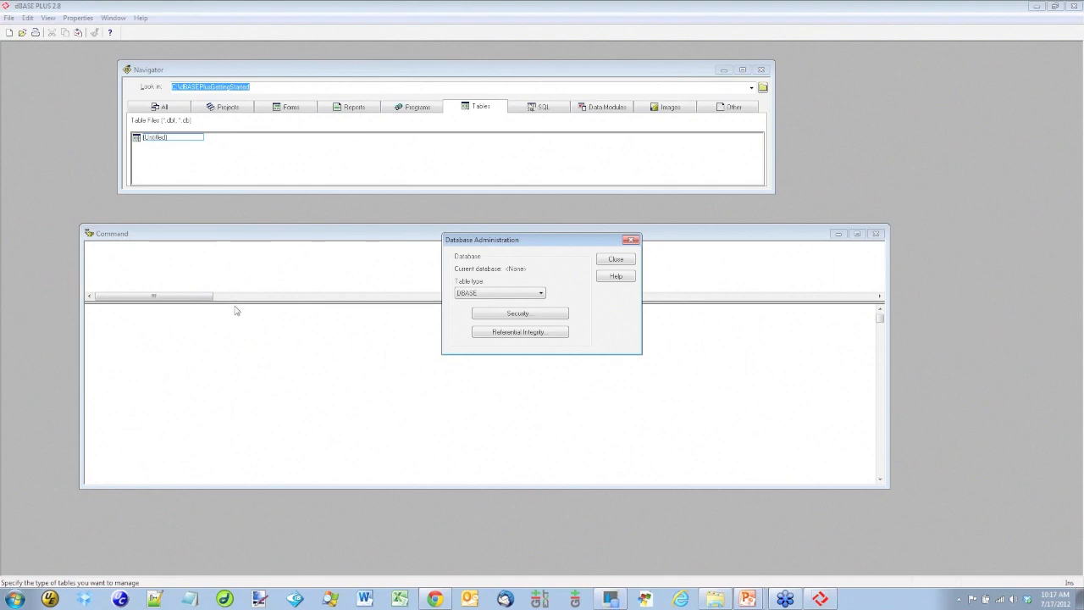
Step: Close the Database Administration dialog
left_click(631, 241)
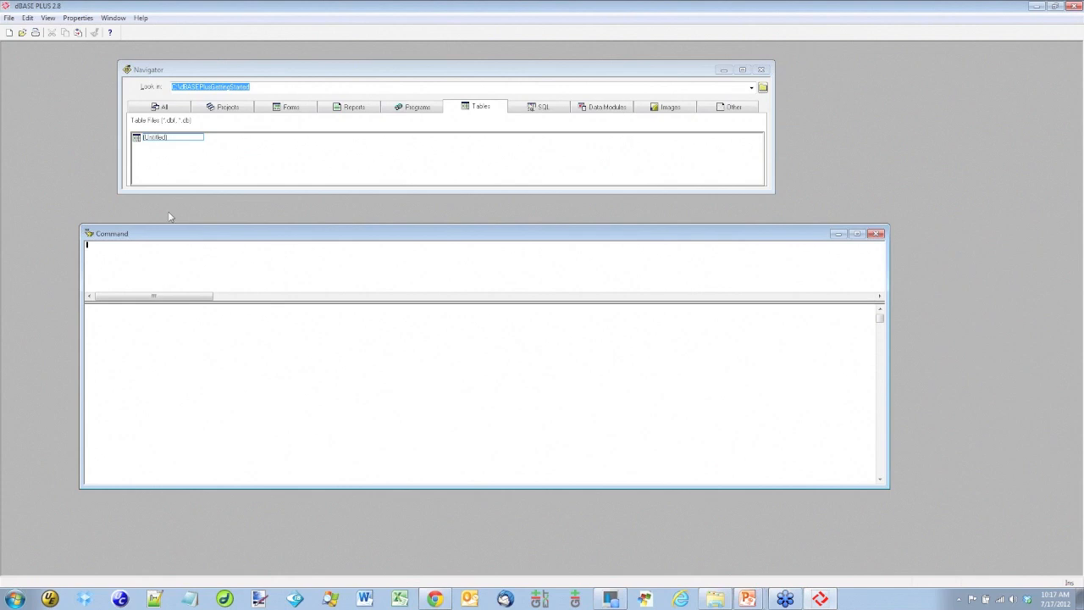
left_click(49, 18)
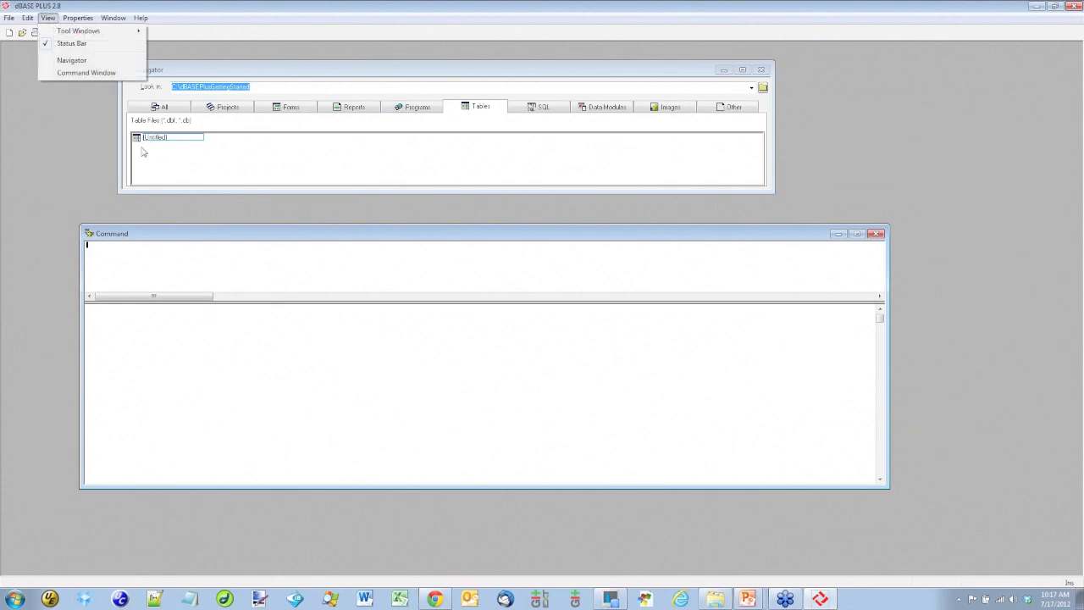
left_click(474, 142)
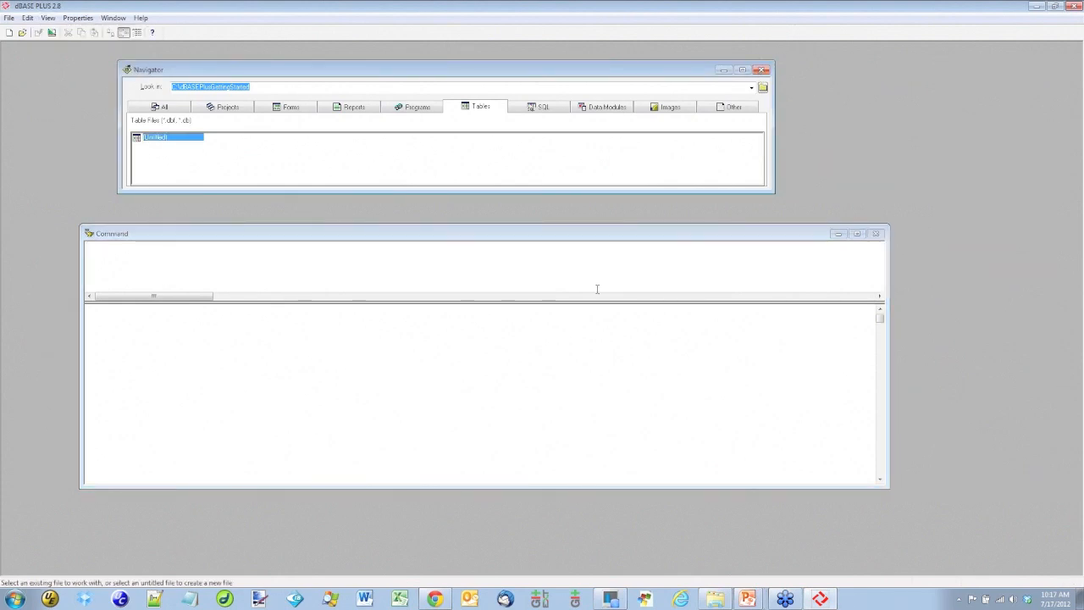
Step: Close the Command window and reopen it
left_click(875, 233)
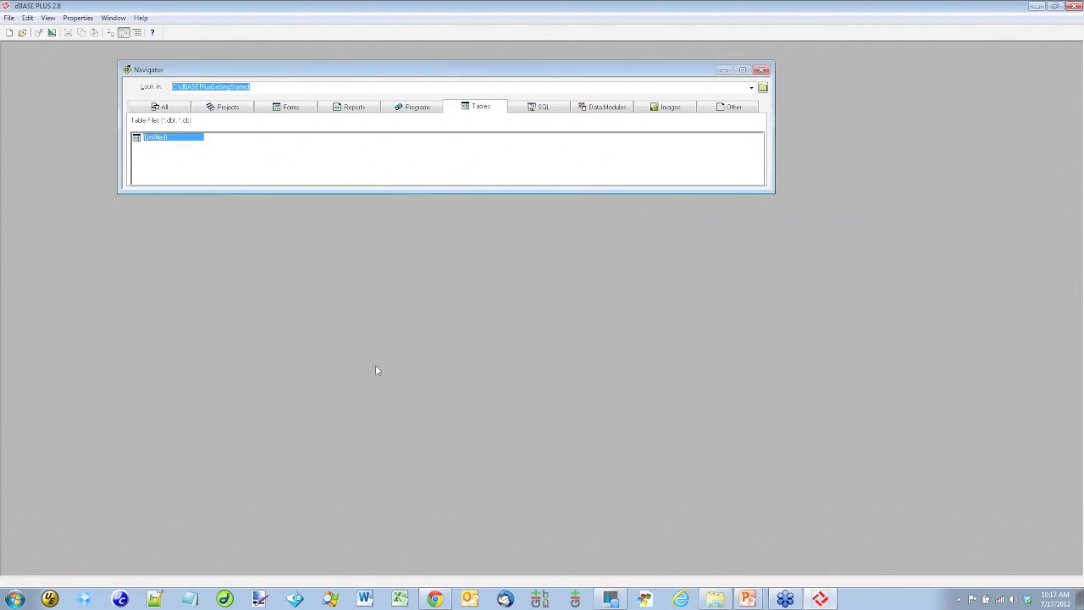
left_click(48, 18)
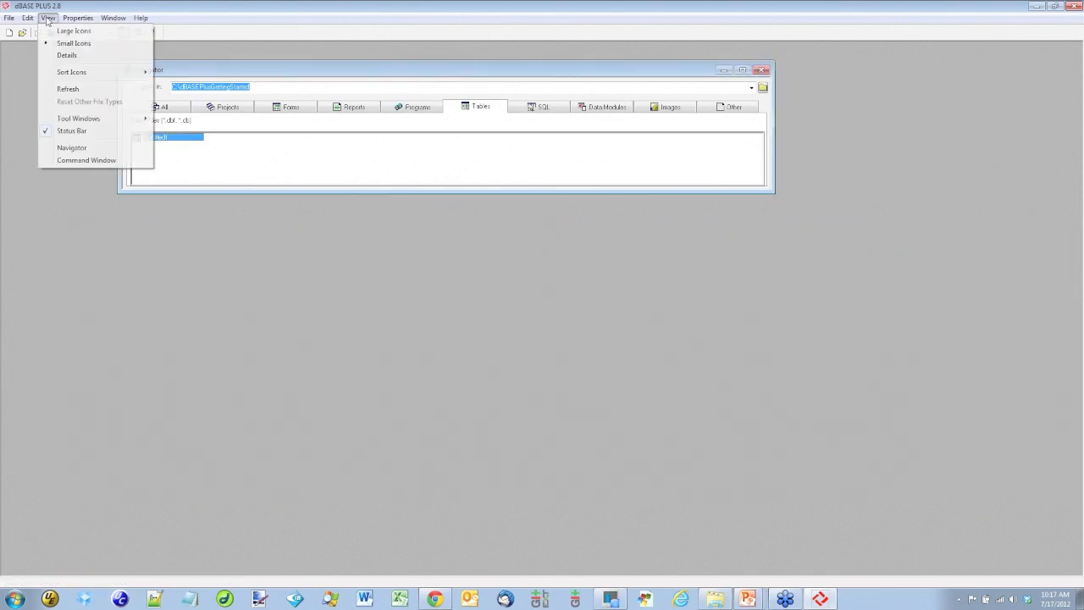
left_click(82, 161)
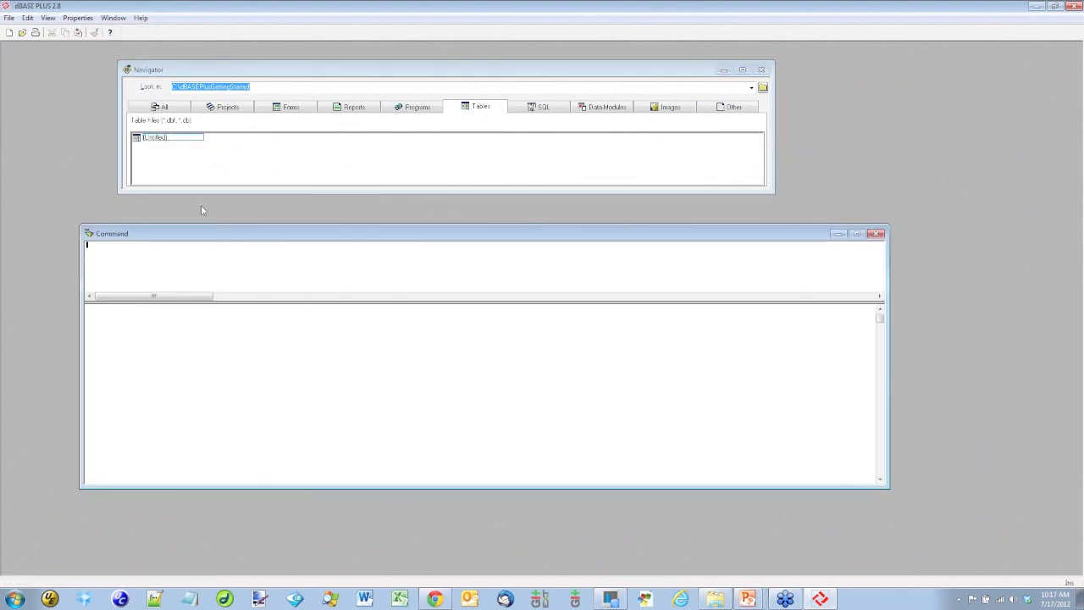
Step: Open the Desktop Properties and review the Country, Table and Data Entry settings
left_click(77, 18)
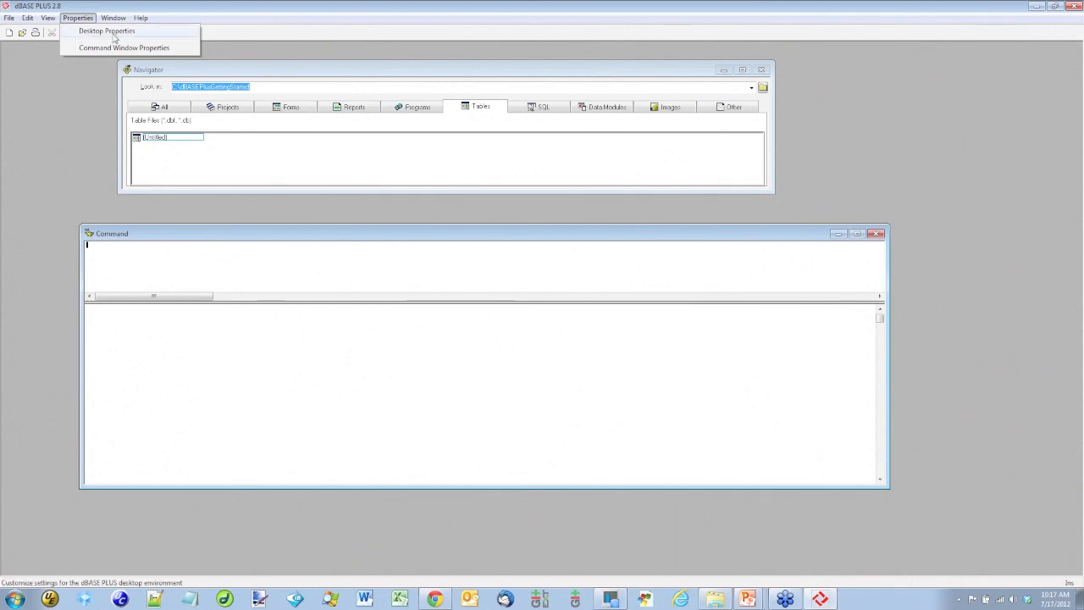
left_click(113, 34)
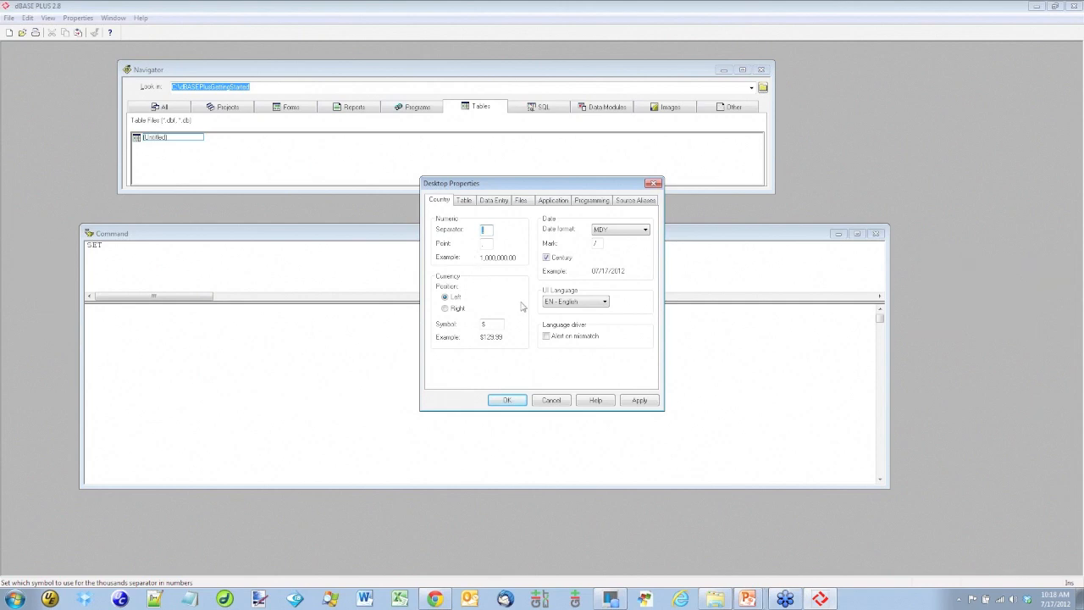
left_click(591, 303)
left_click(538, 301)
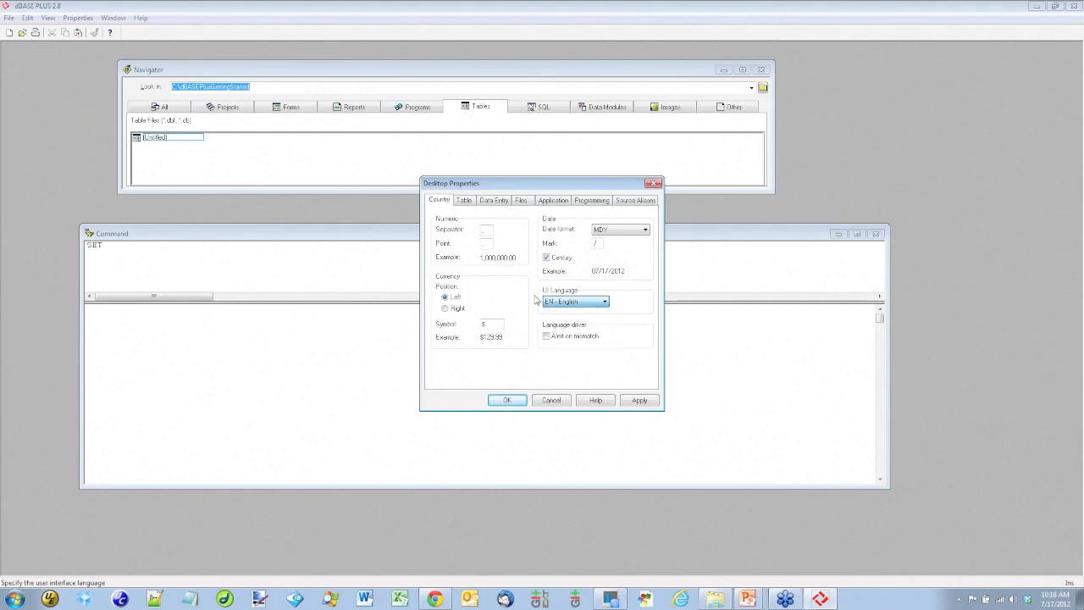
left_click(465, 204)
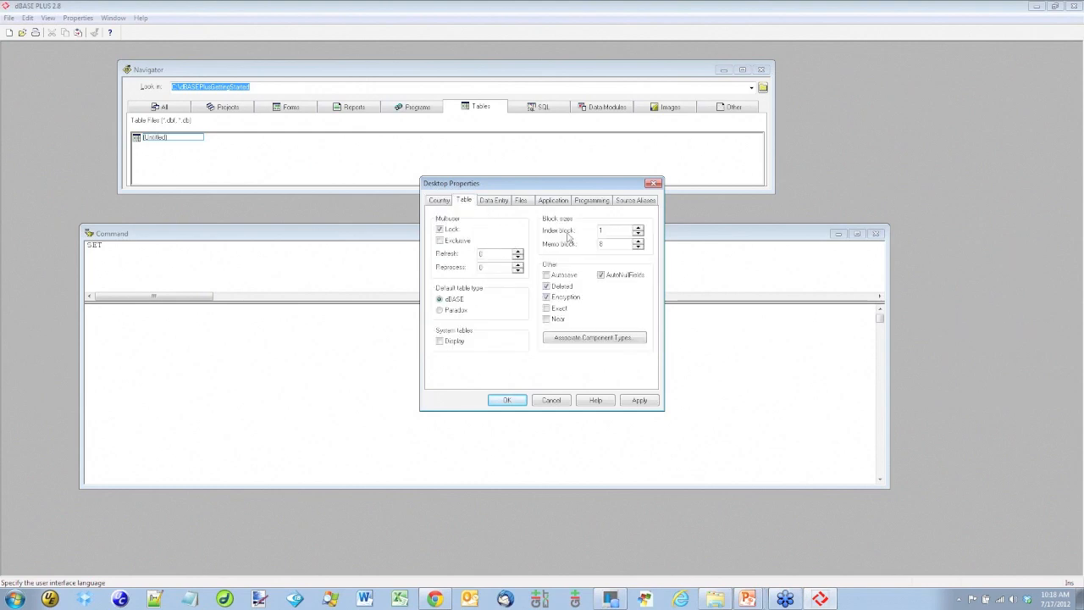
left_click(495, 204)
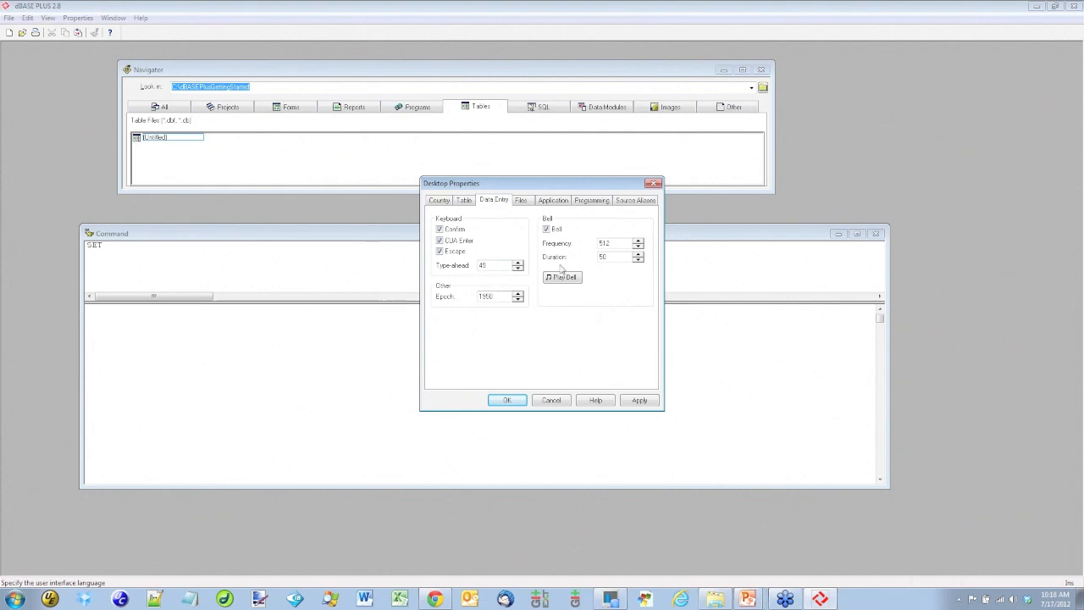
Step: Begin choosing an external source editor in the Files settings and browse to Program Files (x86) on drive C
left_click(524, 206)
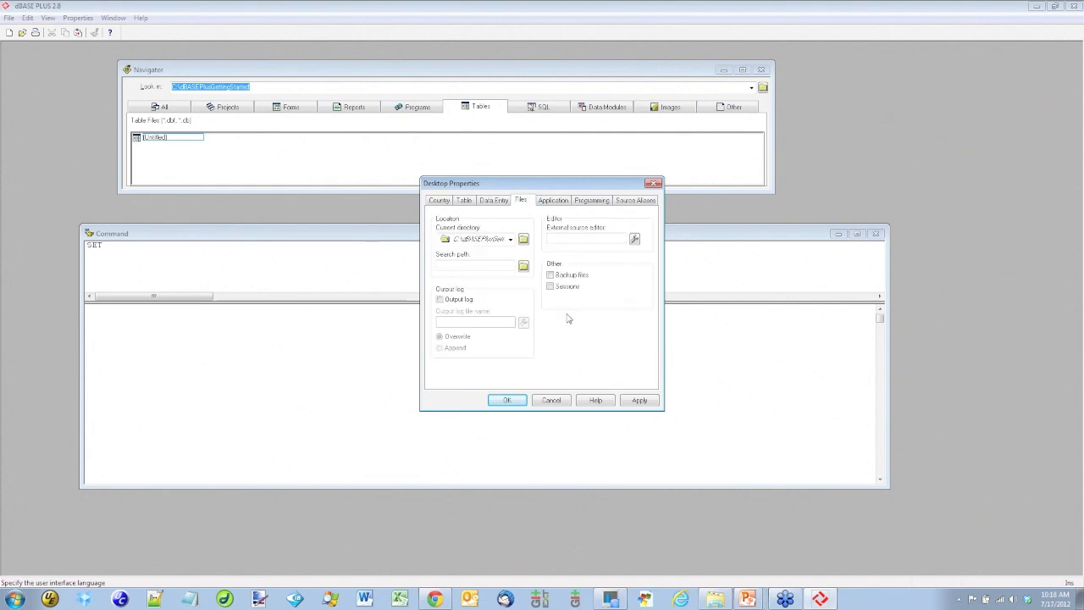
left_click(600, 239)
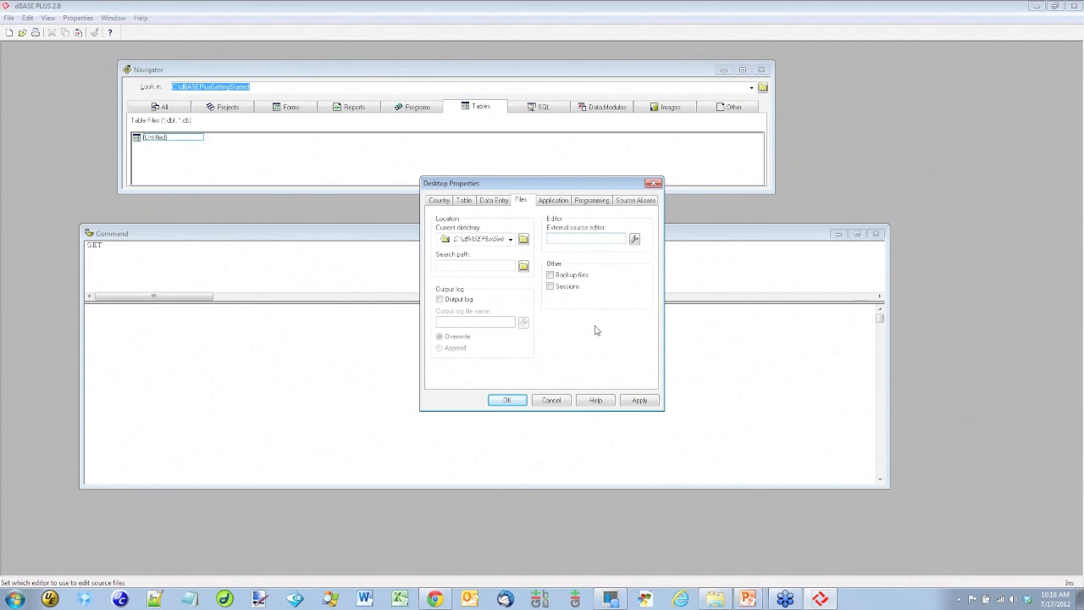
left_click(635, 239)
left_click(584, 201)
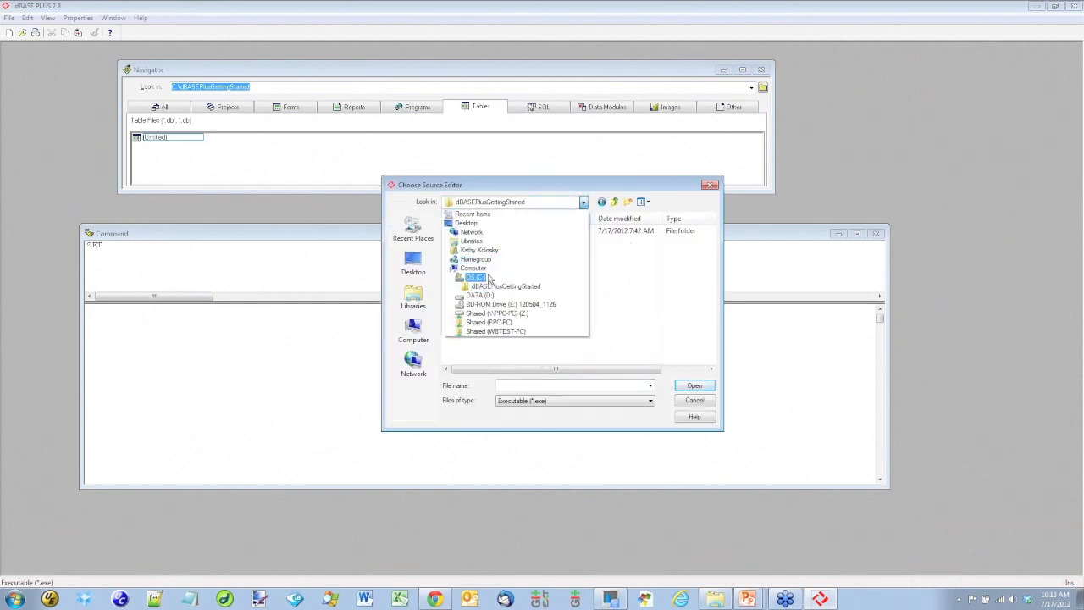
left_click(488, 280)
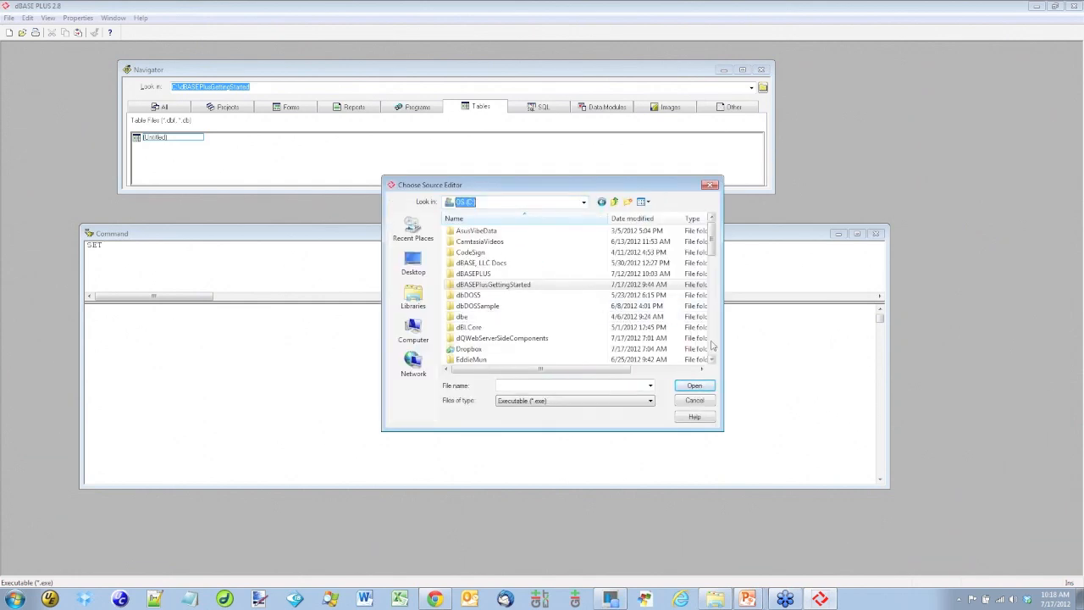
left_click(713, 345)
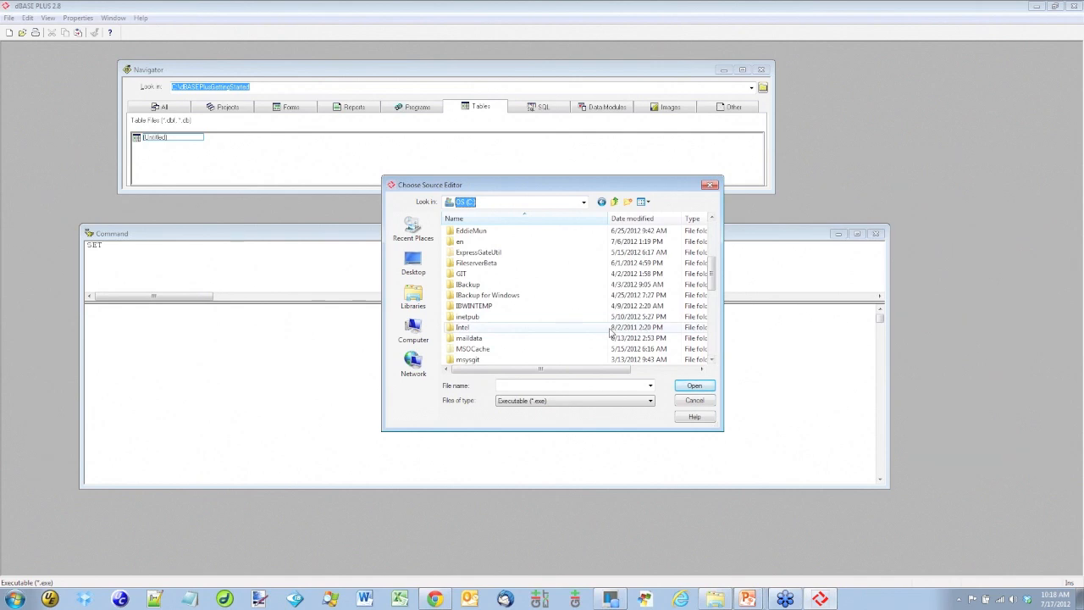
left_click(712, 341)
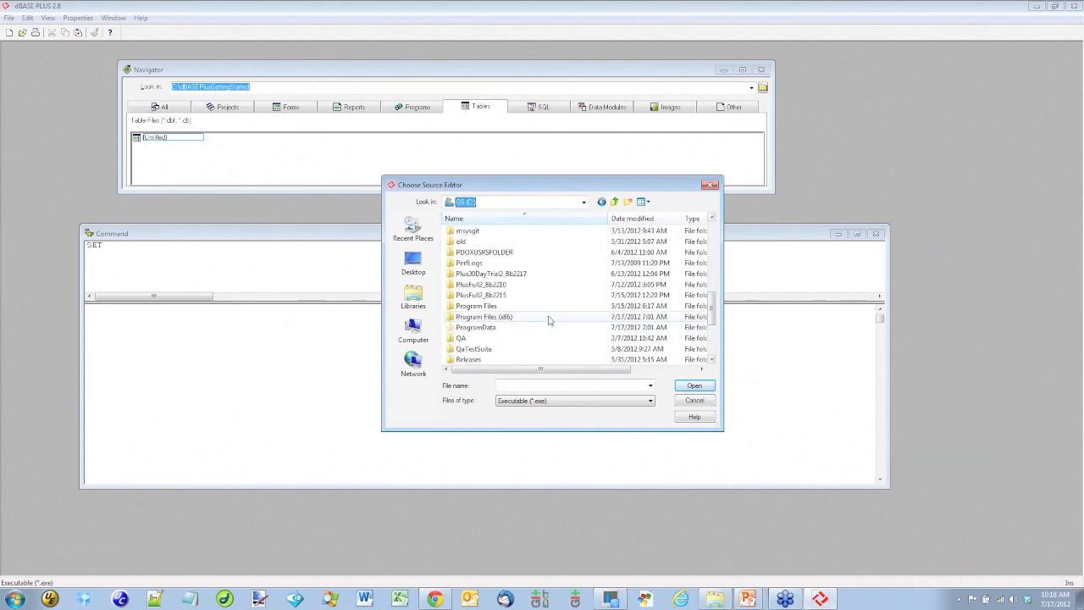
double_click(508, 316)
Step: Set notepad++.exe from the Notepad++ folder as the external source editor and apply the desktop properties
scroll(545, 328, "down", 5)
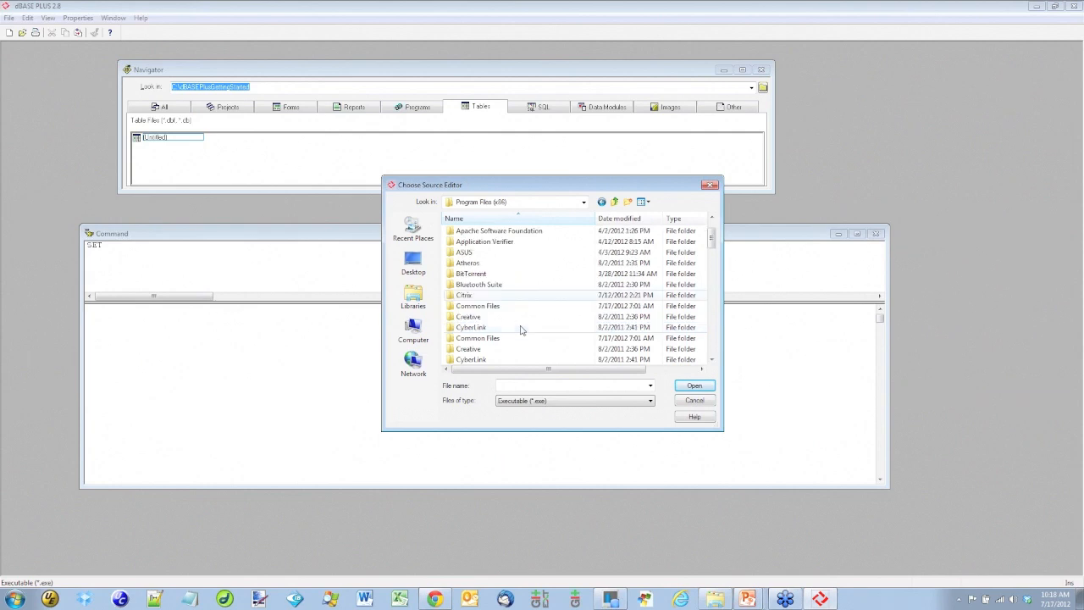
scroll(519, 326, "down", 4)
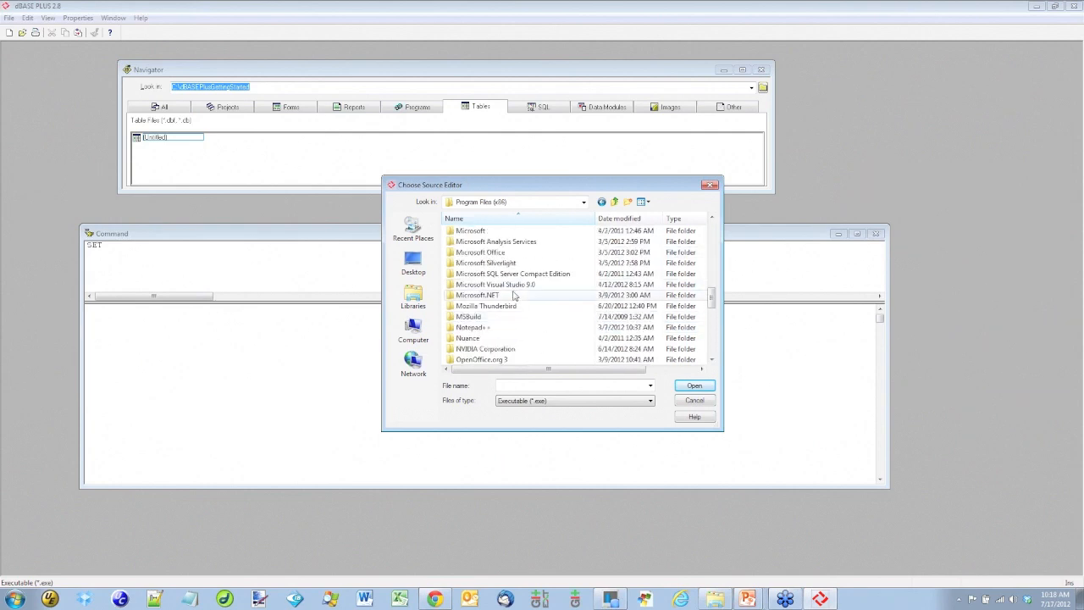
double_click(472, 326)
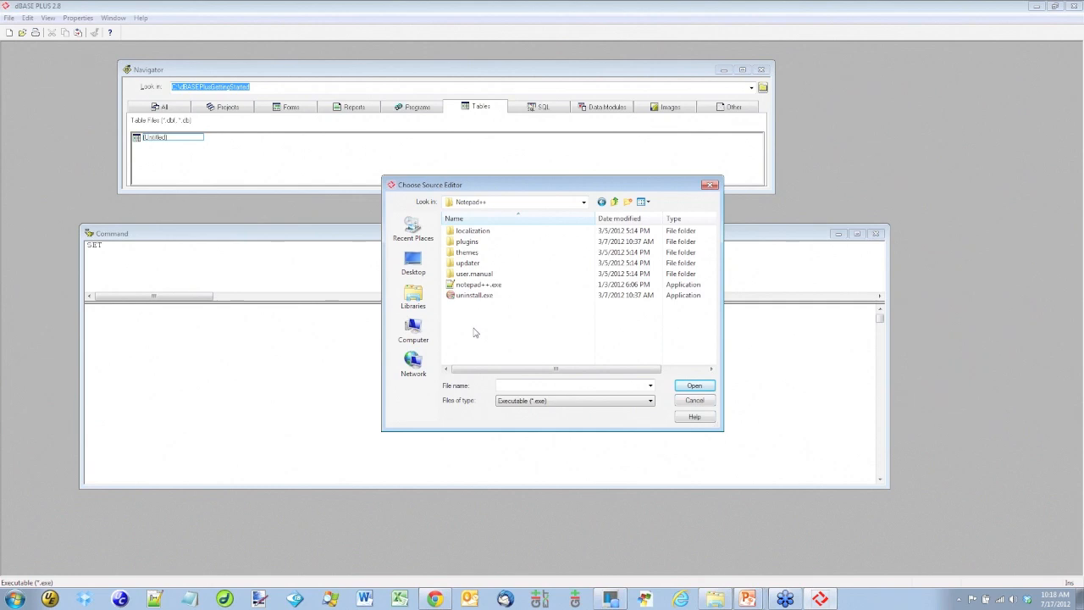
double_click(468, 285)
left_click(639, 401)
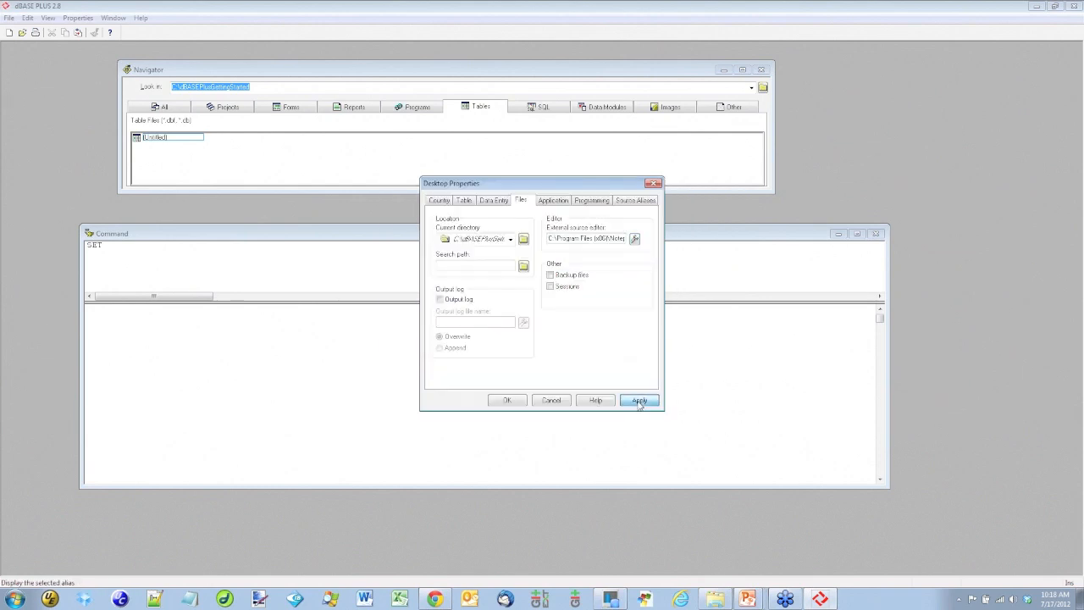
left_click(508, 401)
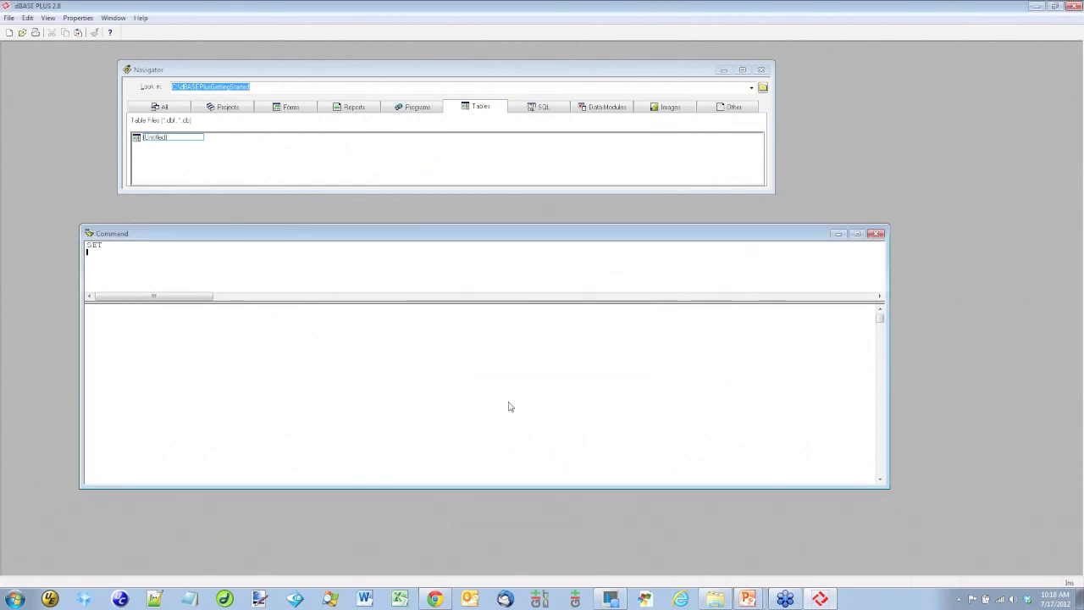
Step: Create an untitled program to test the external source editor, and close the Notepad++ window
left_click(426, 108)
double_click(170, 144)
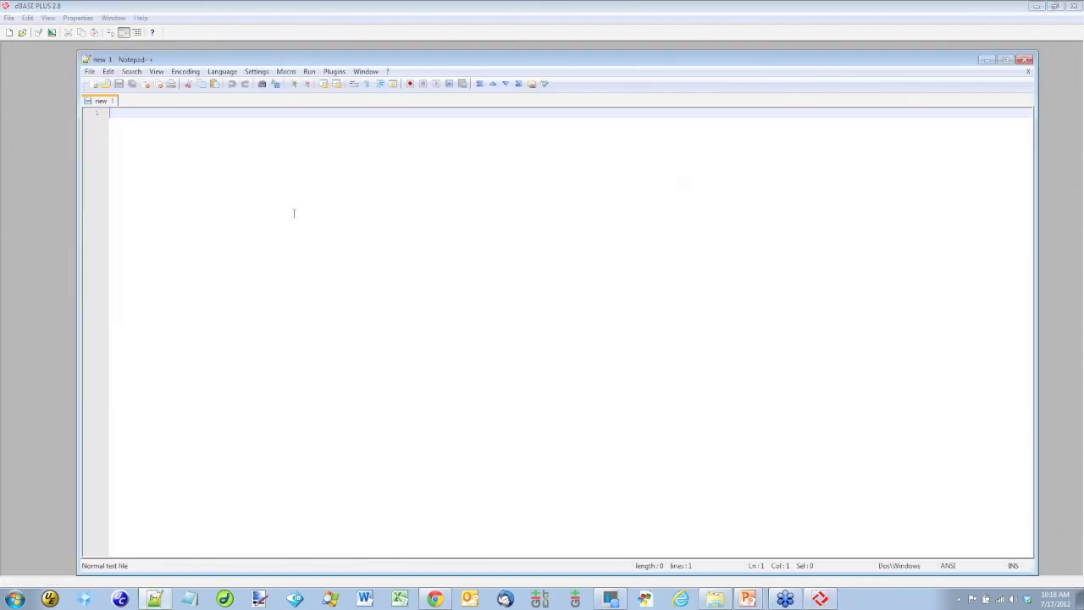
left_click(1026, 60)
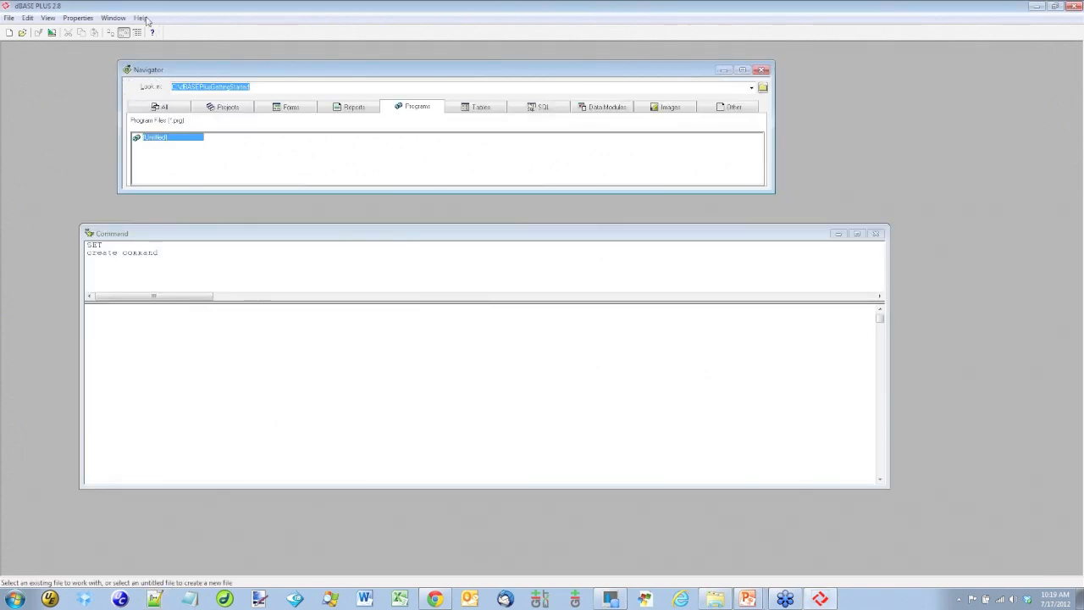
Step: Clear the external source editor path in the Desktop Properties
left_click(92, 19)
left_click(100, 31)
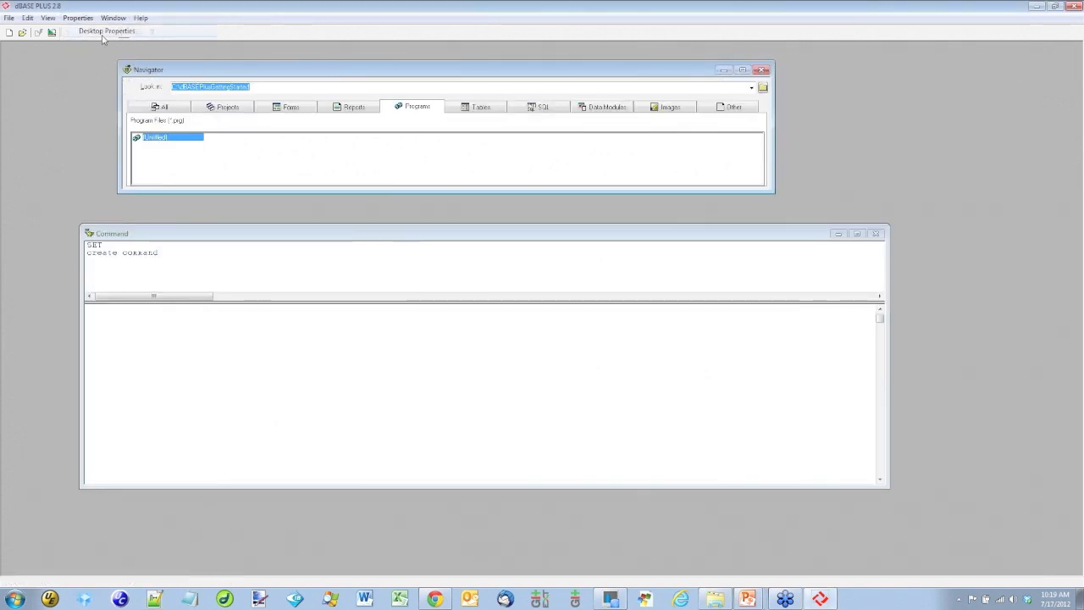
left_click(612, 240)
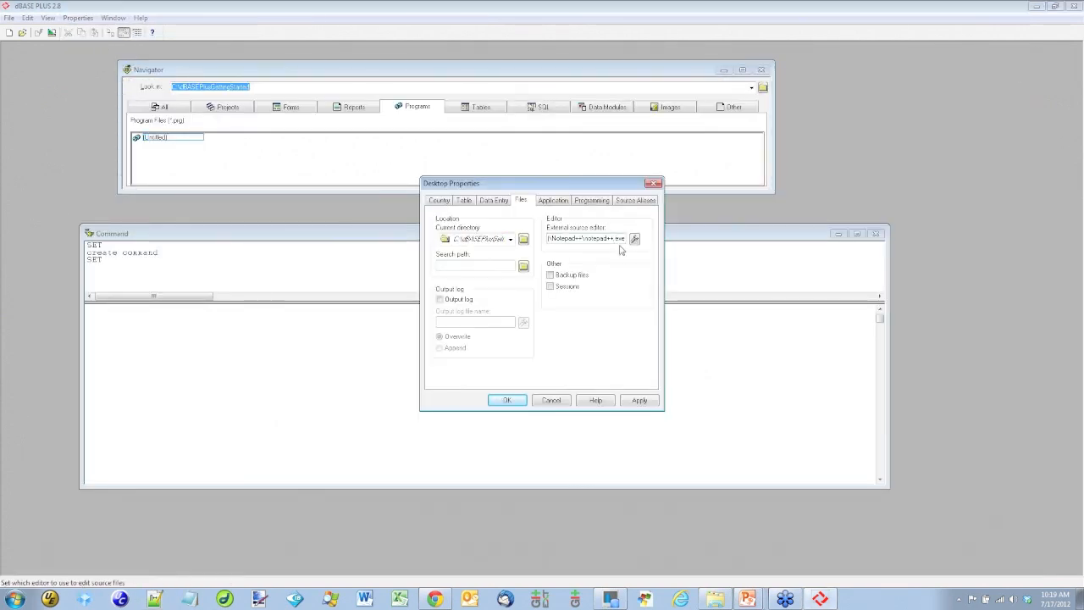
key("BackSpace")
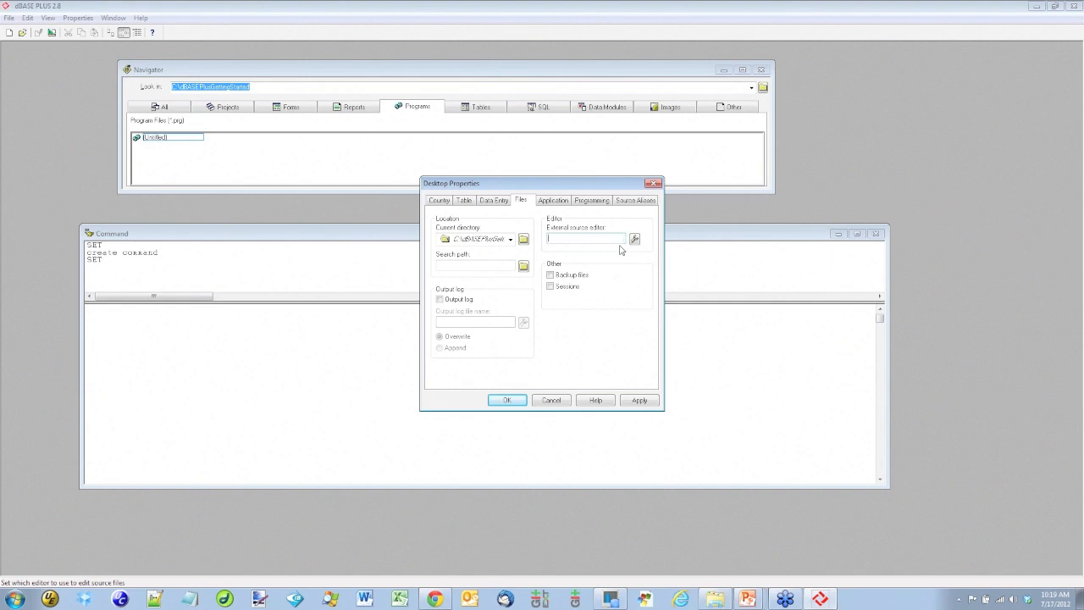
Step: Turn off the Table wizard prompt in the Application settings and accept the desktop properties
left_click(555, 201)
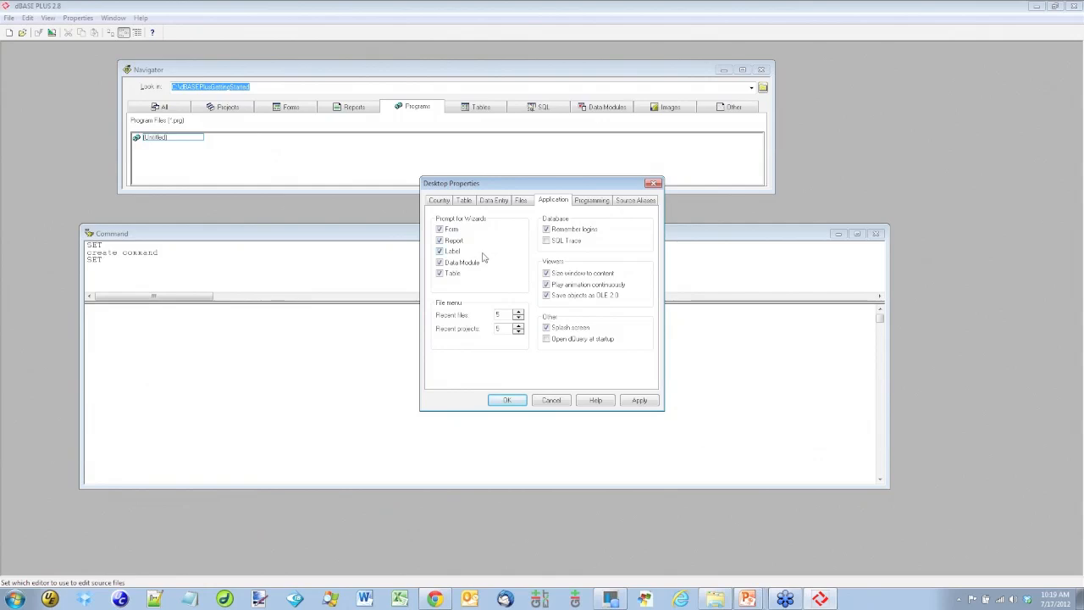
left_click(440, 274)
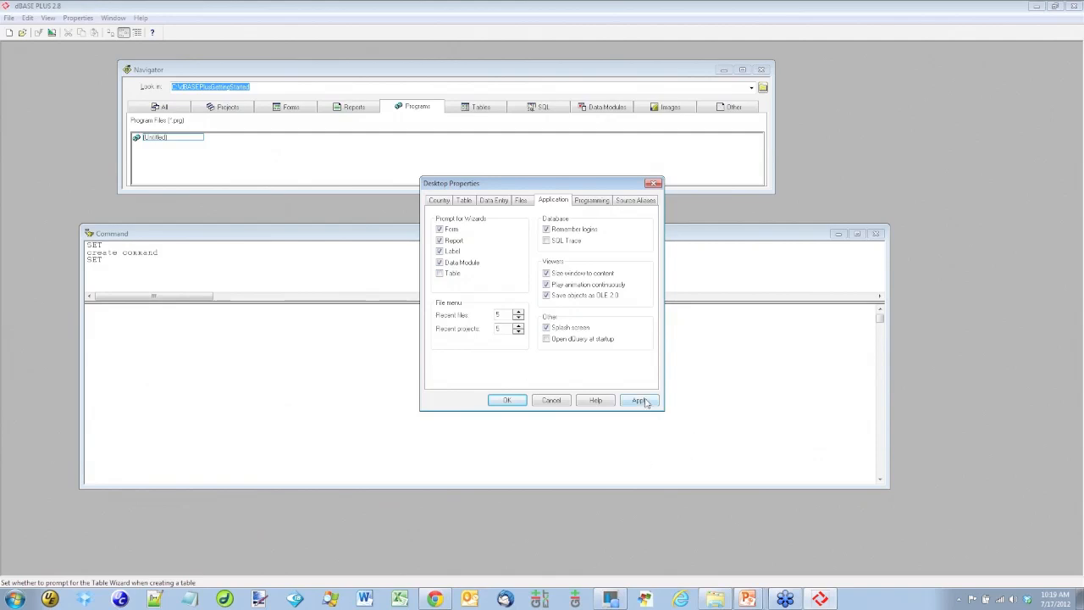
left_click(507, 401)
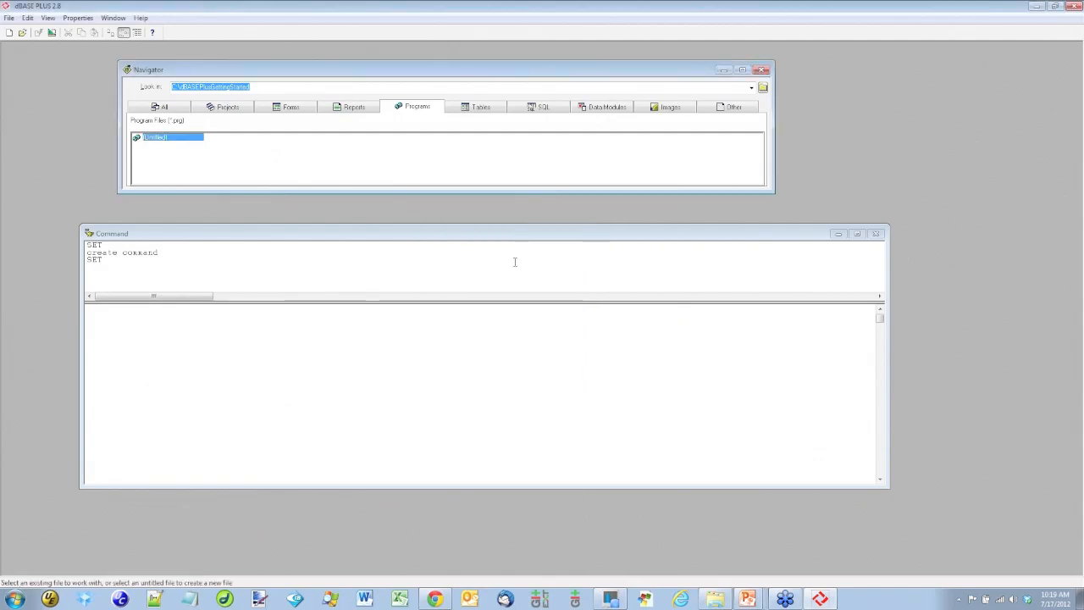
Step: Start a new untitled report to check its wizard prompt, and cancel it
left_click(475, 105)
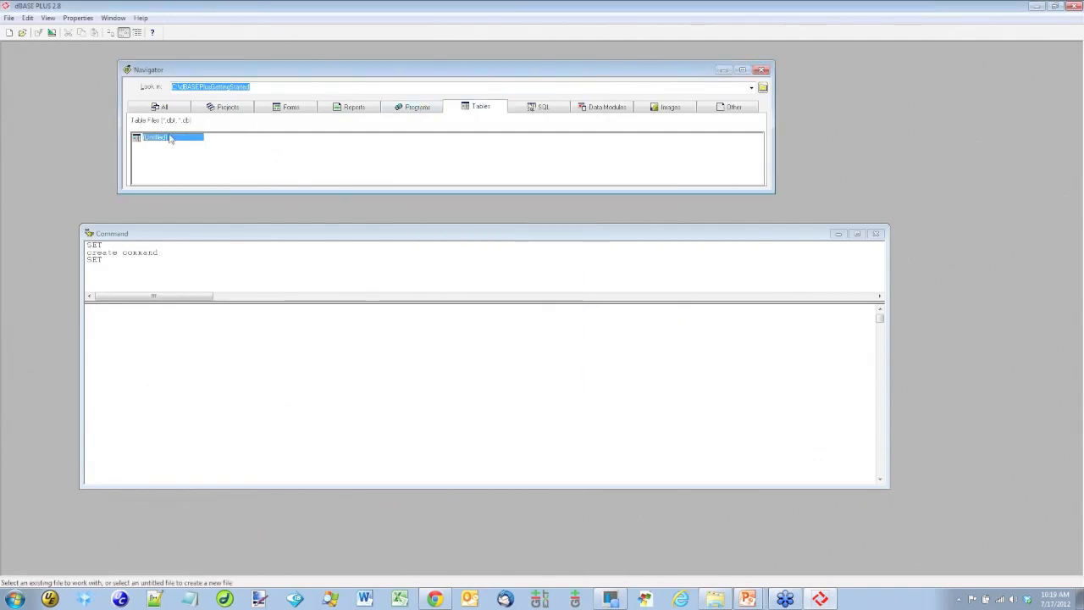
left_click(331, 110)
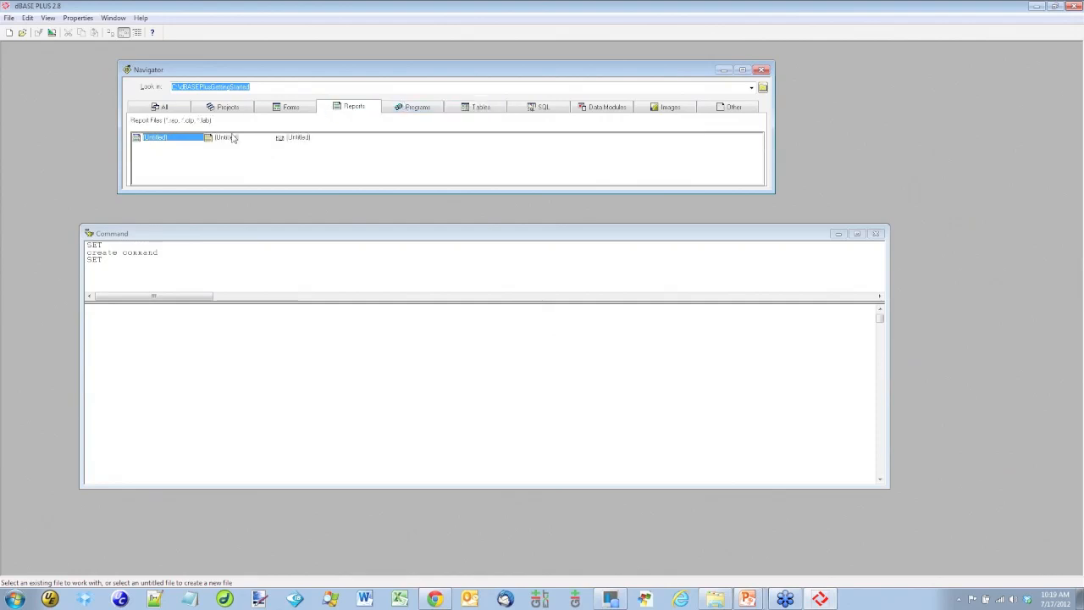
double_click(193, 139)
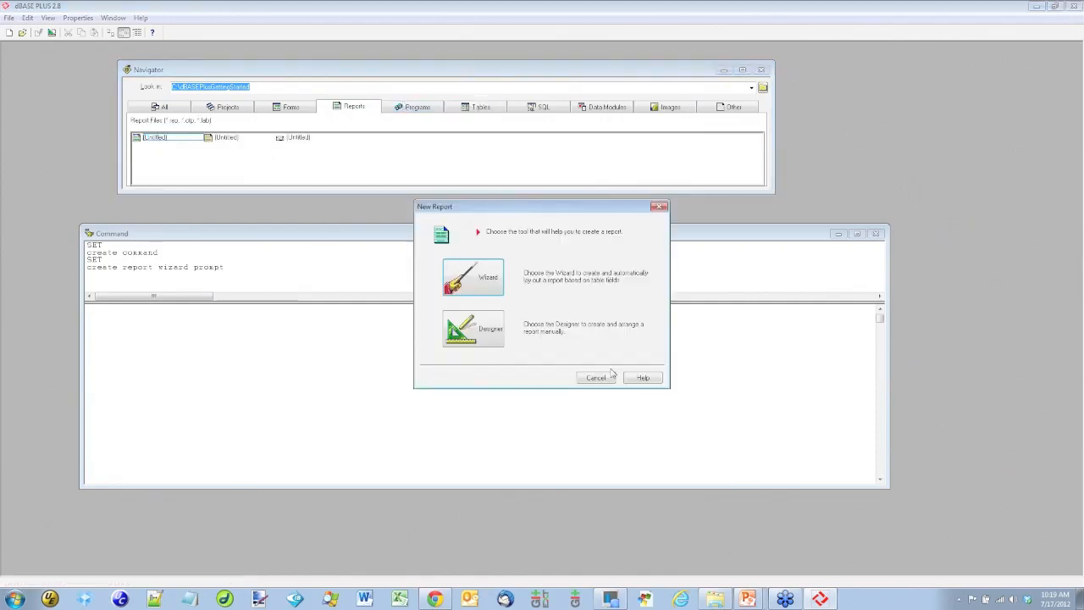
left_click(595, 377)
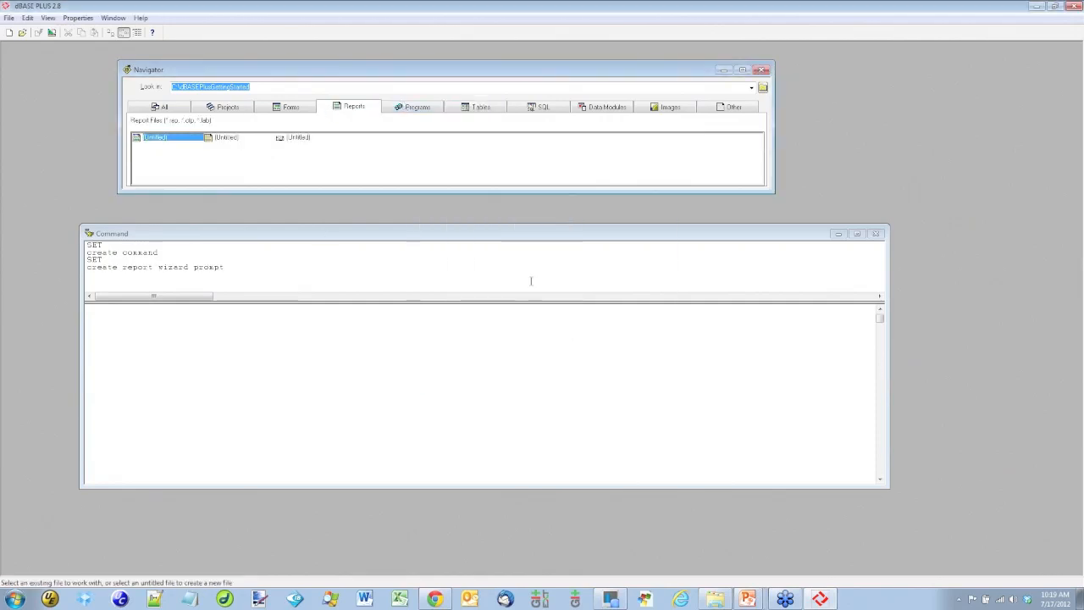
Step: Create a new untitled table in the Table Designer
left_click(486, 109)
double_click(173, 139)
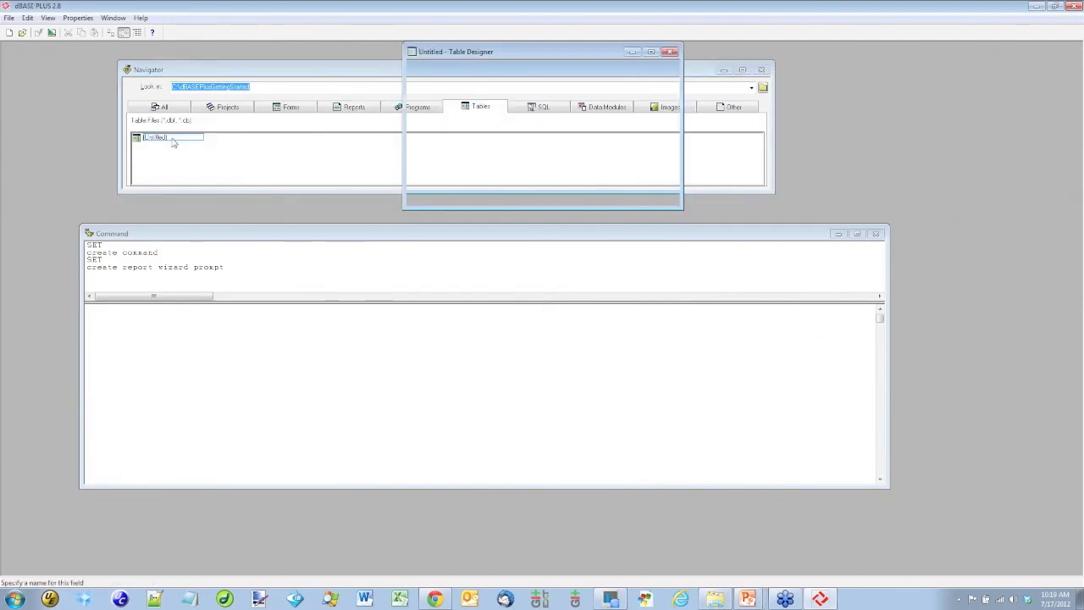
Step: Close the untitled table and turn the Table wizard prompt back on in the Application settings of the Desktop Properties
left_click(669, 52)
left_click(77, 18)
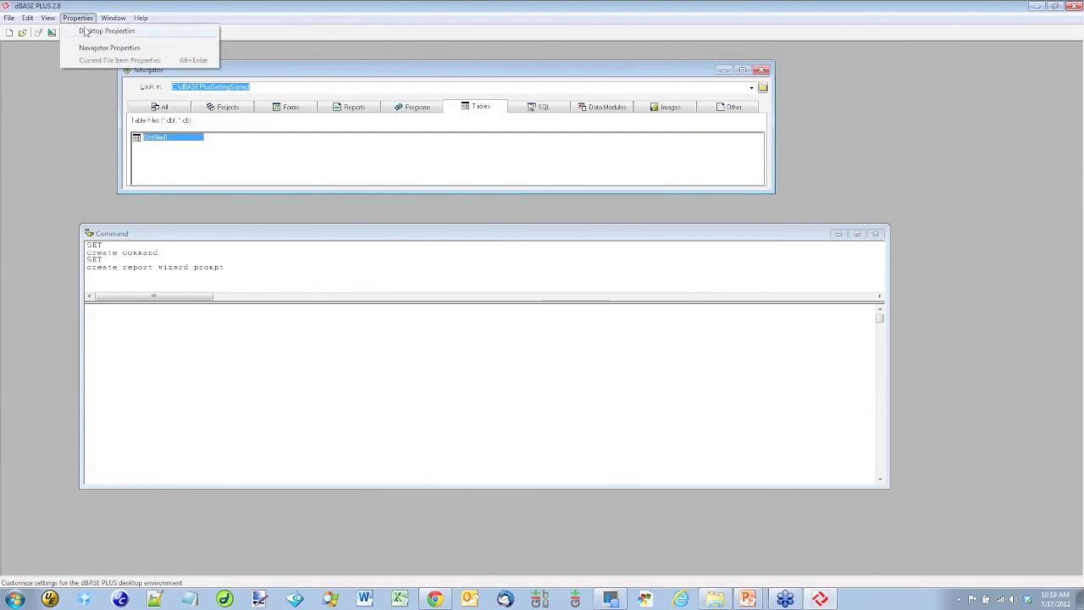
left_click(101, 29)
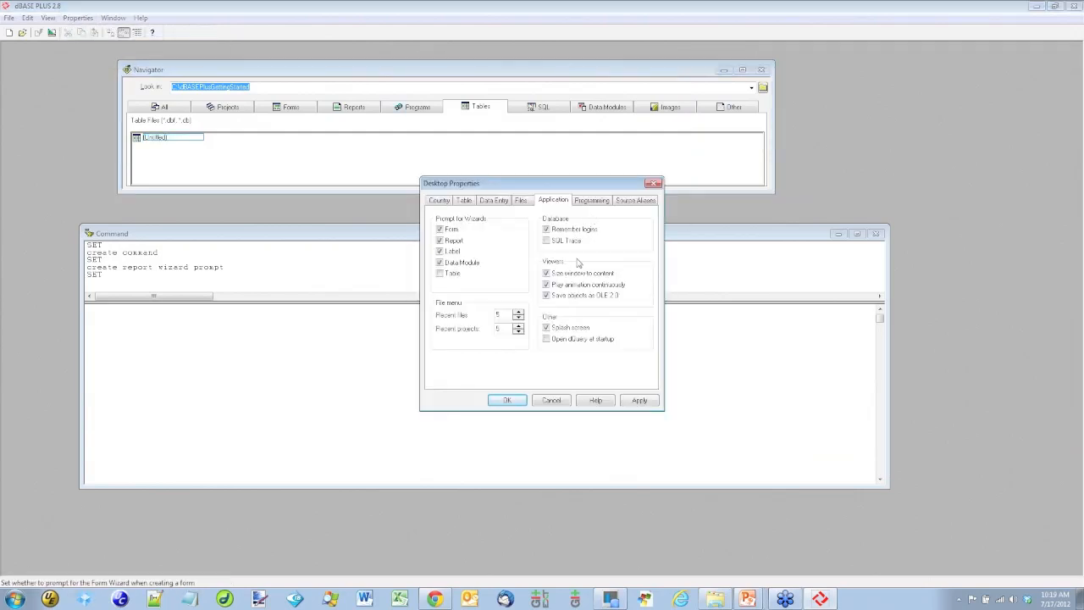
left_click(451, 276)
Step: Review the Programming settings and the available Error Action choices without changing the selection
left_click(598, 203)
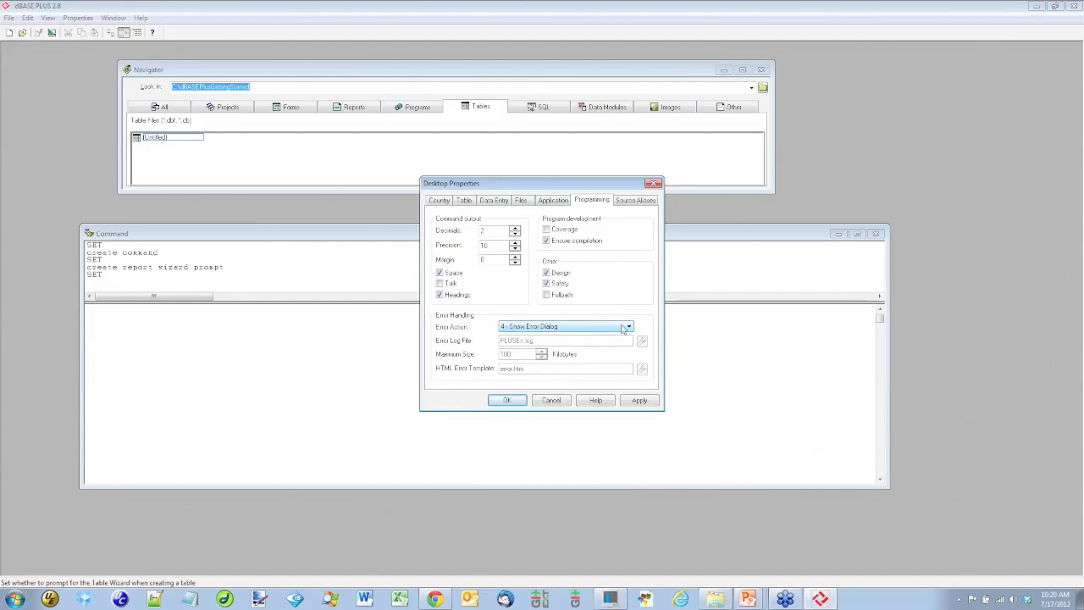
left_click(623, 328)
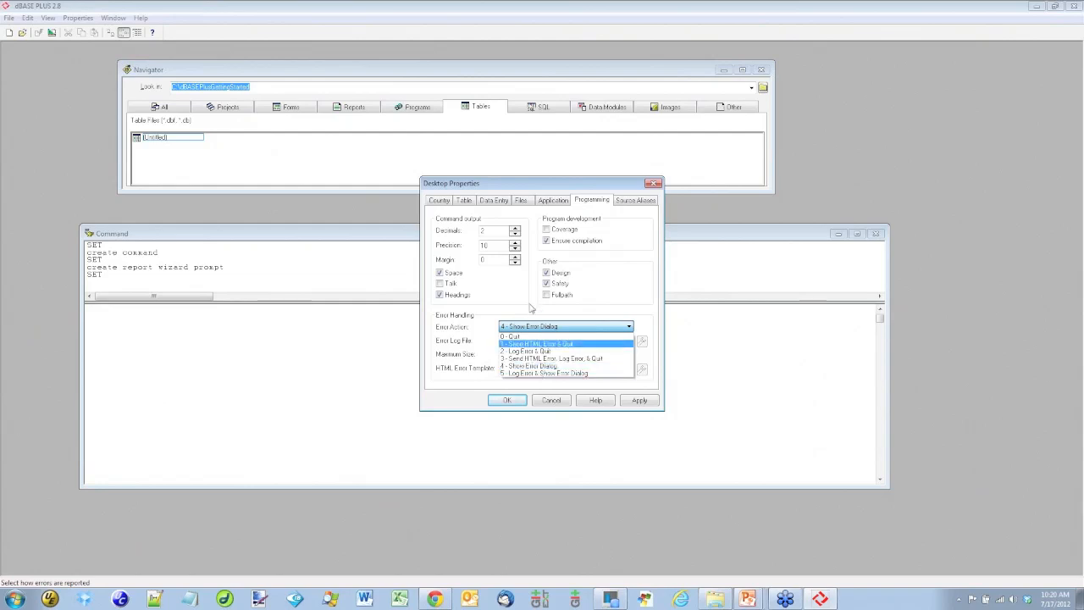
left_click(460, 372)
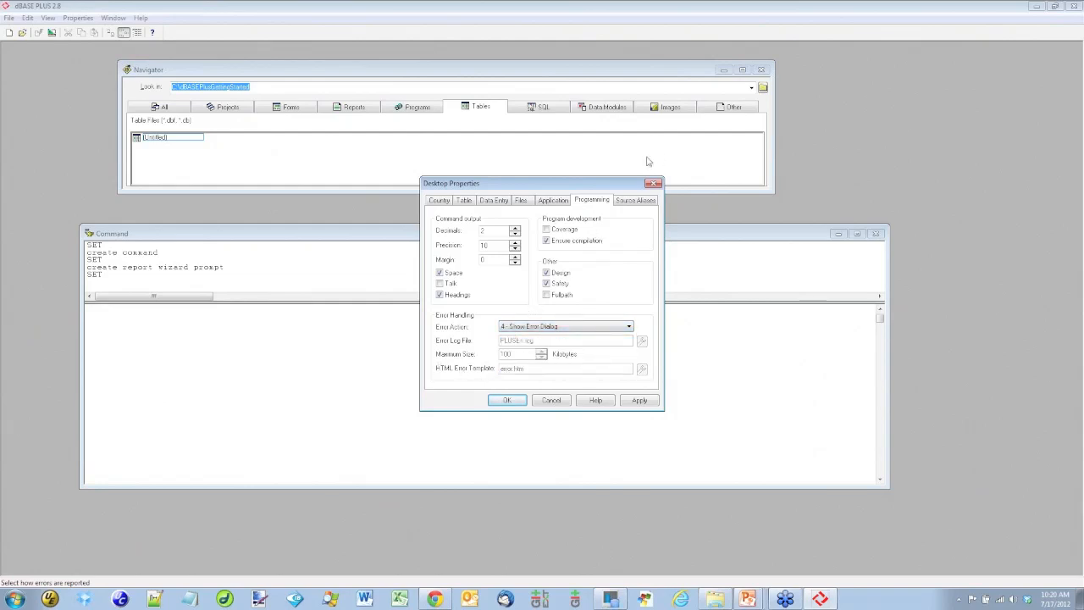
Step: Select the Samples alias among the defined source aliases and copy its path
left_click(631, 201)
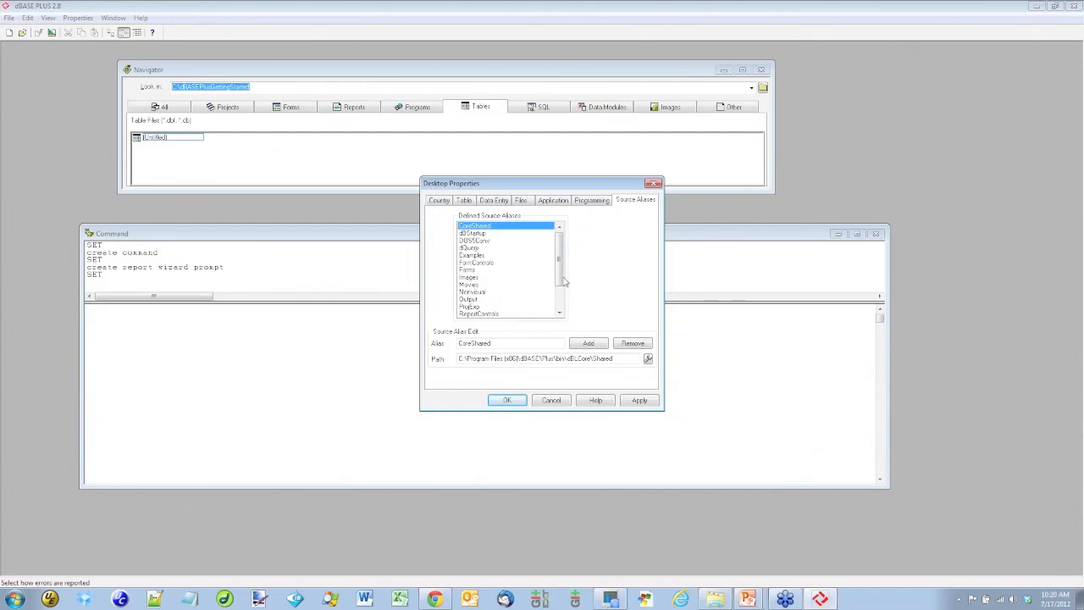
left_click_drag(560, 256, 557, 298)
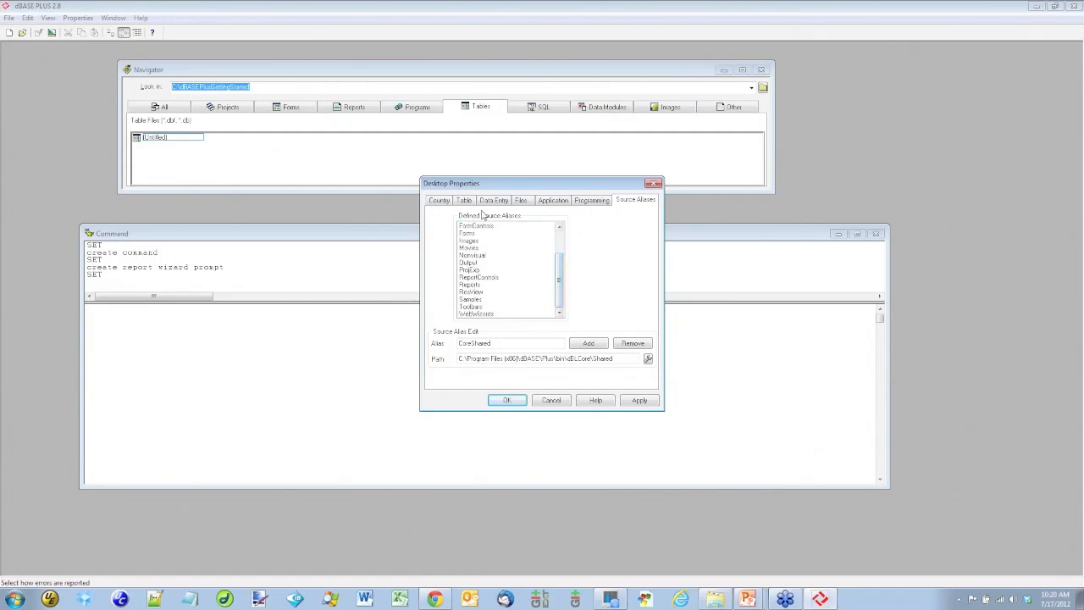
left_click(471, 299)
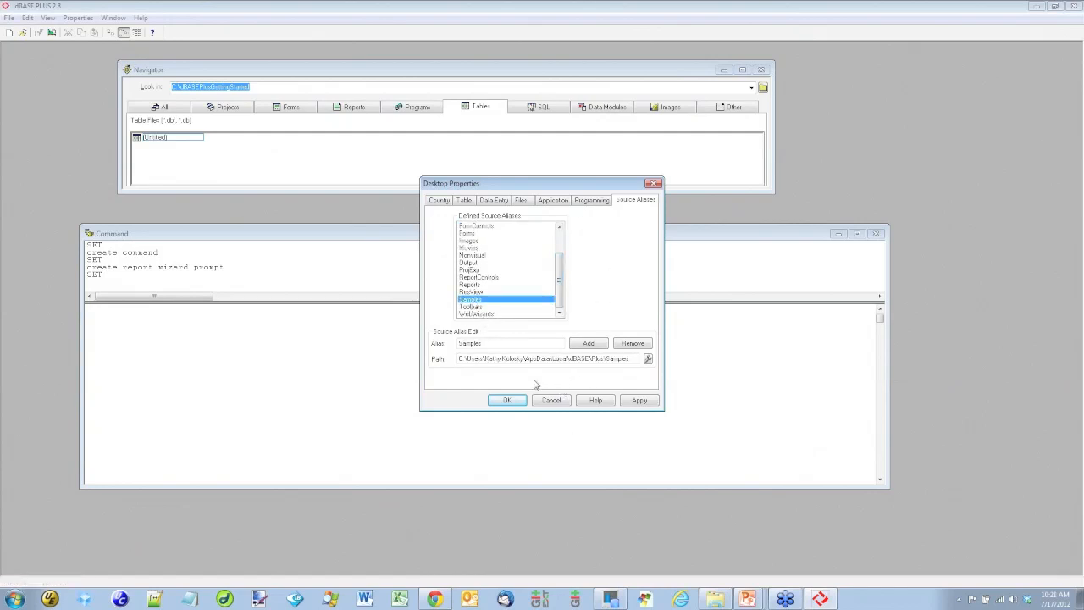
left_click_drag(632, 358, 449, 358)
key("ctrl+c")
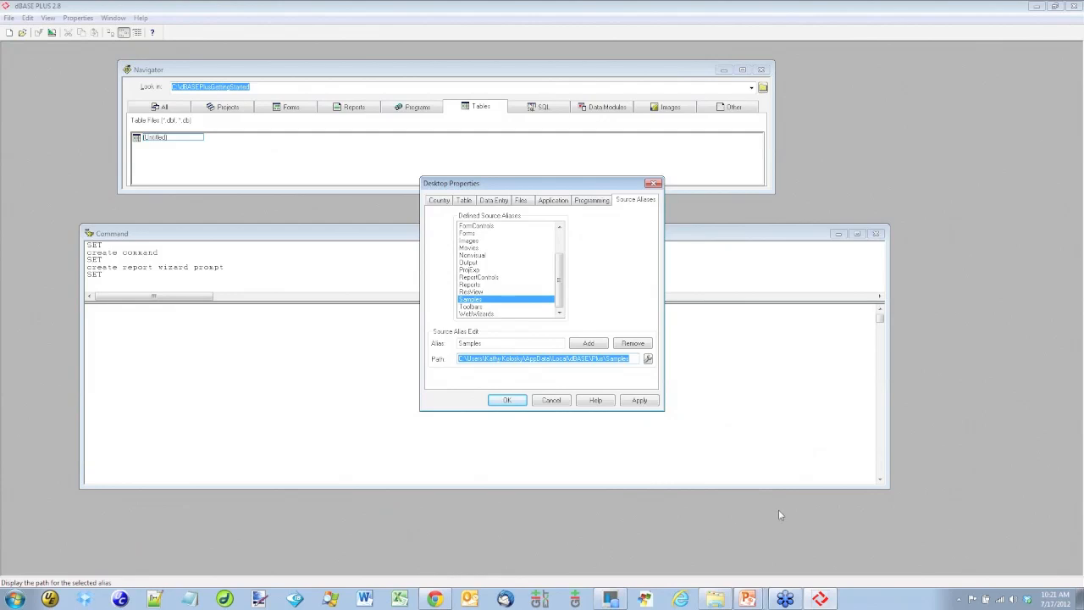
Step: Open the copied Samples path in Windows Explorer, close that window, and accept the Desktop Properties
left_click(715, 598)
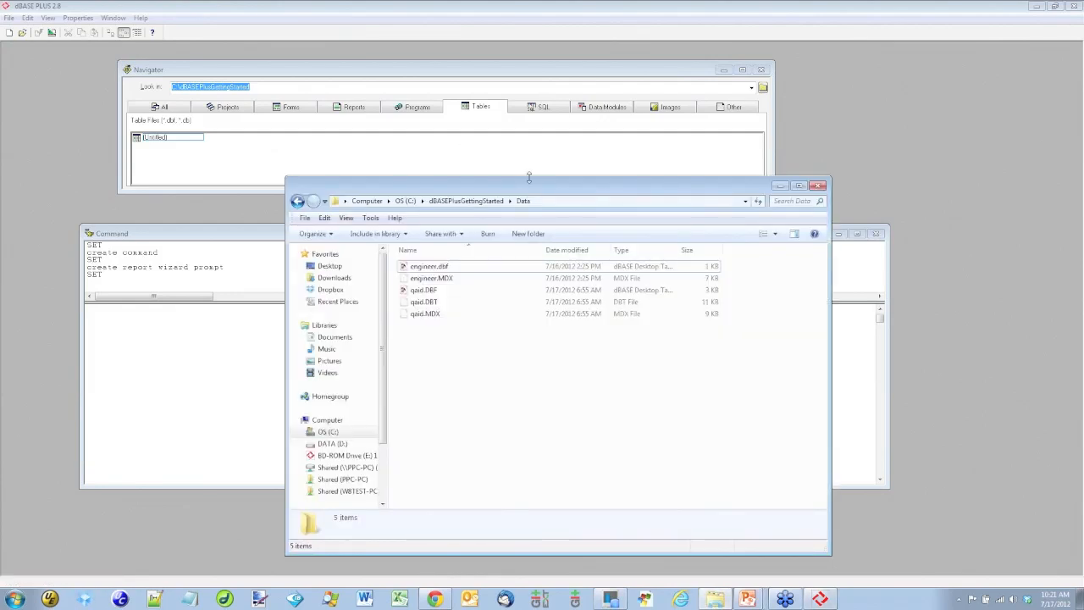
left_click(554, 204)
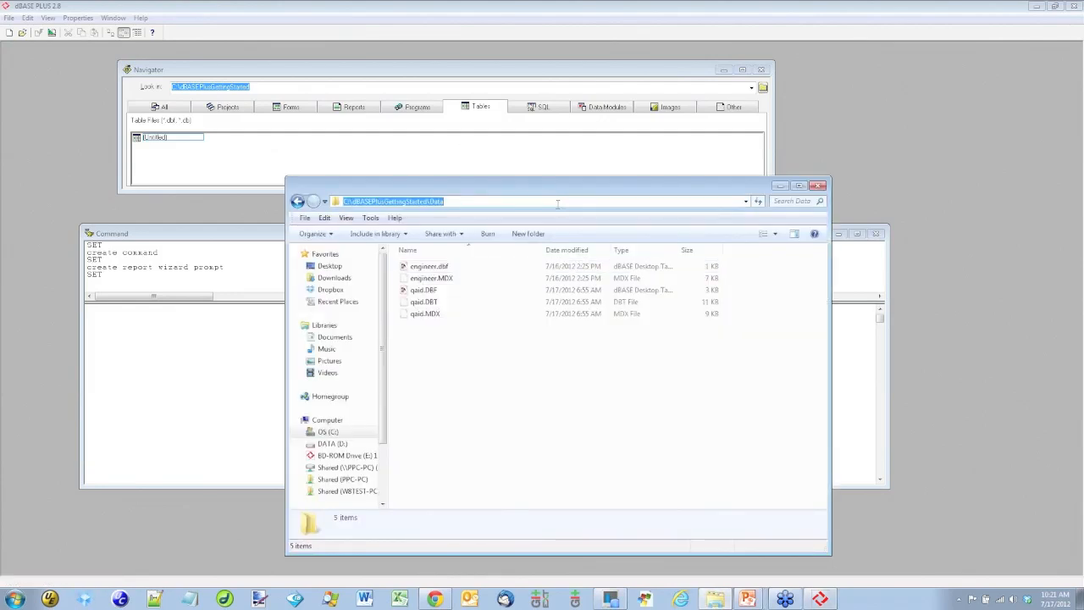
key("ctrl+v")
key("Return")
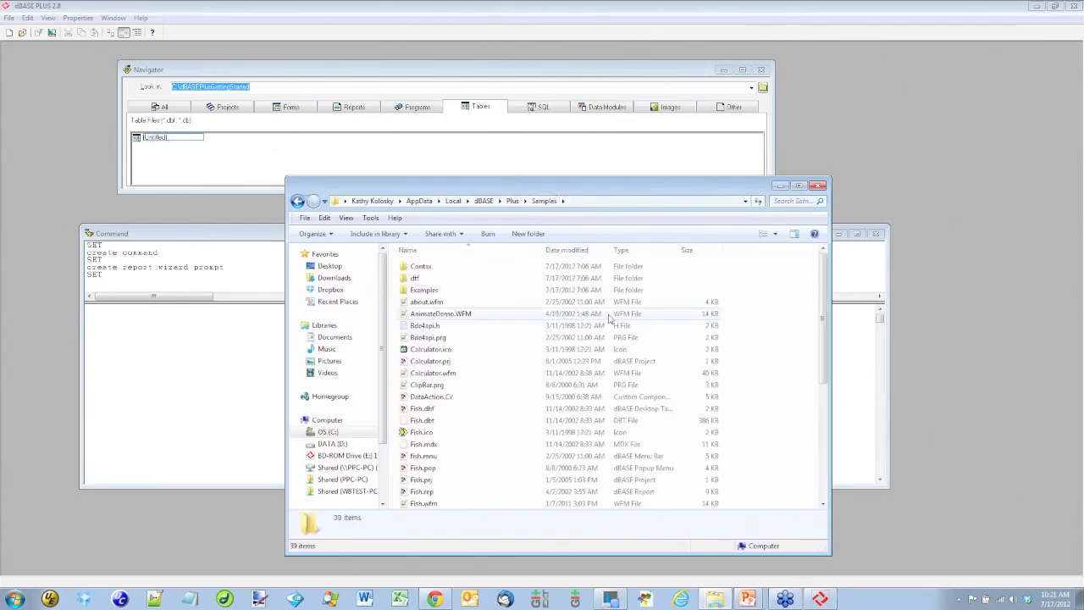
left_click(818, 184)
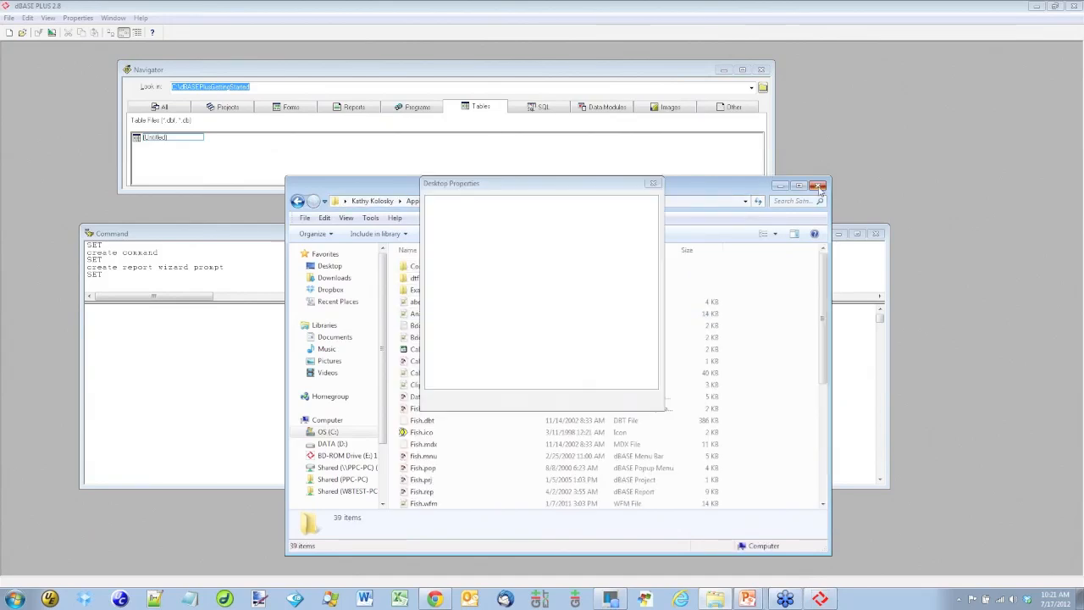
left_click(517, 399)
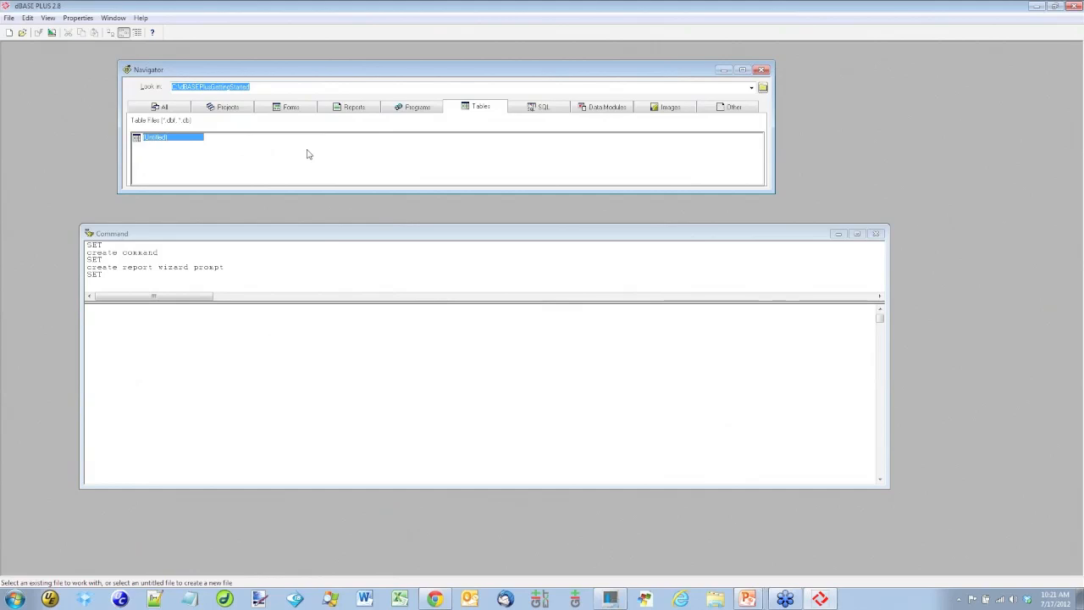
Step: Examine the untitled form file types in the Navigator, including the new menu and new popup options
left_click(296, 107)
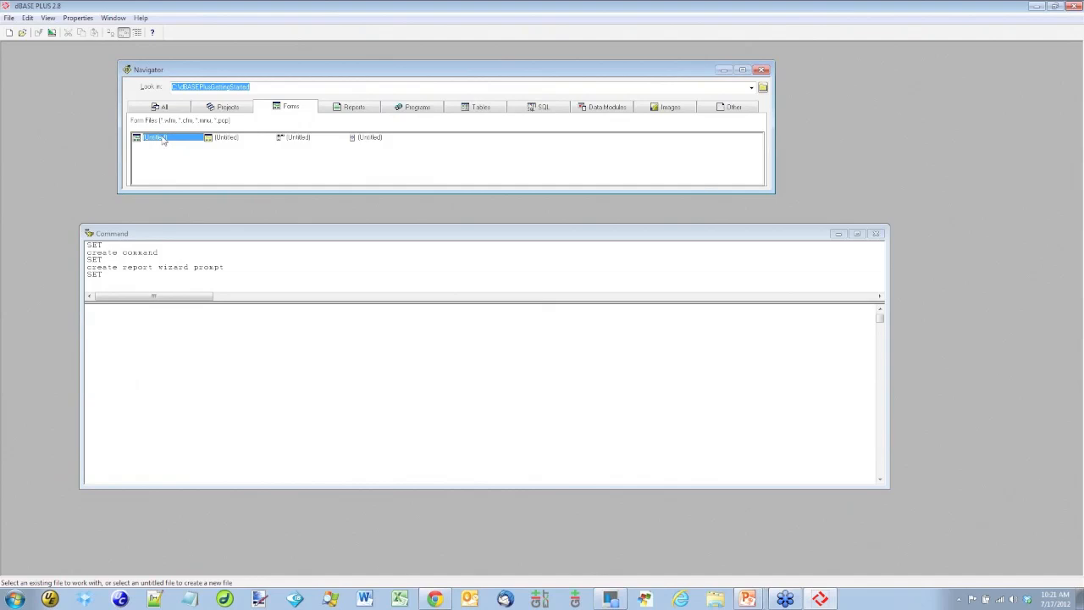
left_click(221, 140)
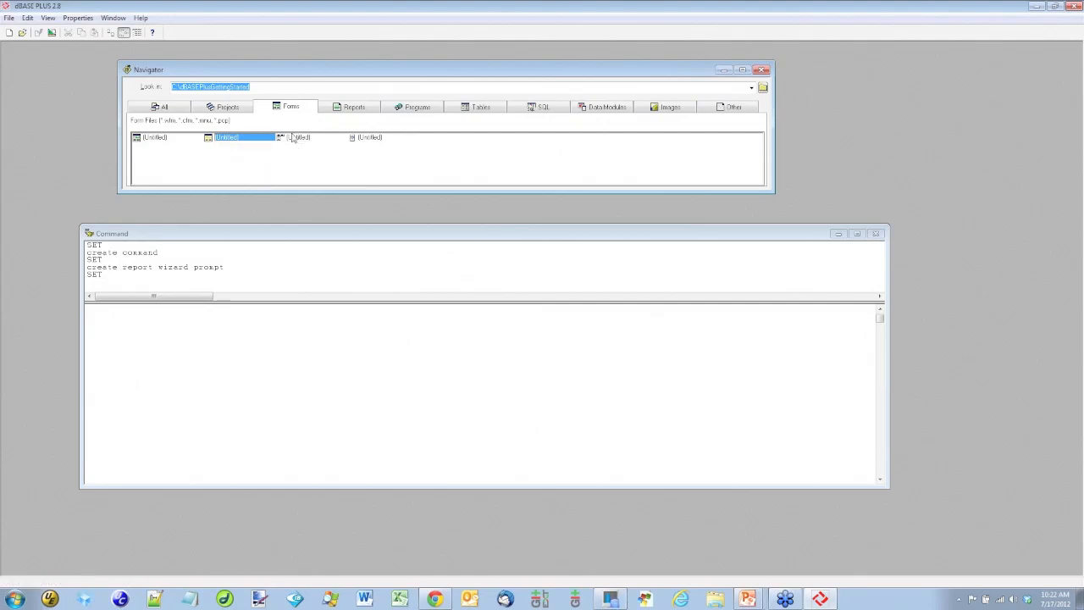
left_click(293, 141)
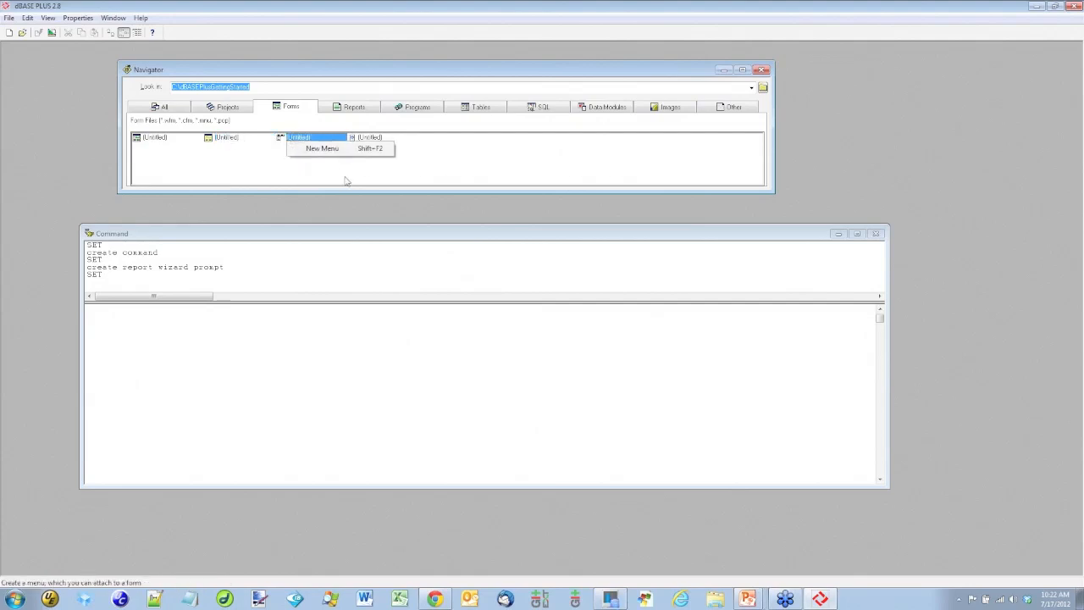
left_click(373, 140)
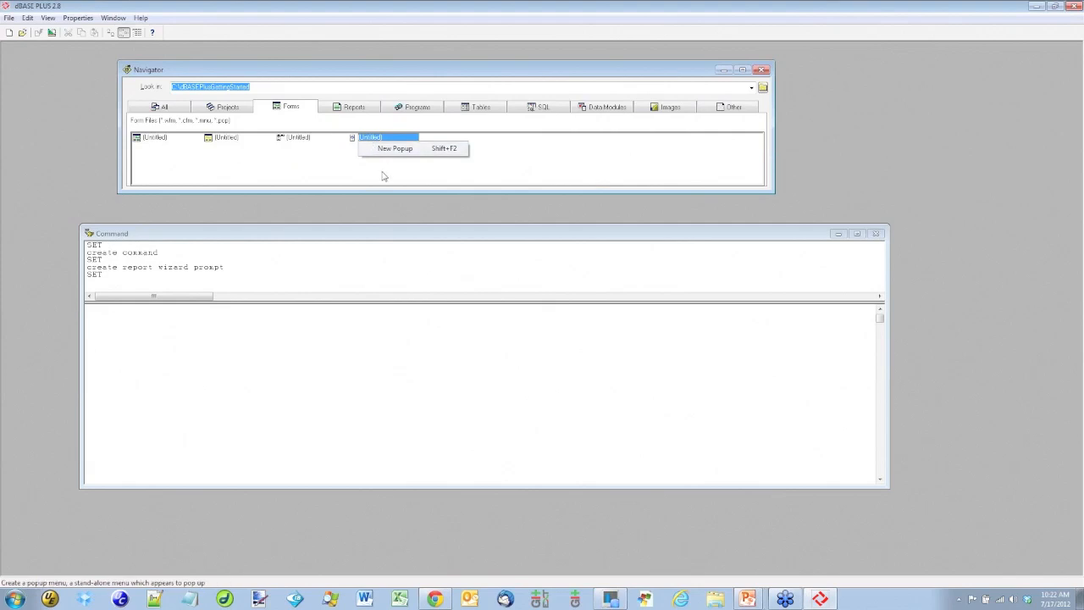
Step: Examine the untitled report file types, including the new custom report and new labels options
left_click(355, 108)
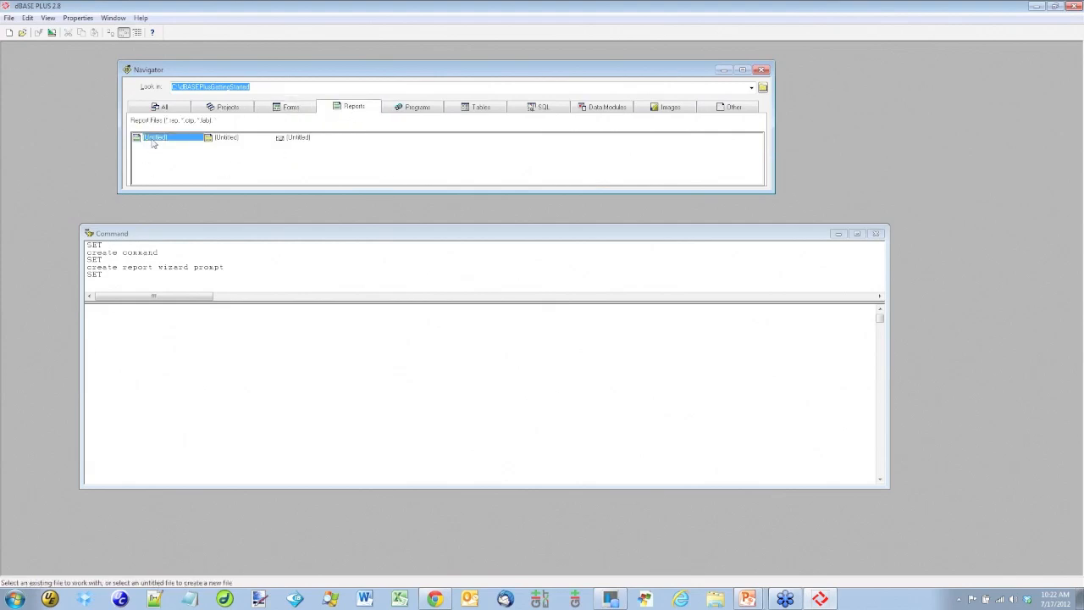
left_click(212, 138)
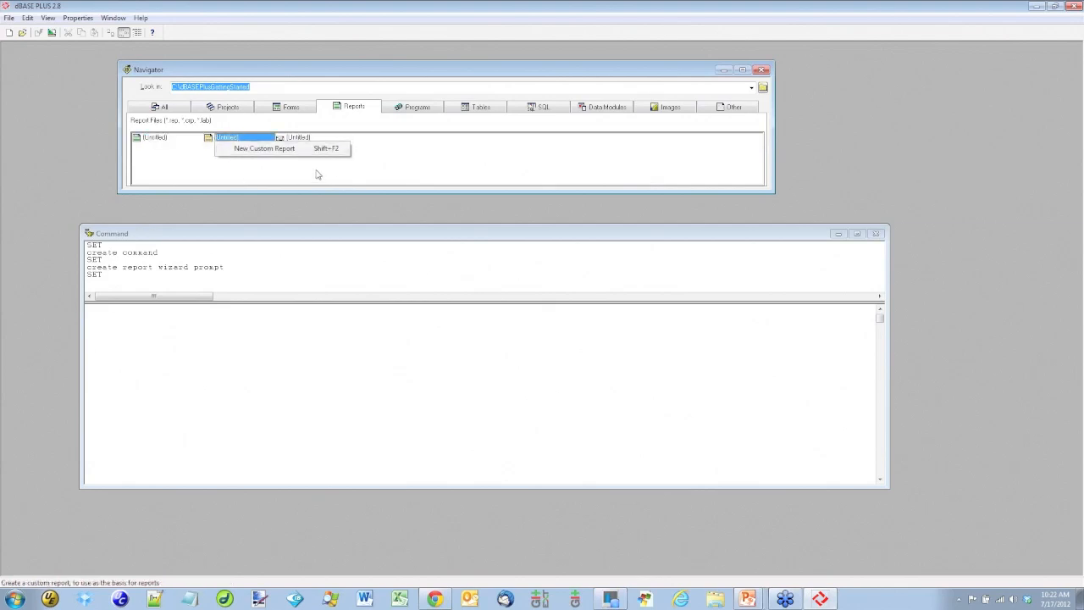
left_click(303, 138)
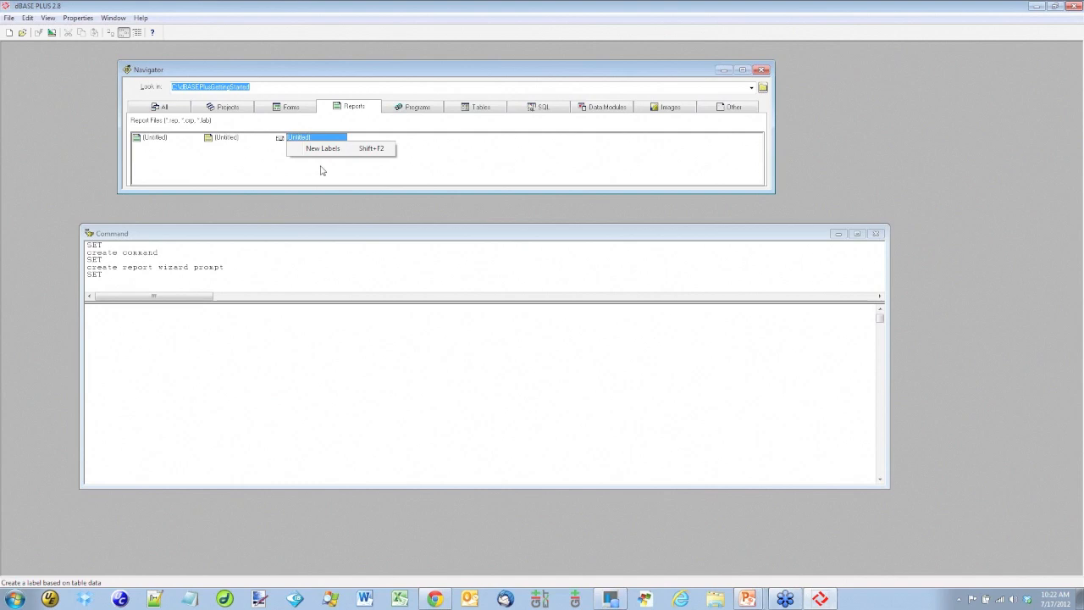
Step: Open a new untitled program in the Source Editor to view it, and close it
left_click(405, 107)
double_click(169, 138)
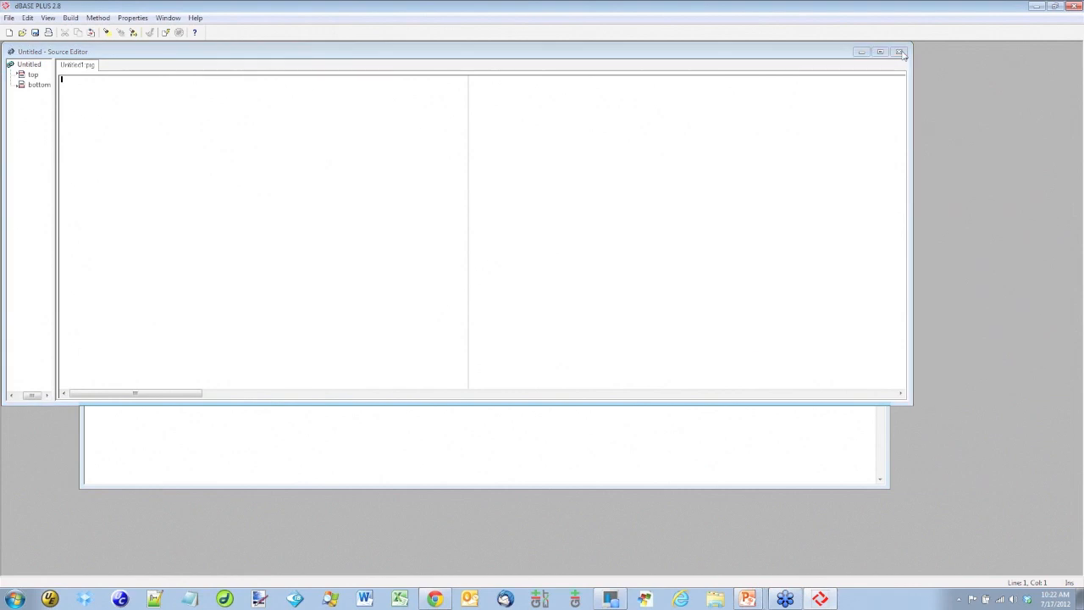
left_click(899, 52)
Step: Set the Navigator's table location to the DBASESAMPLES database
left_click(493, 107)
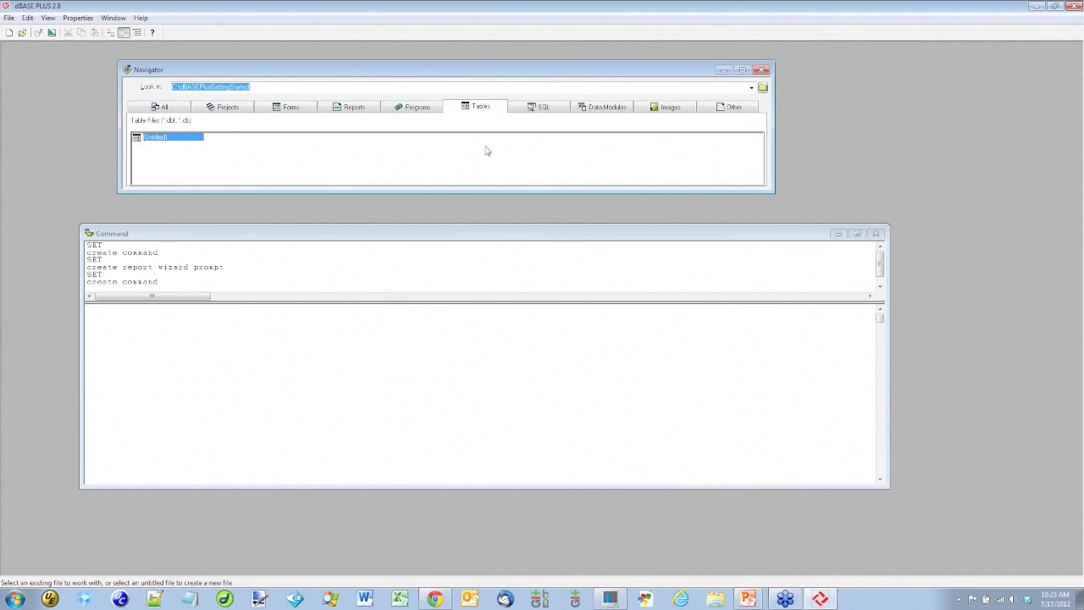
left_click(750, 87)
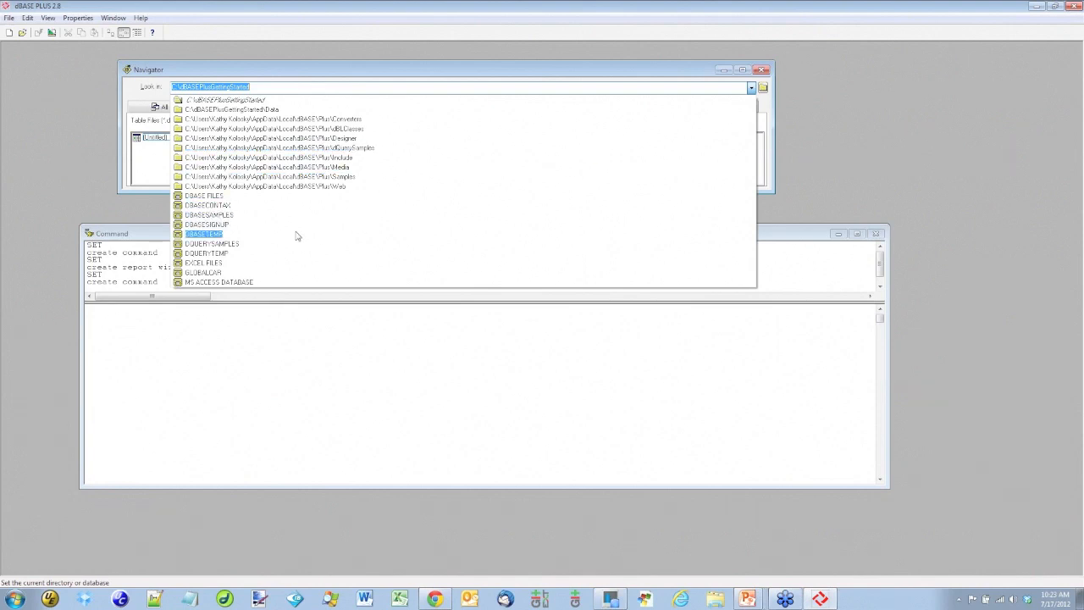
left_click(216, 215)
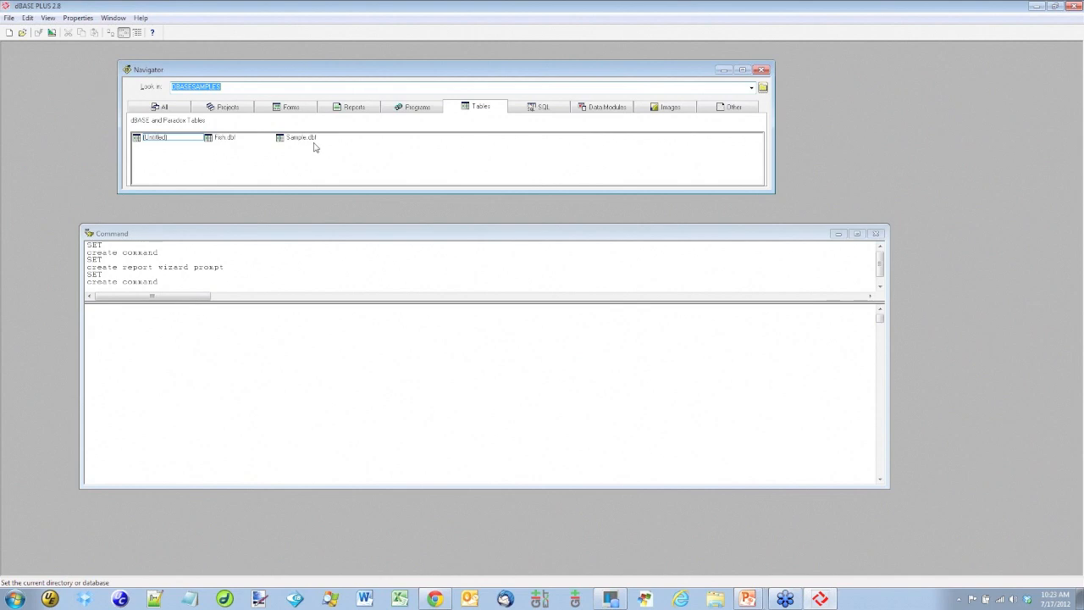
Step: Check the location used for reports, programs and forms against the one used for tables
left_click(360, 108)
left_click(396, 110)
left_click(295, 113)
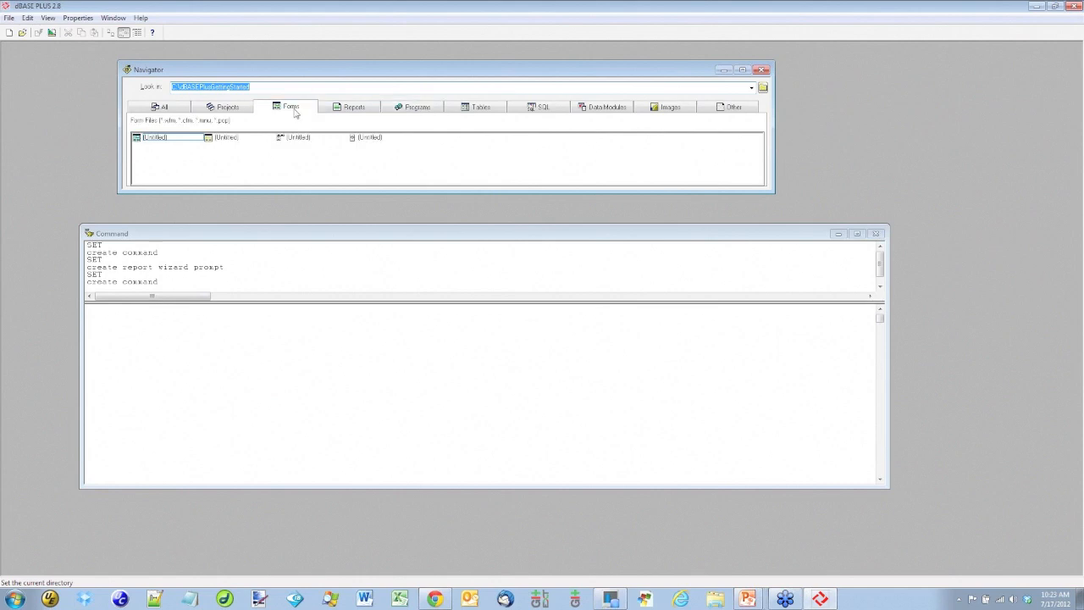
left_click(408, 112)
left_click(472, 113)
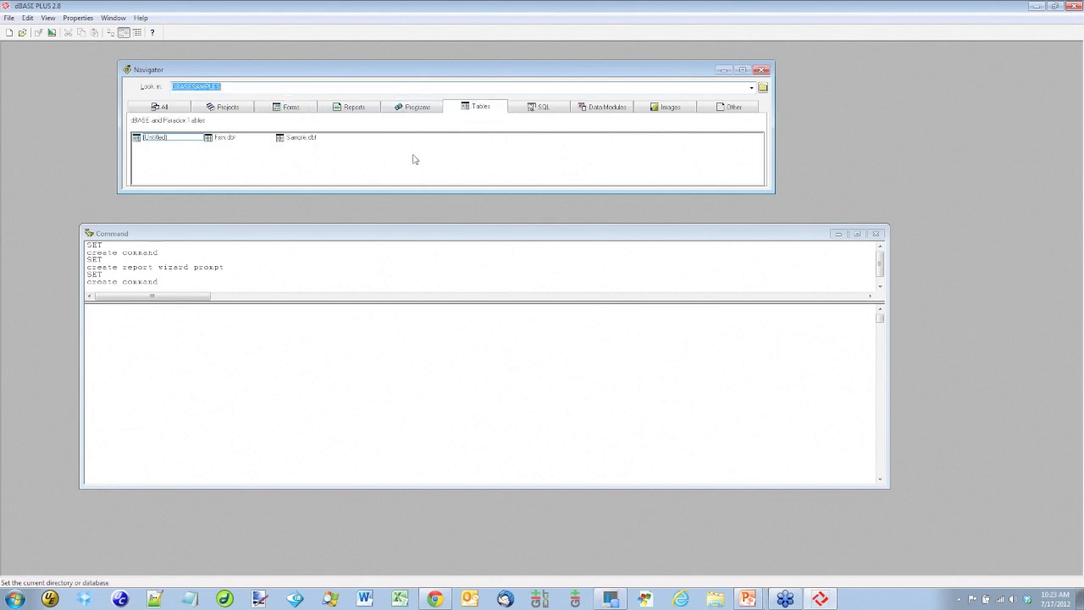
Step: Set the Navigator's table location back to the C:\dBASEPlusGettingStarted folder
left_click(751, 88)
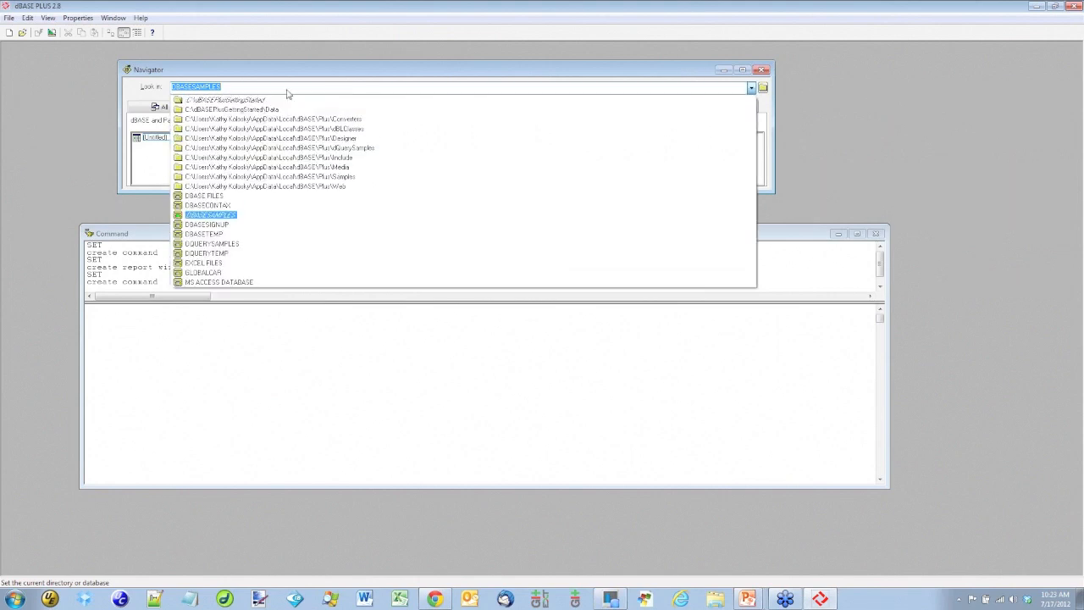
left_click(254, 100)
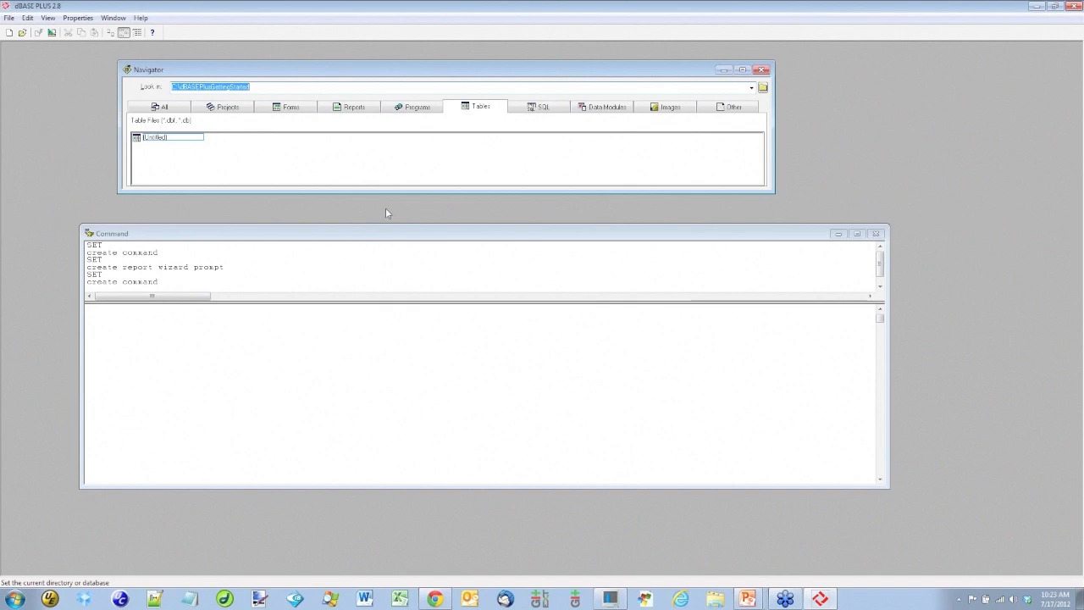
Step: Examine the new-file options for the untitled SQL query and for the standard and custom data modules
left_click(546, 107)
right_click(179, 140)
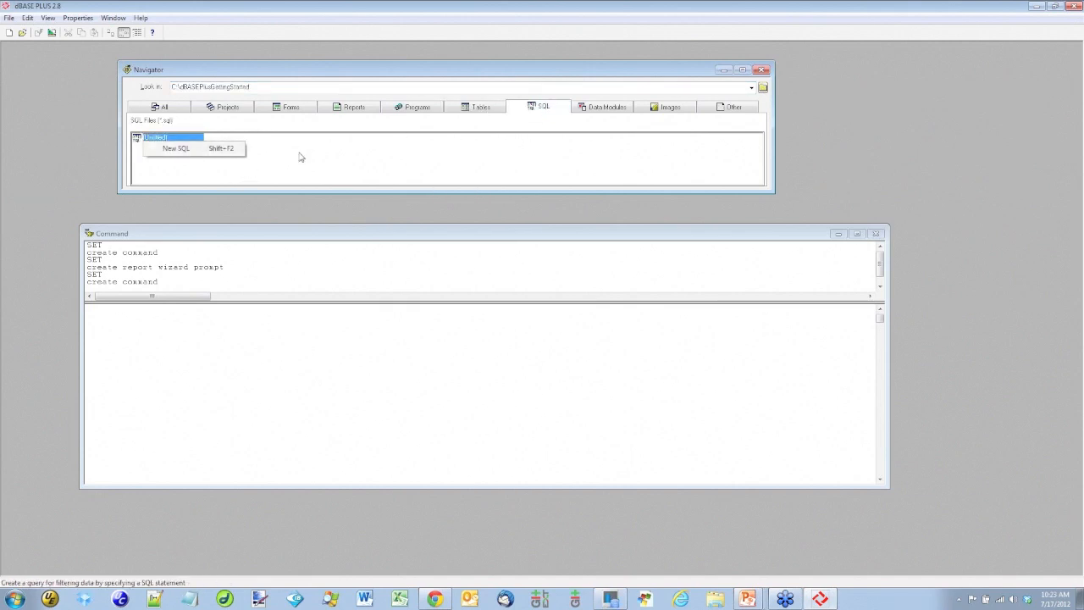
left_click(334, 164)
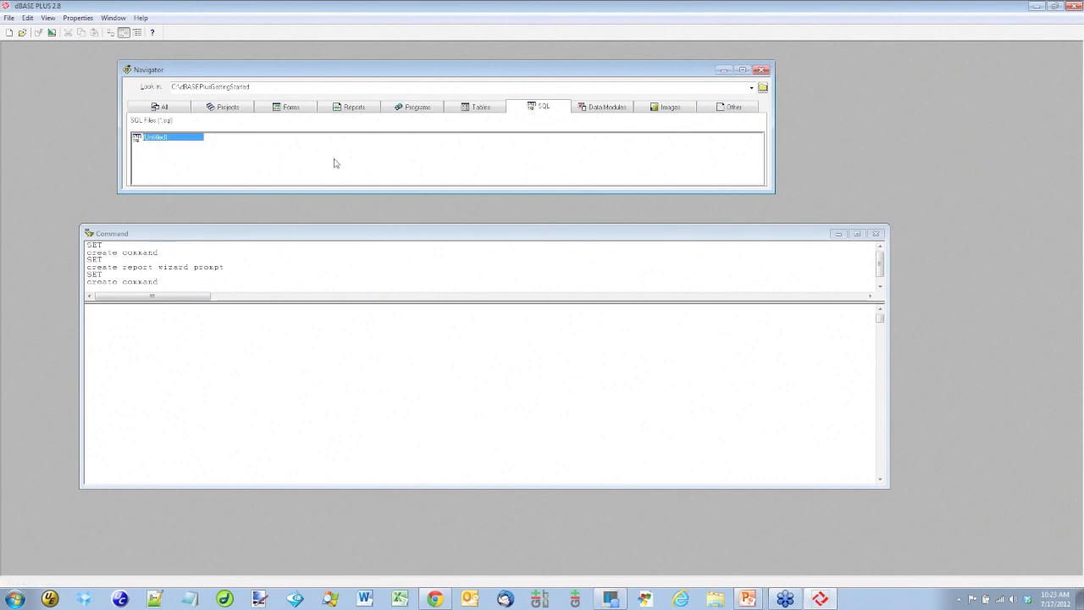
left_click(633, 112)
right_click(144, 140)
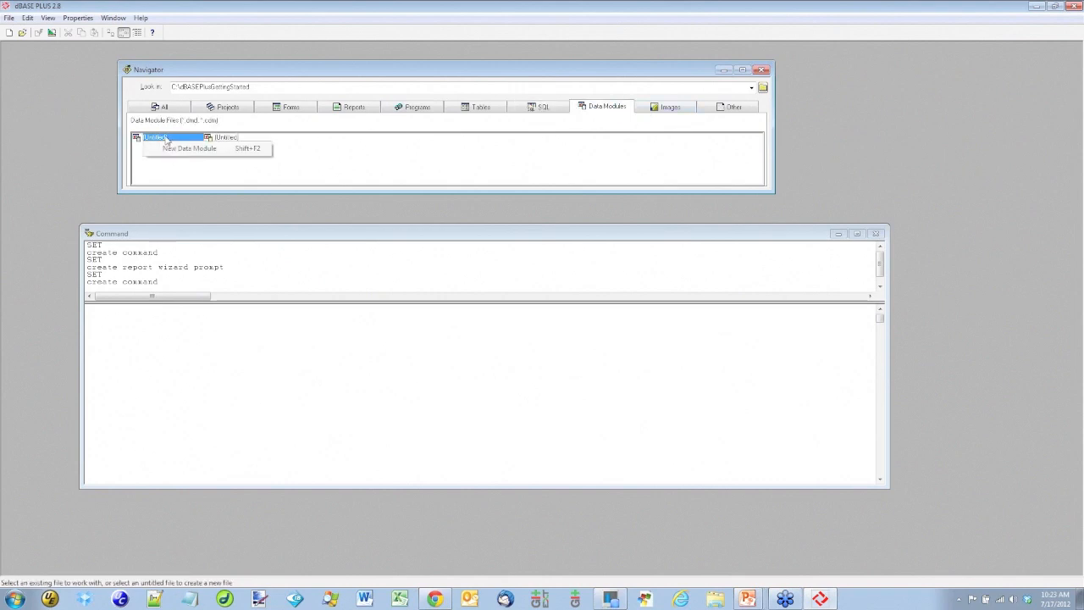
right_click(230, 140)
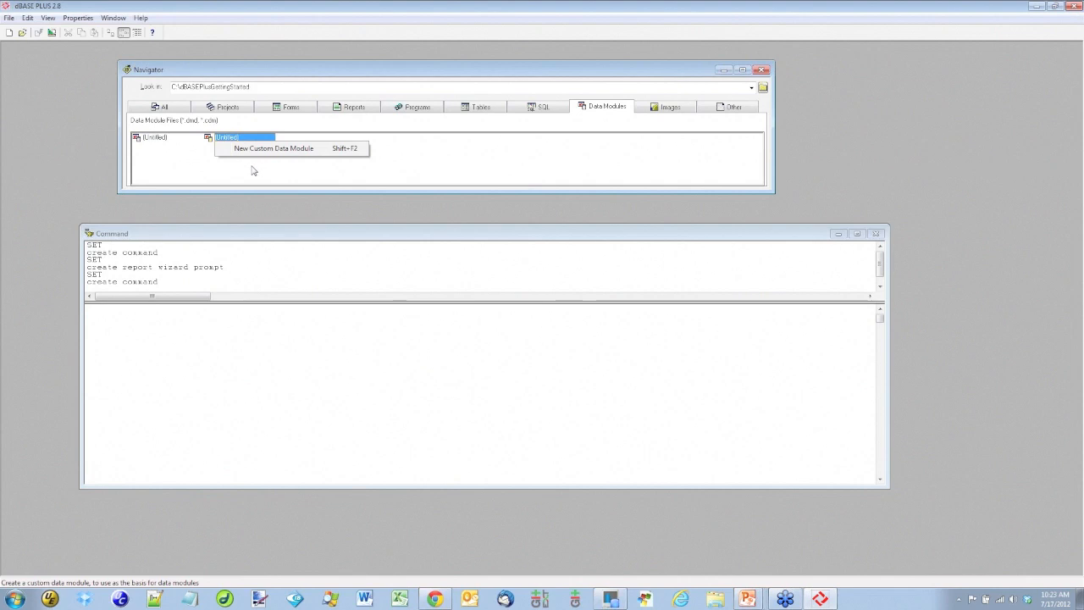
Step: View the image files category and the other files category in the Navigator
left_click(662, 107)
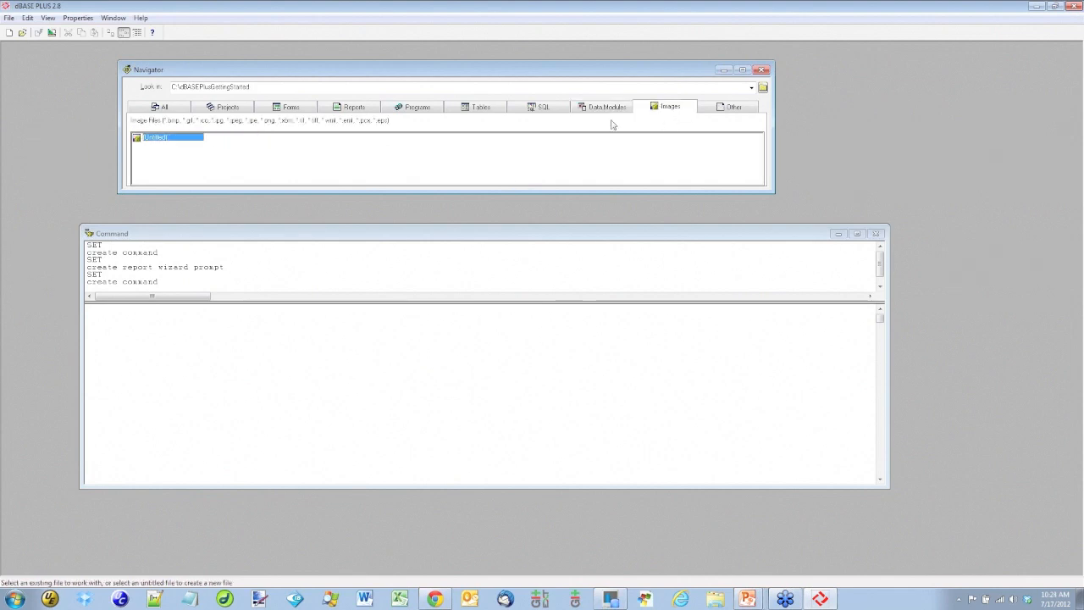
left_click(732, 108)
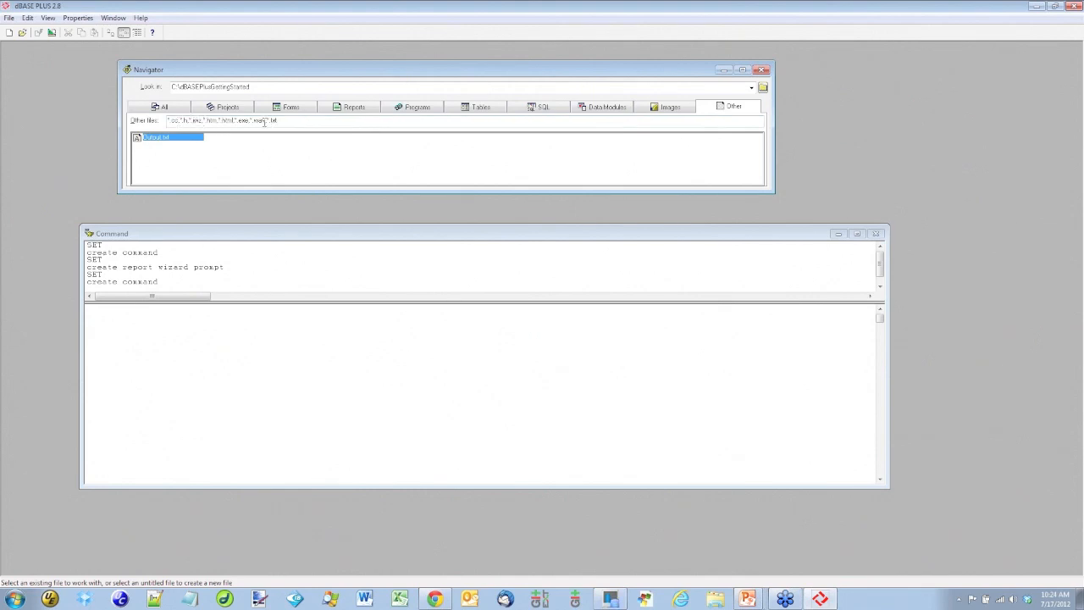
Step: Add the *.log file pattern to the Navigator's filter for other files
left_click(297, 123)
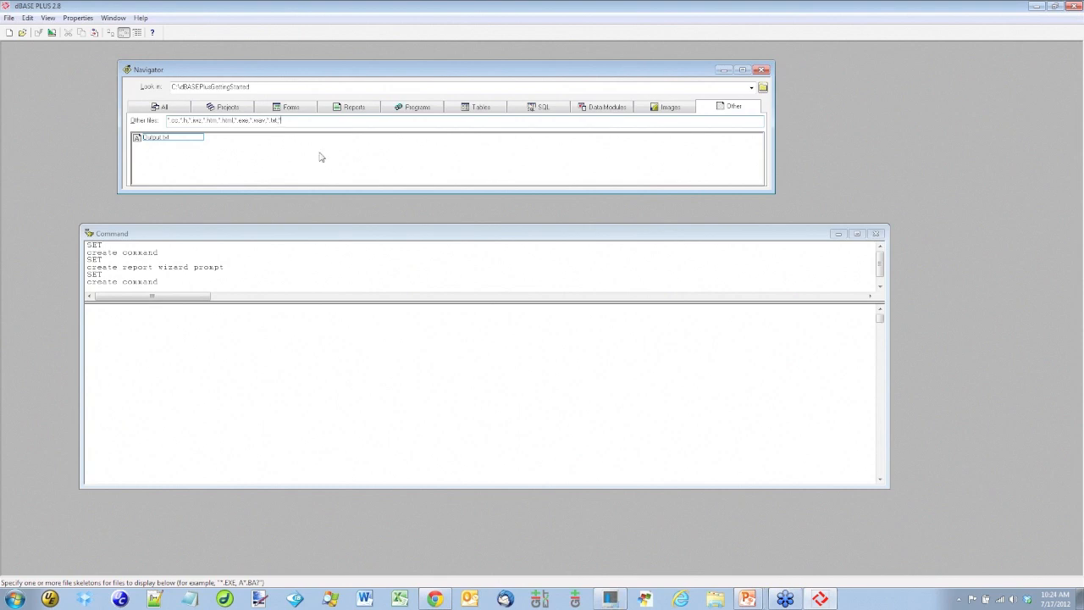
type("log")
key("Return")
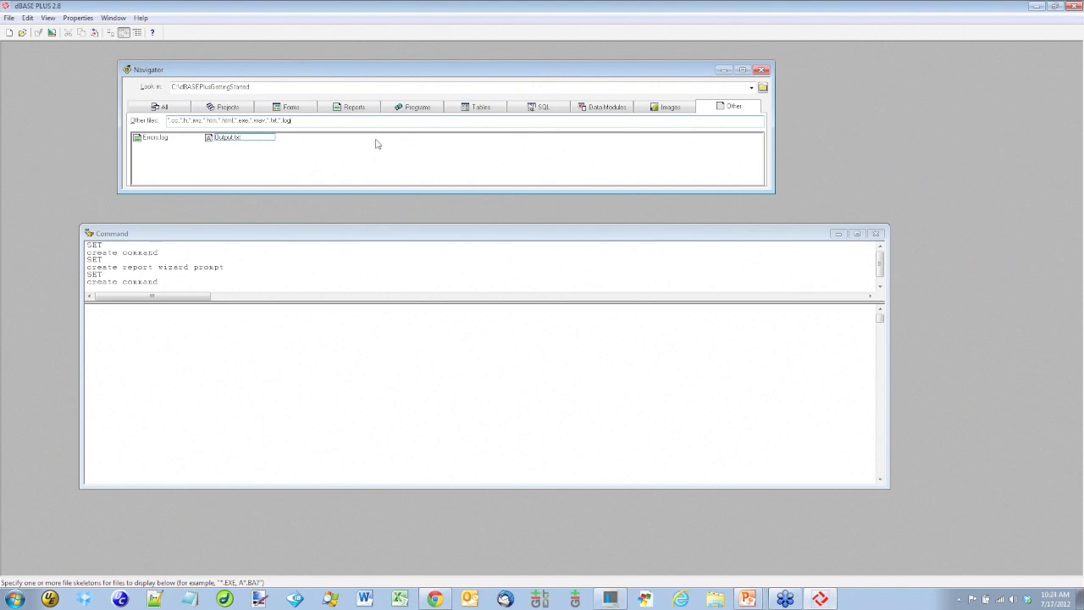
Step: Clear the old commands from the Command window and run ?DATE()
left_click(229, 265)
left_click_drag(167, 285, 95, 219)
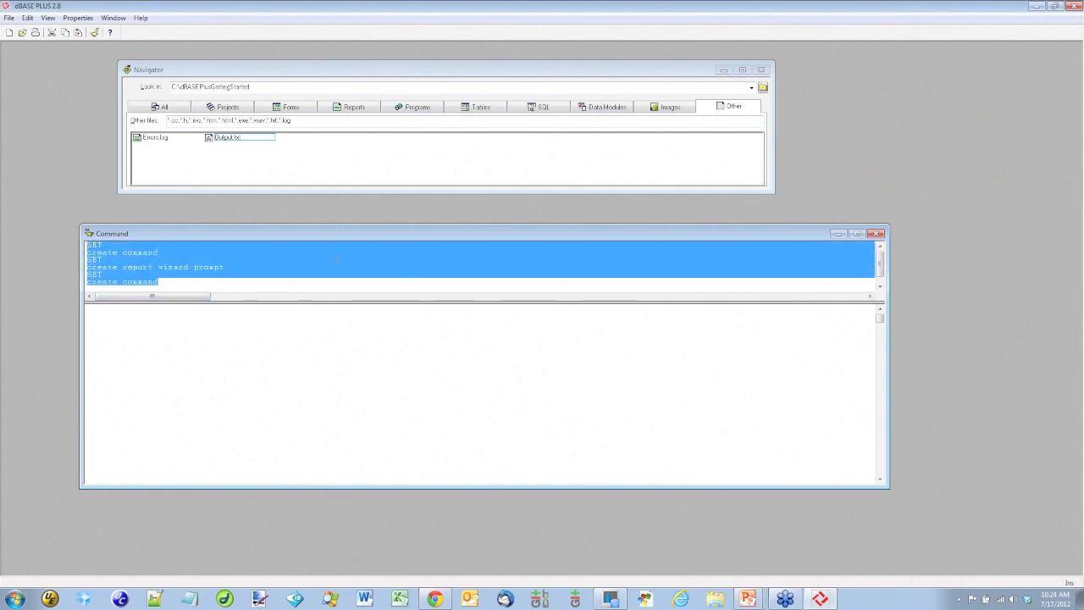
key("Delete")
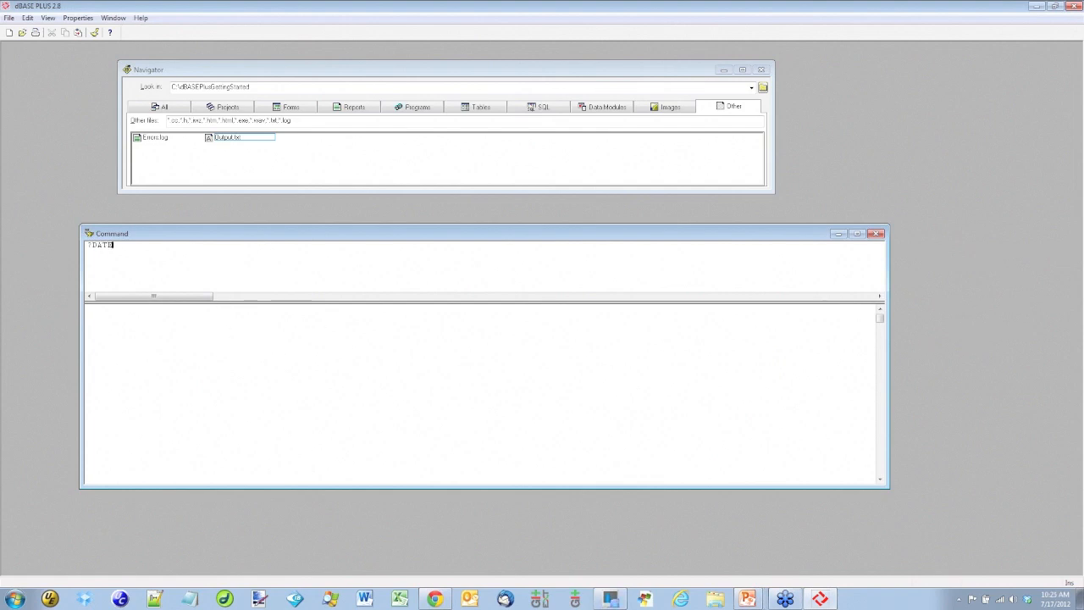
key("Return")
Step: Assign x = DATE() in the Command window and print the variable's type with ?type("x")
type("x = DATE(")
key("Return")
type("type(\"x")
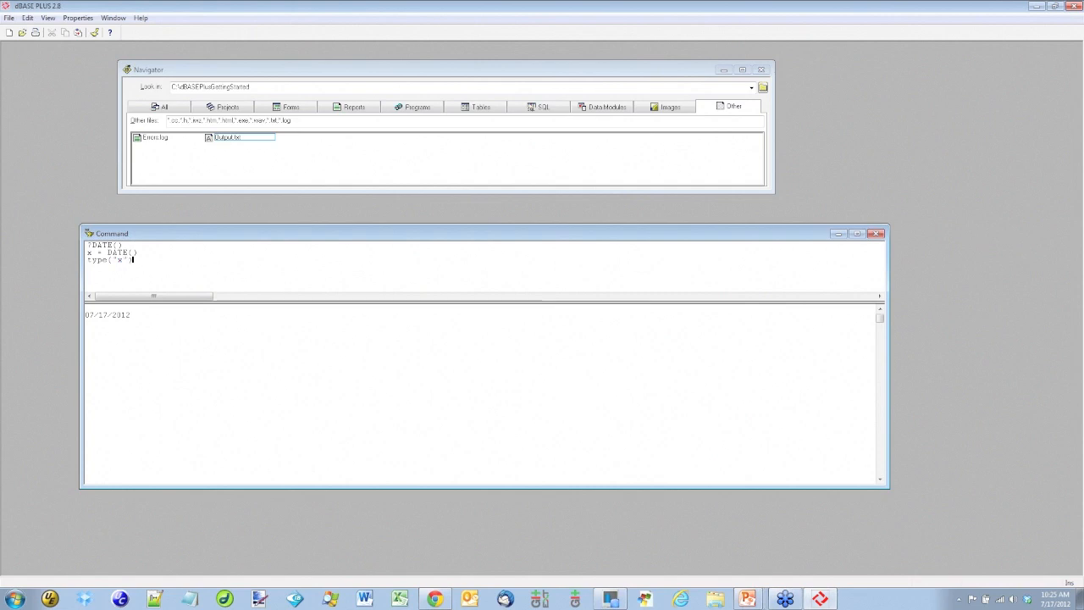
type("?")
key("Return")
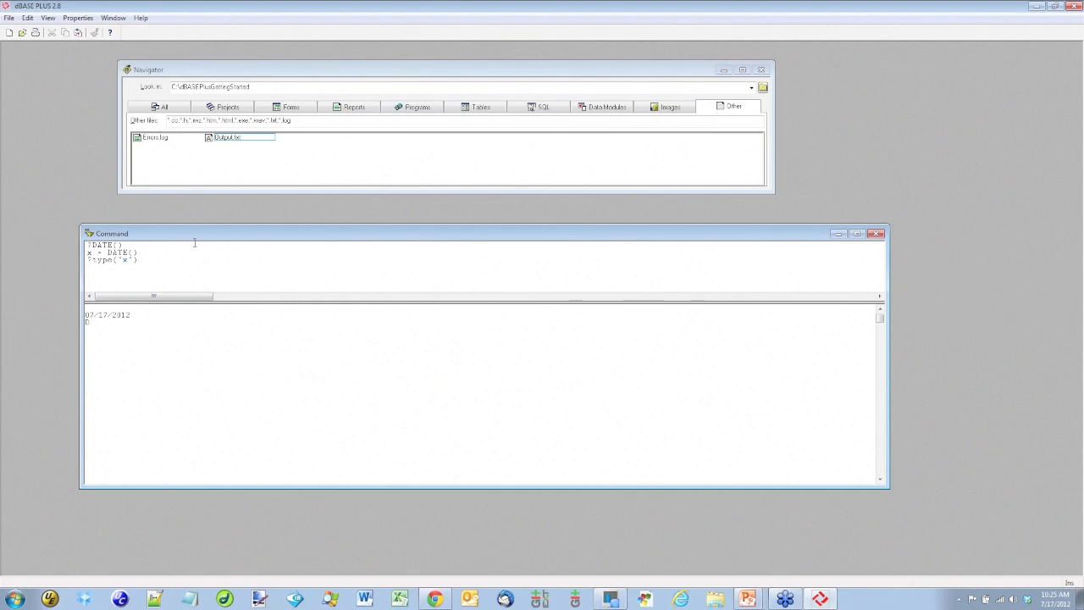
Step: Set the position of the Command window's results pane to Left
left_click(78, 17)
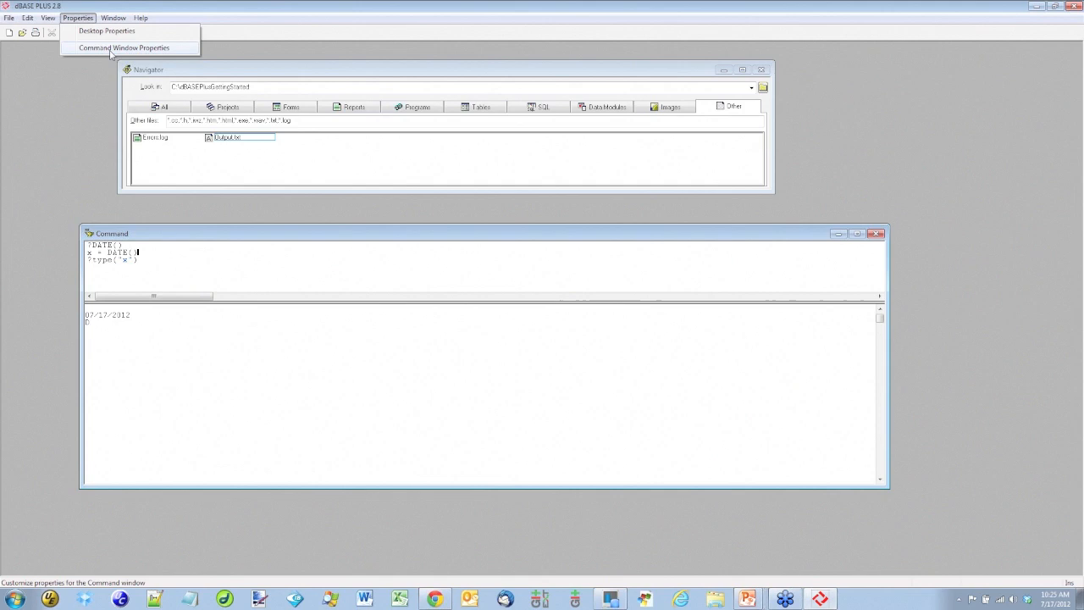
left_click(111, 48)
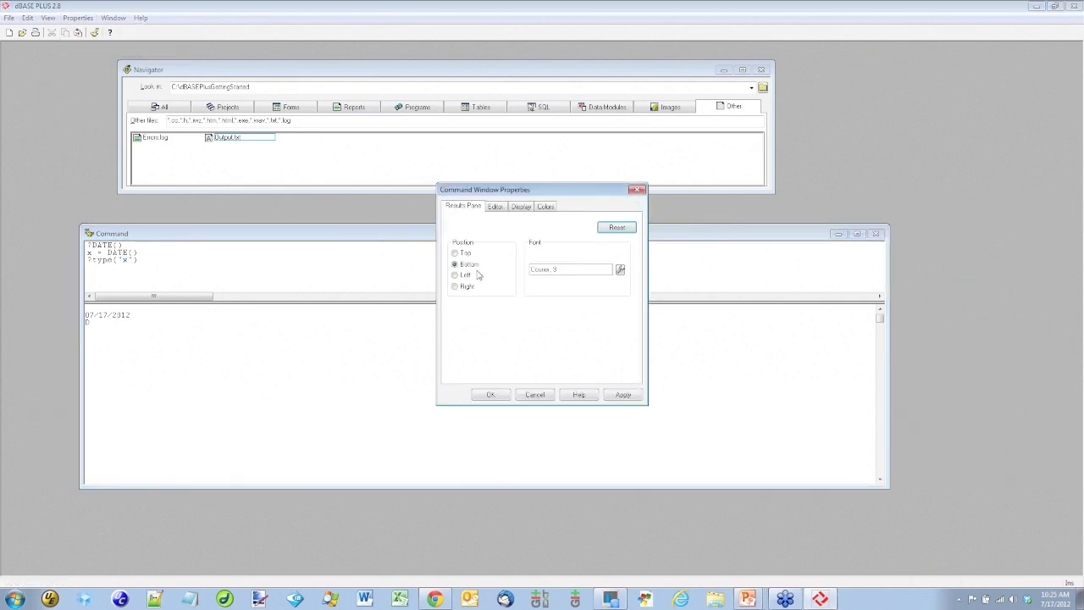
left_click(463, 275)
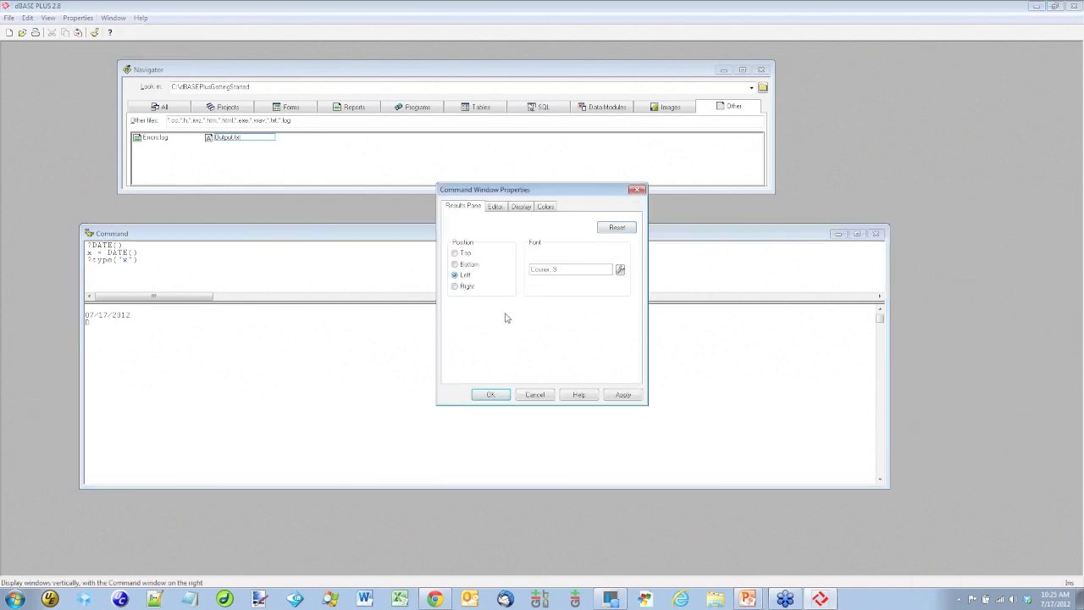
left_click(492, 394)
Step: Set the position of the Command window's results pane back to Bottom
left_click(78, 18)
left_click(118, 48)
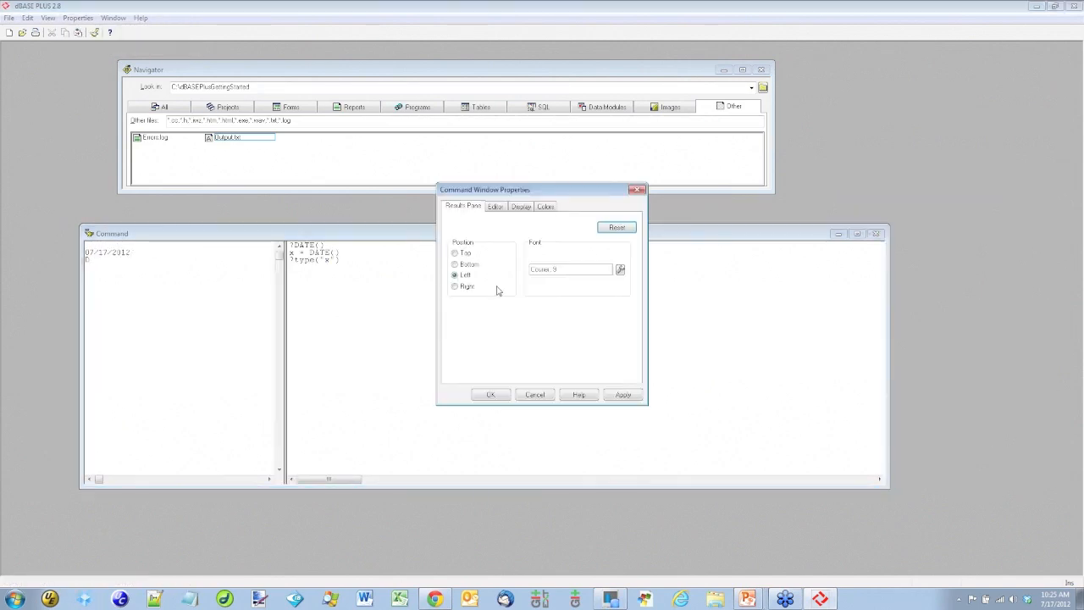
left_click(455, 264)
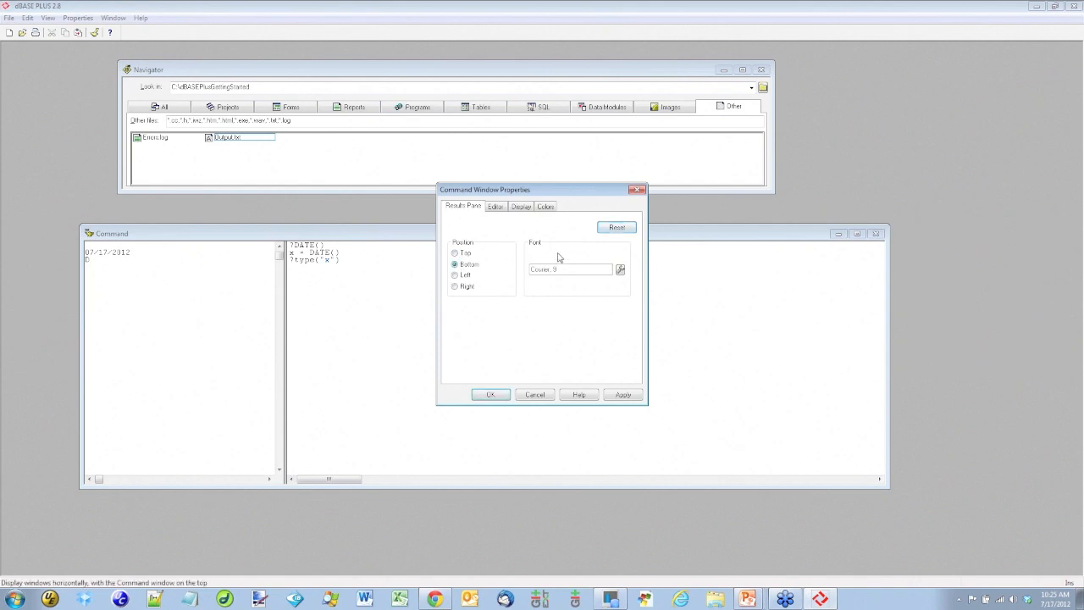
left_click(489, 396)
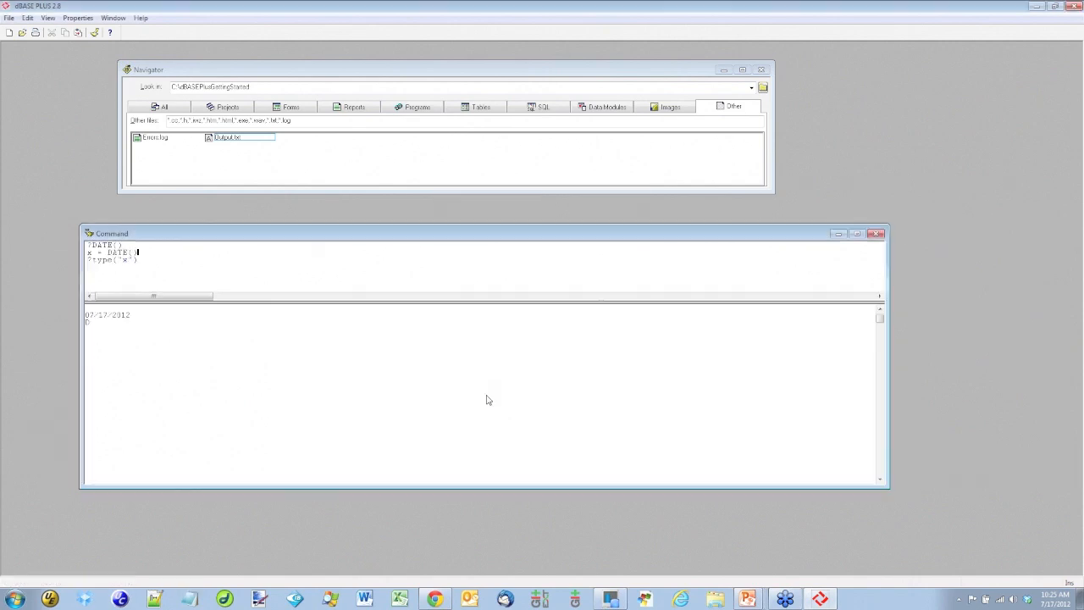
Step: Enable the supplemental search path in the Navigator's properties
left_click(272, 137)
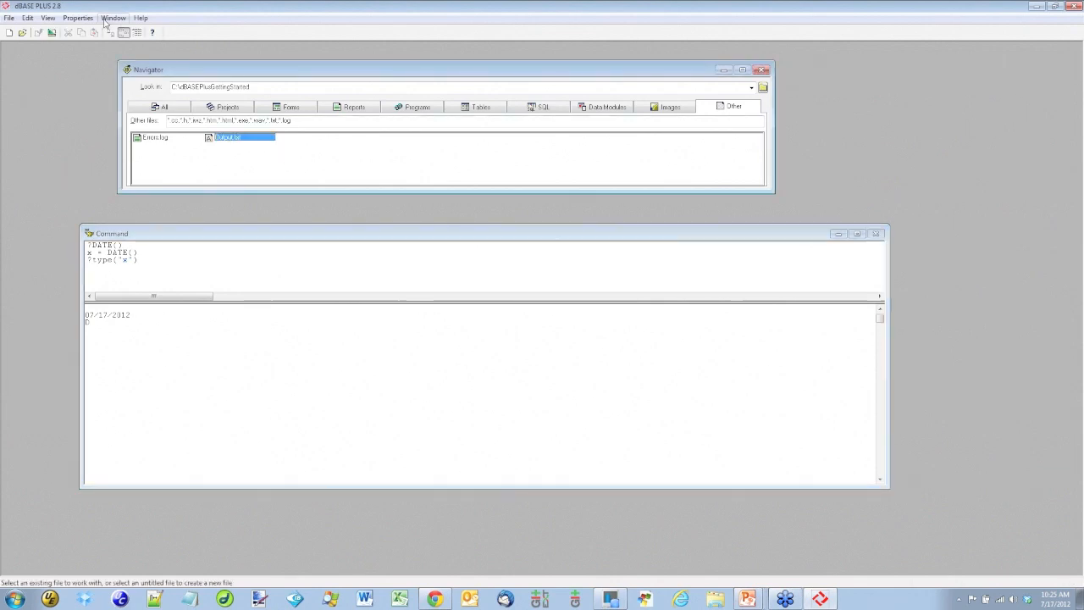
left_click(77, 17)
left_click(102, 48)
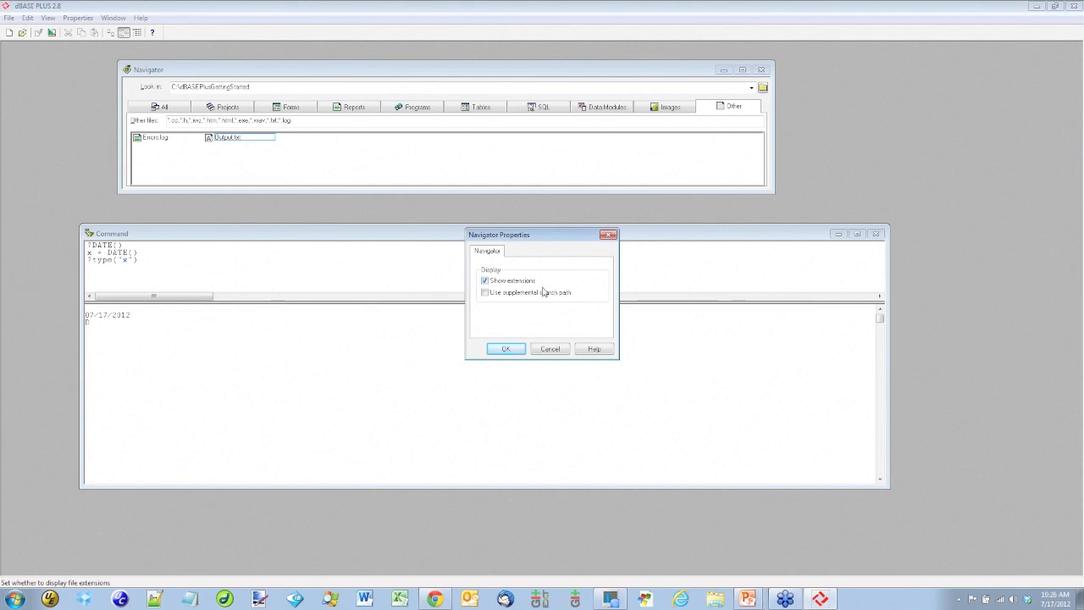
left_click(485, 294)
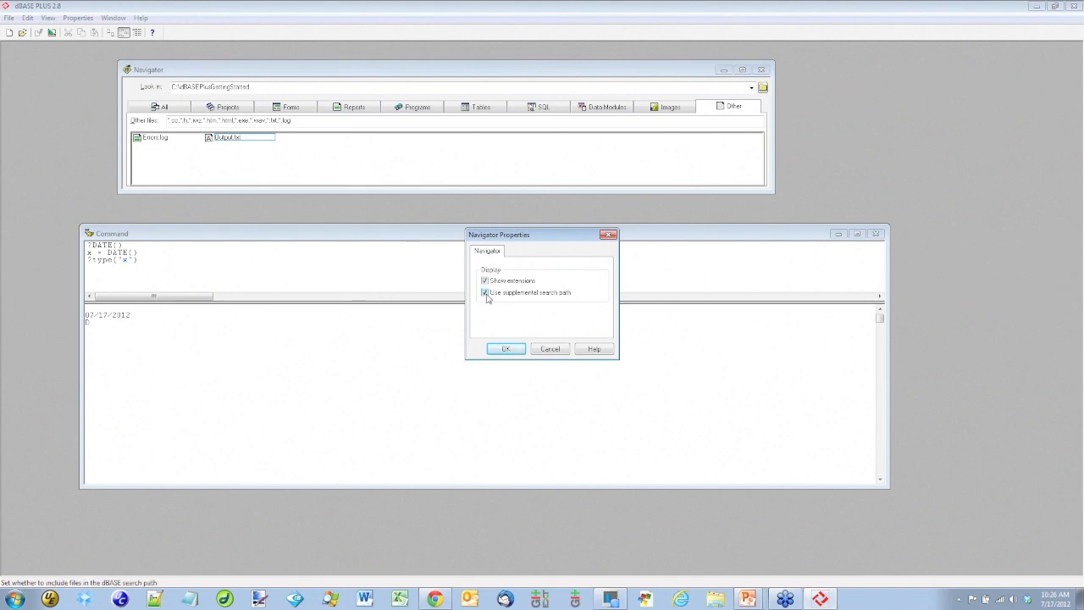
left_click(505, 349)
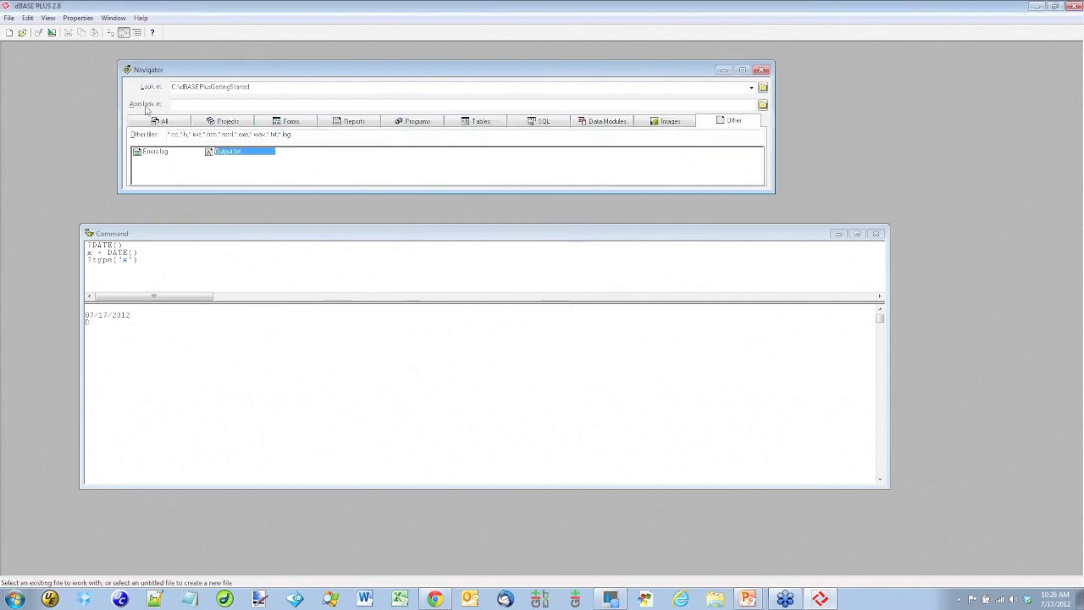
Step: Show the form files in the Navigator and start browsing the C: drive for an additional search folder
left_click(199, 104)
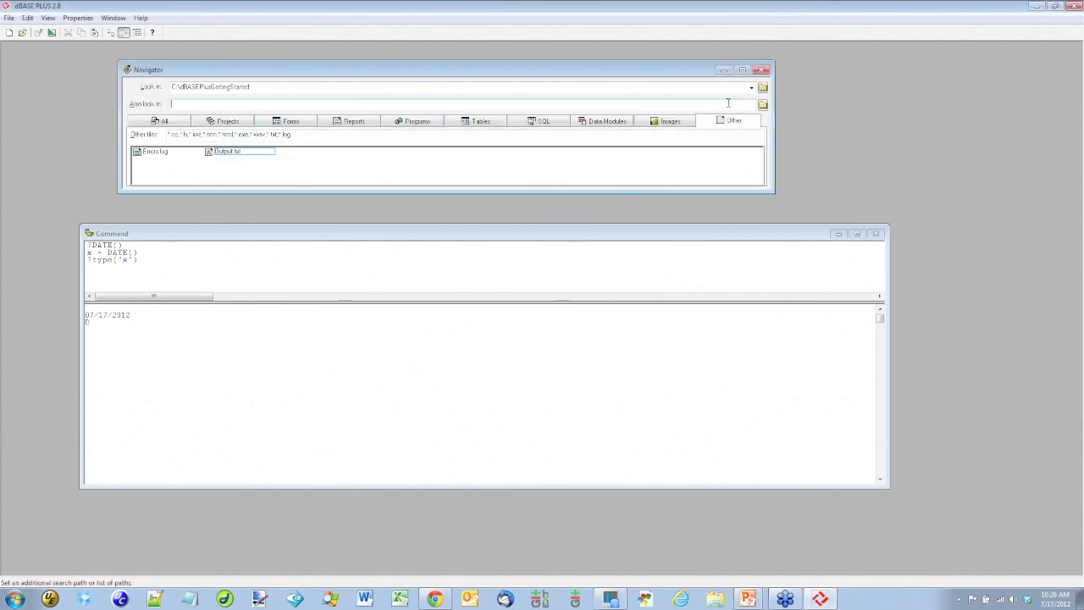
left_click(288, 124)
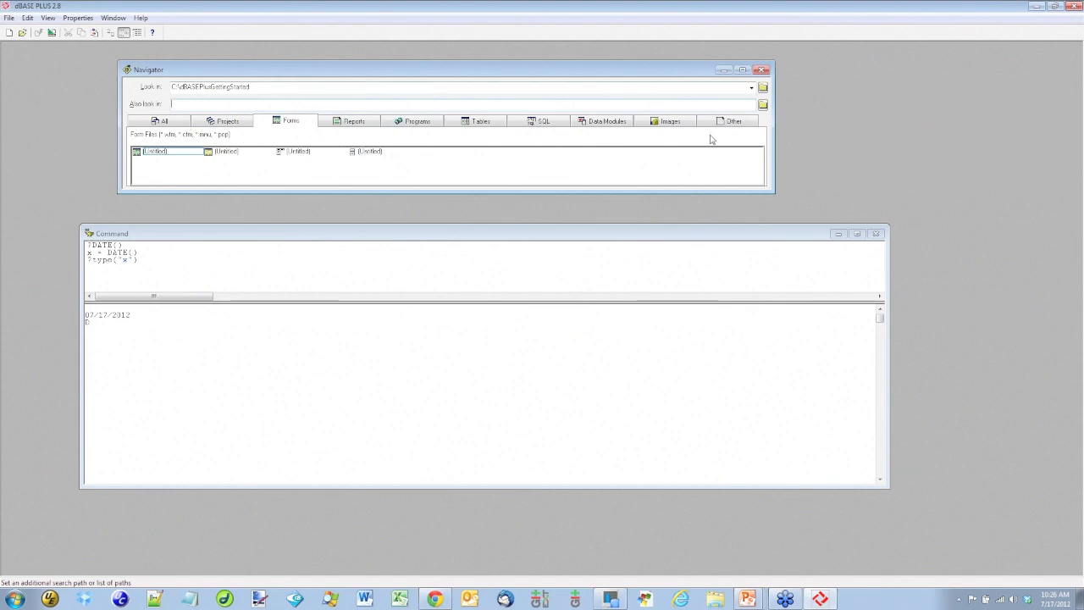
left_click(761, 105)
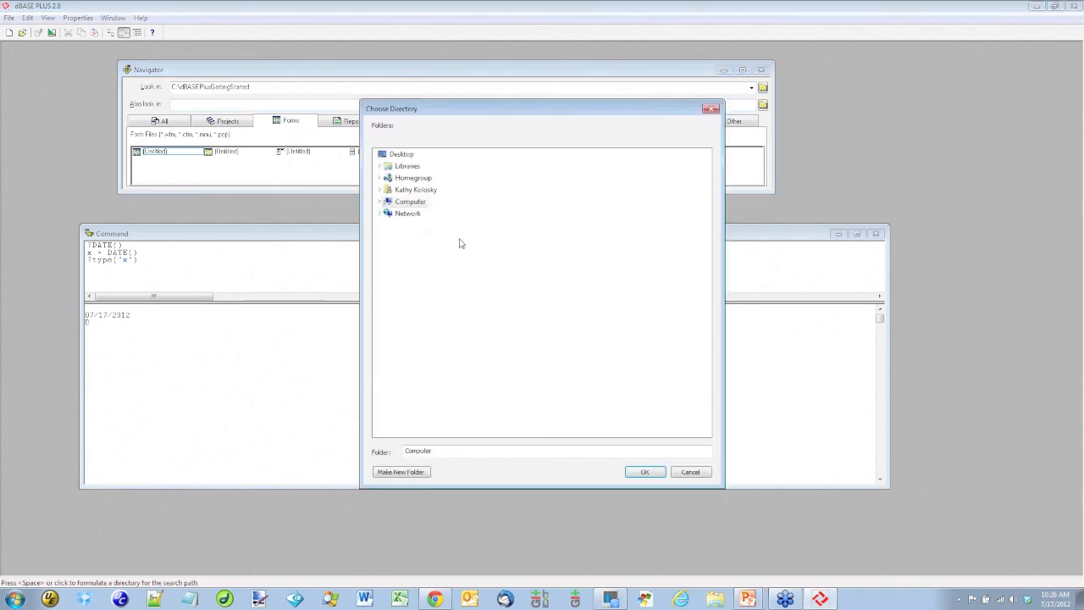
left_click(390, 206)
left_click(380, 202)
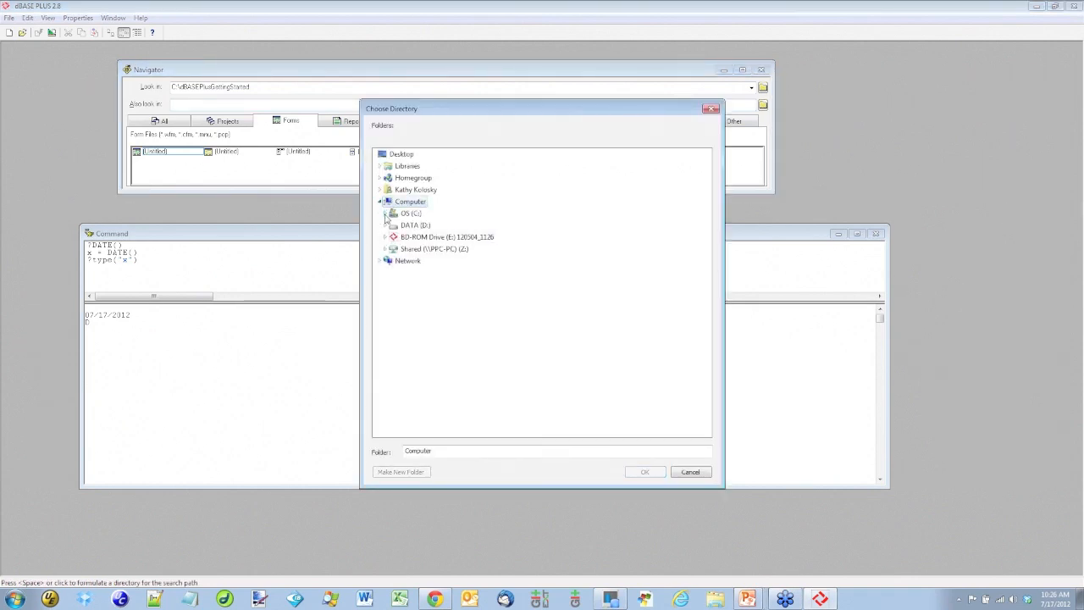
left_click(386, 216)
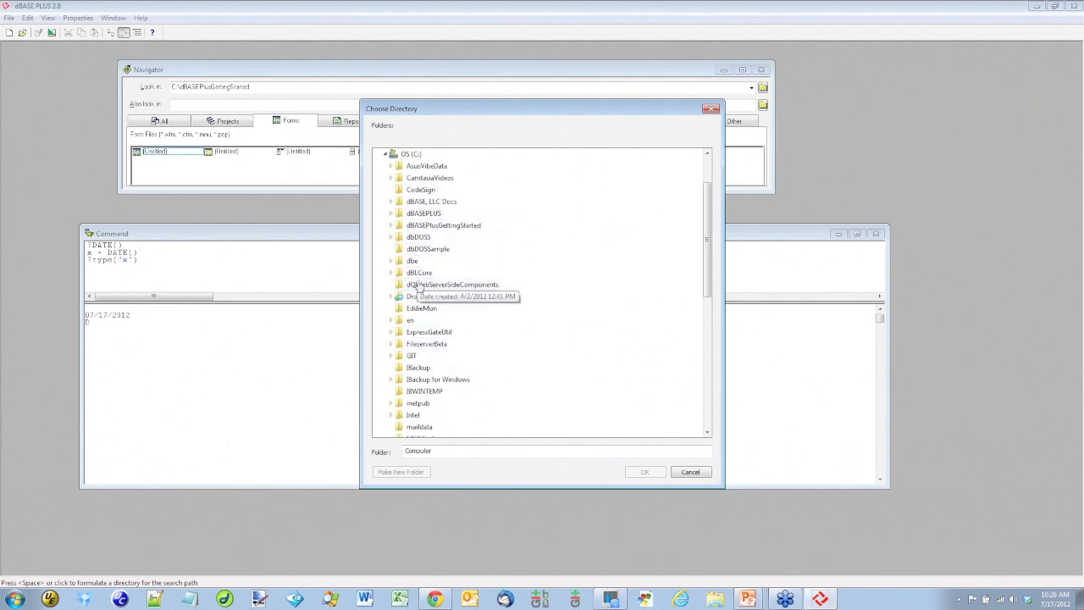
Step: Expand the Users folder in the folder tree down through the user's profile folder to AppData\Local
left_click_drag(710, 267, 706, 423)
double_click(414, 367)
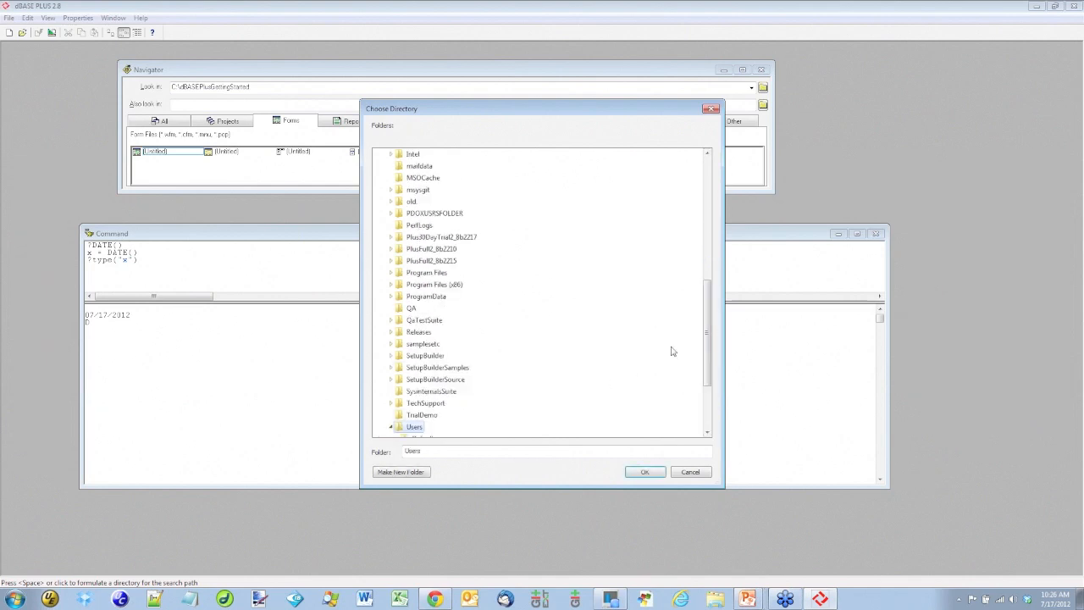
left_click_drag(710, 303, 707, 347)
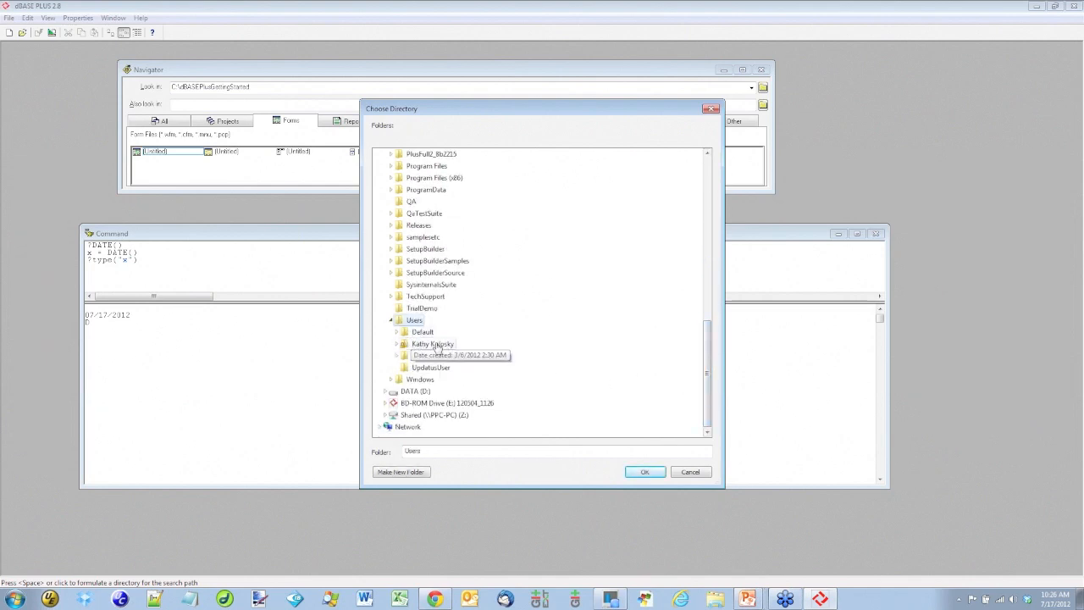
double_click(435, 344)
left_click_drag(710, 289, 710, 360)
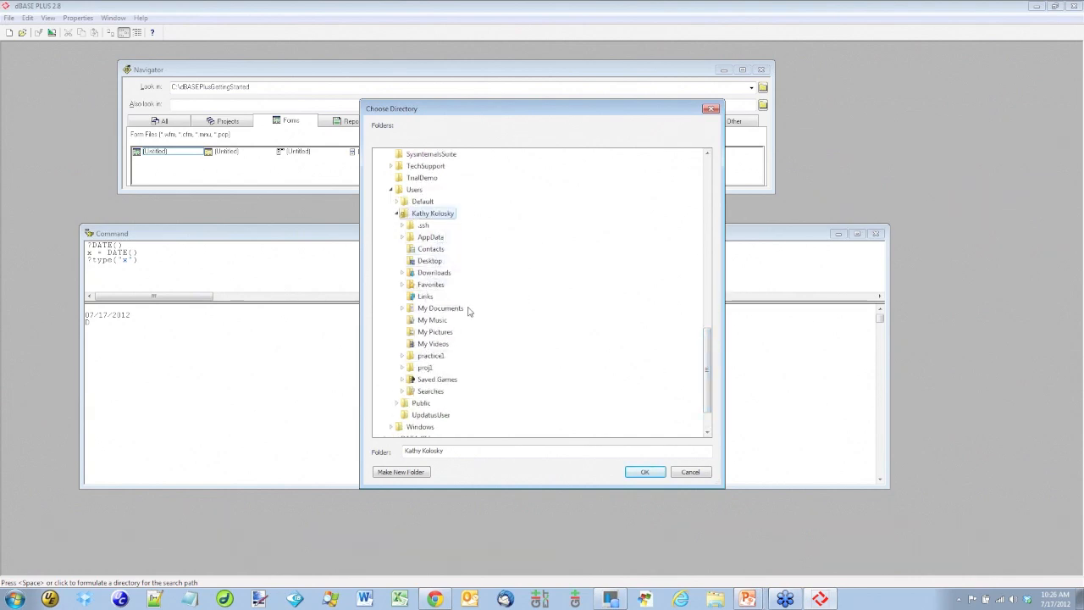
left_click(430, 237)
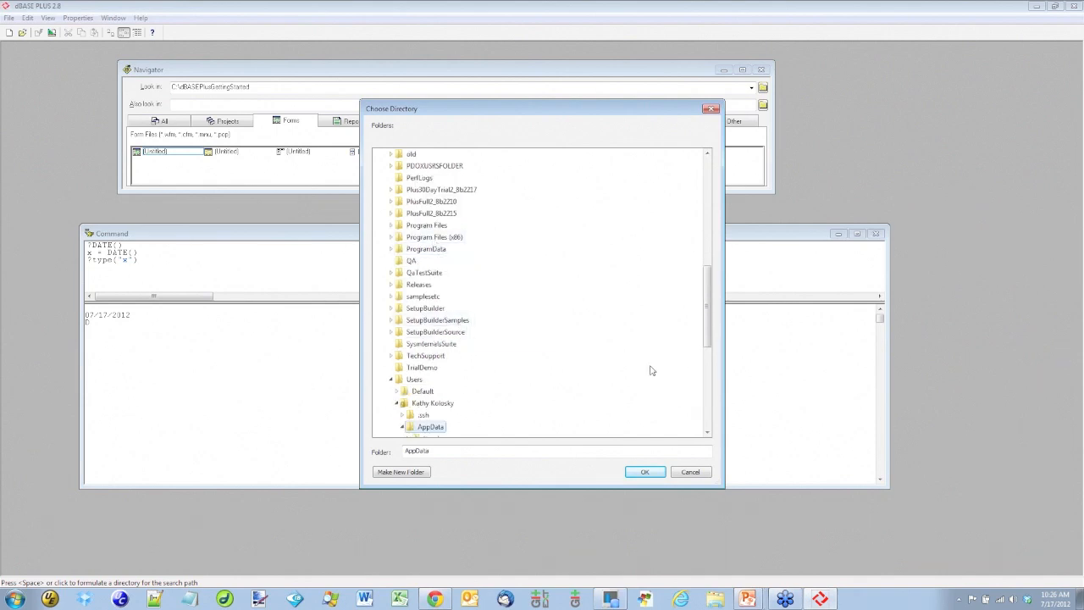
scroll(526, 310, "down", 6)
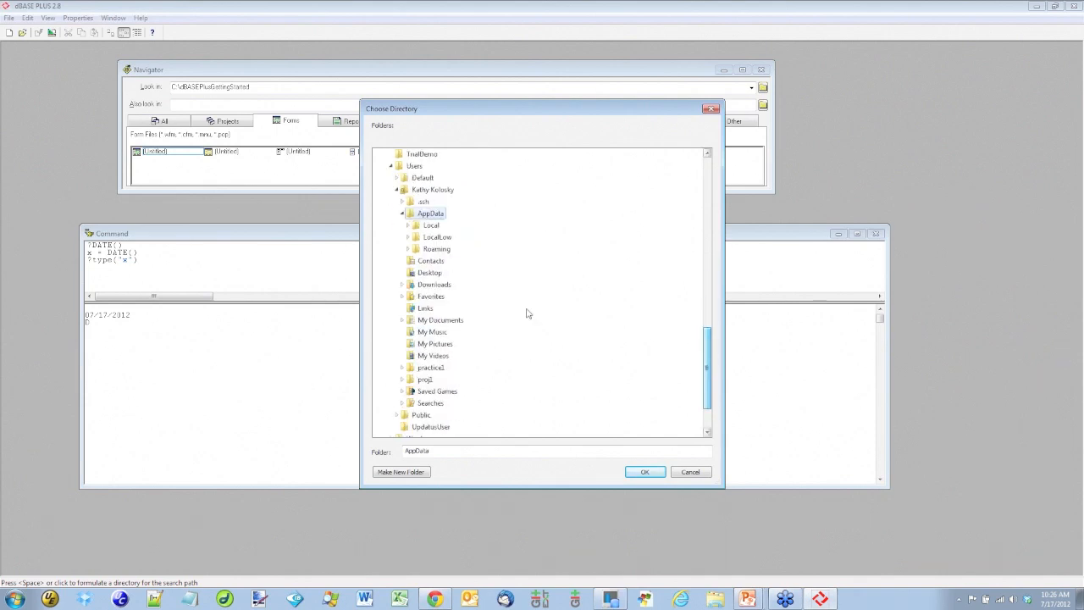
double_click(431, 225)
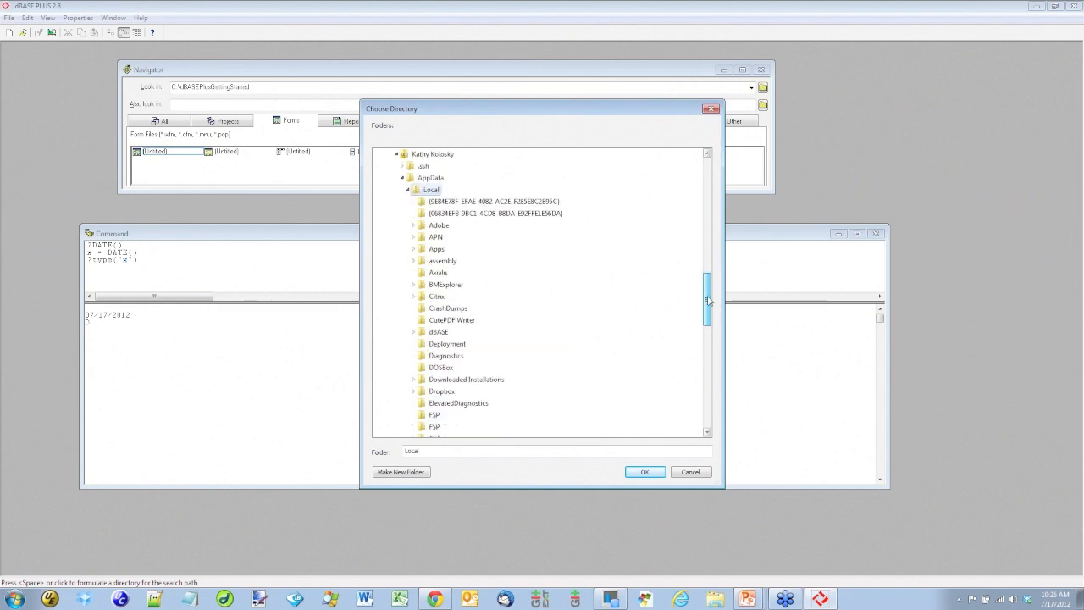
Step: Choose the dBASE\Plus\Samples folder under AppData\Local as the Navigator's additional search location
scroll(440, 169, "down", 2)
left_click(438, 272)
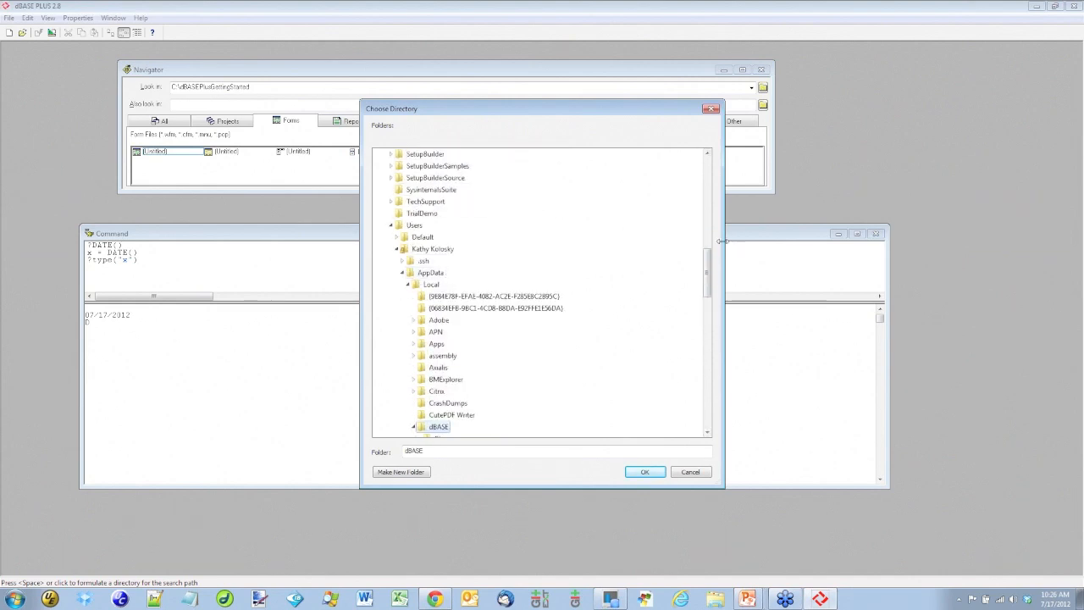
left_click_drag(707, 266, 707, 310)
left_click(452, 285)
left_click(643, 472)
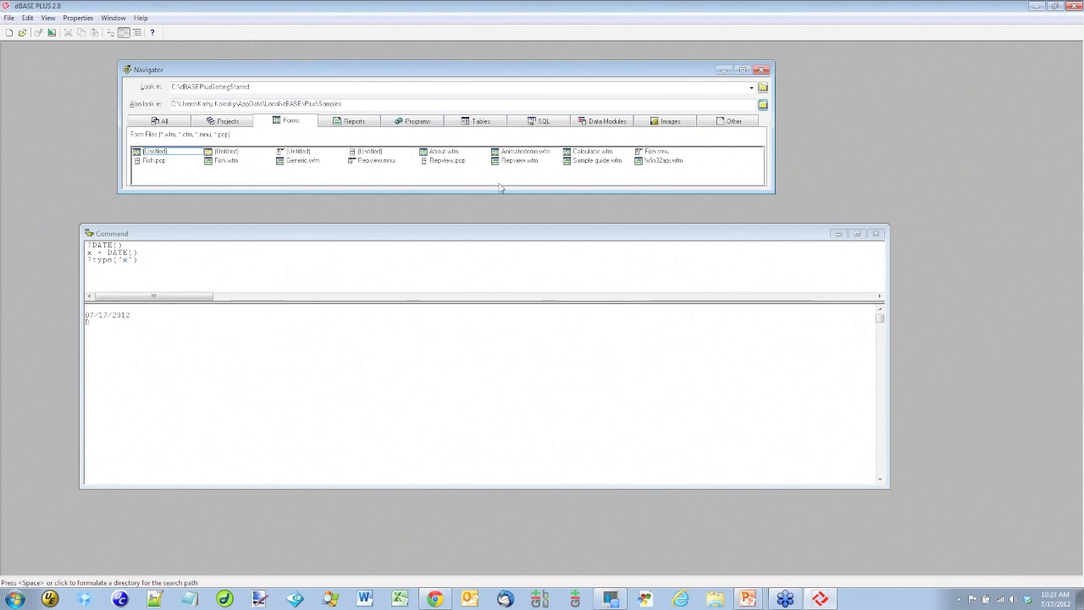
Step: Turn off the supplemental search path in the Navigator's properties
left_click(279, 87)
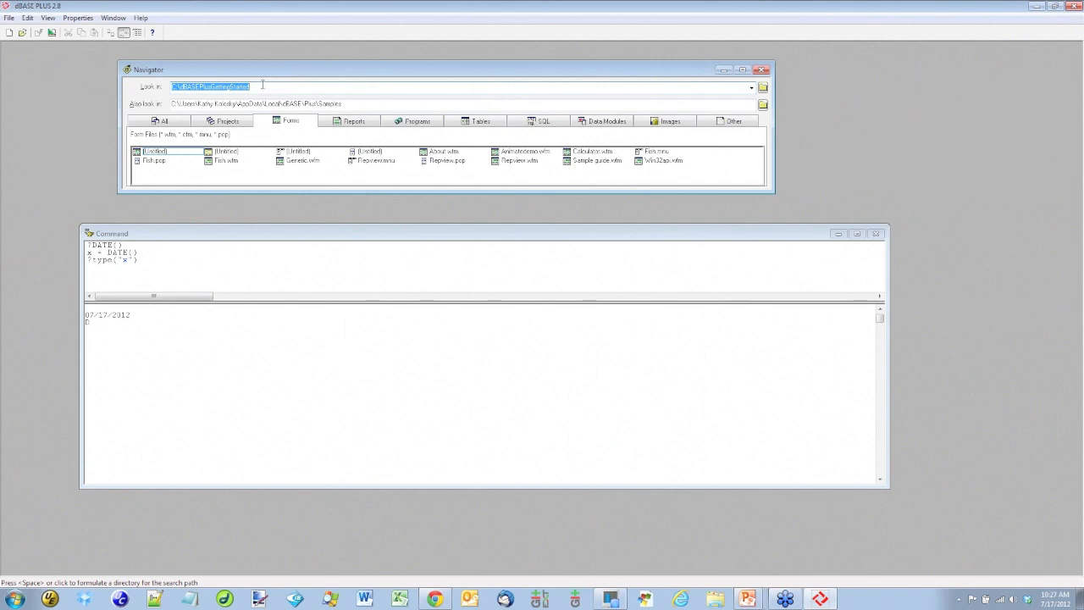
left_click(265, 86)
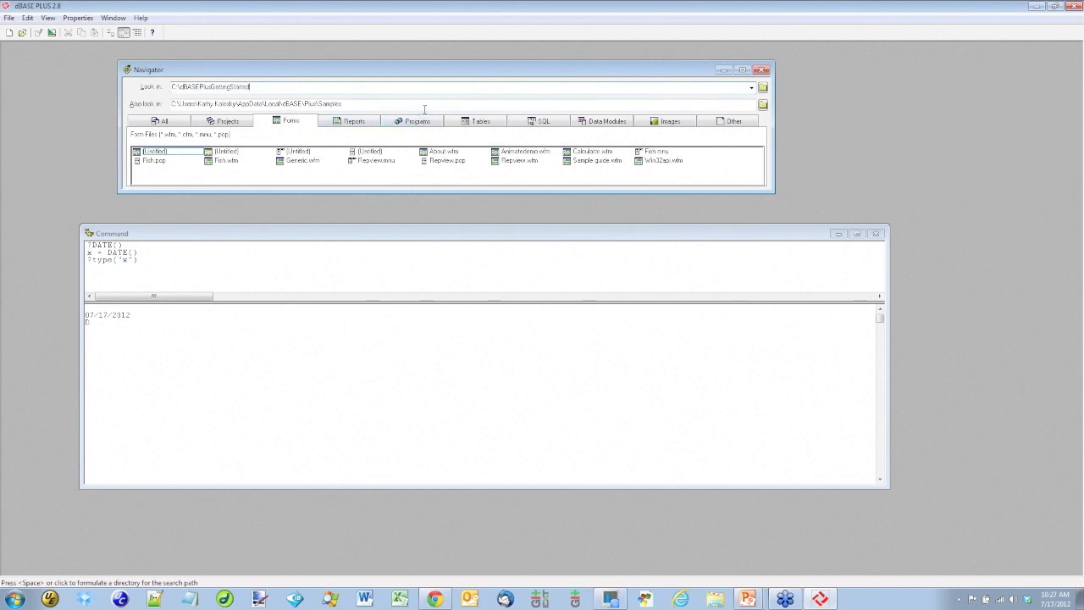
left_click(77, 18)
left_click(88, 47)
left_click(505, 348)
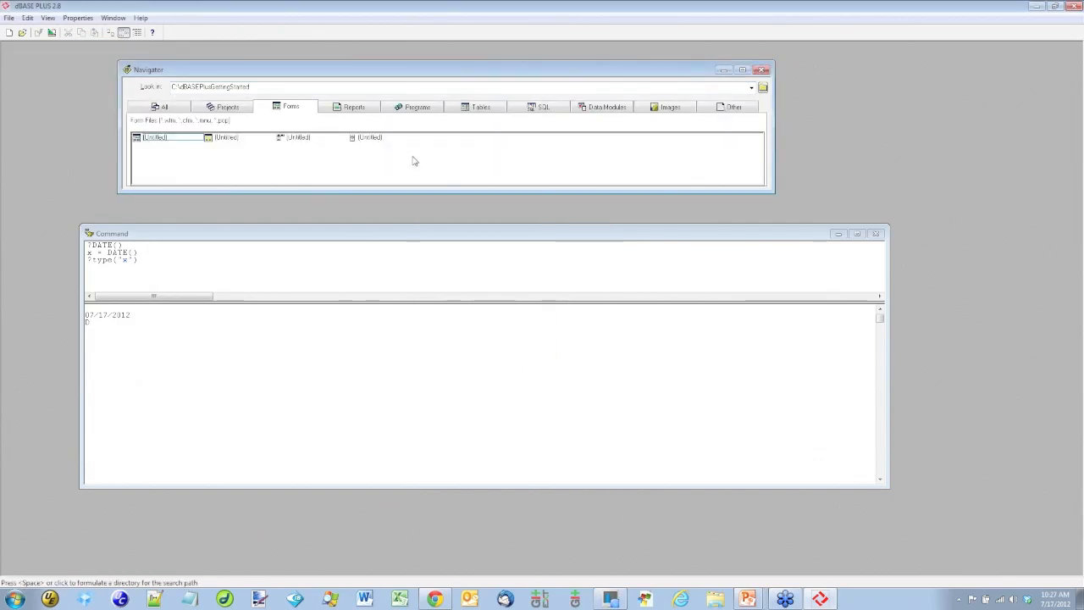
left_click(494, 159)
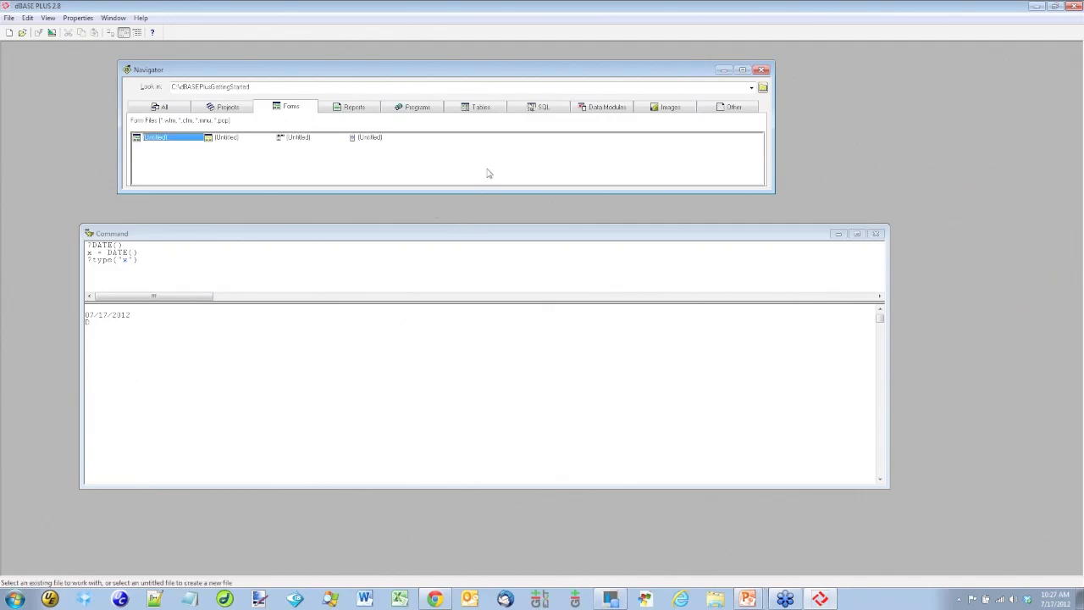
Step: Exit dBASE PLUS, switch to the BDE Administrator and acknowledge its notice about restarting BDE applications
left_click(1078, 7)
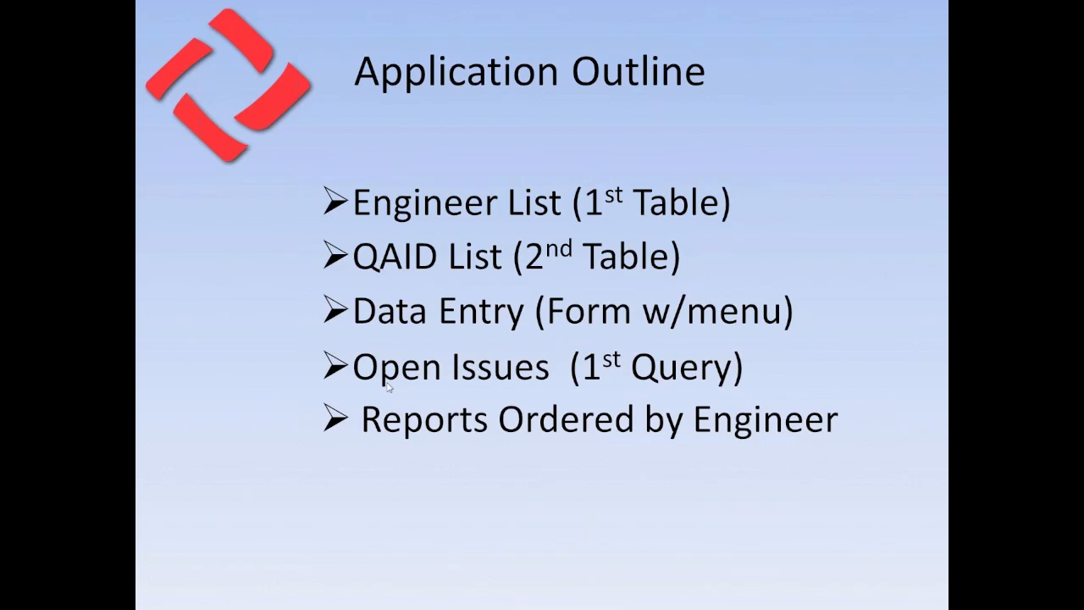
key("super")
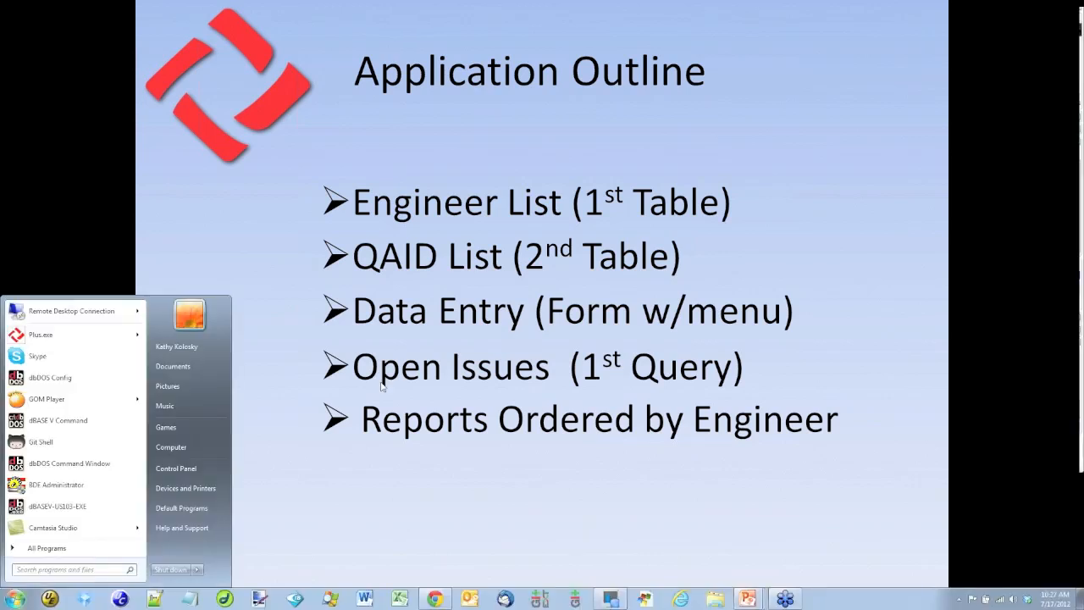
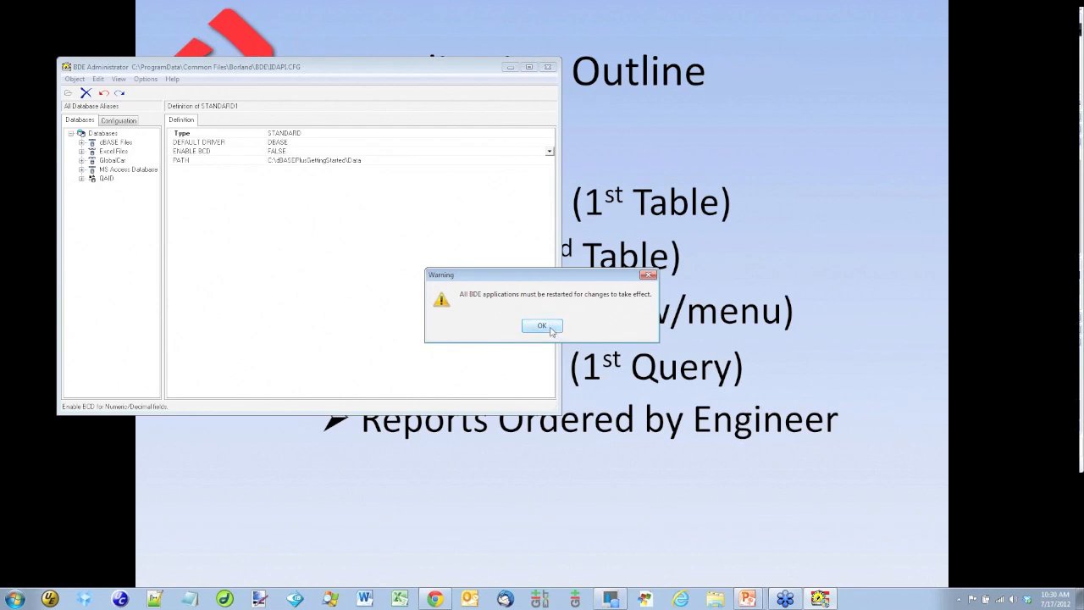
left_click(541, 327)
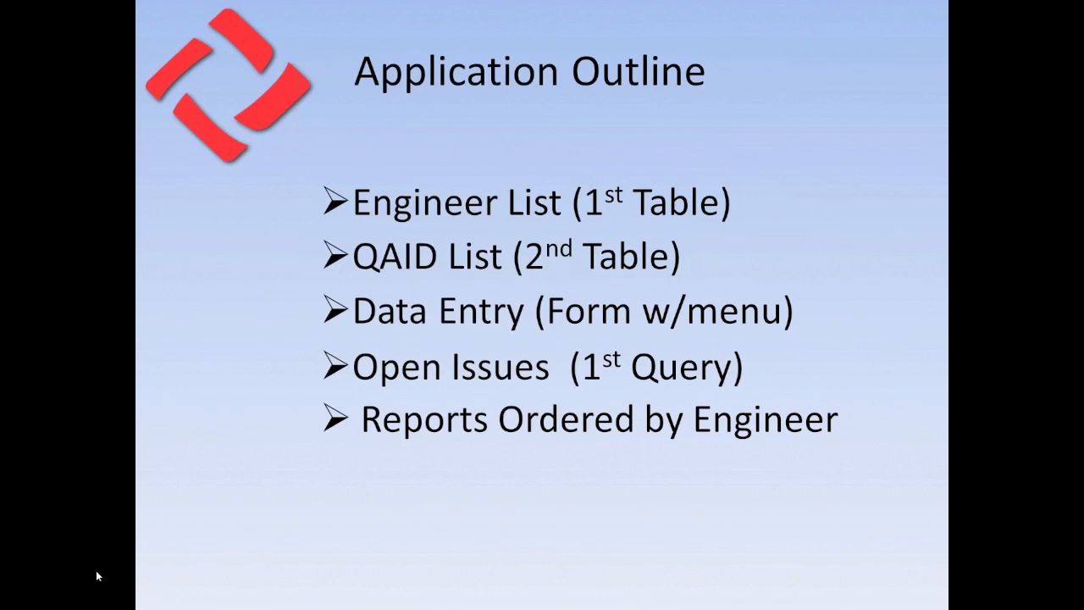
Step: Start dBASE Plus again from the dBASE PLUS program folder
key("super")
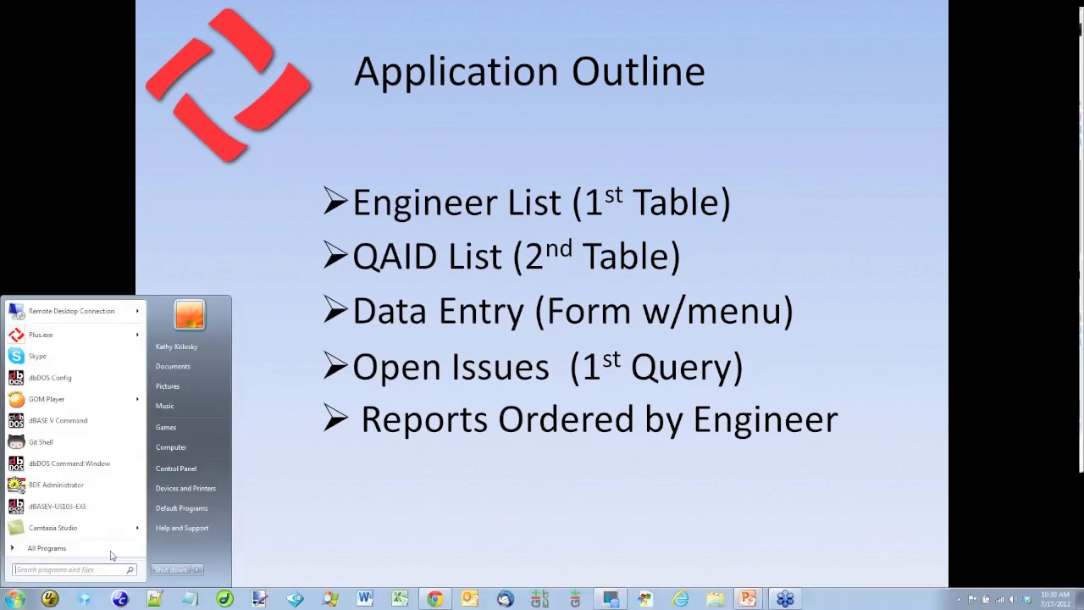
left_click(44, 552)
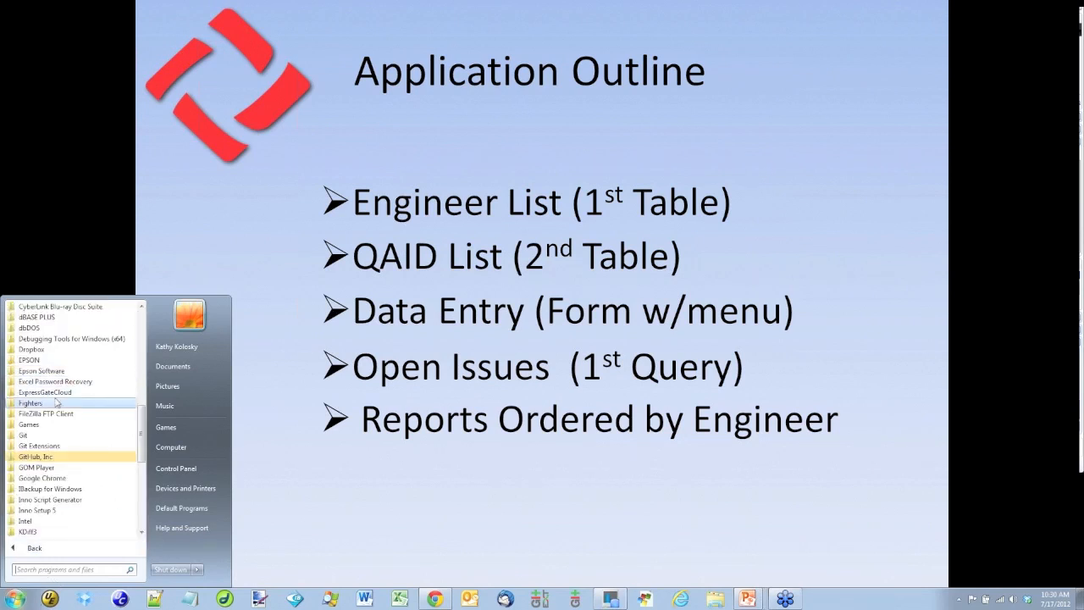
left_click(40, 318)
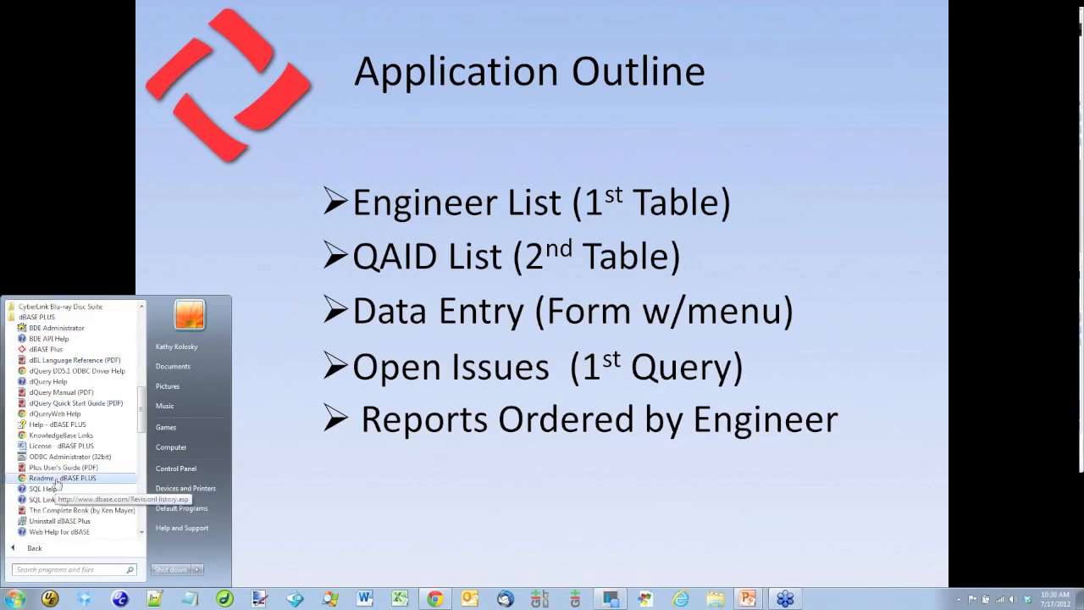
left_click(56, 356)
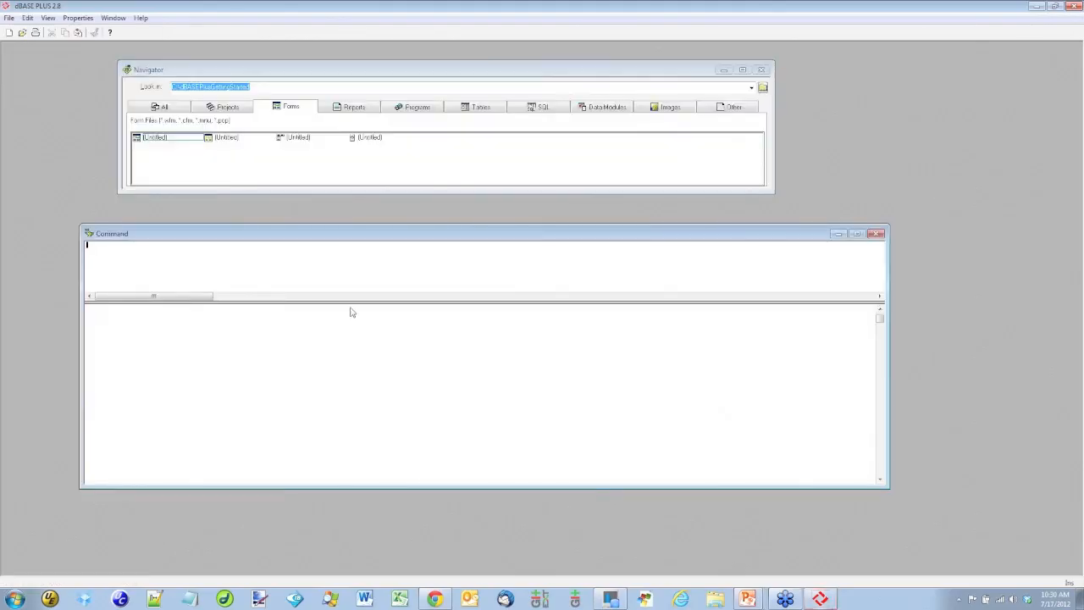
Step: Show the table files in the Navigator and switch its location to the QAID database alias
left_click(480, 108)
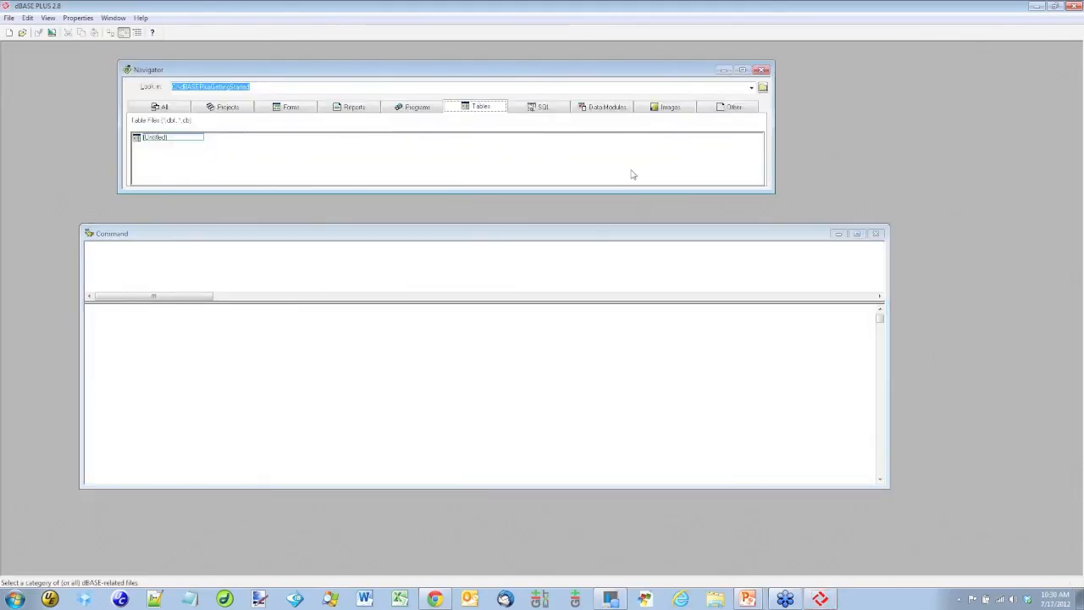
left_click(751, 88)
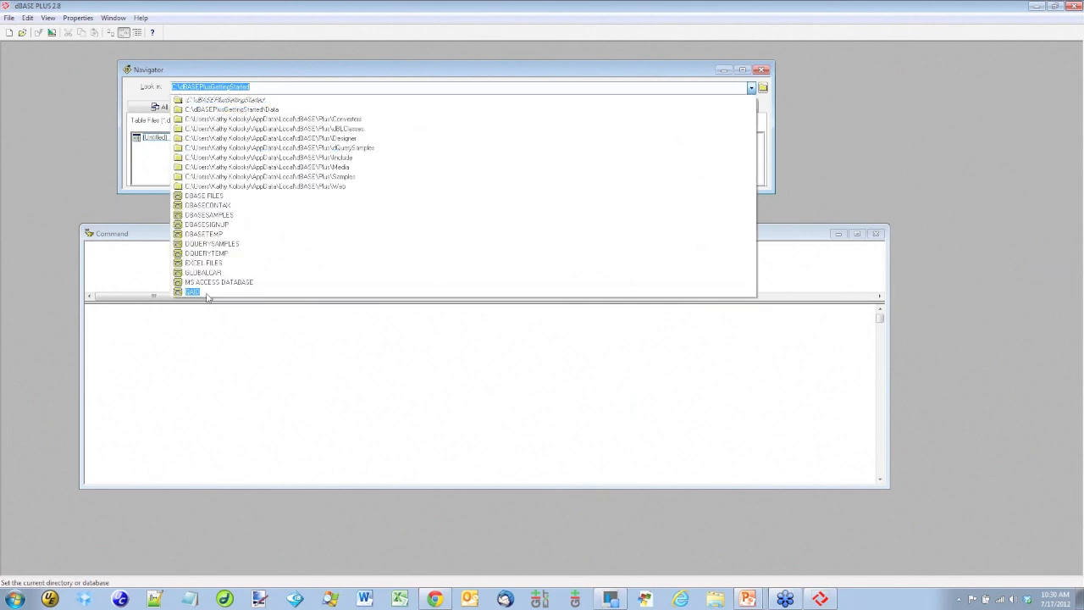
left_click(206, 294)
key("Tab")
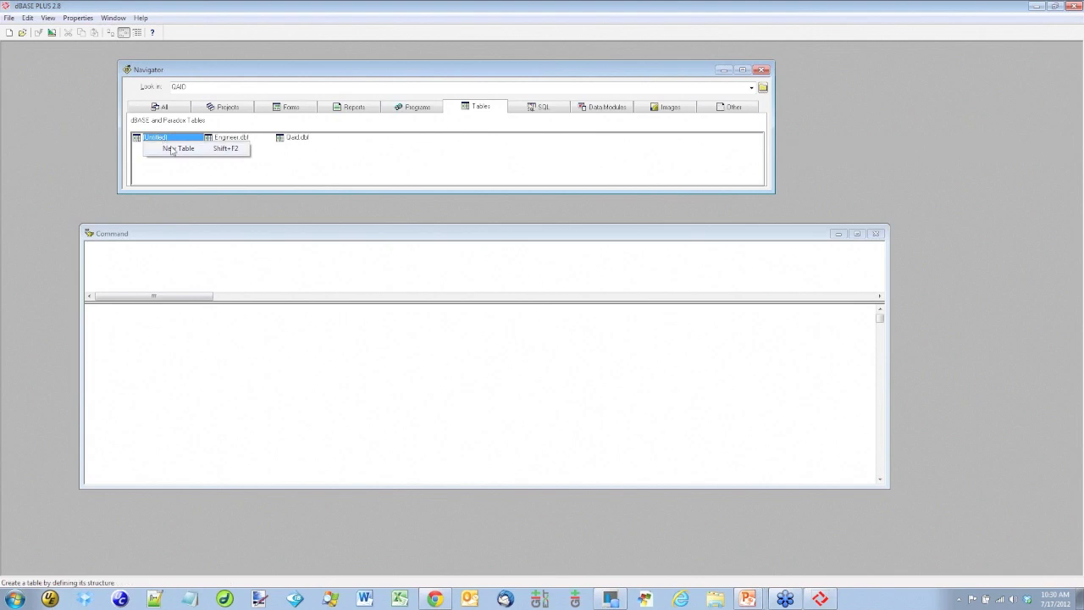
Step: Start a new table with the Table Wizard, look through its list of sample tables and cancel the wizard
double_click(163, 142)
left_click_drag(538, 207, 495, 204)
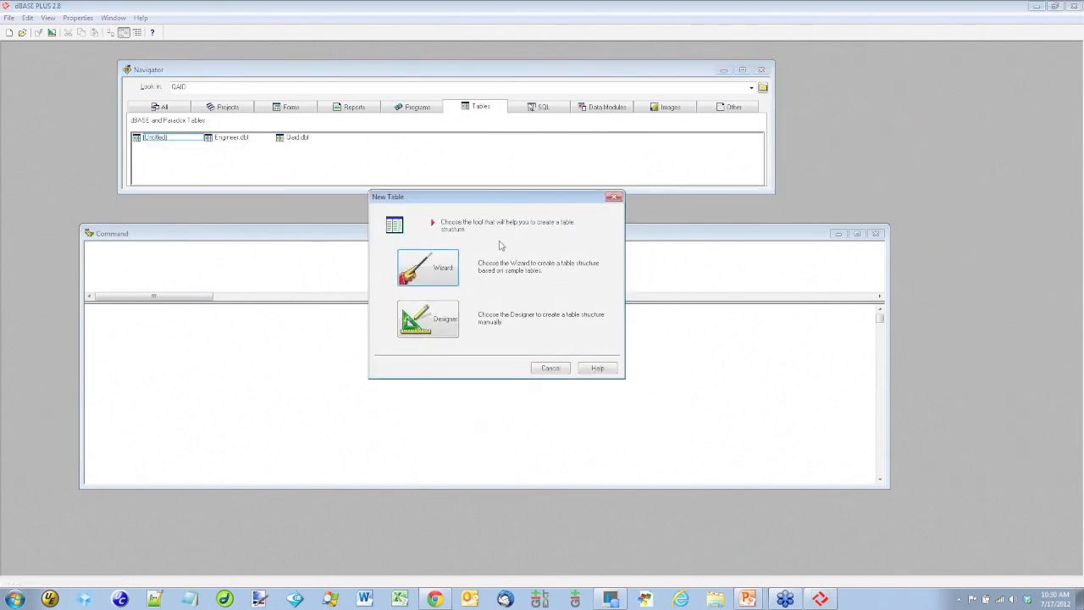
left_click(441, 267)
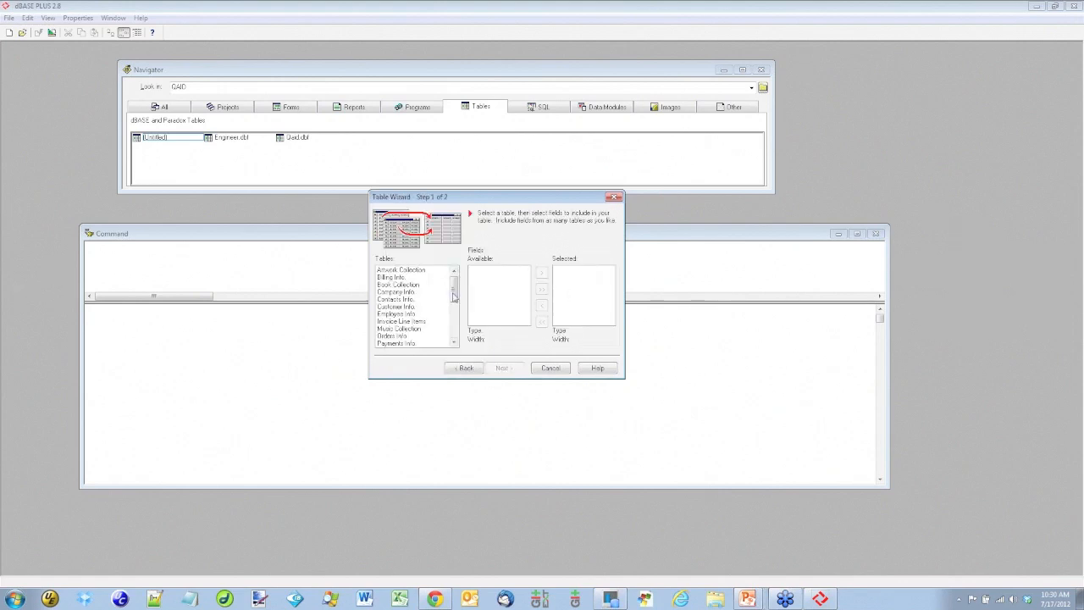
mouse_move(454, 291)
left_mouse_down()
mouse_move(455, 339)
mouse_move(455, 283)
left_mouse_up()
left_click_drag(454, 292, 449, 326)
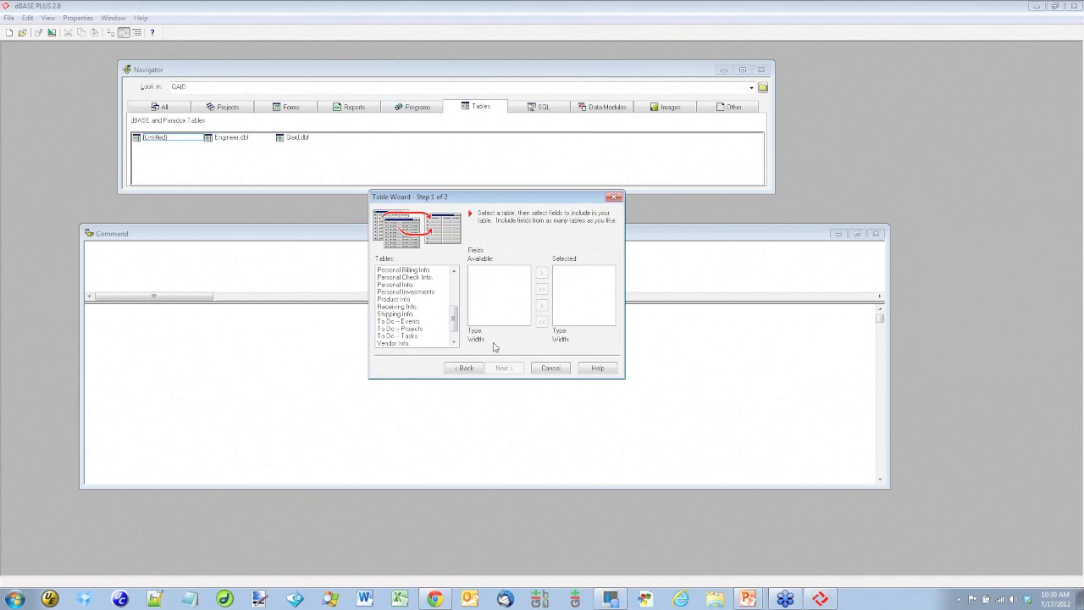
left_click(550, 369)
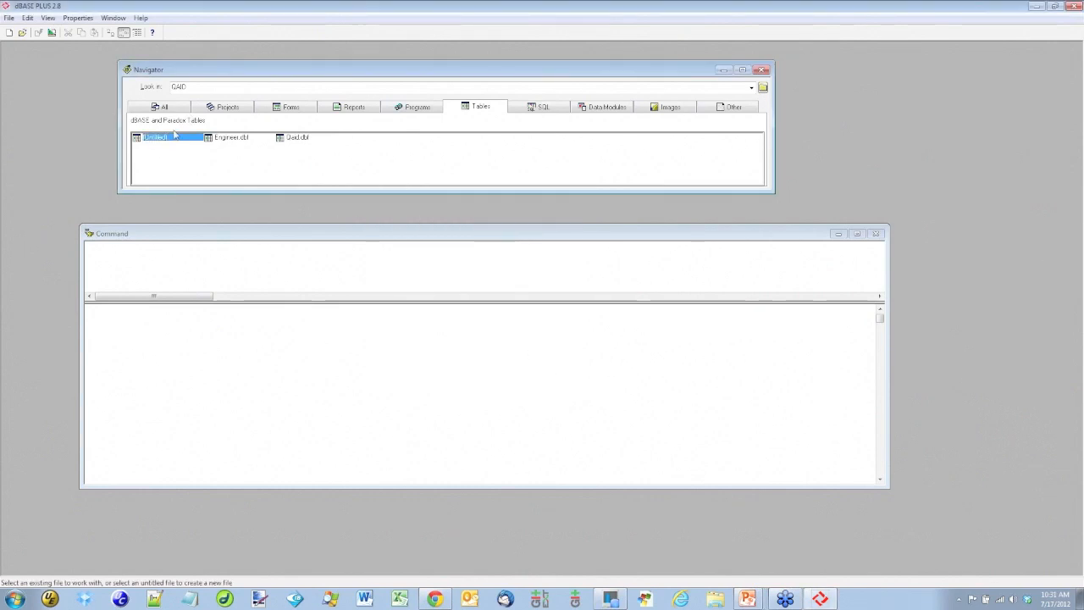
Step: Create a new table in the Table Designer and define the first field as Egineer_No with type AutoIncrement and no index
double_click(171, 141)
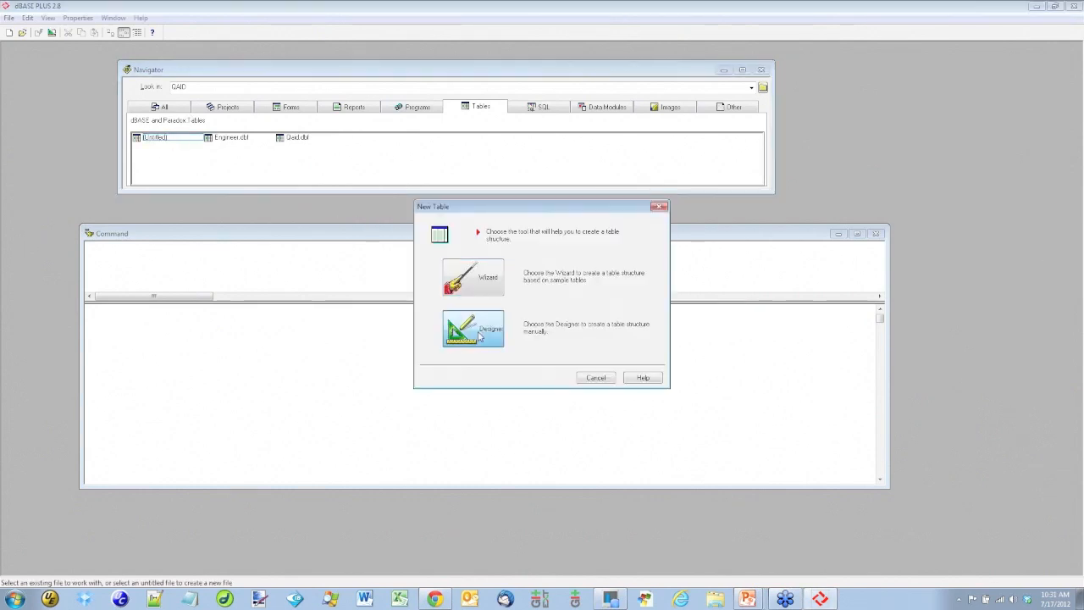
left_click(478, 335)
left_click_drag(523, 52, 395, 133)
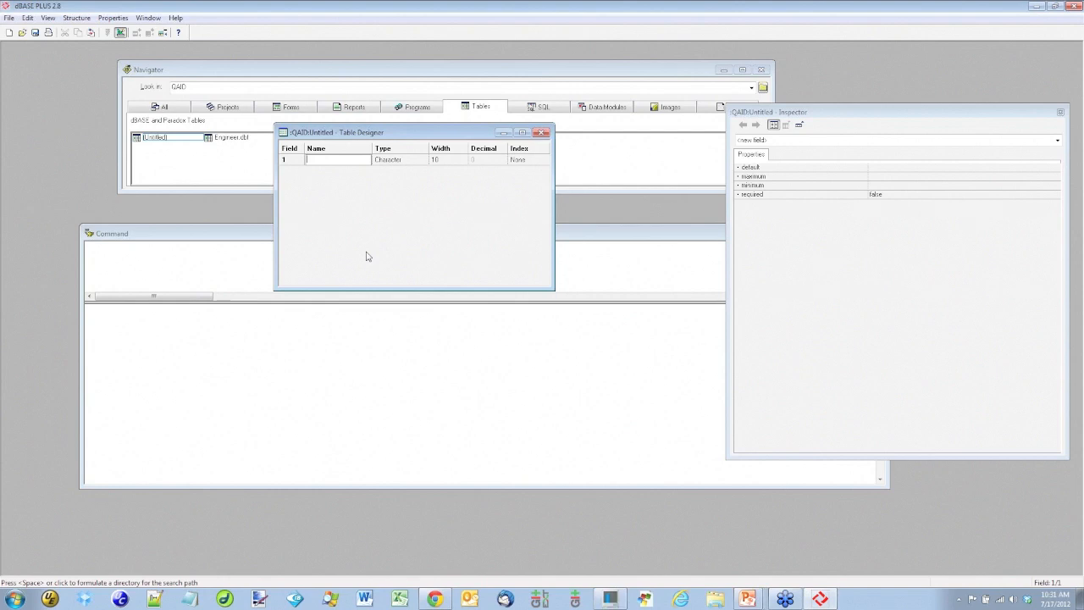
type("gineer_No")
key("Tab")
key("a")
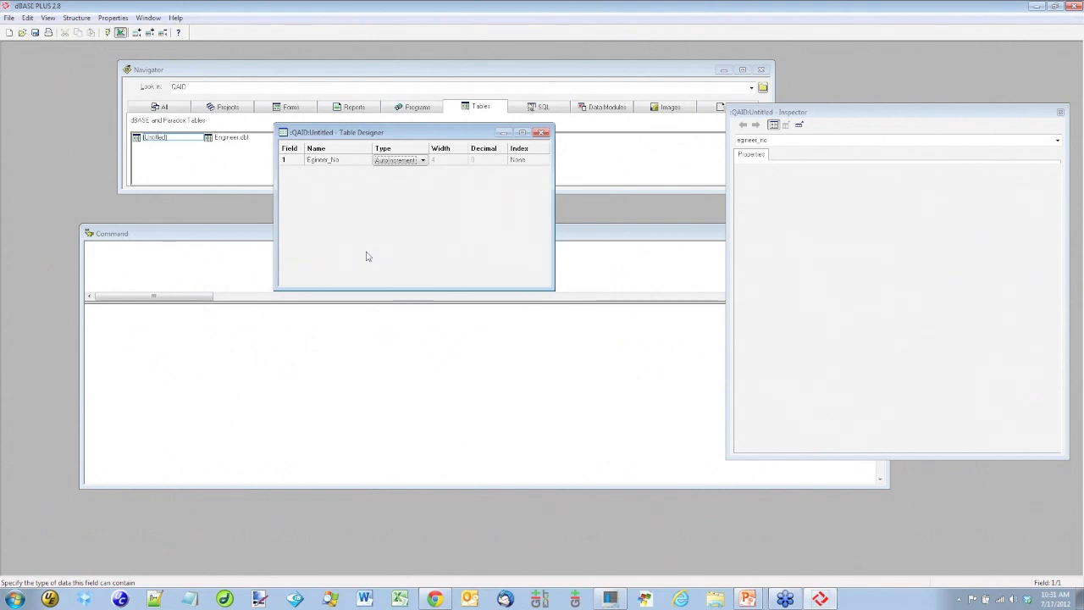
key("Tab")
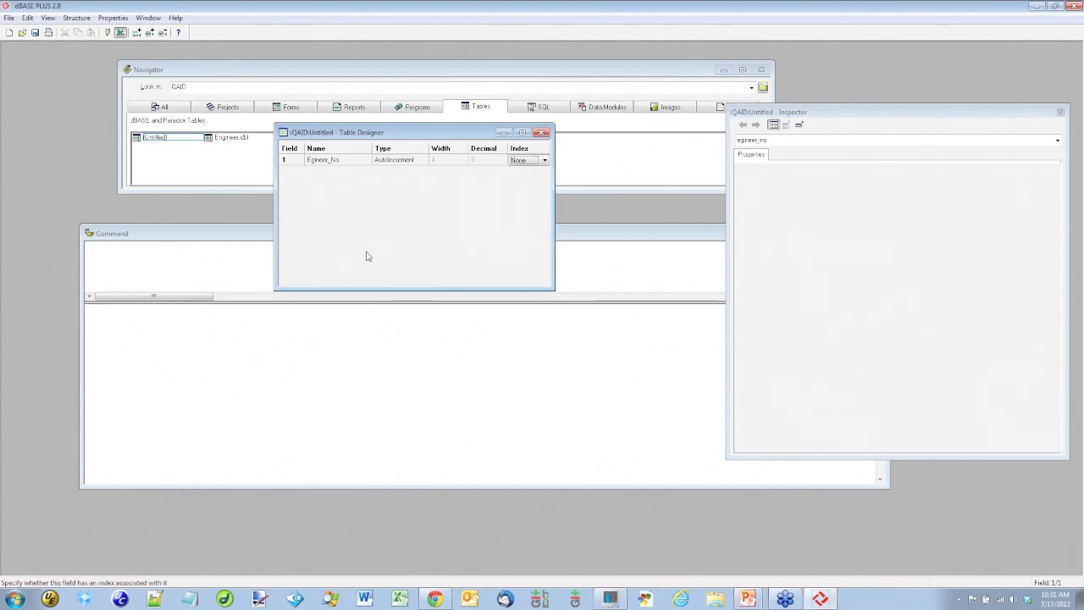
key("Tab")
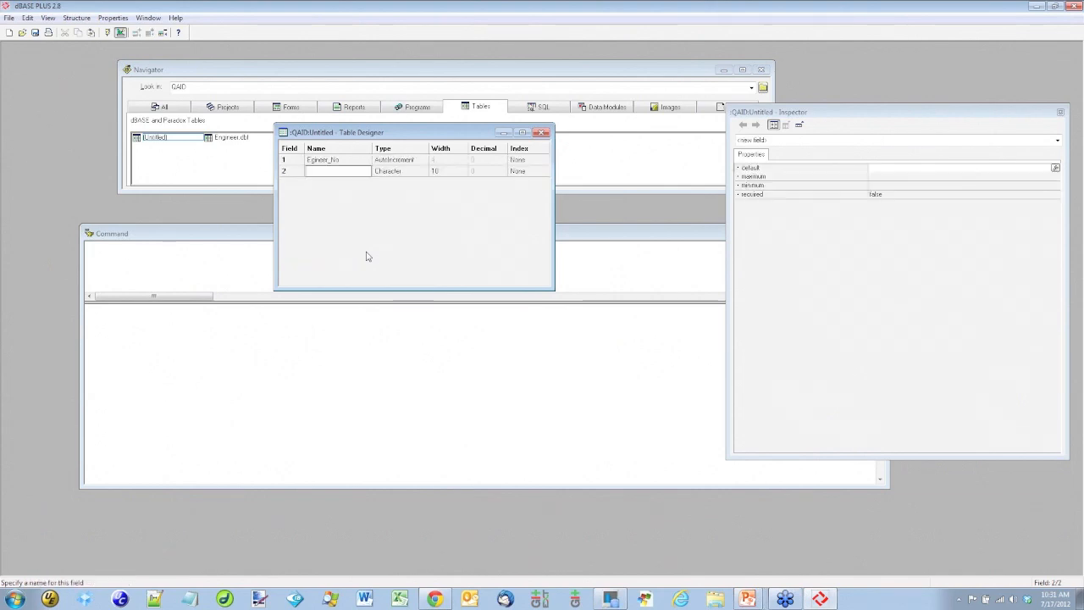
Step: Add the Character fields FirstName with width 10 and LastName with width 15 to the new table
type("FirstName")
key("Tab")
key("Tab")
key("Tab")
key("Tab")
type("LastName")
key("Tab")
key("Tab")
type("15")
key("Tab")
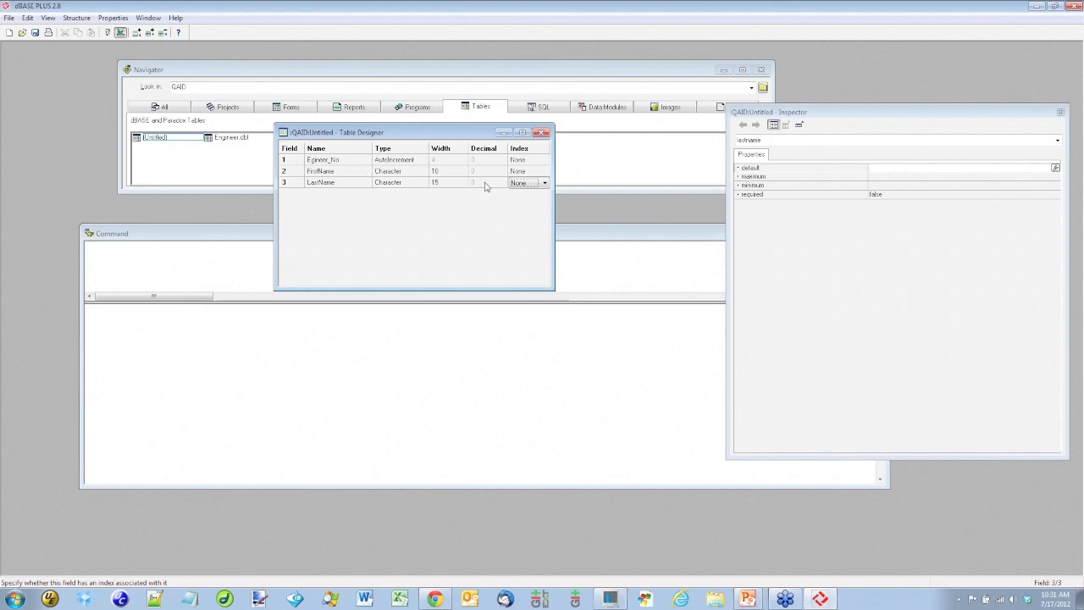
Step: Set the LastName field's index to Ascend and close the new table without saving it
left_click(354, 187)
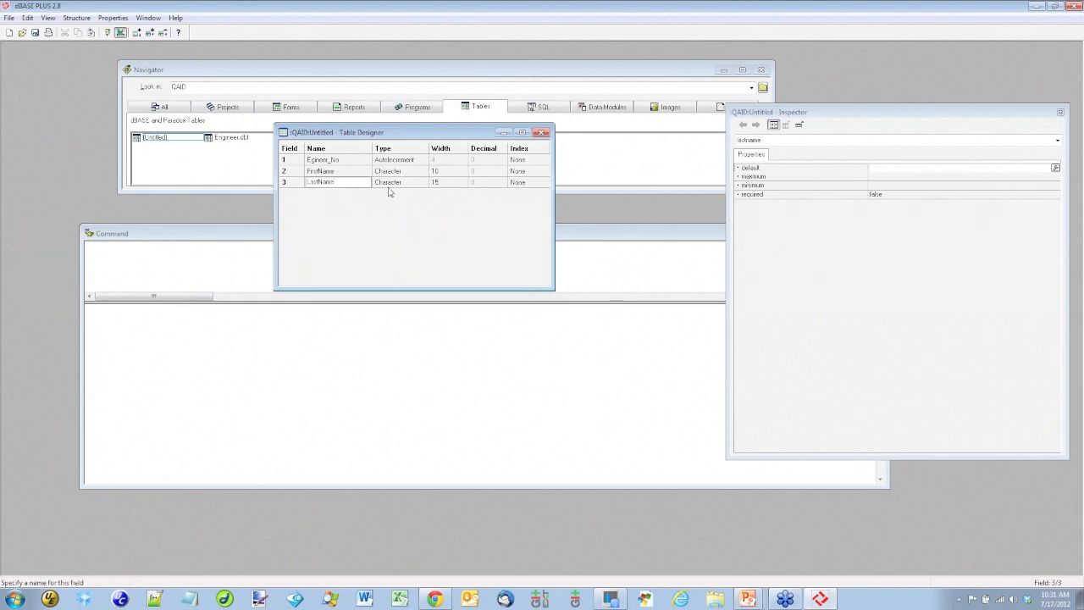
left_click(525, 188)
left_click(544, 183)
left_click(508, 203)
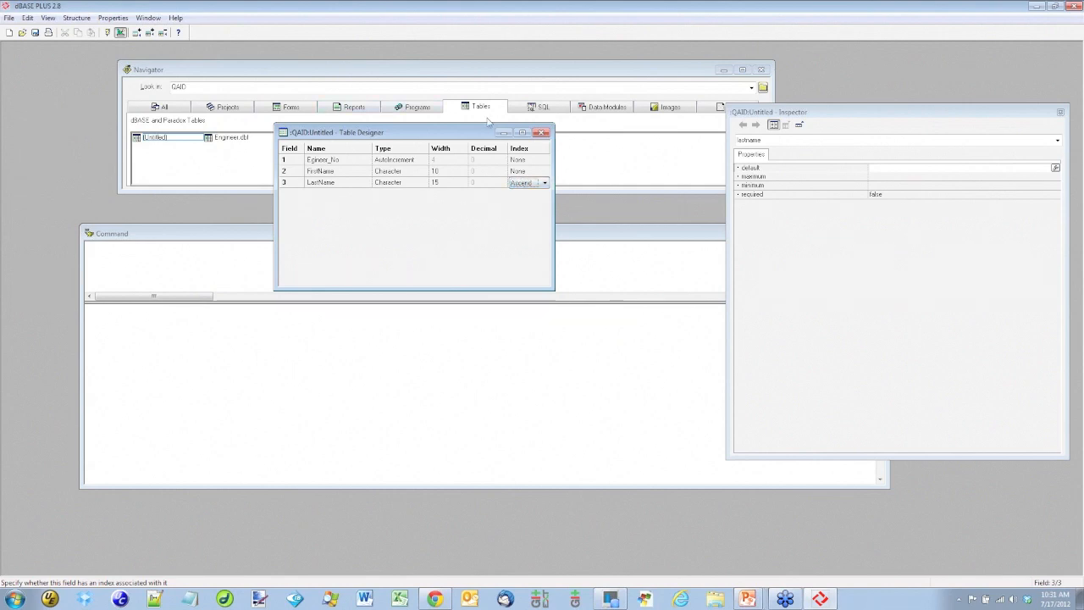
left_click(541, 133)
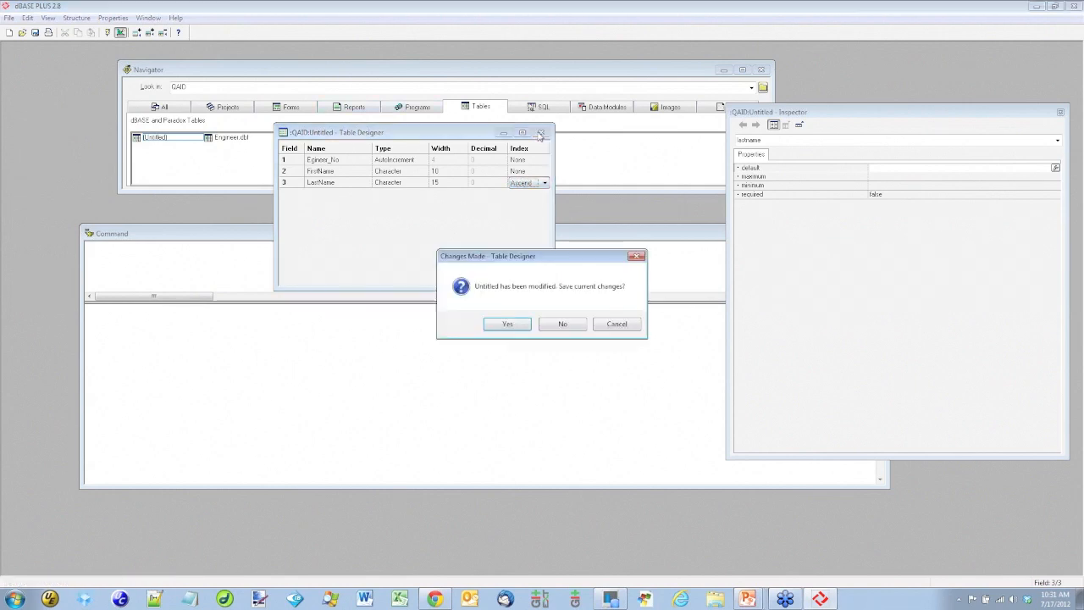
left_click(557, 326)
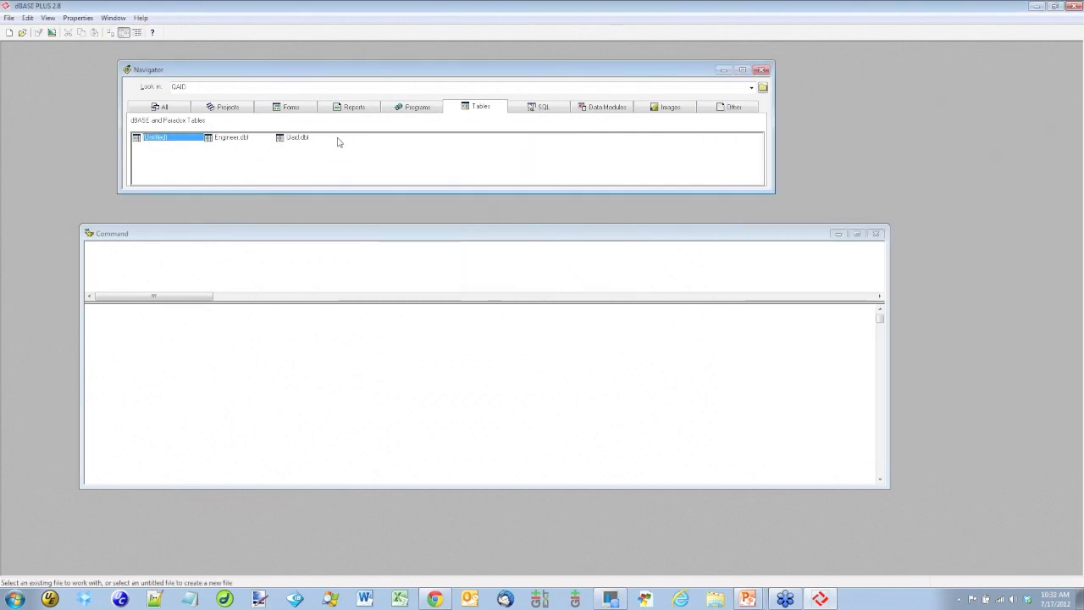
Step: Open the Qaid.dbf table's structure in the Table Designer and move the designer window over the Navigator
right_click(284, 144)
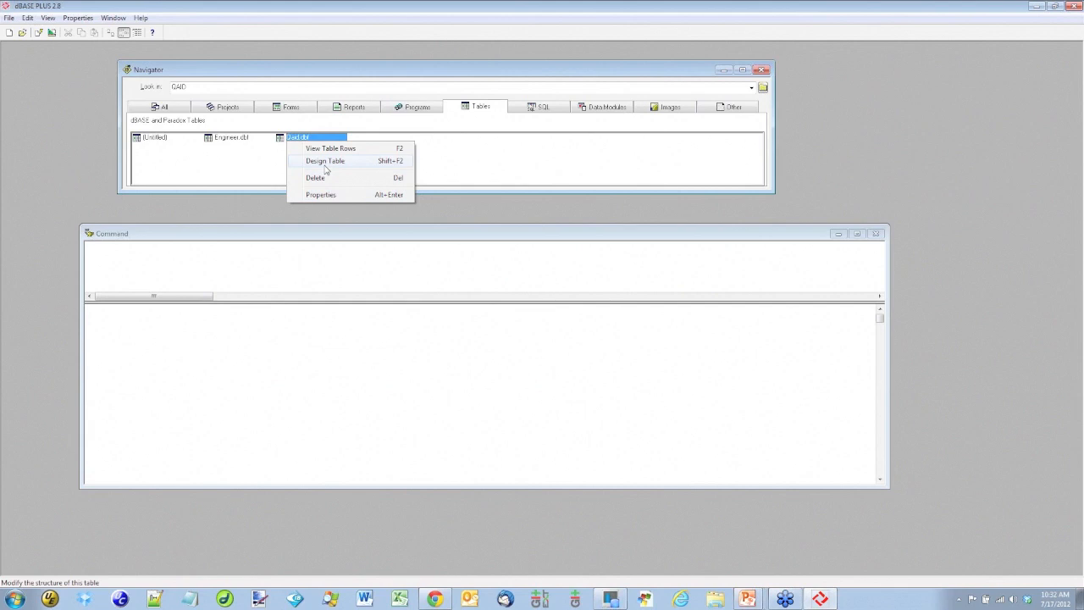
left_click(325, 168)
left_click_drag(580, 50, 464, 131)
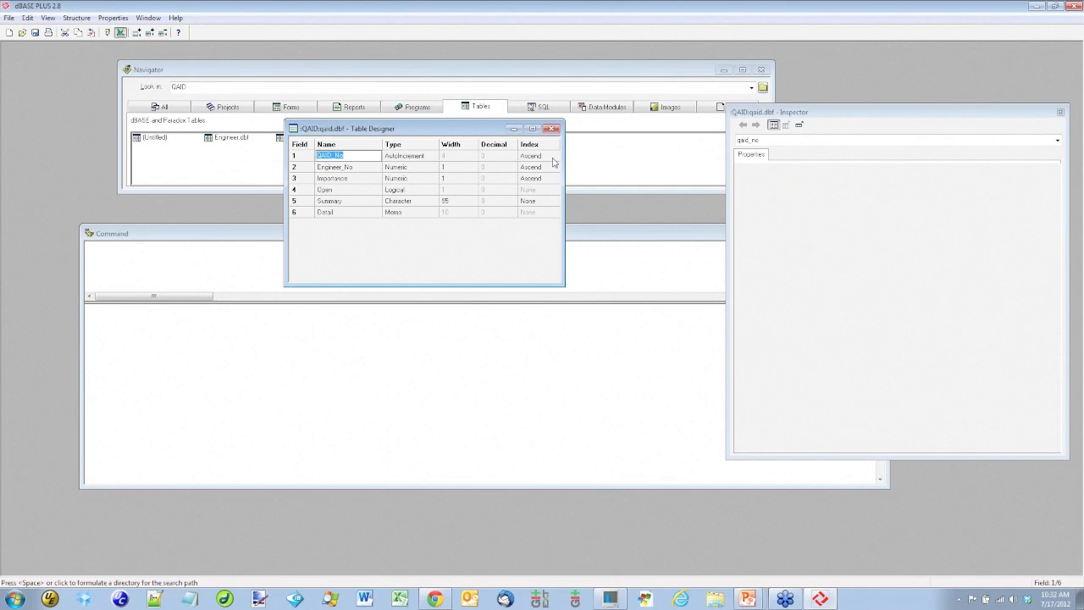
Step: Examine the Engineer_No, Importance, Open and Summary field definitions in the Qaid table, including the type choices for Importance
left_click(367, 170)
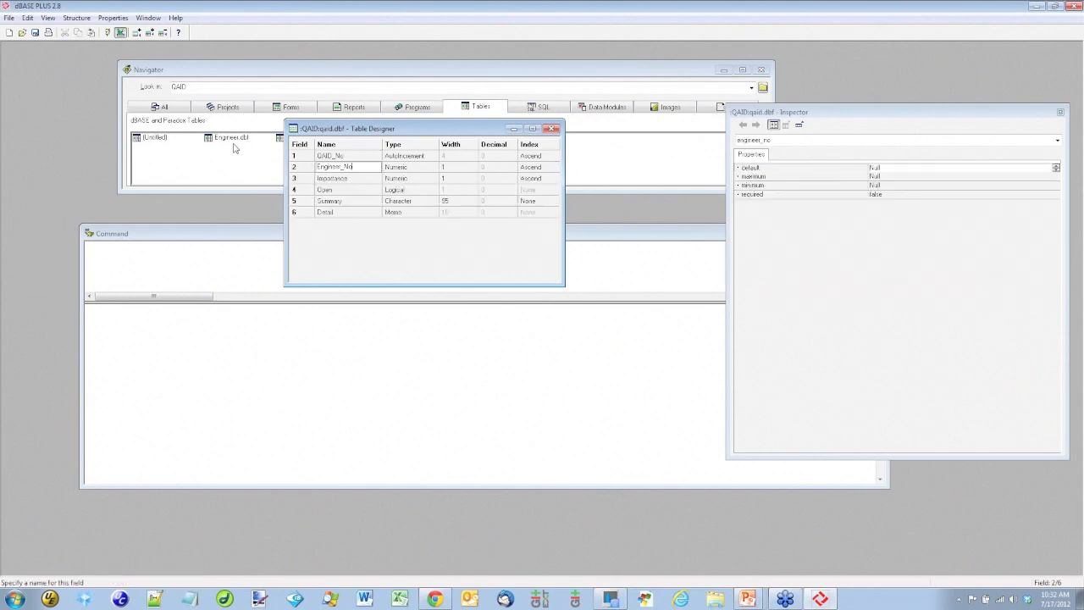
key("Down")
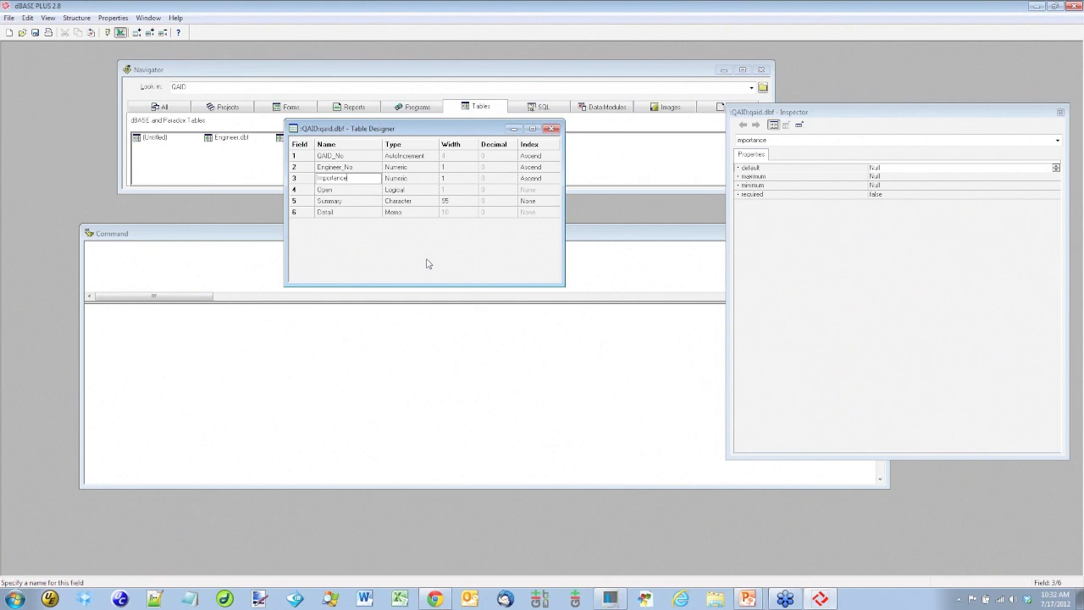
left_click(462, 181)
left_click(425, 180)
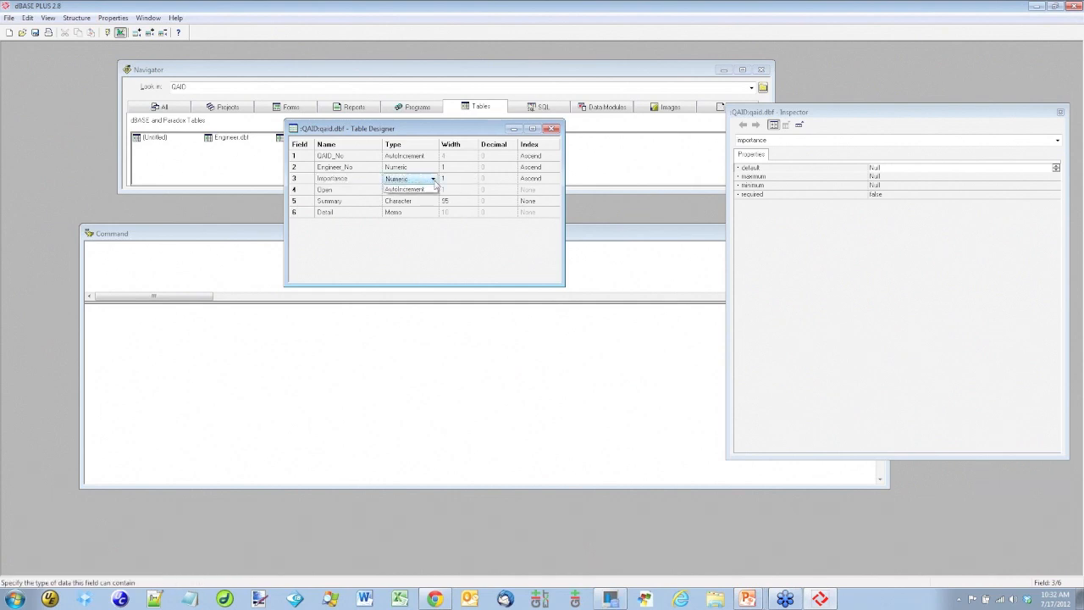
left_click(433, 181)
left_click(450, 185)
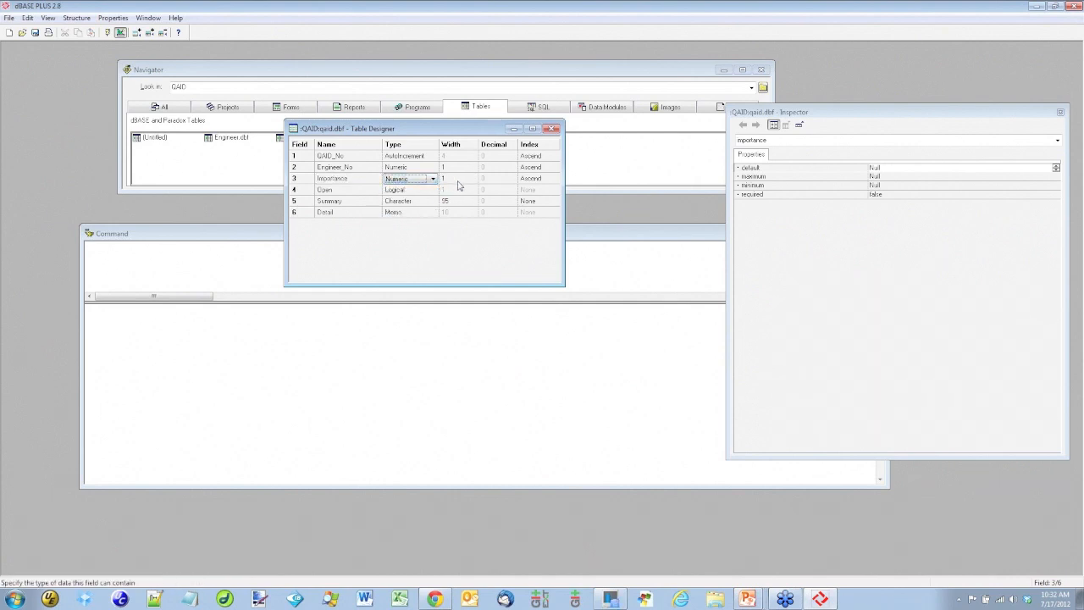
left_click(364, 190)
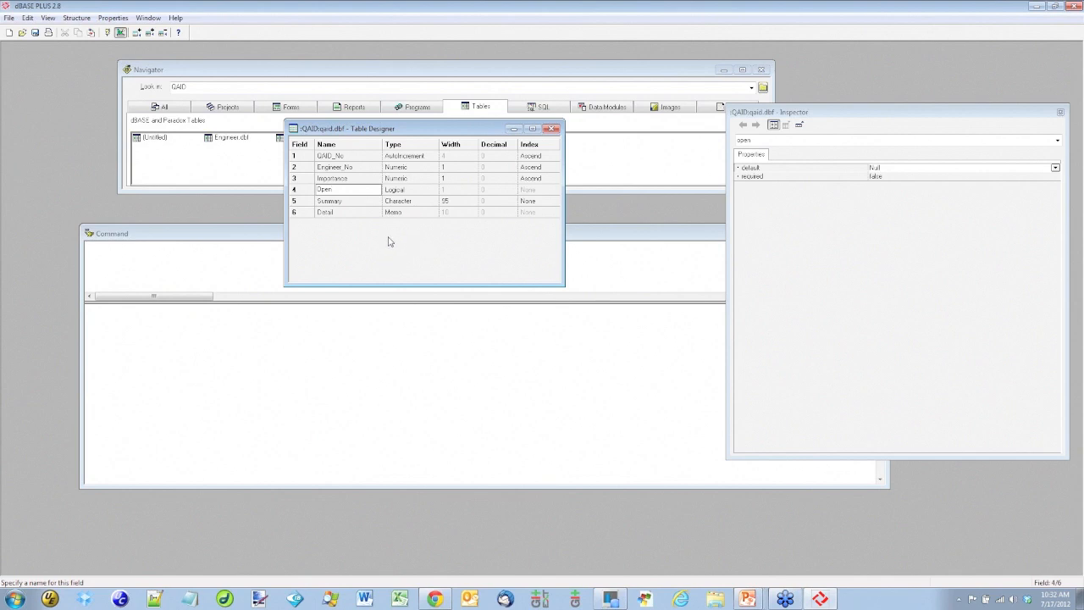
left_click(423, 190)
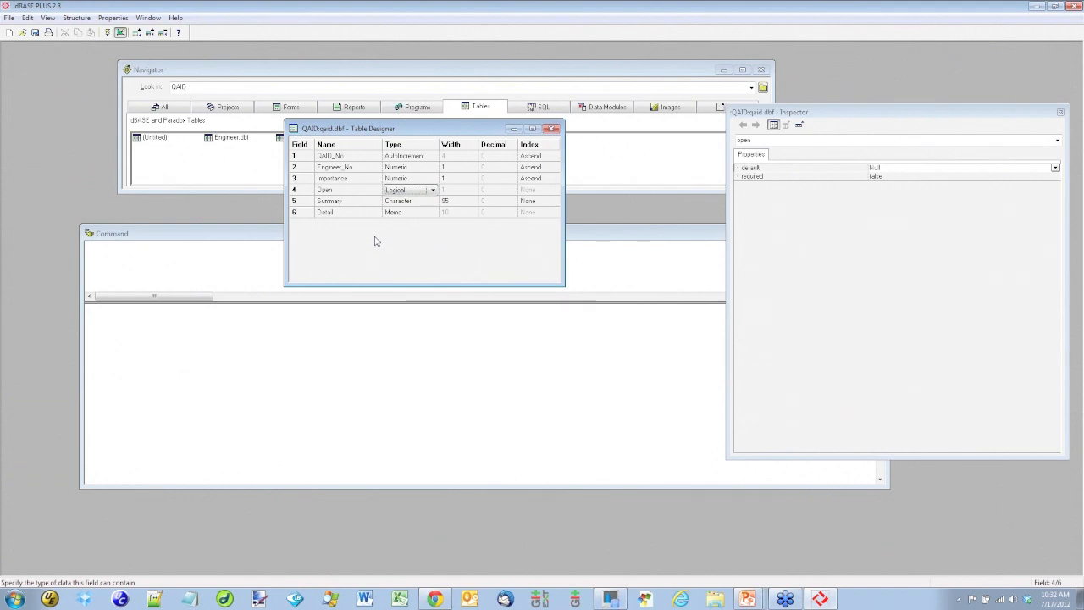
left_click(367, 204)
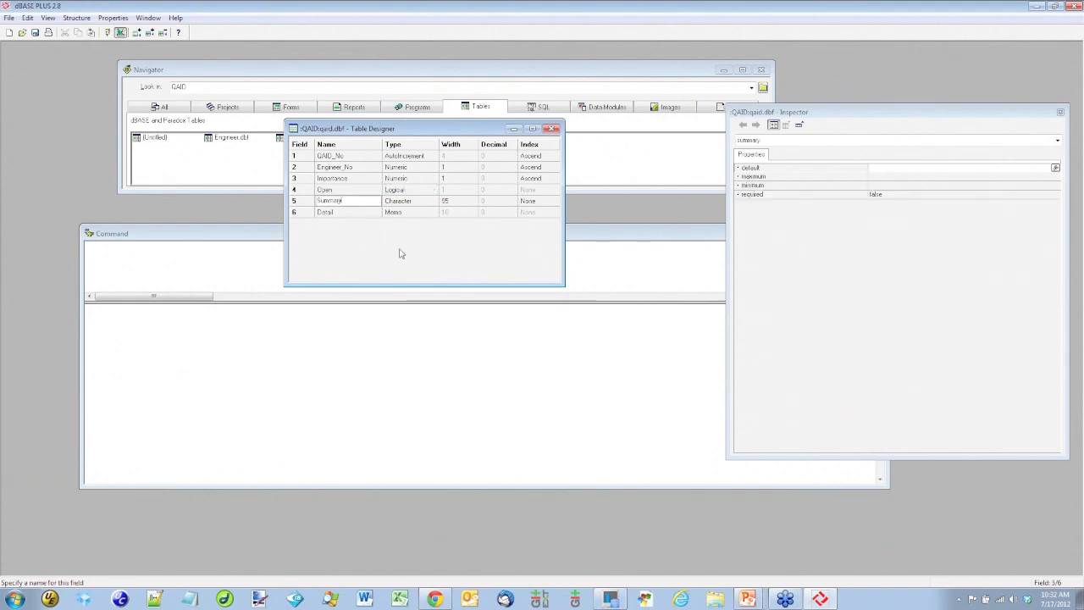
left_click(419, 201)
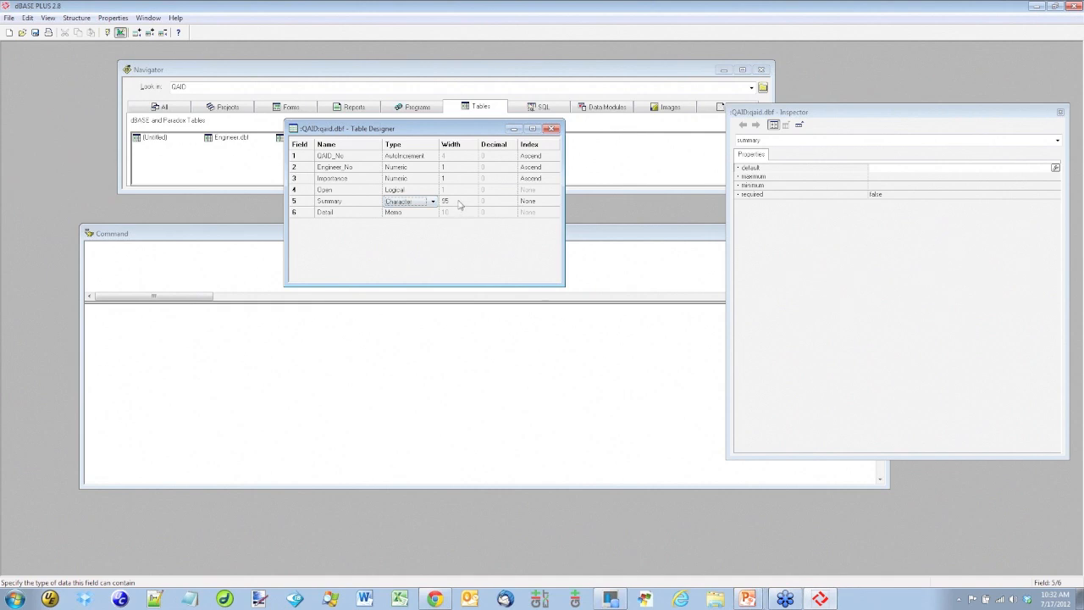
Step: Examine the Summary field's width and the Detail field's Memo type in the Qaid table structure
left_click(457, 202)
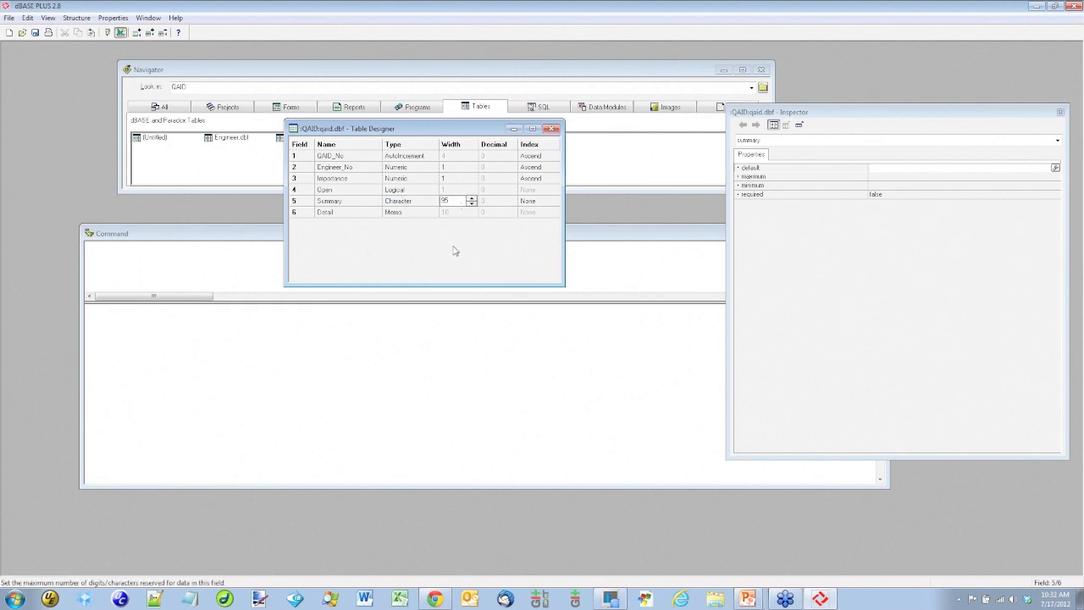
left_click(370, 213)
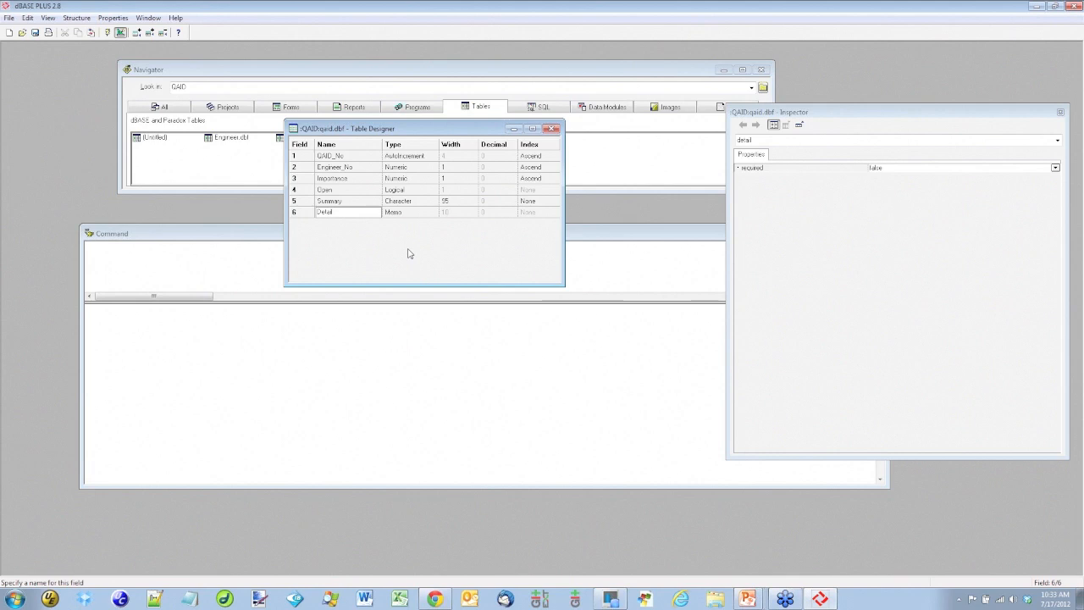
left_click(409, 213)
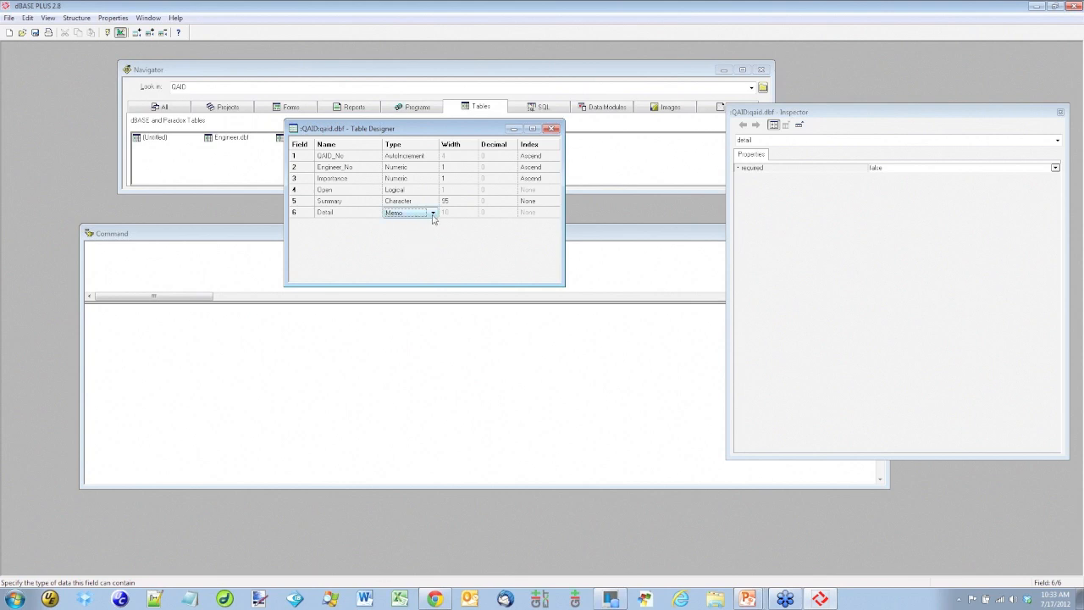
left_click(433, 214)
left_click(114, 19)
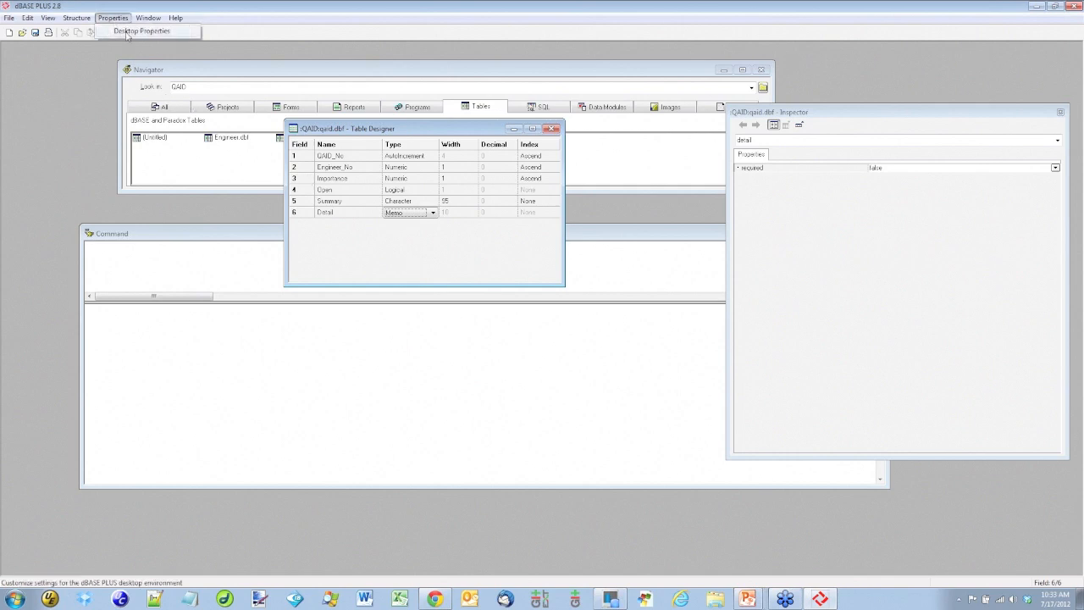
left_click(127, 31)
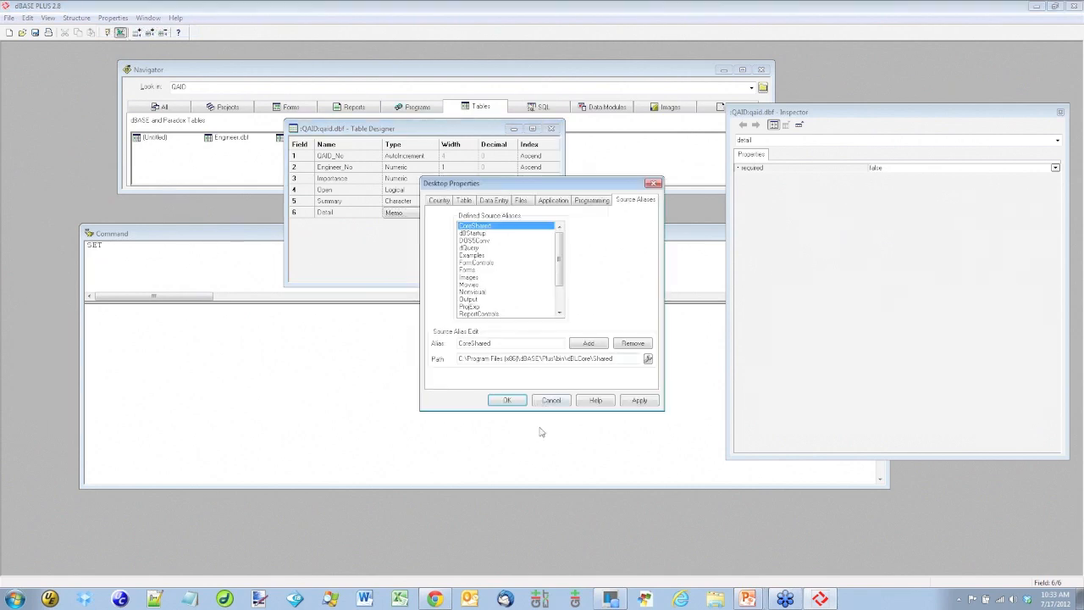
left_click(551, 399)
left_click(350, 237)
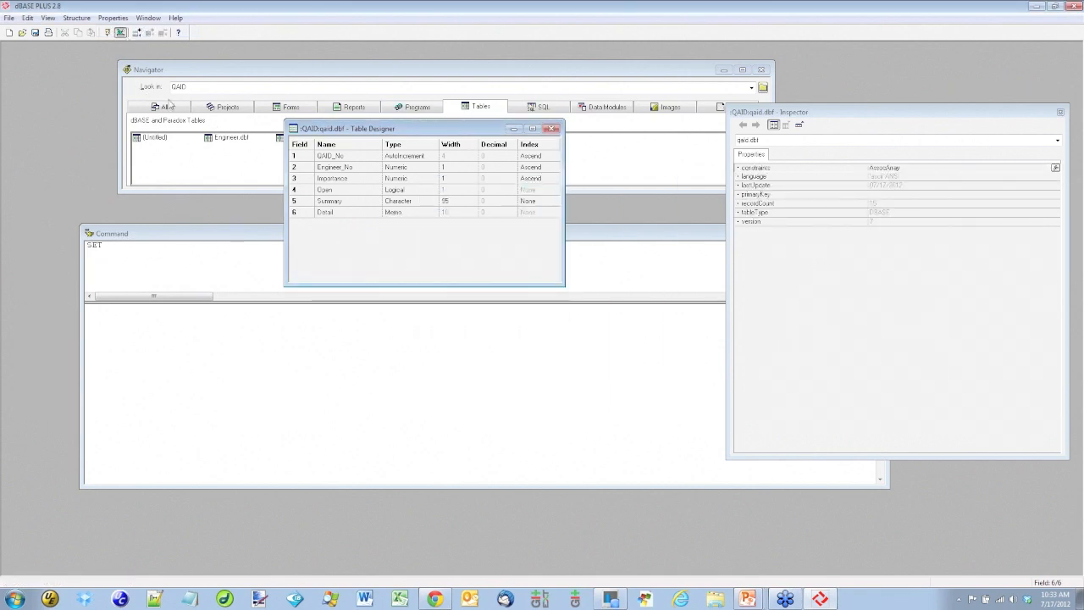
Step: Create an ascending index named Engineer_Importance on the Qaid table, keyed on Engineer_No followed by Importance
left_click(75, 18)
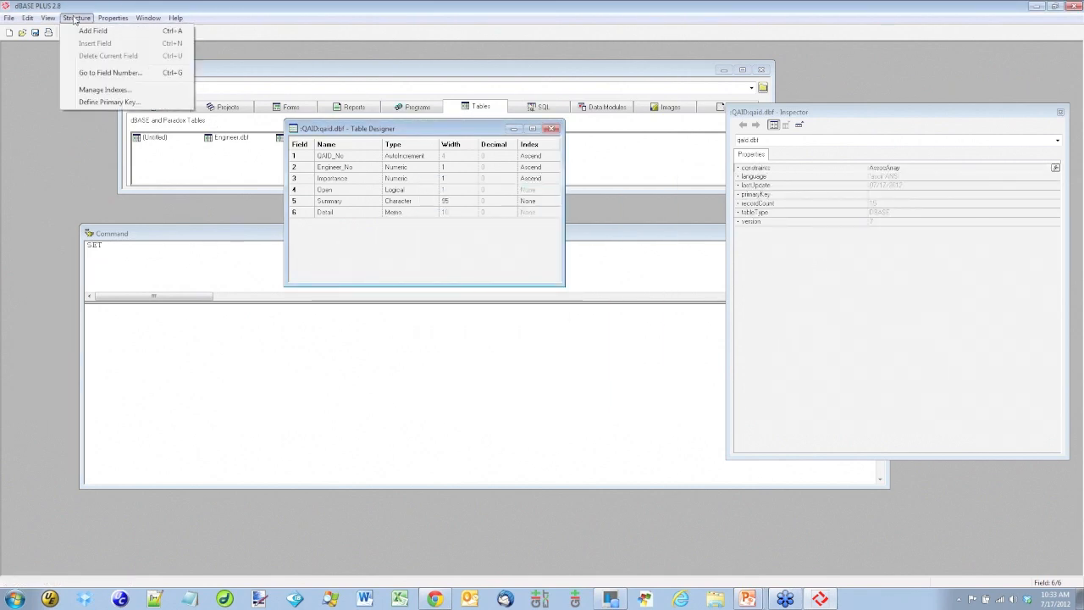
left_click(104, 91)
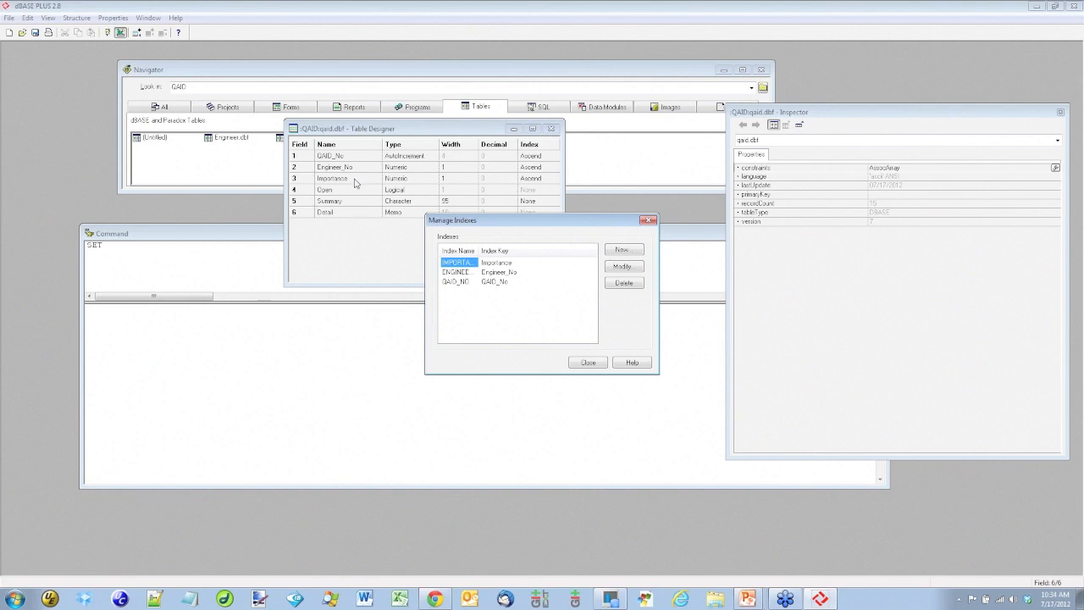
left_click(625, 251)
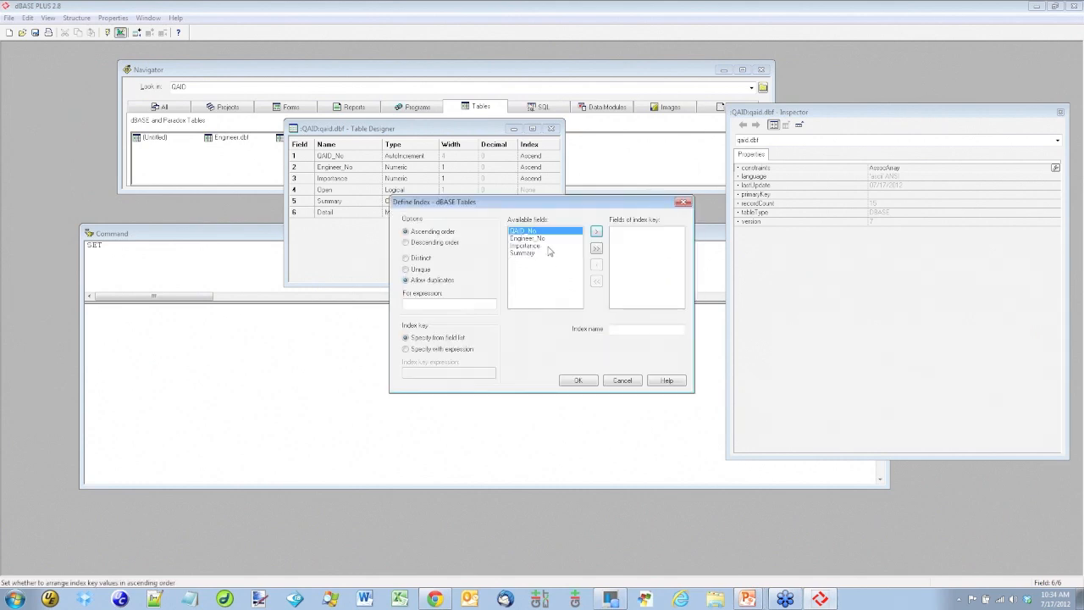
left_click(528, 238)
left_click(596, 231)
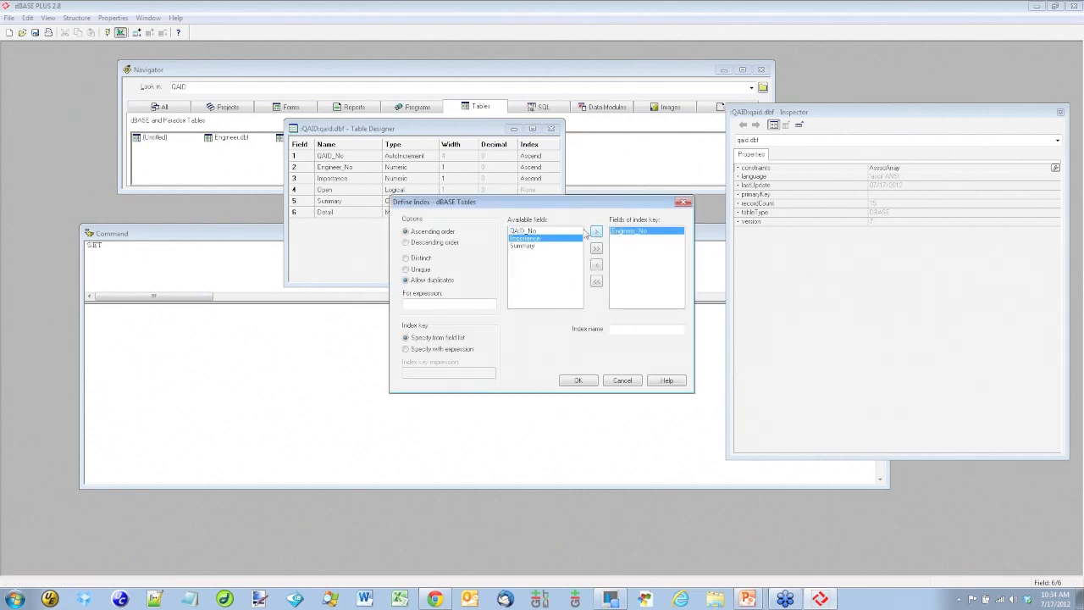
left_click(597, 233)
left_click(637, 330)
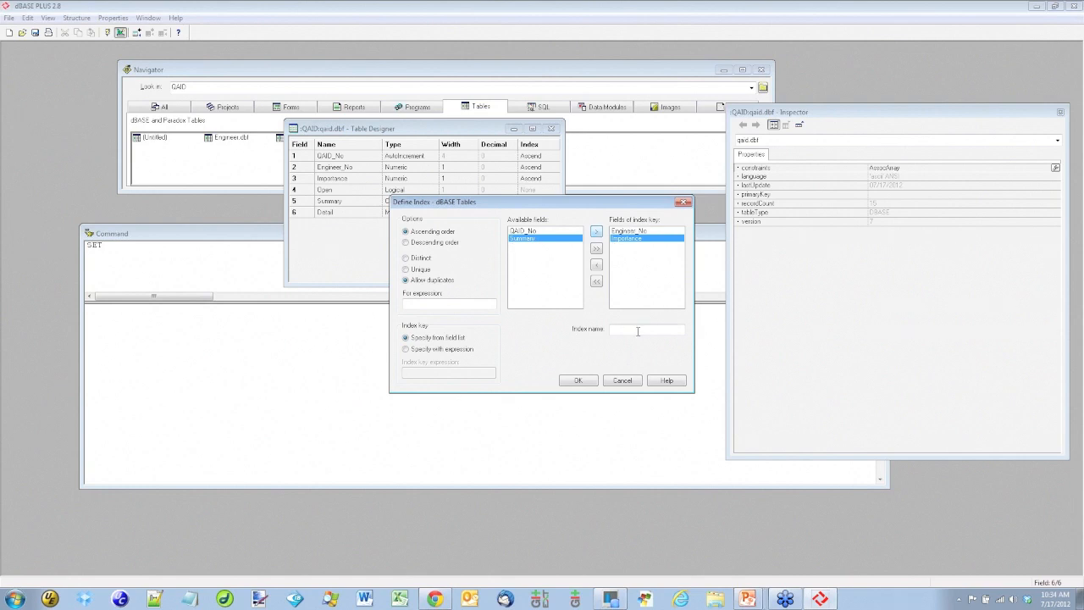
type("Engineer_Importance")
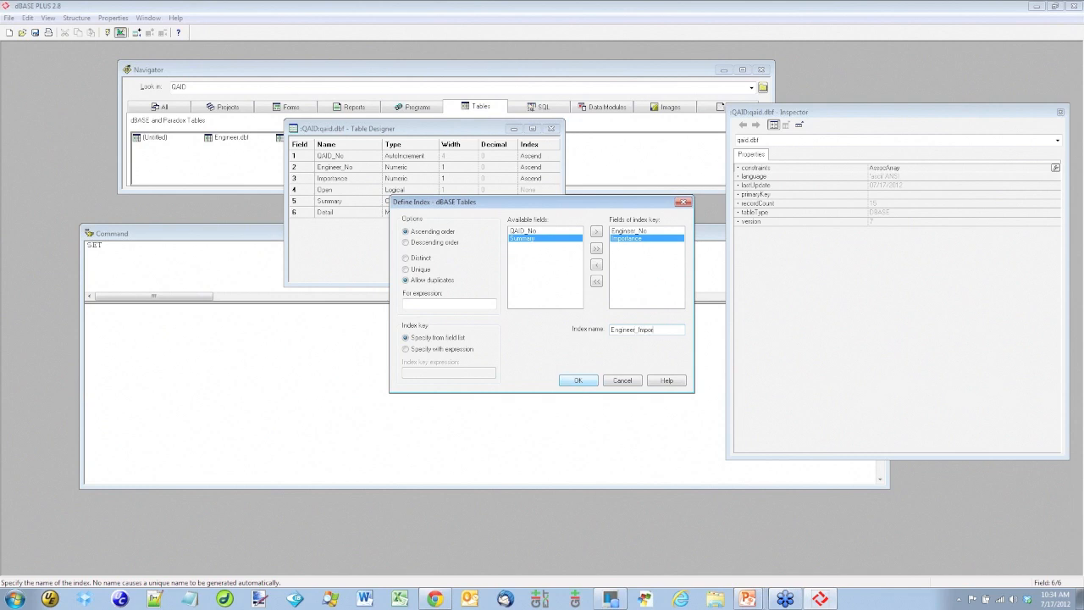
left_click(566, 381)
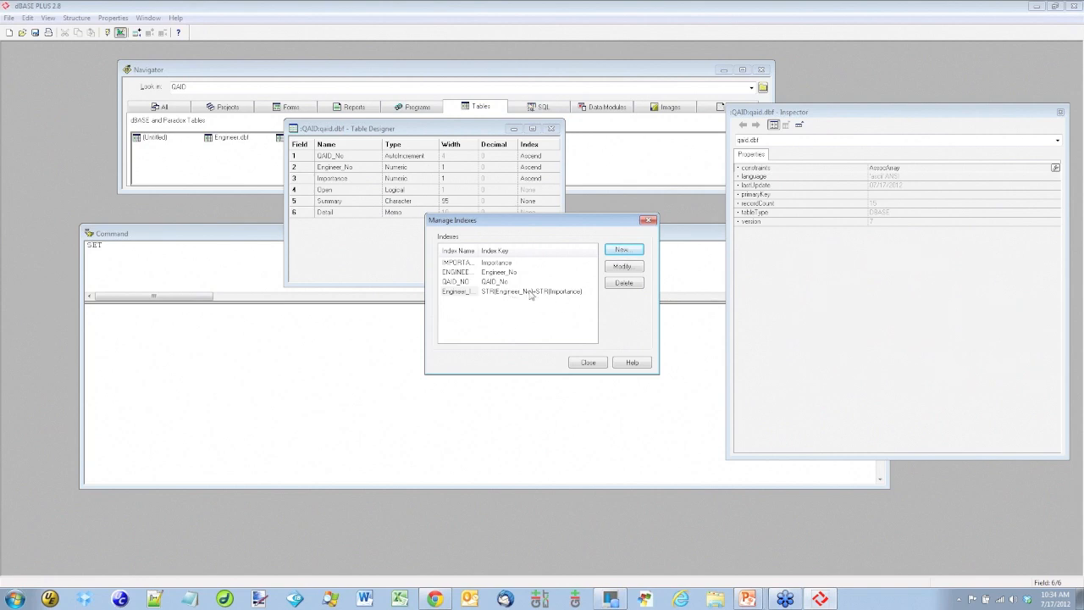
Step: Close the index manager and close the Qaid table design, saving its changes
left_click_drag(550, 228, 541, 242)
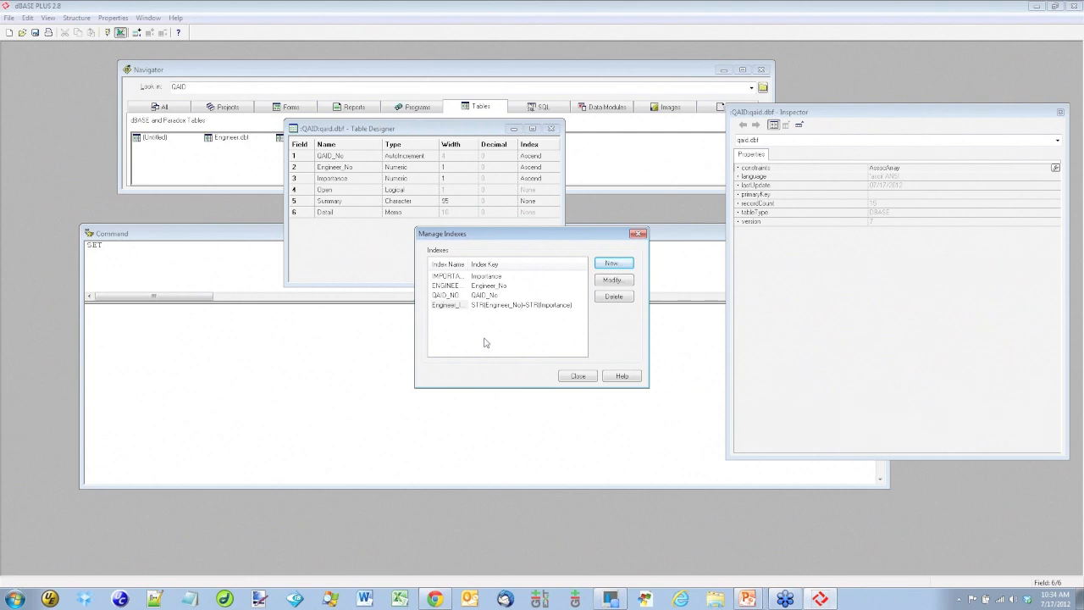
left_click(578, 376)
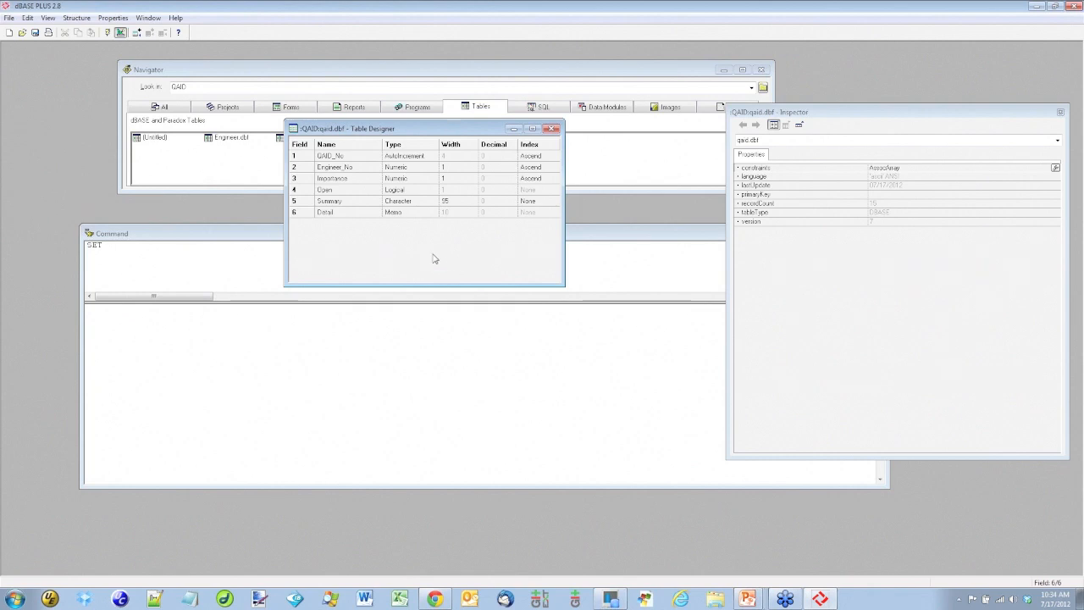
left_click(551, 128)
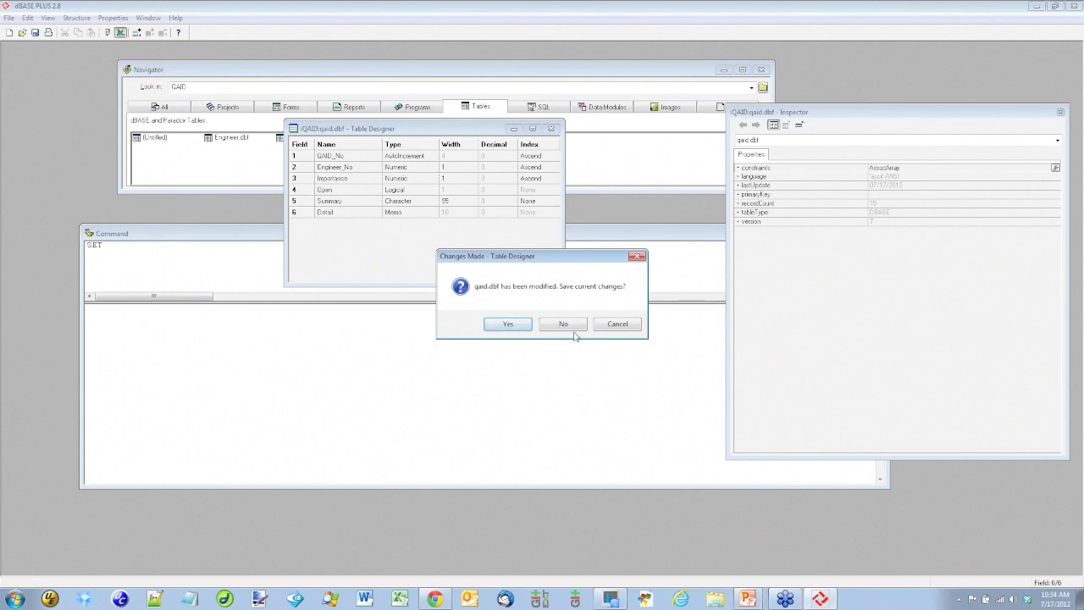
left_click(516, 326)
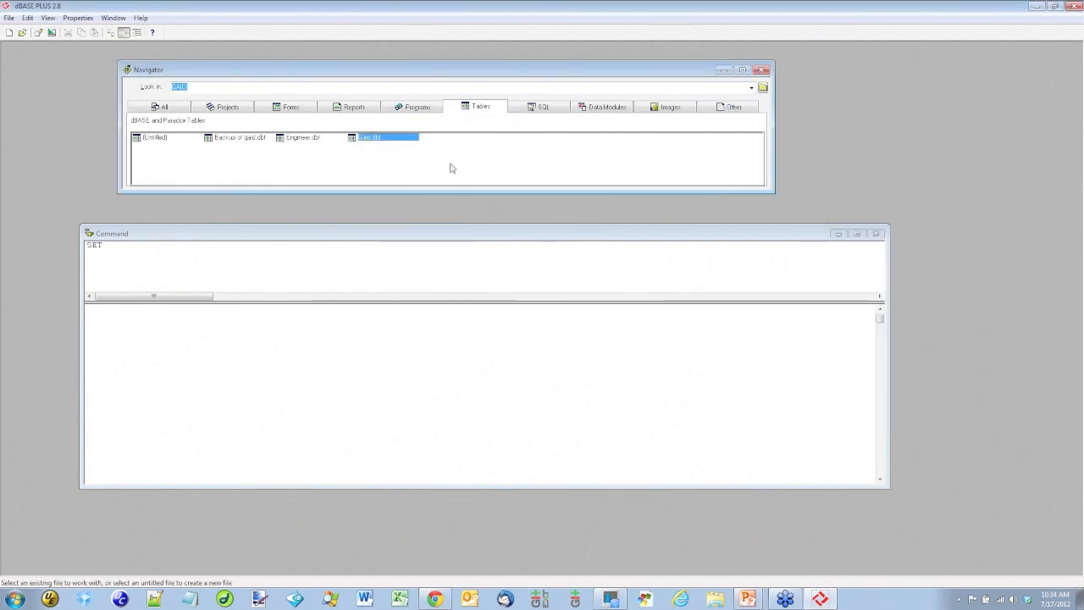
Step: Try to start a new untitled SQL query from the Navigator
left_click(561, 106)
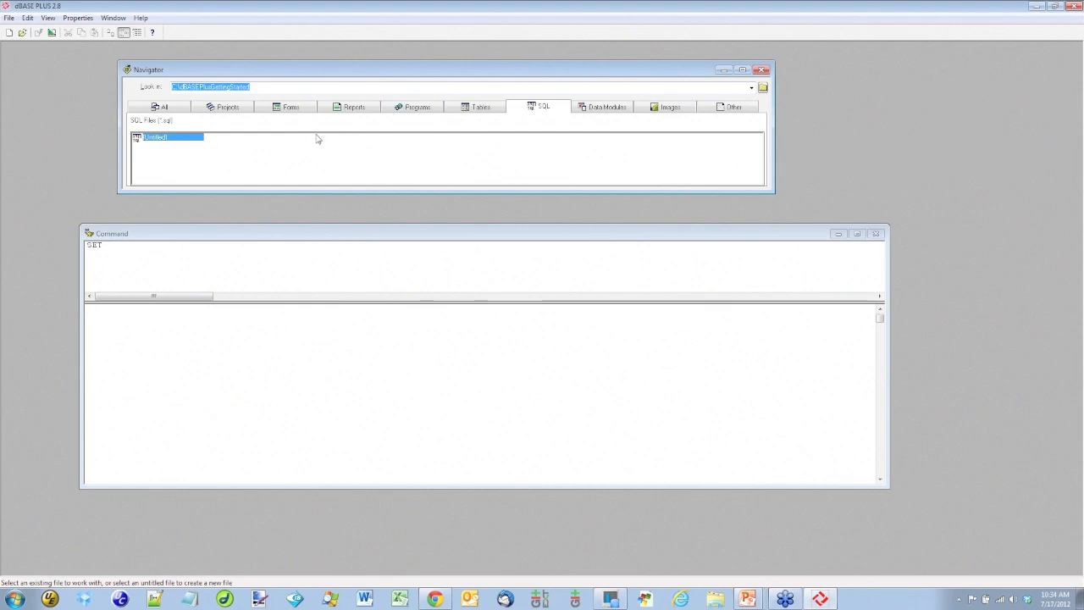
double_click(157, 140)
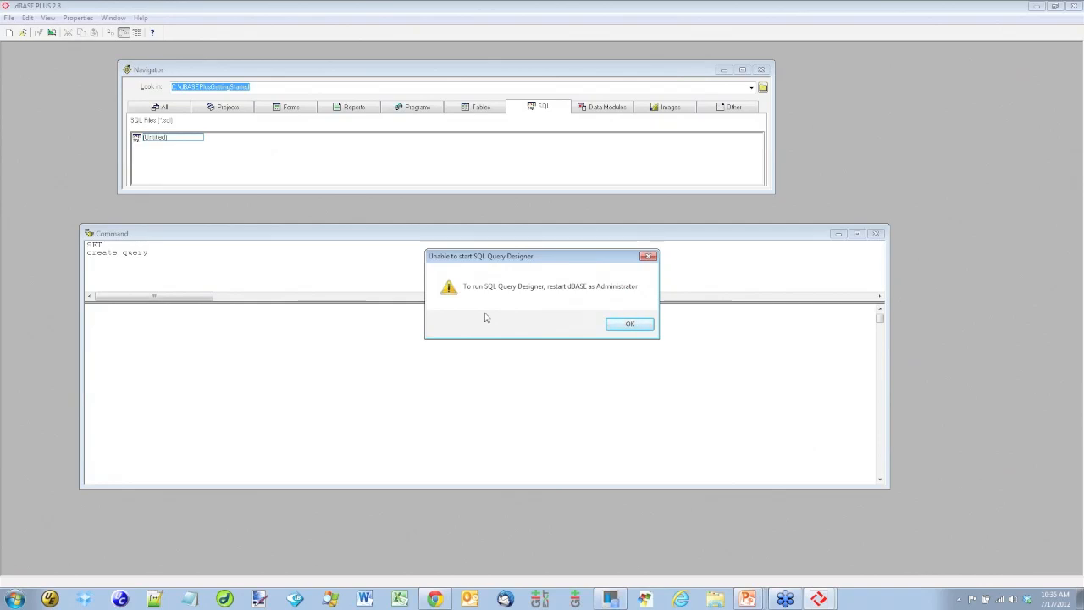
left_click(630, 324)
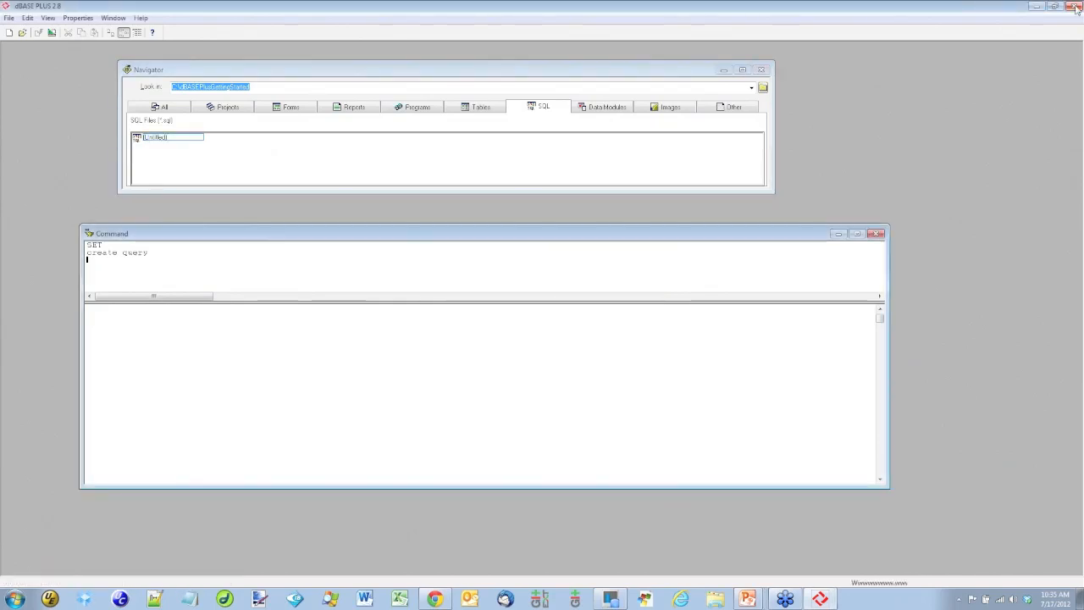
Step: Close dBASE PLUS and restart it as administrator
left_click(1075, 6)
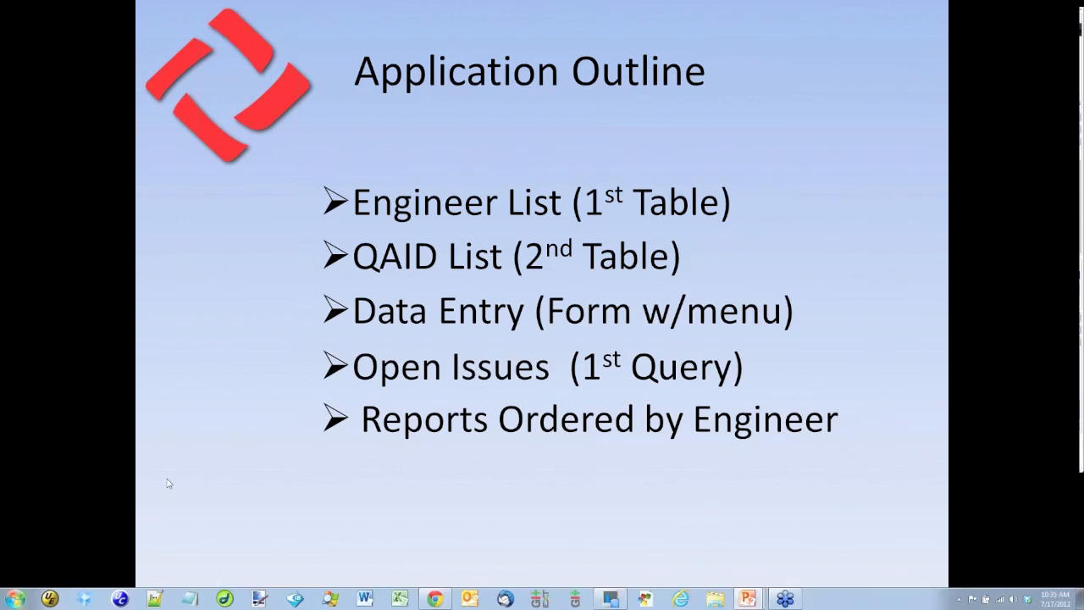
key("super")
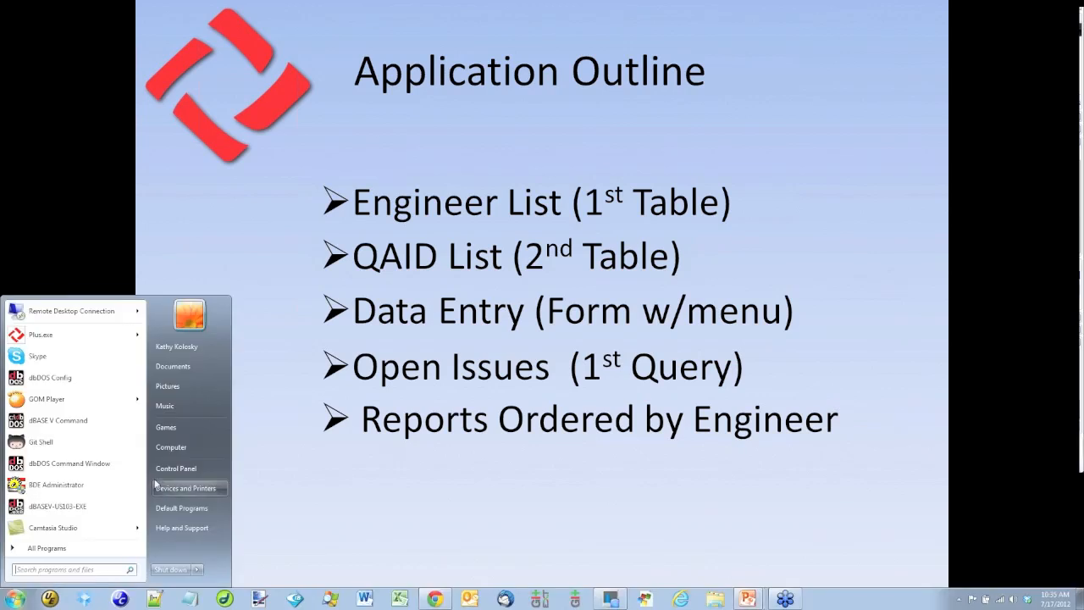
left_click(62, 549)
left_click(44, 327)
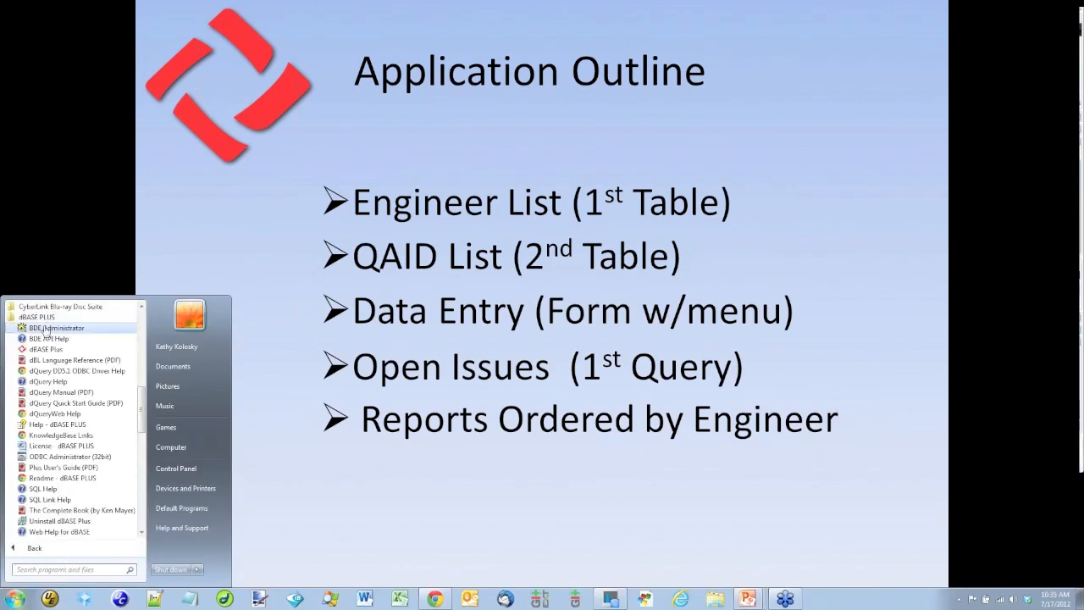
right_click(39, 349)
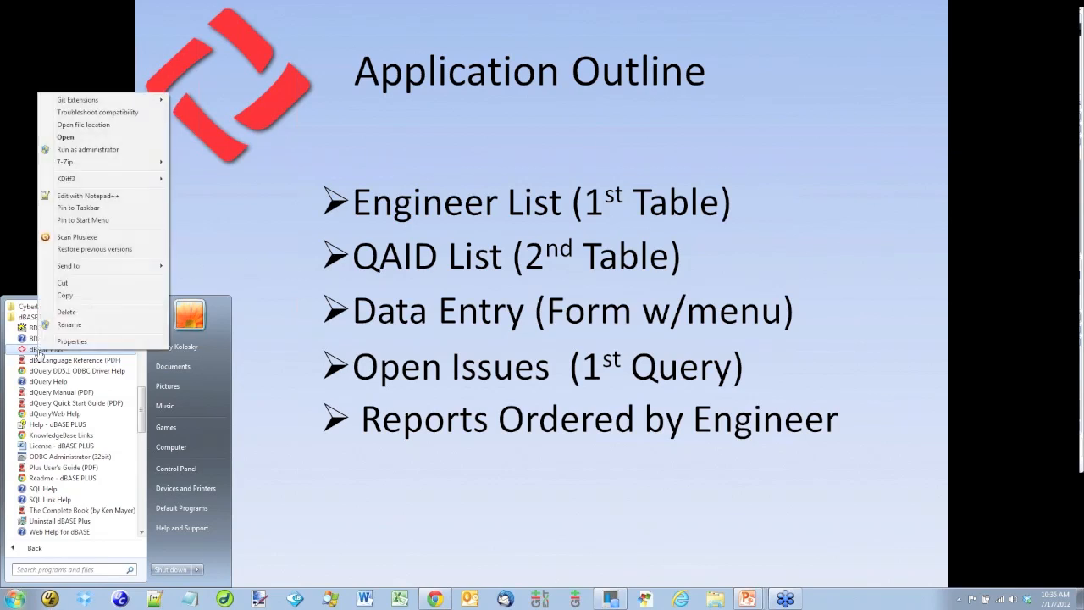
left_click(88, 150)
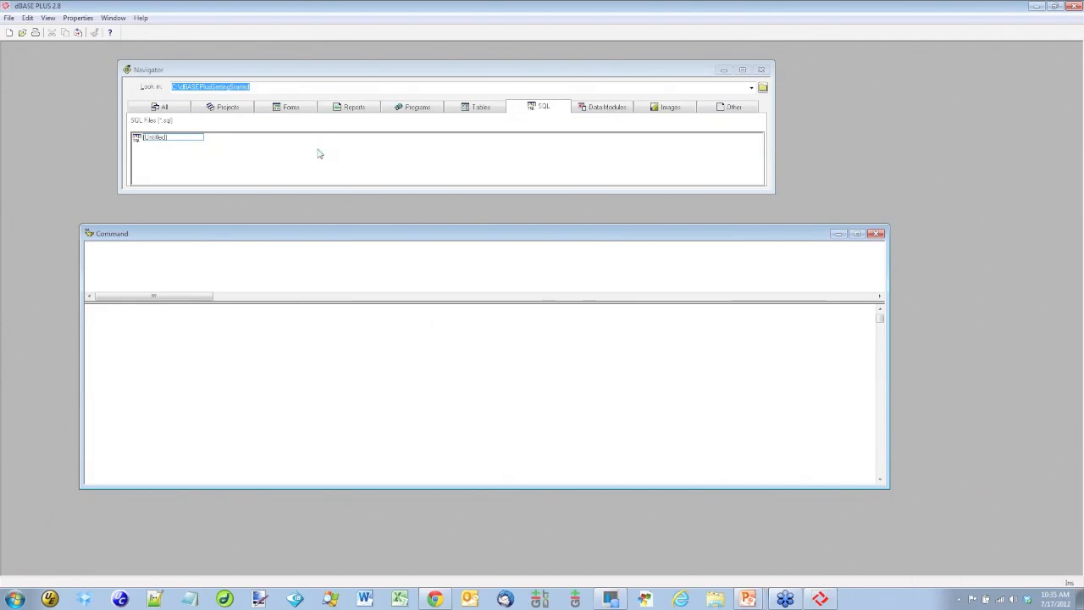
Step: Create a new SQL query and add the qaid.dbf and engineer.dbf tables to it
double_click(148, 137)
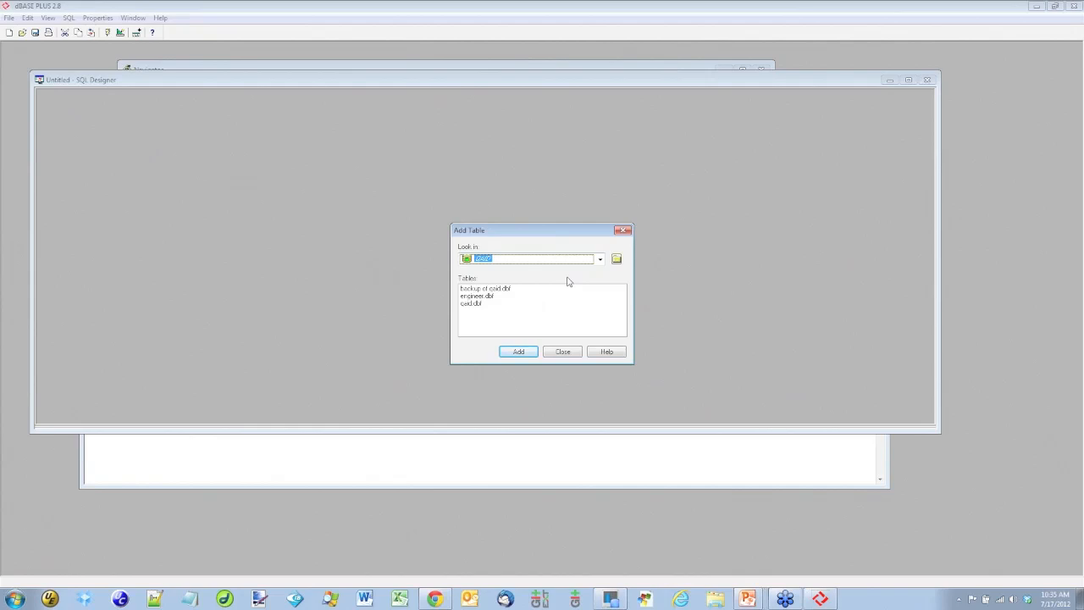
left_click(473, 305)
double_click(481, 295)
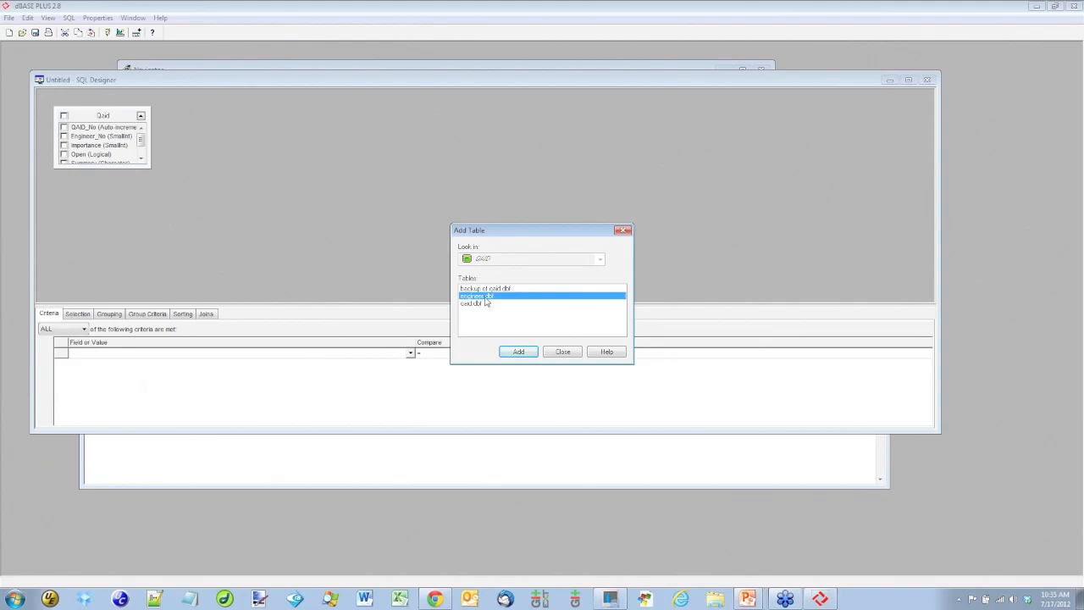
left_click(561, 353)
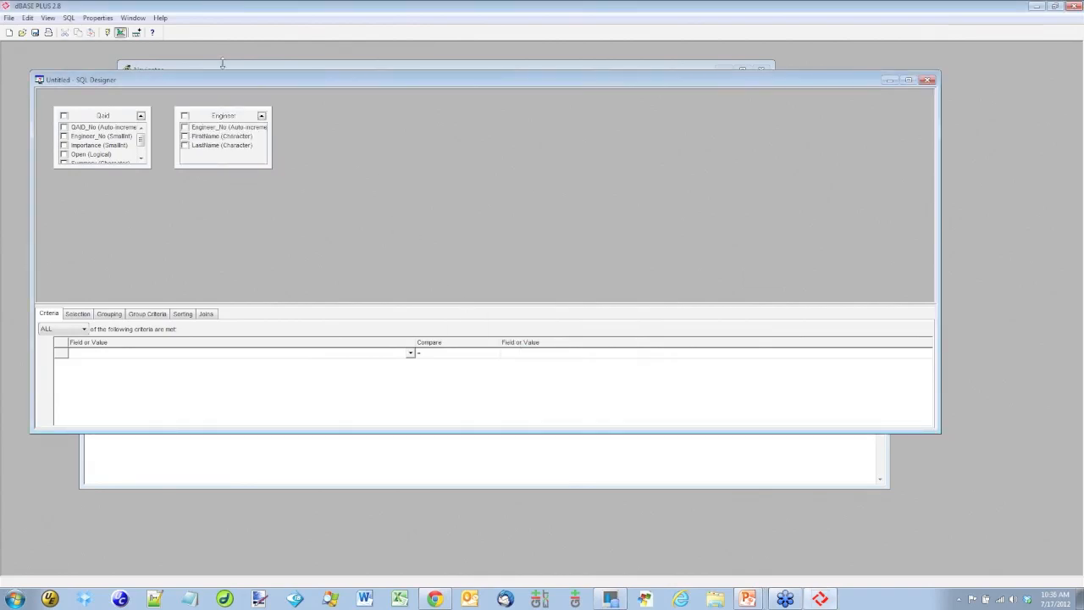
Step: Enlarge the Qaid field list to fit all its fields and join Qaid to Engineer on Engineer_No
left_click_drag(146, 168, 153, 209)
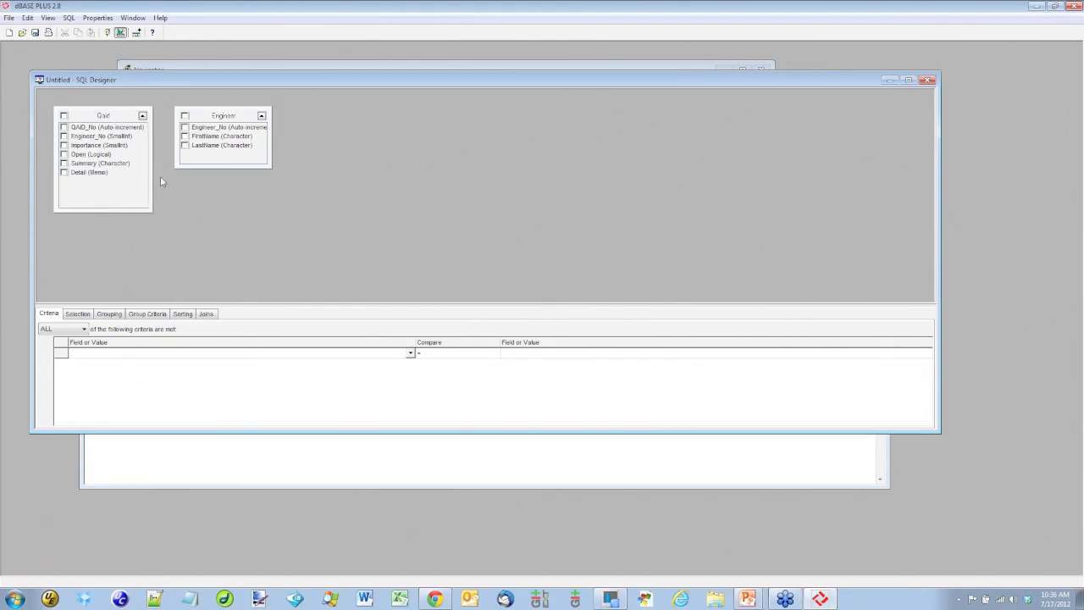
left_click(93, 137)
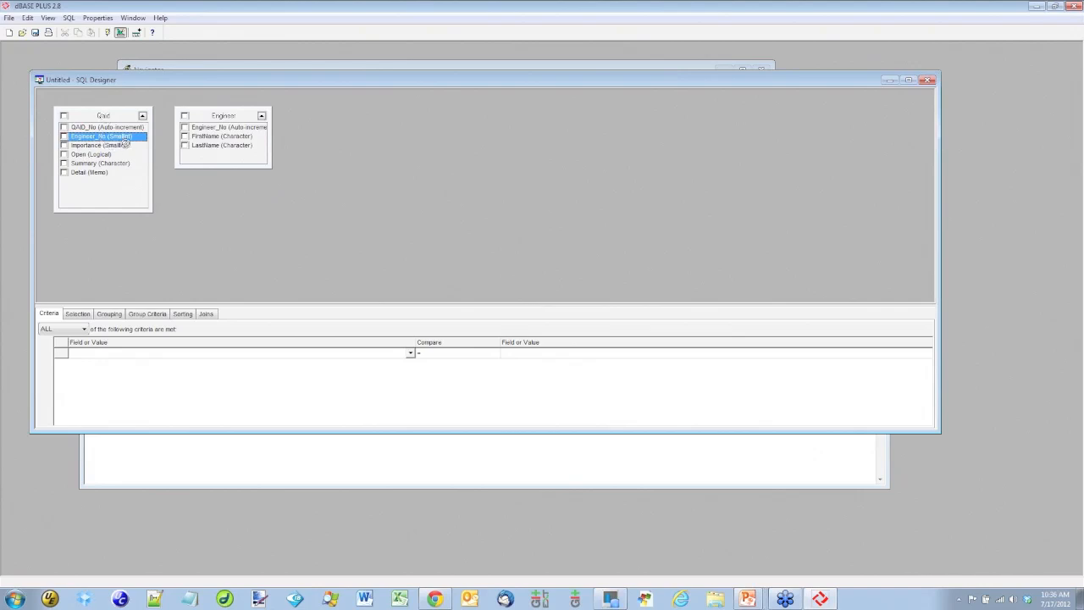
left_click_drag(202, 136, 242, 127)
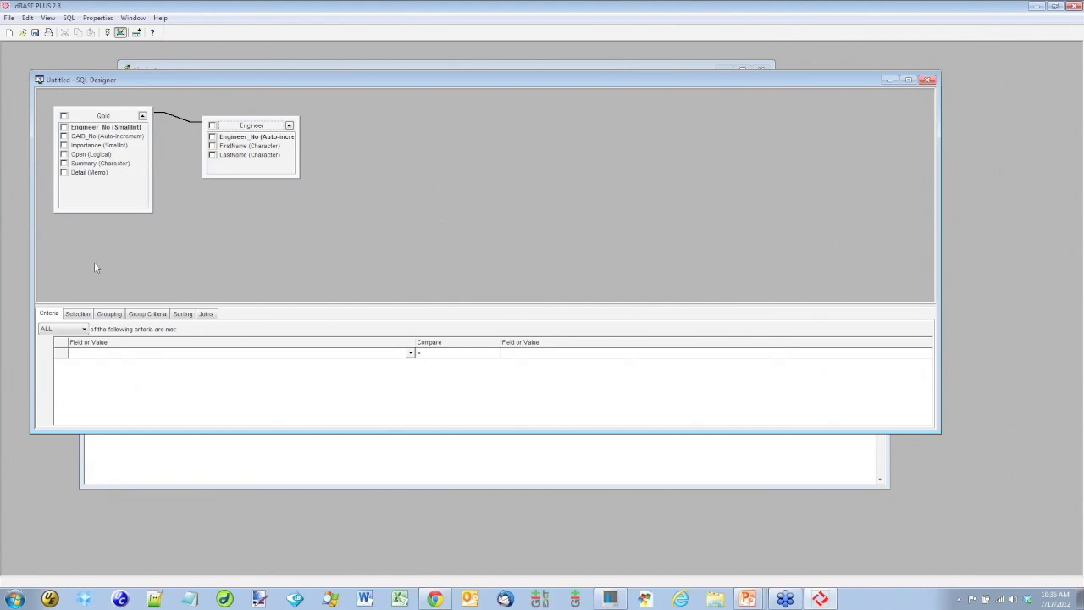
Step: Include only the QAID_No, Importance and Summary fields of the Qaid table in the query output
left_click(63, 115)
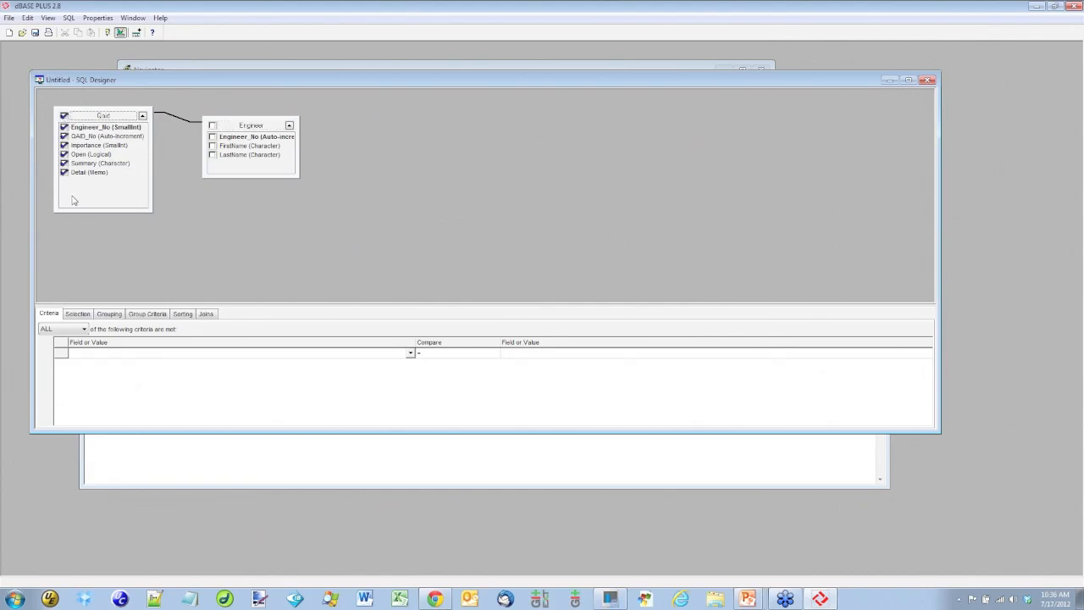
left_click(64, 127)
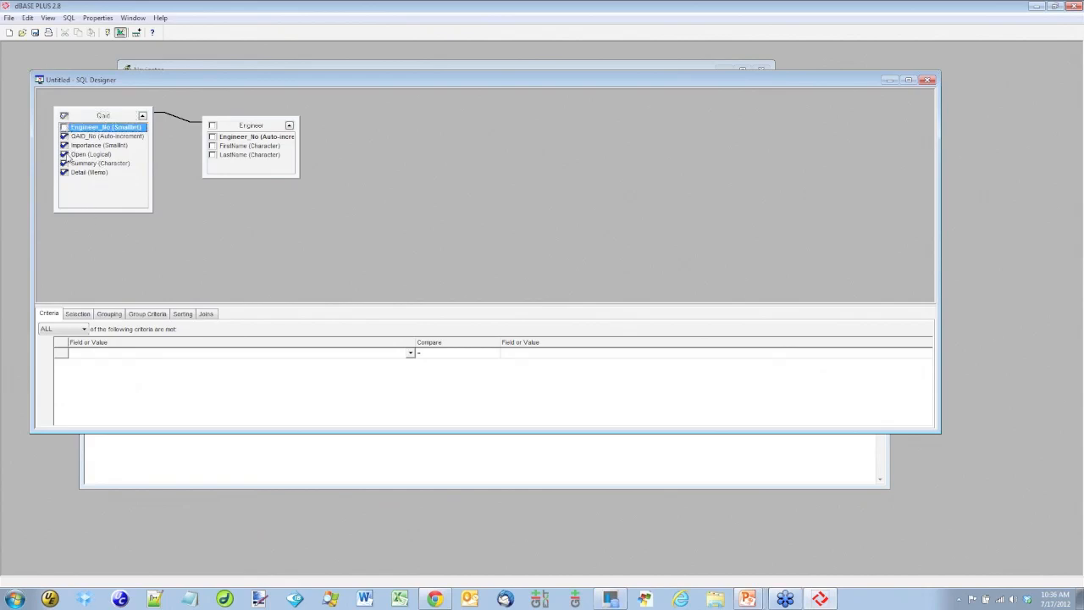
left_click(65, 154)
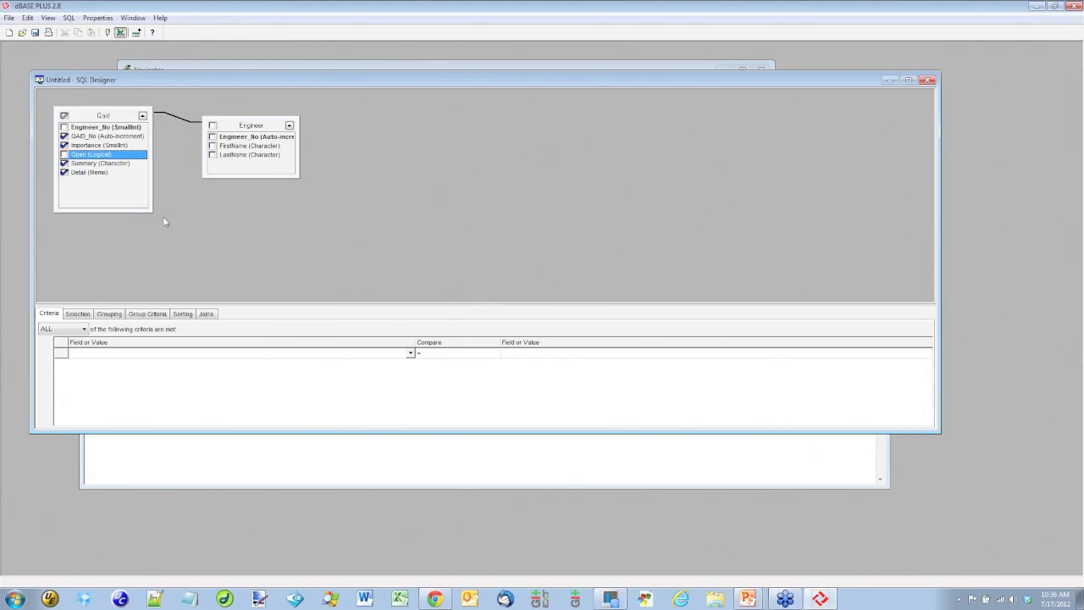
left_click(65, 173)
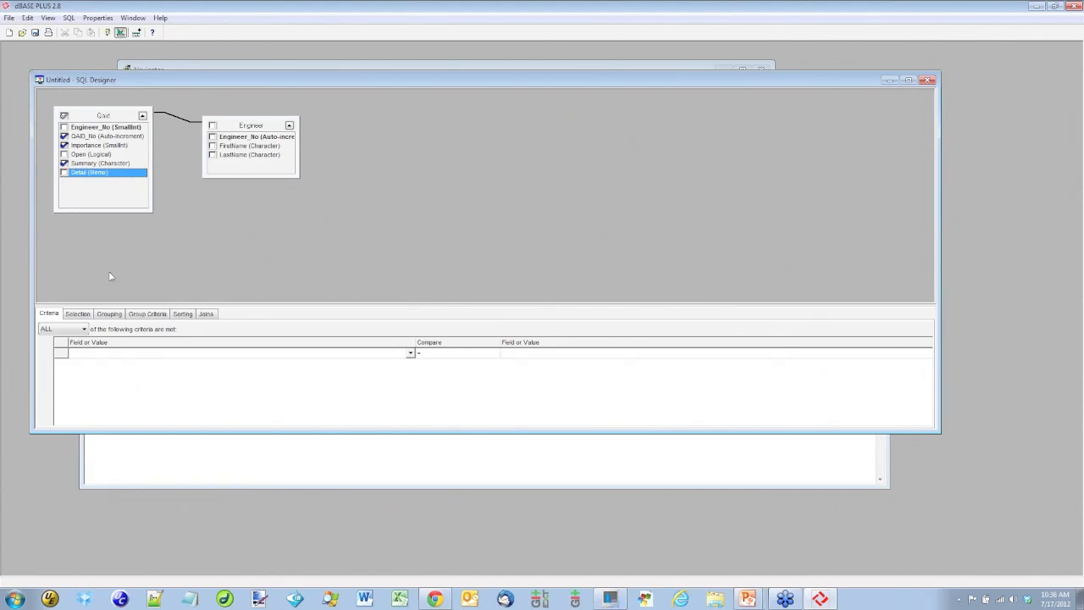
Step: Include only FirstName and LastName of the Engineer table in the query and add the criterion Qaid.Open = TRUE
left_click(212, 125)
left_click(212, 136)
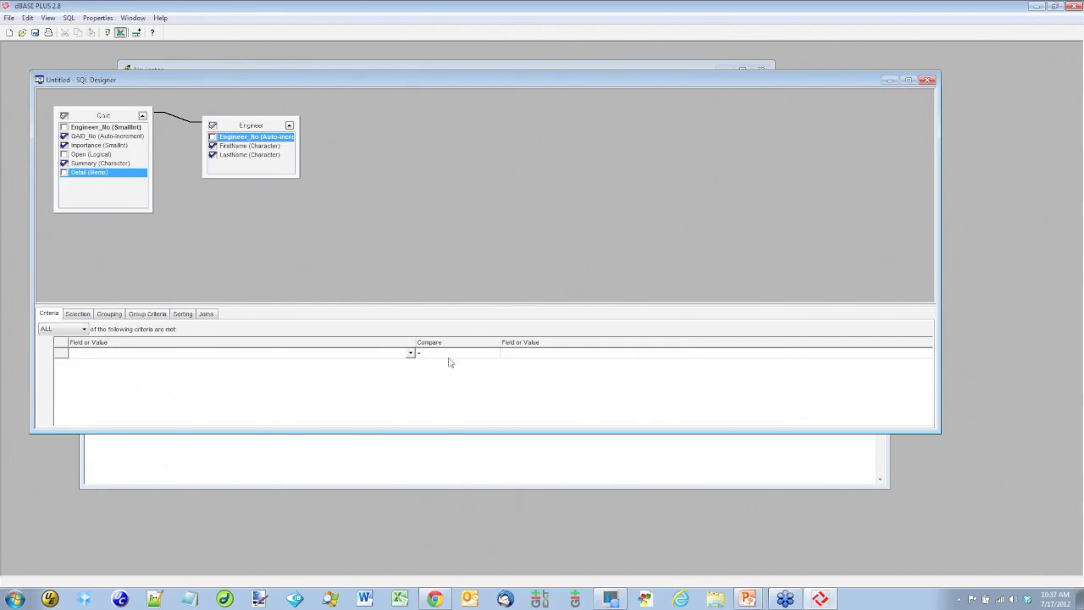
left_click(409, 354)
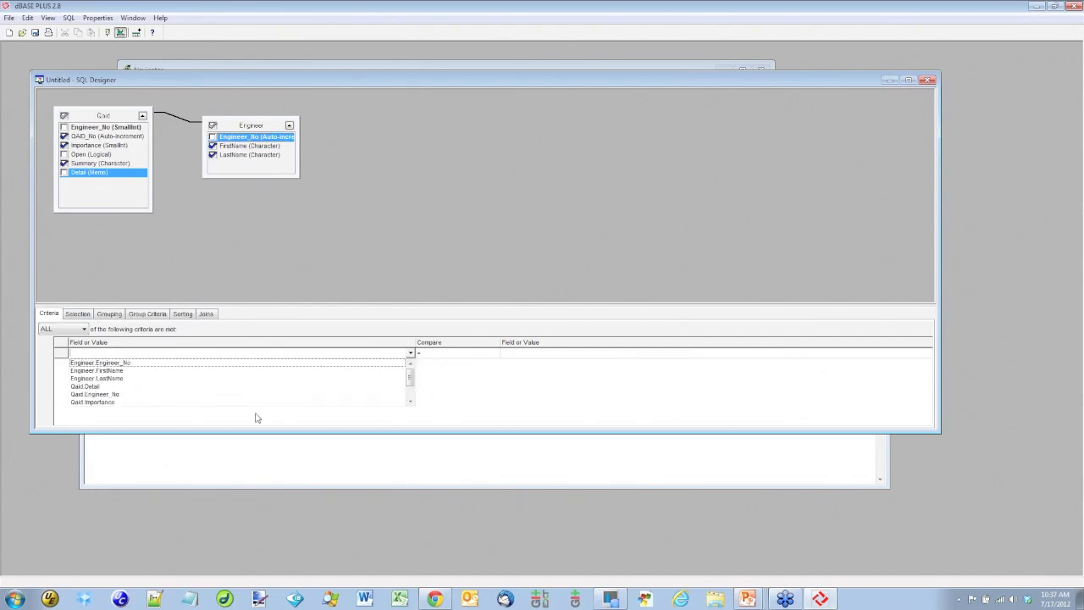
left_click_drag(409, 380, 410, 386)
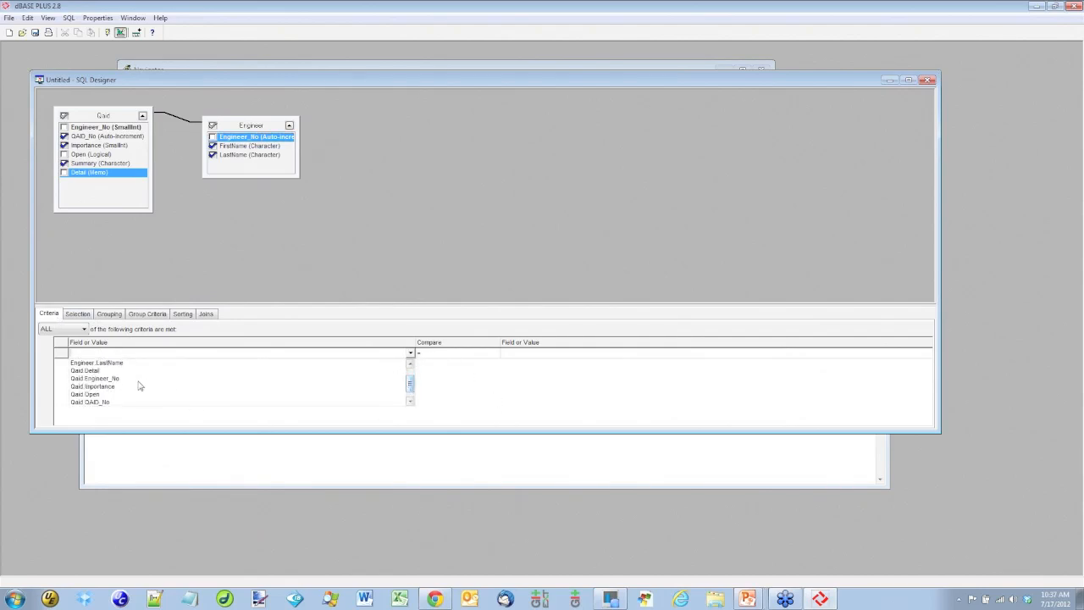
left_click(109, 395)
left_click(549, 354)
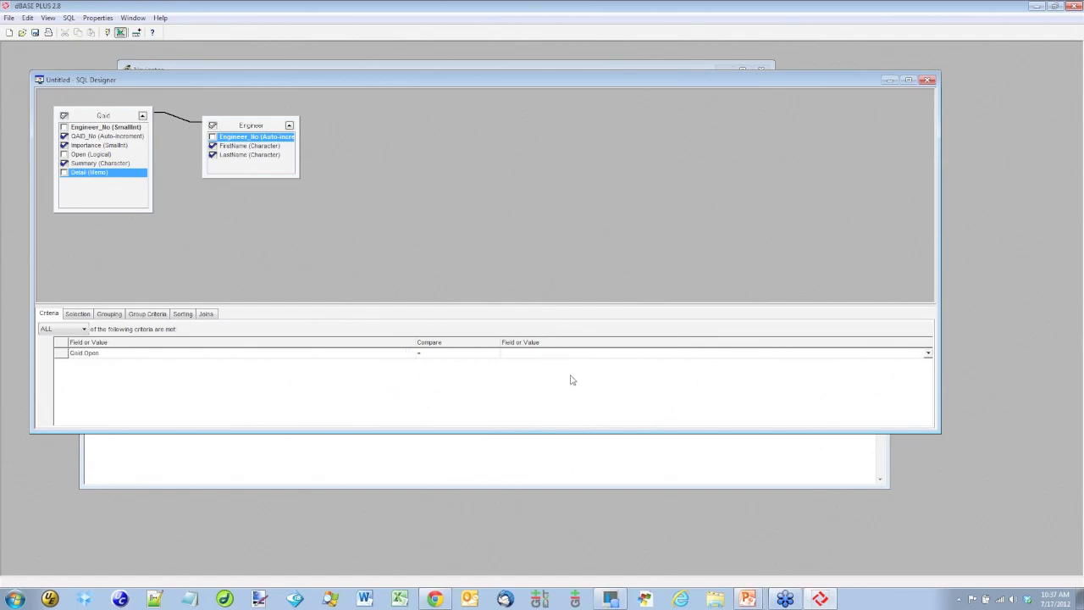
type("TRUE")
key("Return")
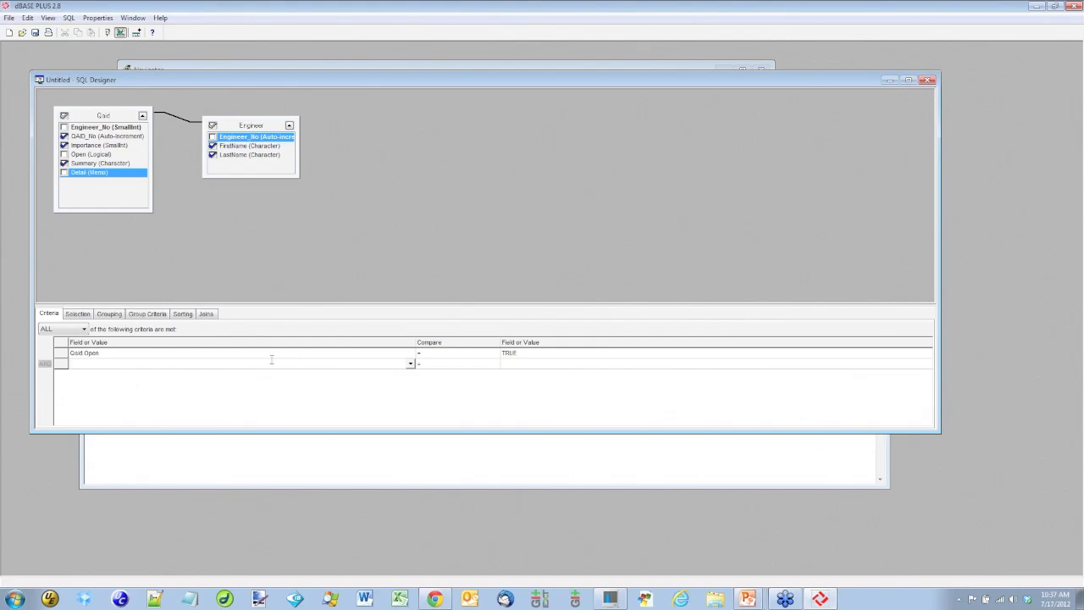
left_click(372, 353)
Step: Close the SQL query design and save the query as QAIDOpen
left_click(928, 80)
left_click(502, 323)
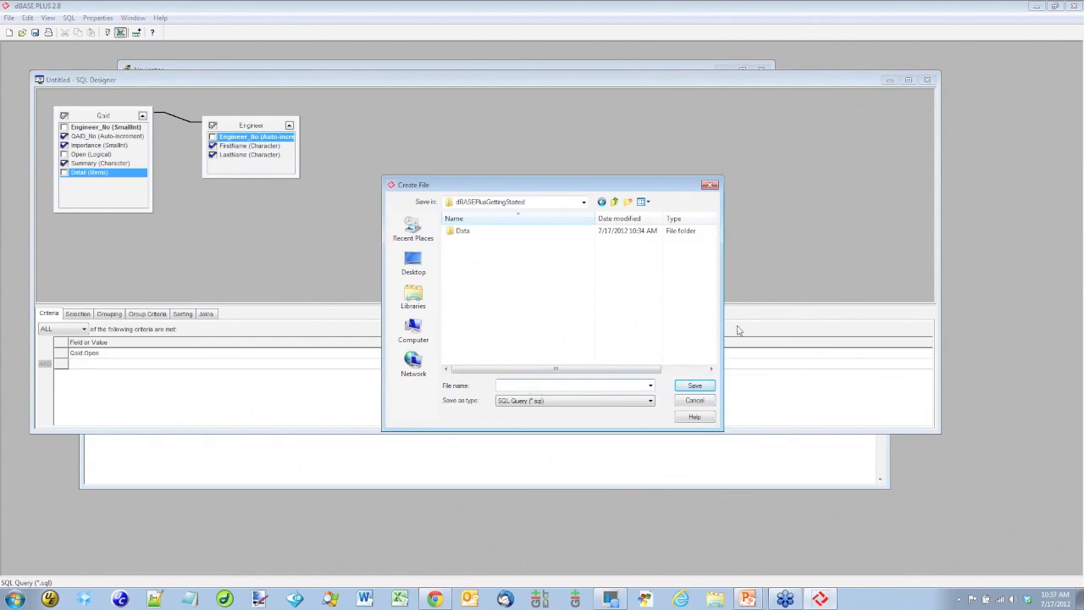
type("QAIDOpen")
key("Return")
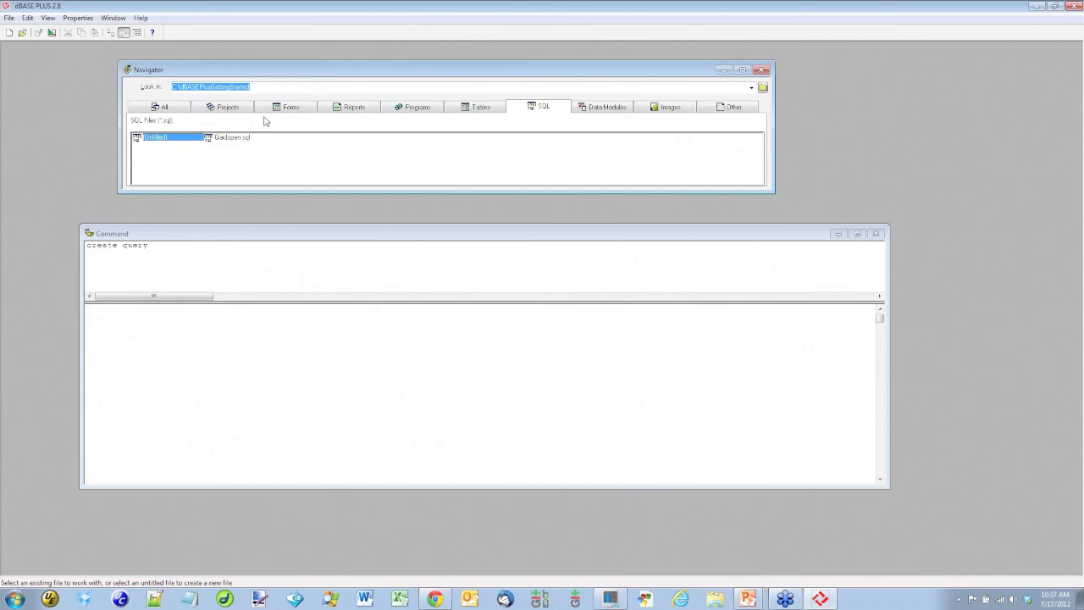
Step: Review the SQL source code of the QAIDOpen query and close it again
left_click(241, 140)
right_click(241, 140)
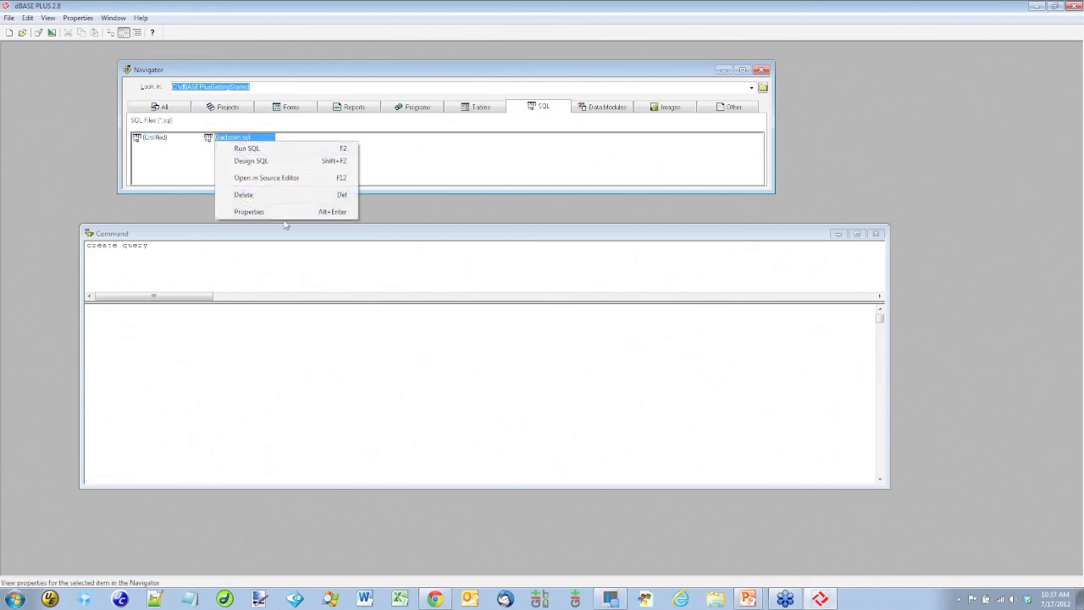
left_click(290, 179)
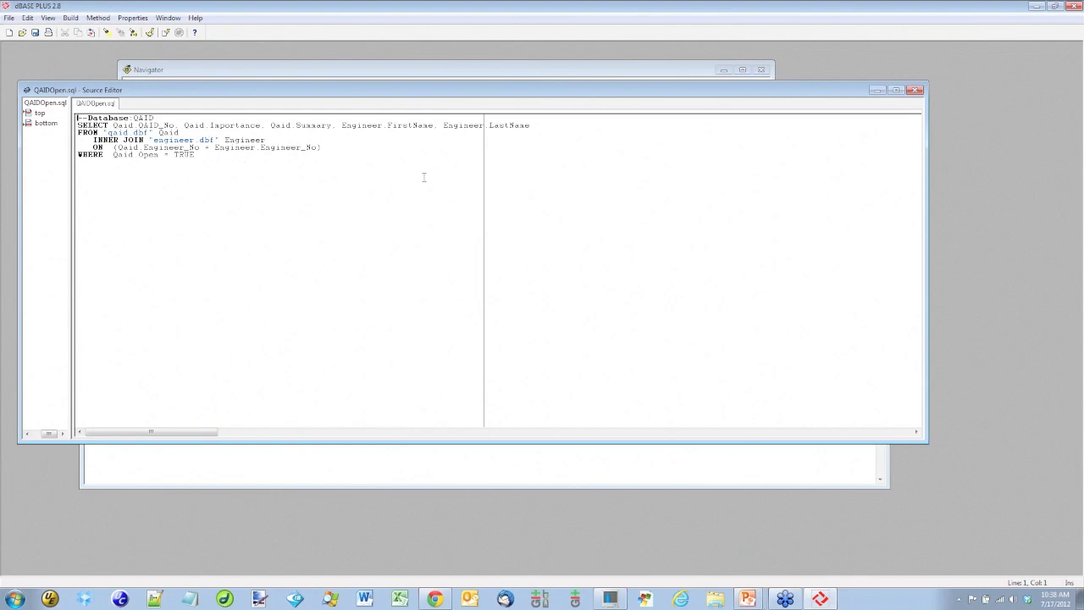
left_click(915, 90)
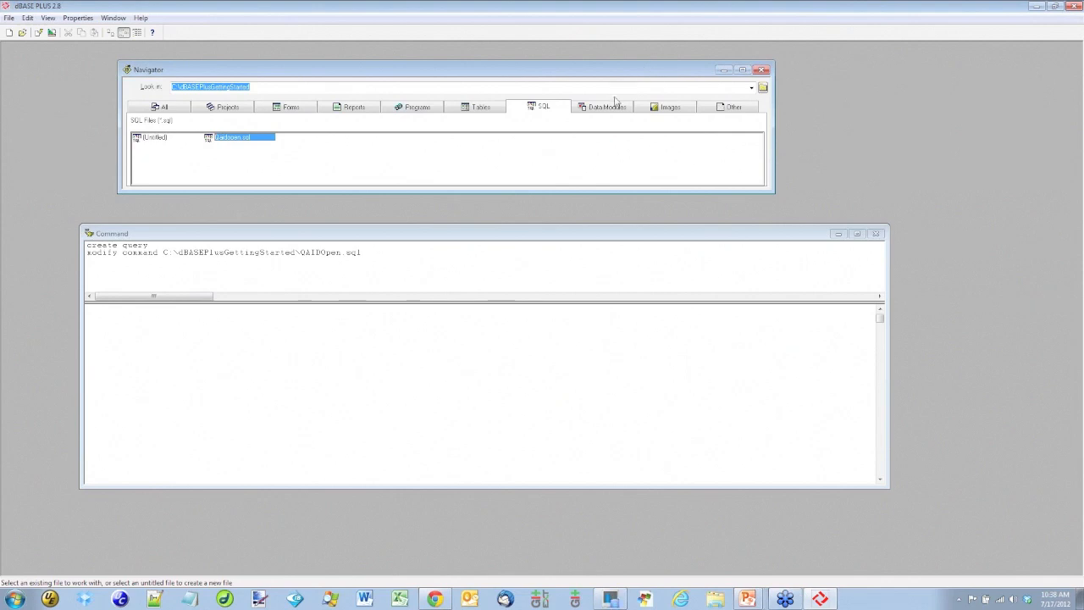
Step: Create a new data module manually with the Designer
left_click(607, 108)
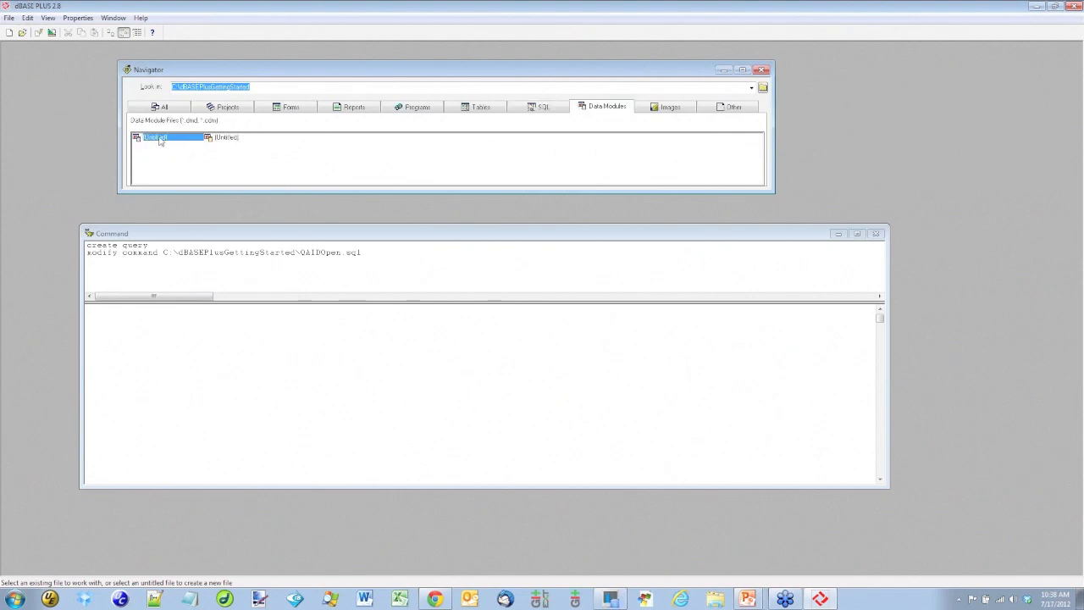
double_click(159, 141)
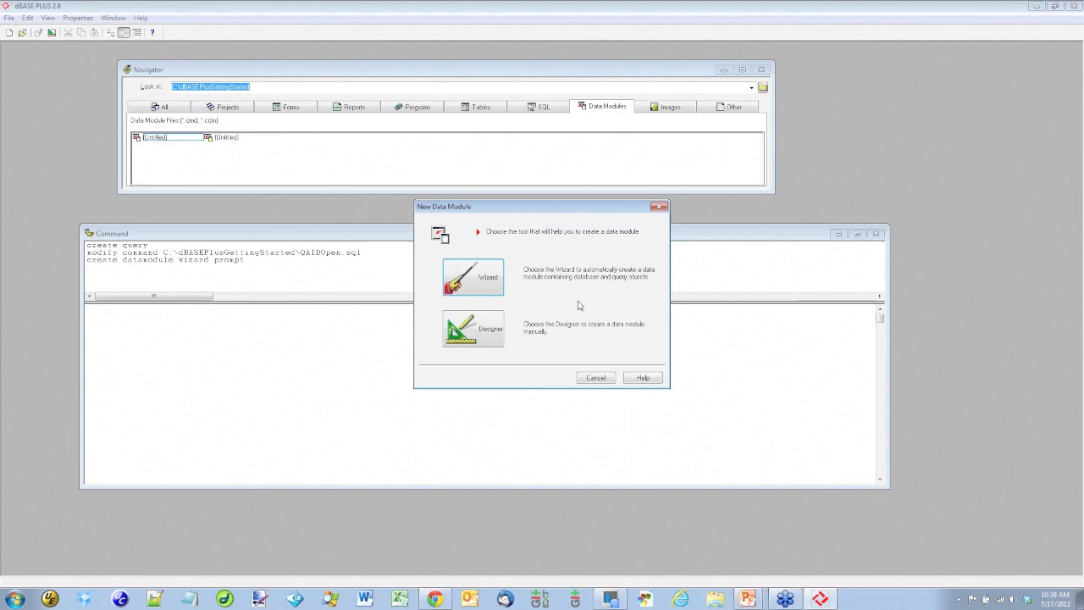
left_click(483, 340)
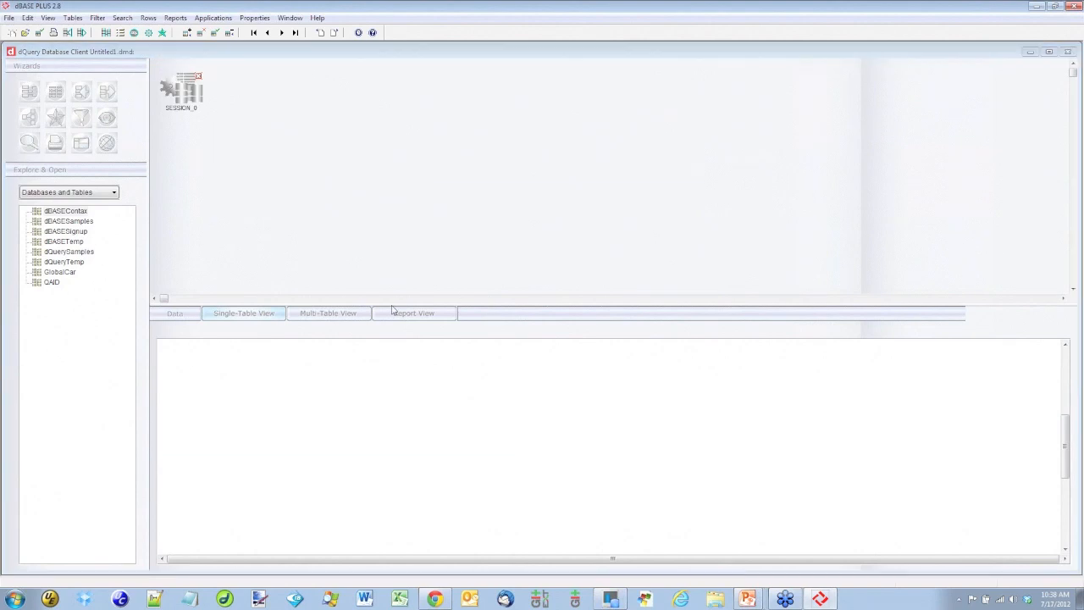
left_click(615, 421)
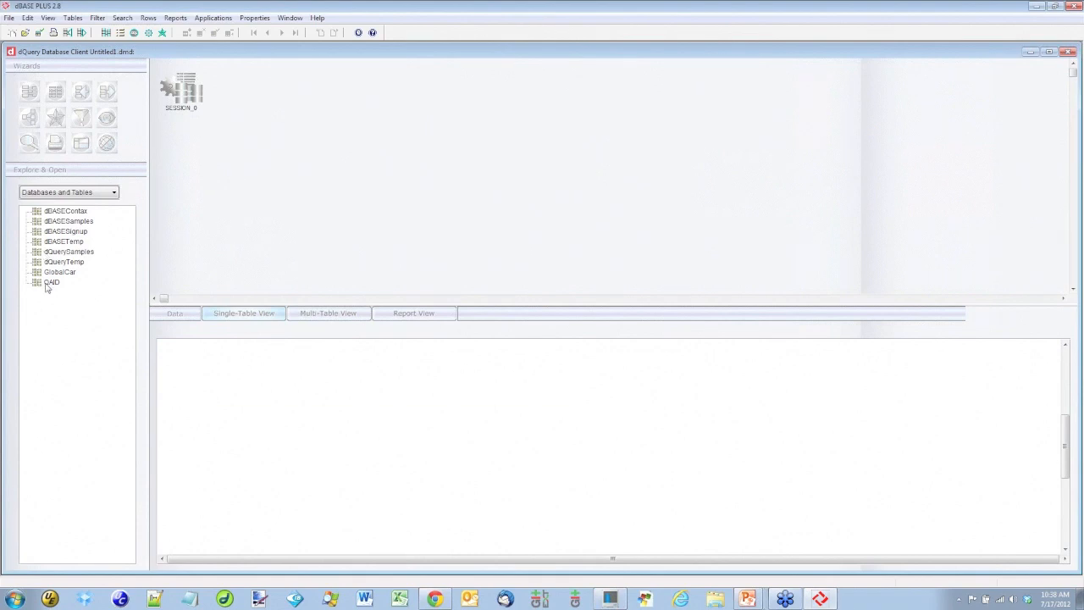
Step: Open the QAID database, add its engineer and qaid tables to the data module, and place them side by side
left_click(90, 194)
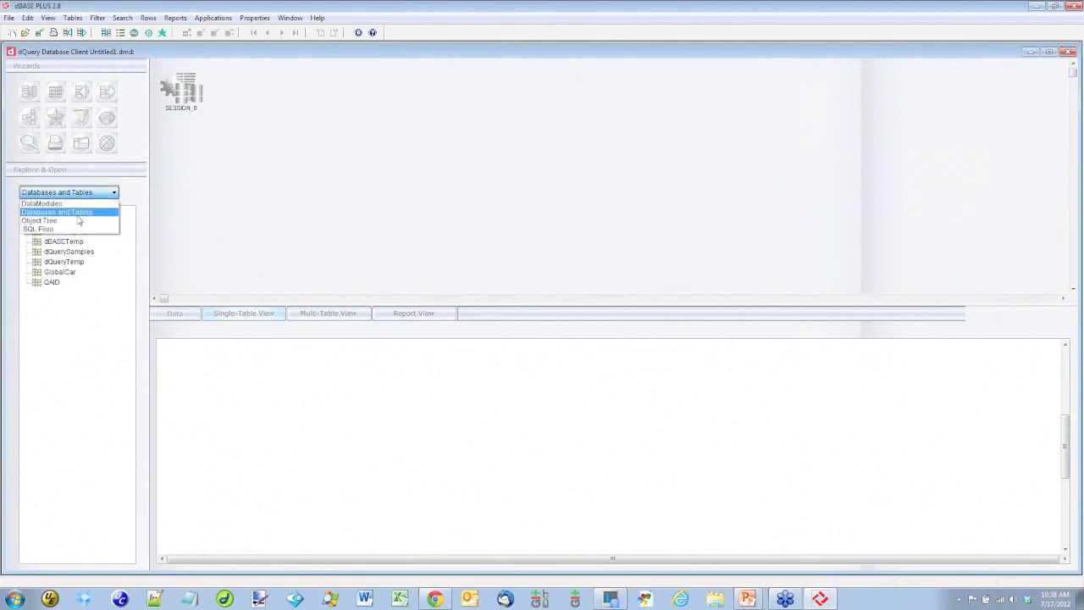
left_click(78, 216)
double_click(51, 285)
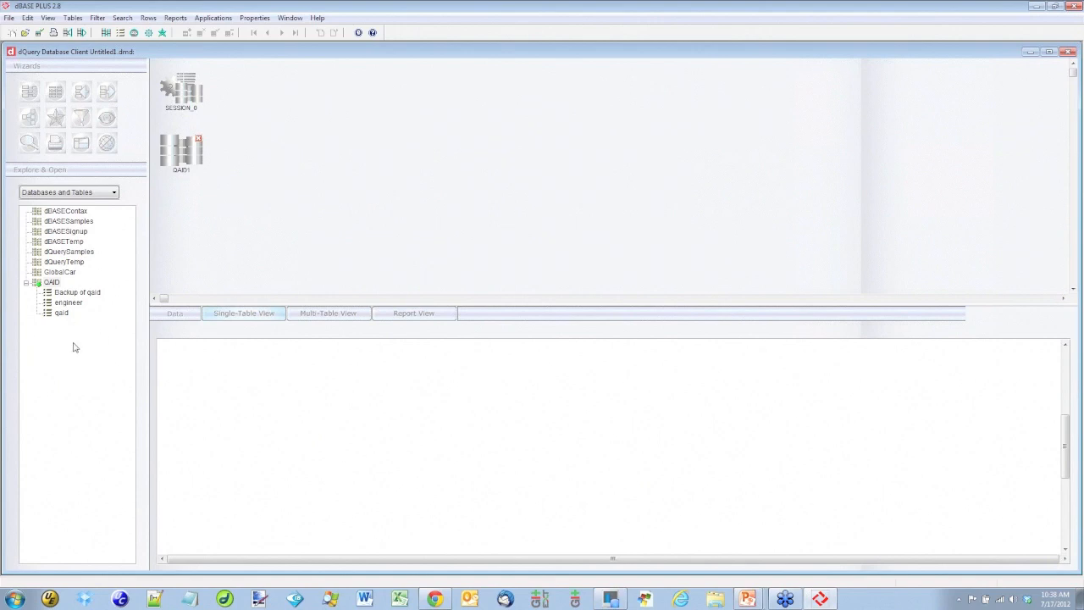
left_click_drag(69, 305, 275, 115)
left_click_drag(68, 314, 421, 151)
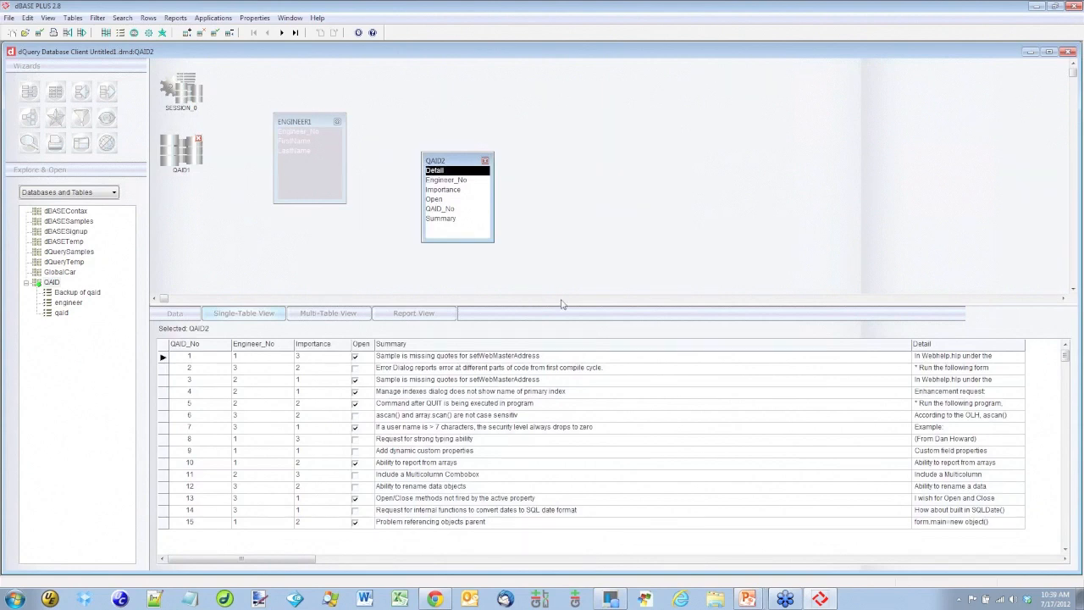
left_click_drag(464, 164, 418, 126)
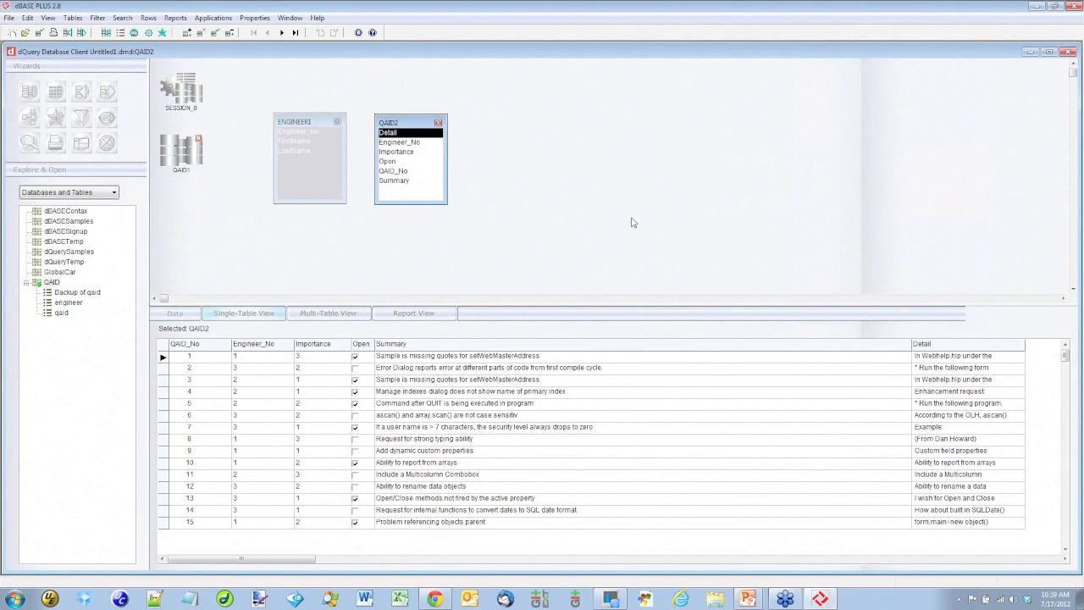
Step: Link Engineer as parent to Qaid on Engineer_No using the ENGINEER_NO index, and check the linked Qaid rows for engineer 1
left_click(315, 123)
left_click_drag(318, 134, 398, 147)
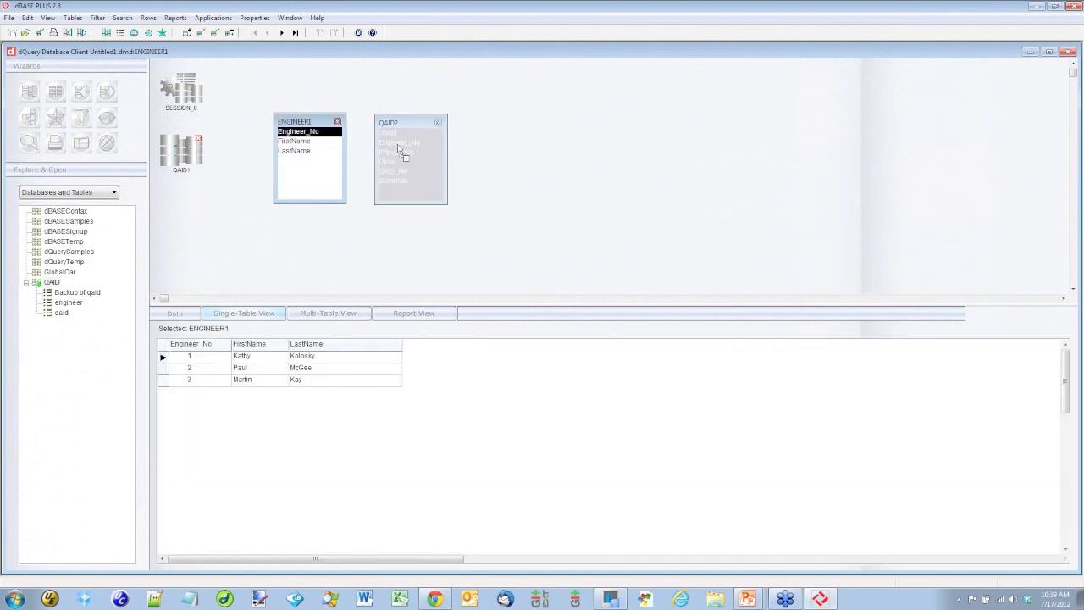
left_click_drag(398, 146, 397, 146)
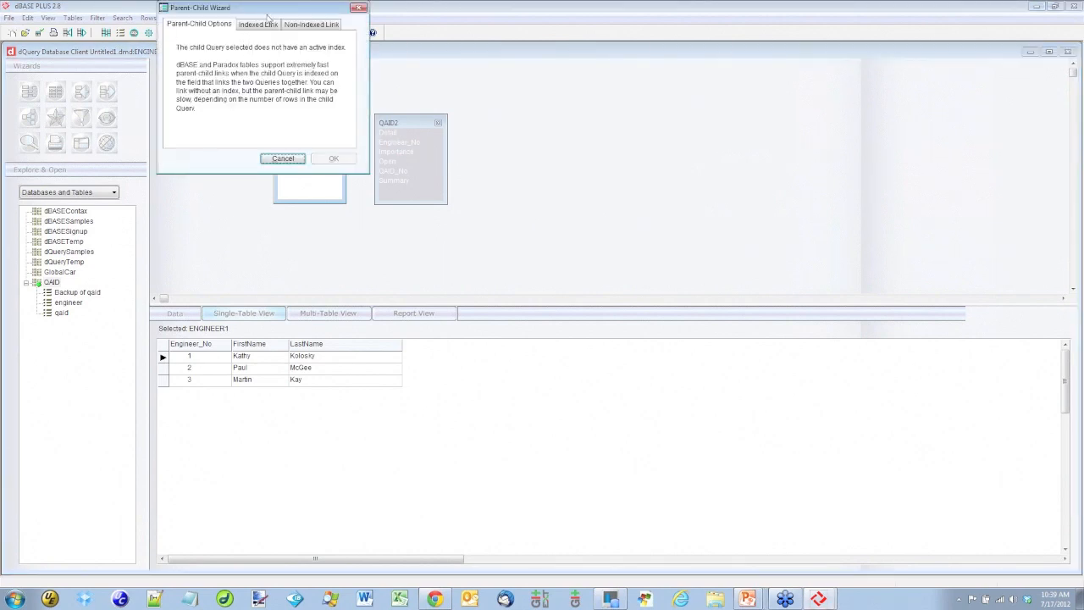
left_click_drag(274, 12, 437, 169)
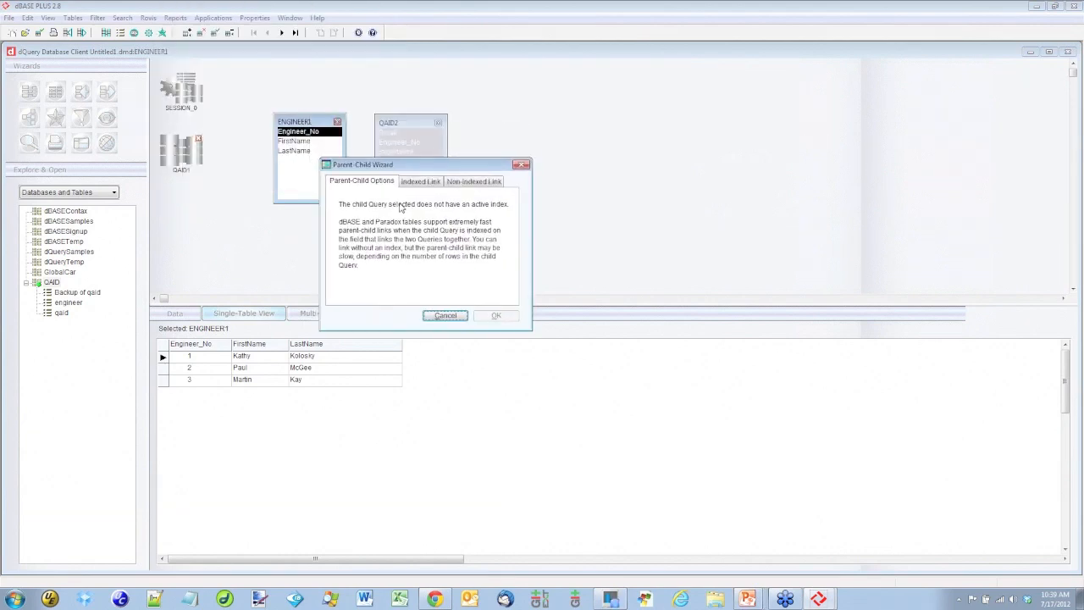
left_click(420, 184)
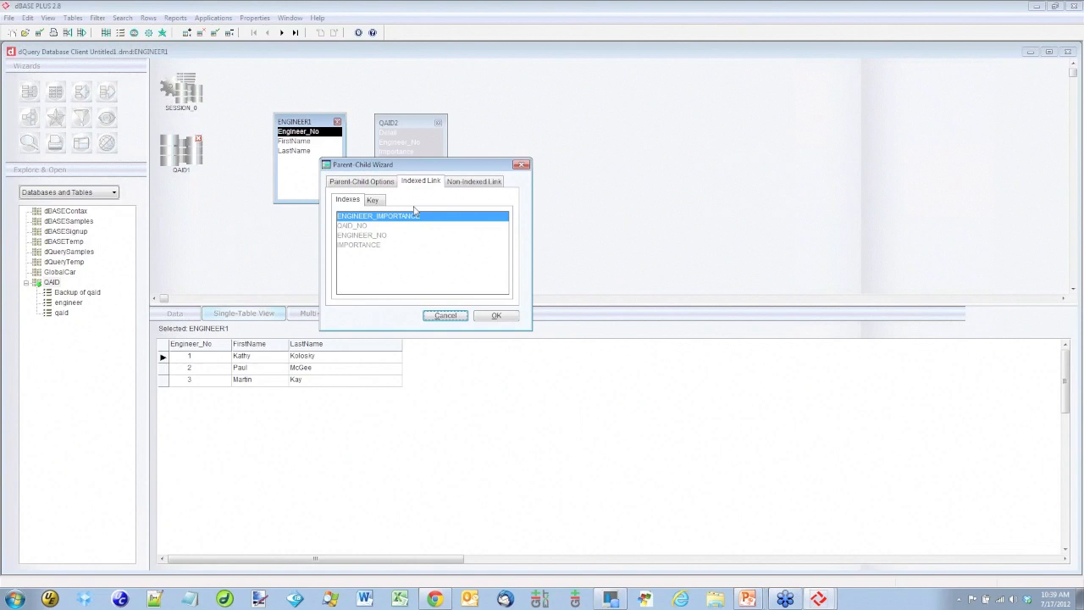
left_click(370, 237)
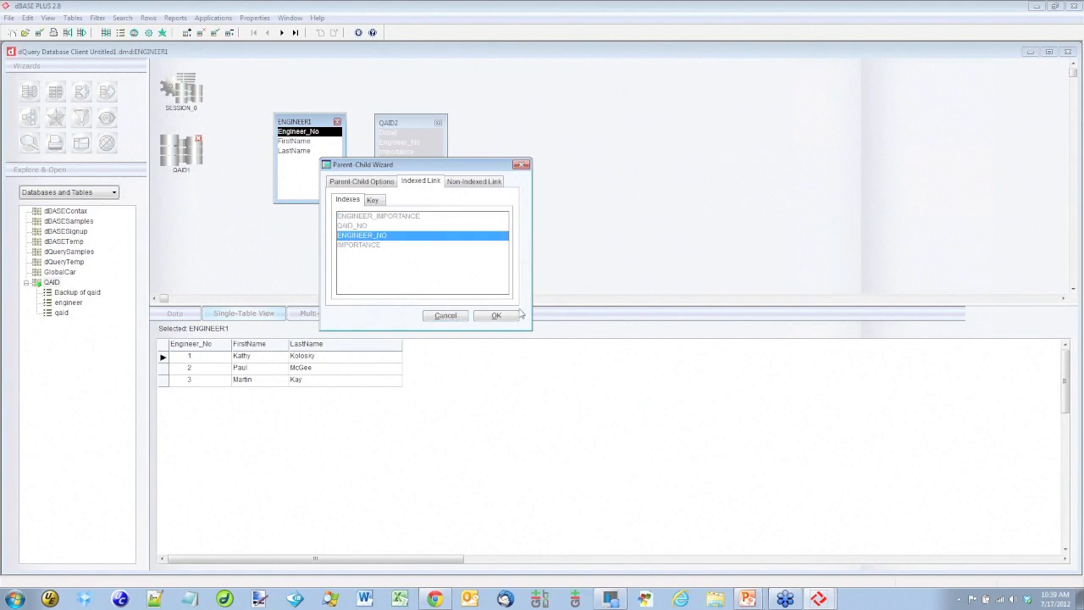
left_click(496, 315)
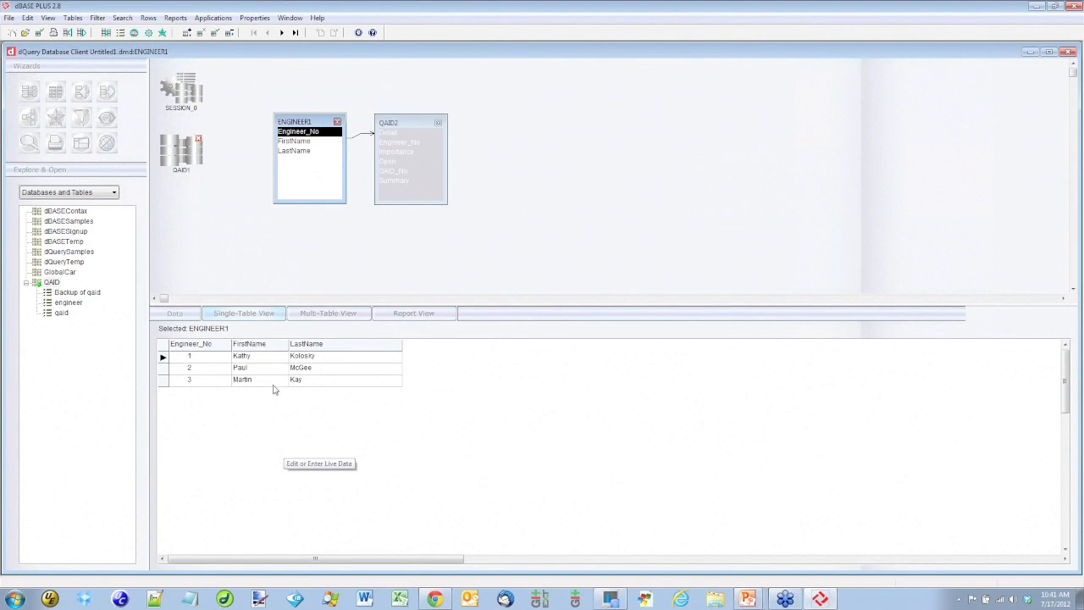
left_click(205, 357)
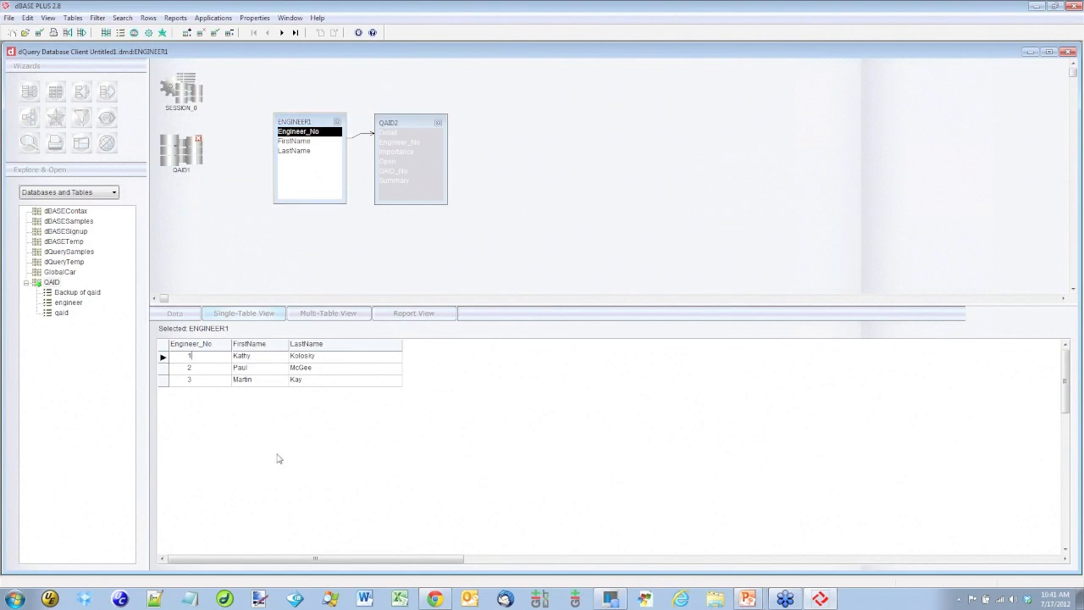
left_click(396, 152)
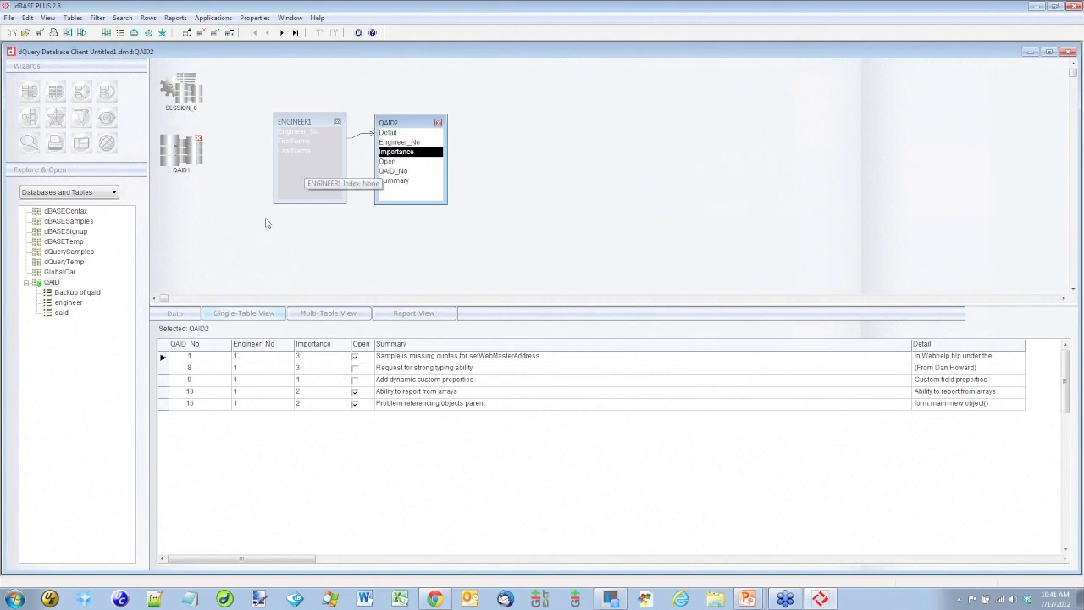
Step: Build a multi-table view with the engineer's FirstName and LastName and the Qaid fields Importance, Open and Summary
left_click(343, 314)
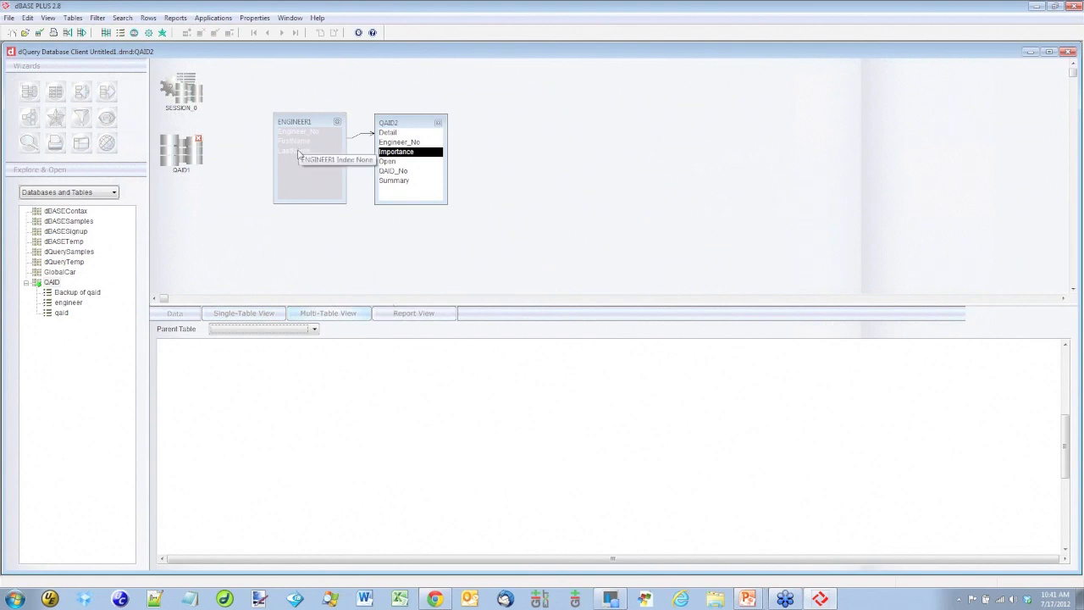
left_click_drag(298, 142, 195, 362)
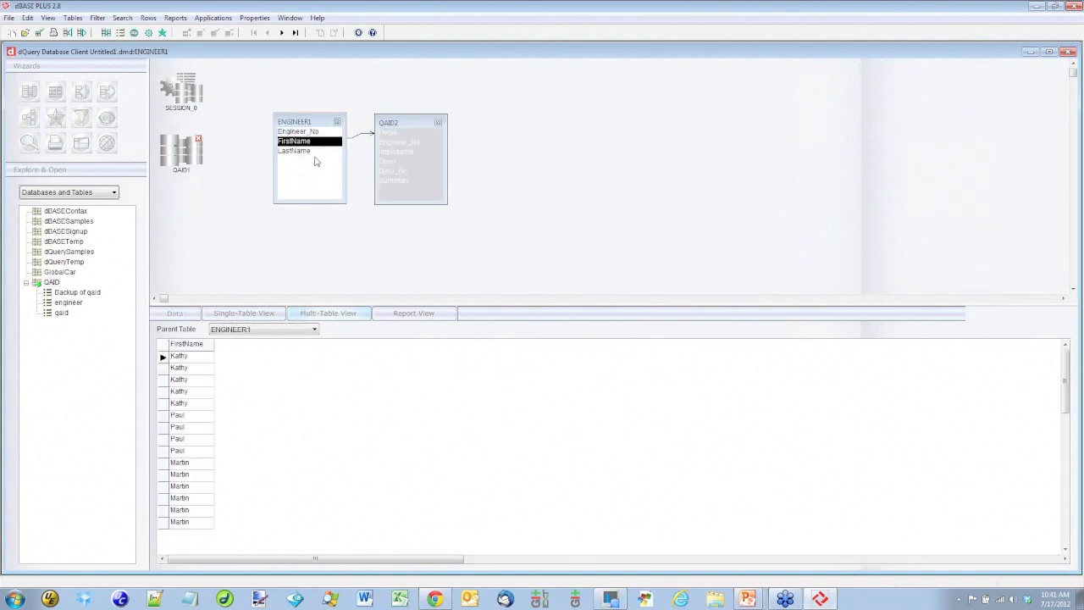
left_click_drag(300, 151, 245, 373)
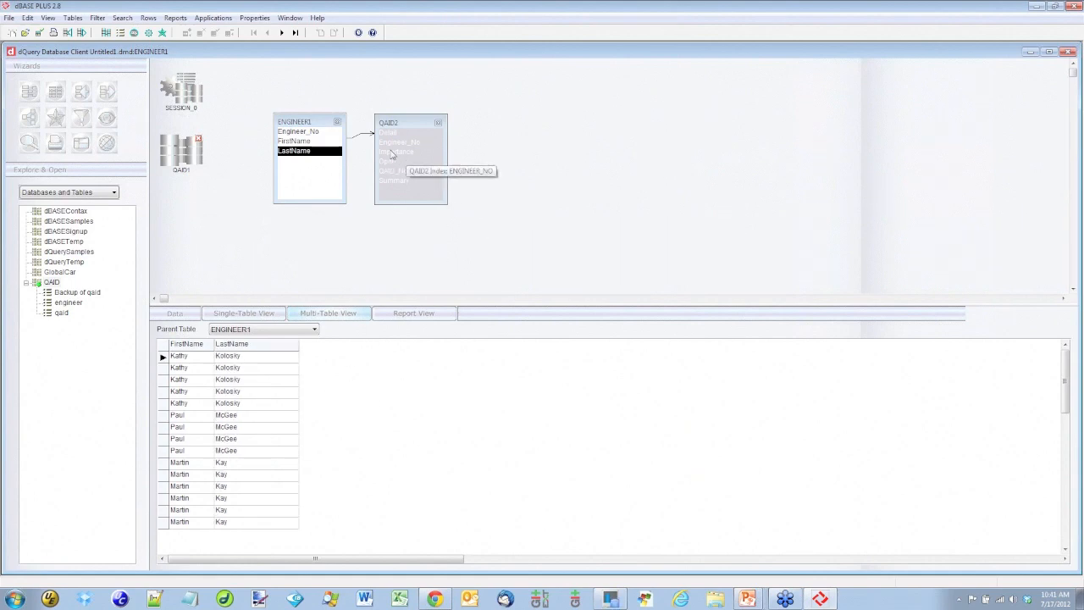
left_click_drag(394, 151, 333, 390)
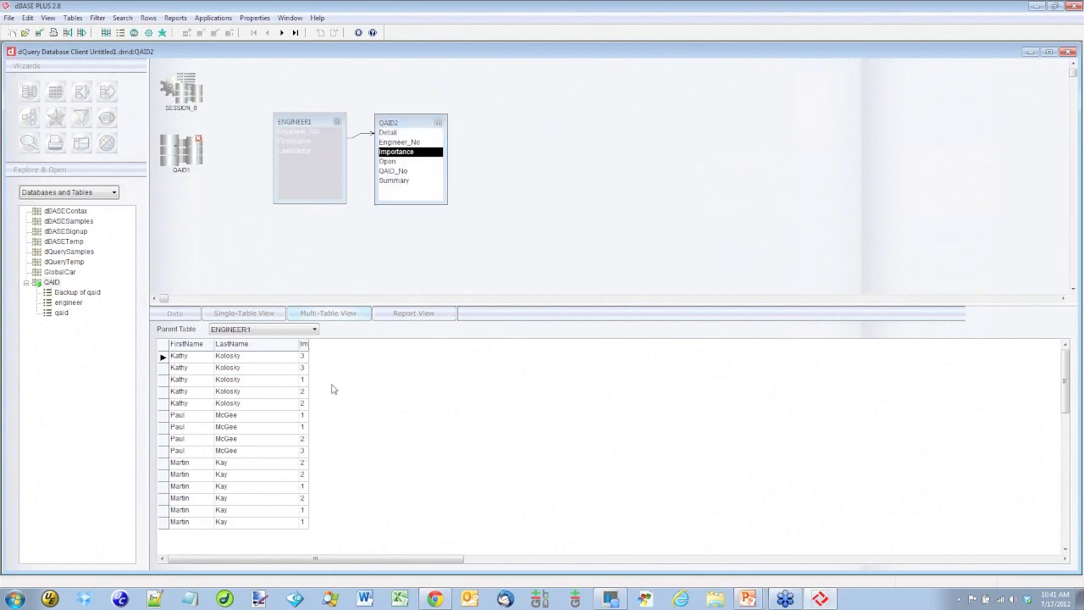
left_click_drag(398, 161, 354, 357)
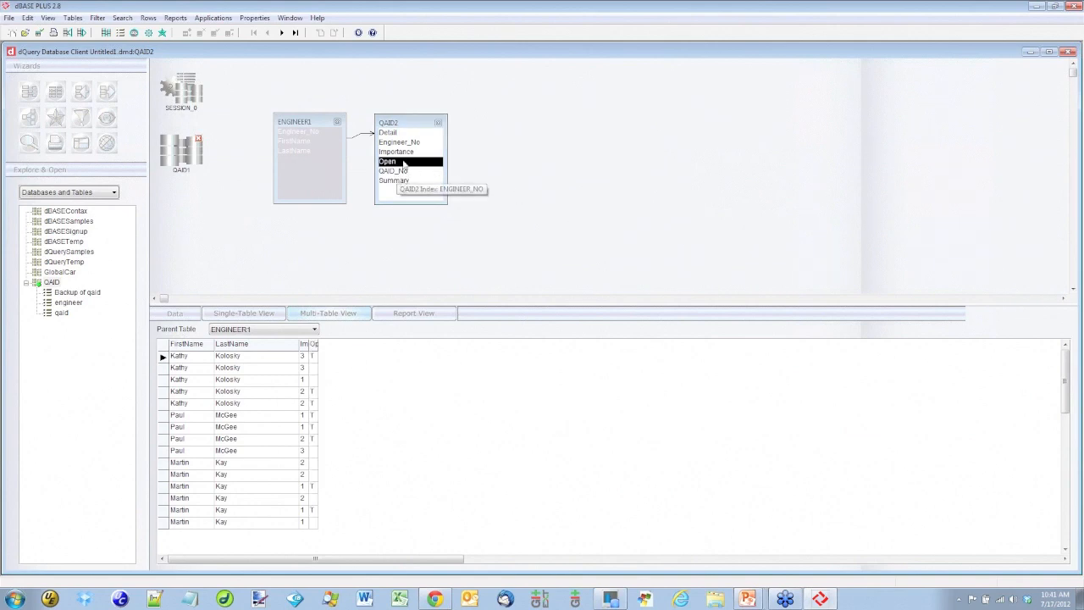
left_click_drag(401, 181, 380, 361)
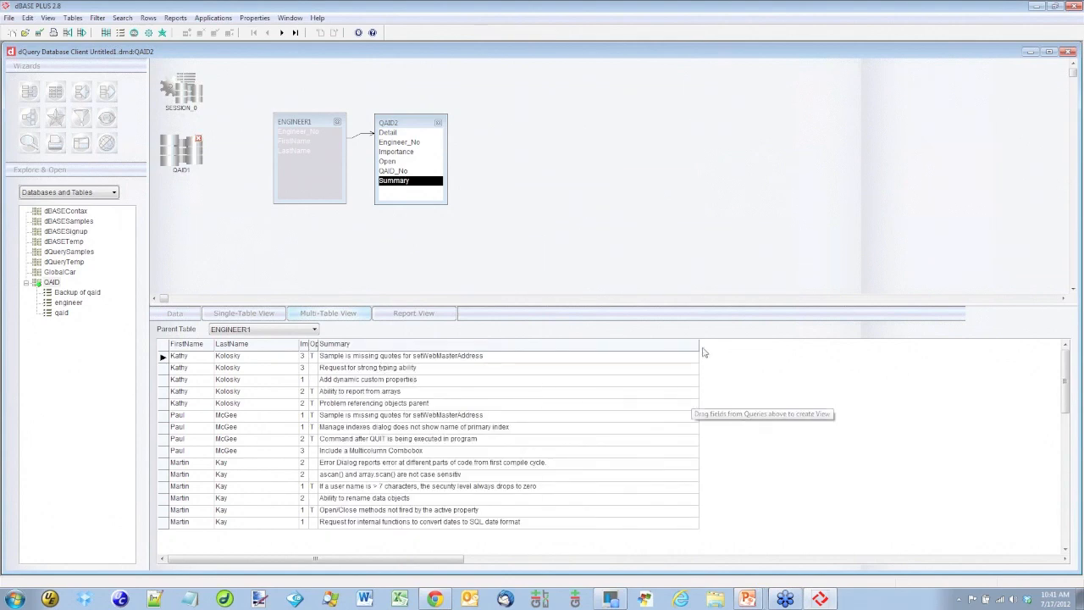
Step: Narrow the Summary column, widen the Importance and Open columns, and display the automatic report of the multi-table view
left_click_drag(699, 343, 590, 342)
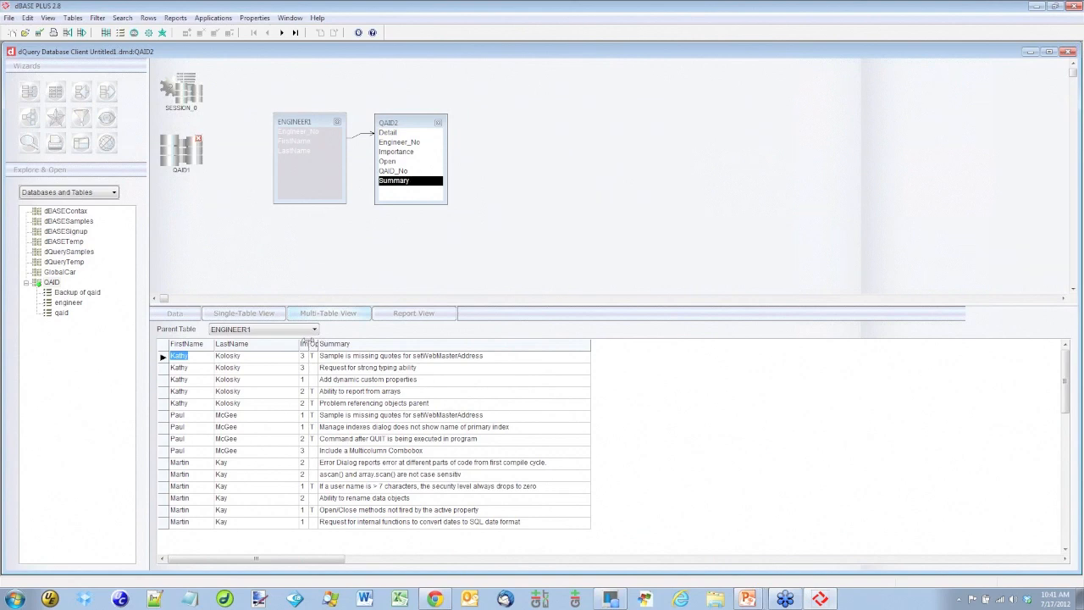
left_click_drag(321, 341, 360, 348)
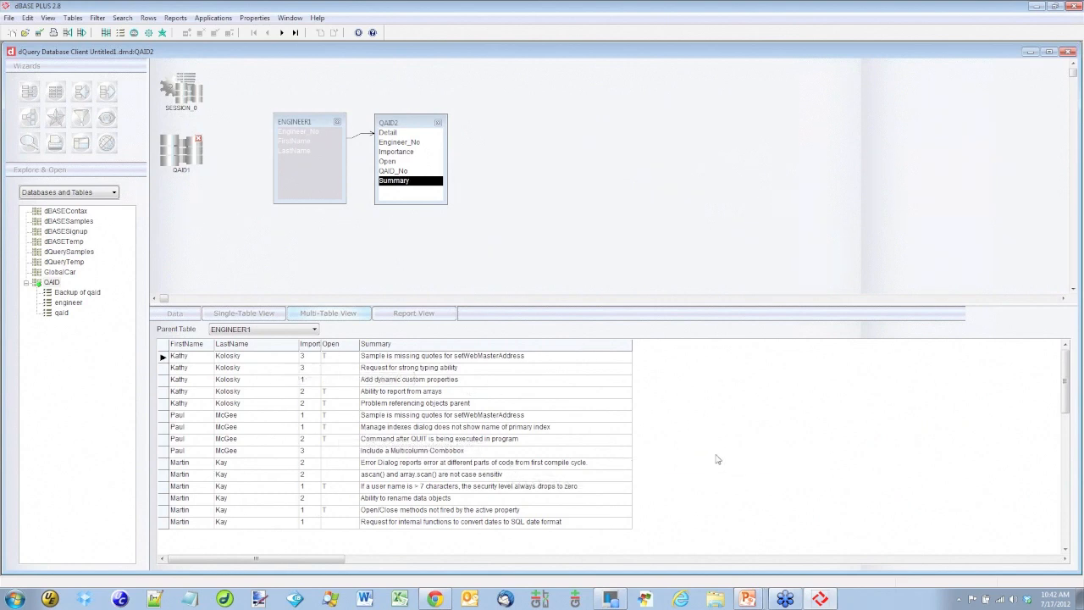
left_click(426, 314)
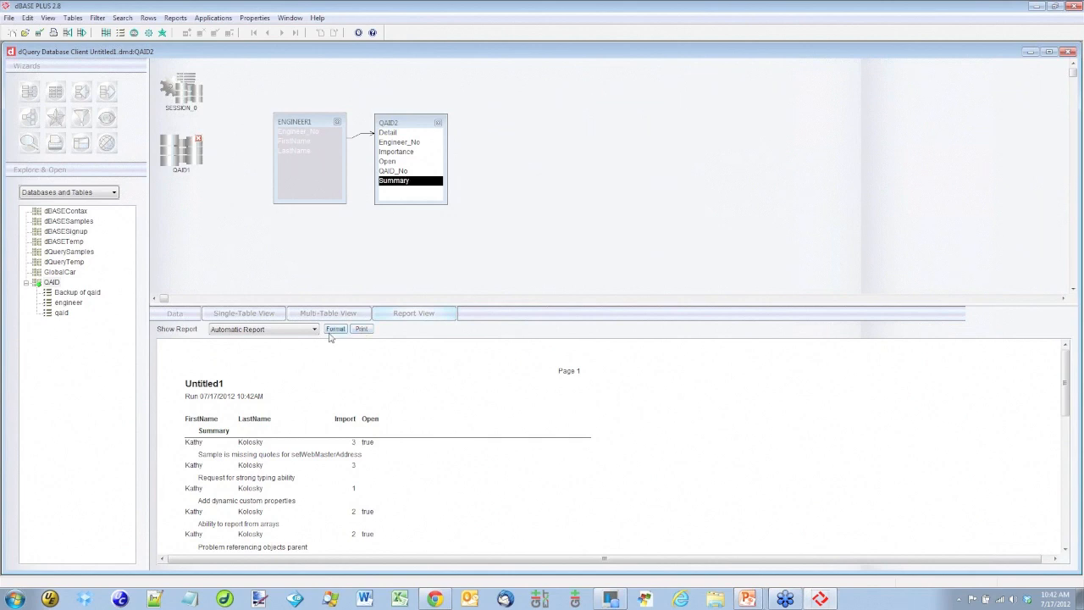
Step: Format the automatic report with landscape orientation and color shading on alternate lines
left_click(333, 329)
left_click_drag(985, 167, 742, 265)
left_click(722, 312)
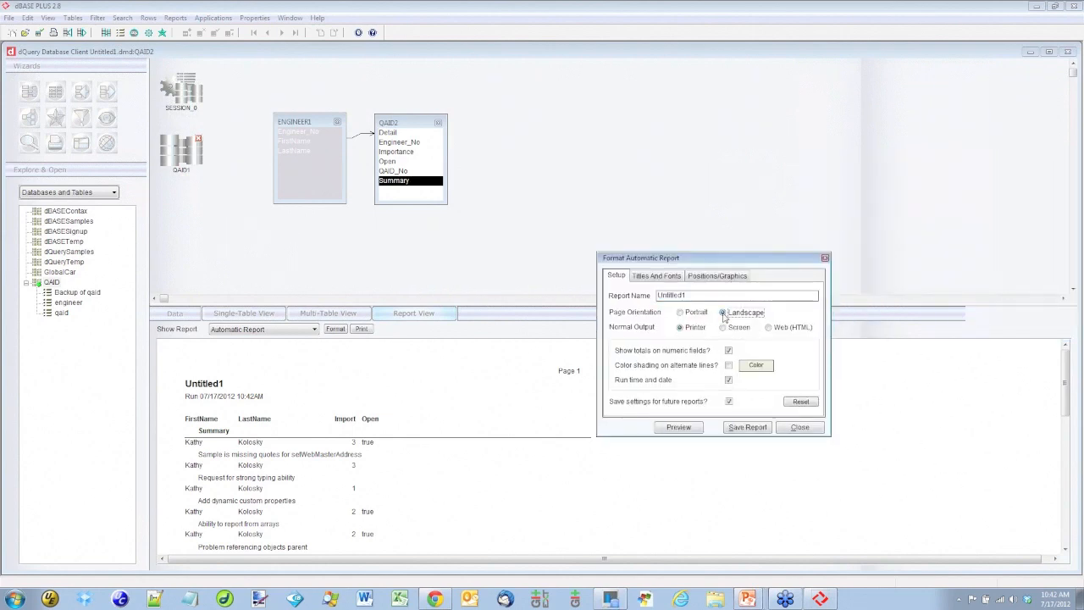
left_click(728, 366)
Step: Set the automatic report's first title to Issues and preview the formatted report
left_click(673, 277)
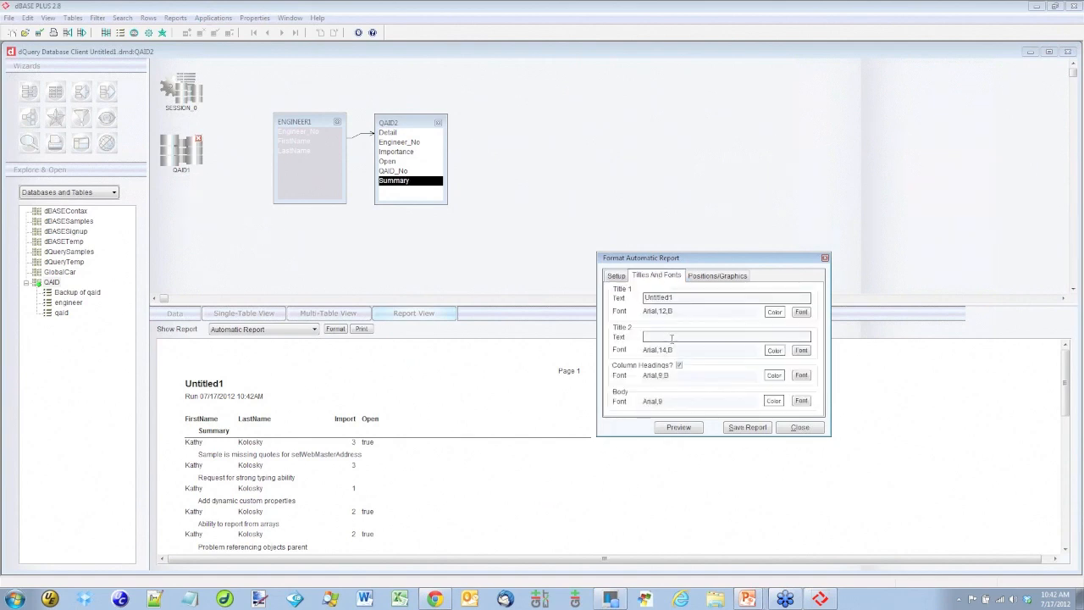
left_click_drag(692, 296, 590, 315)
type("Issues")
left_click(680, 428)
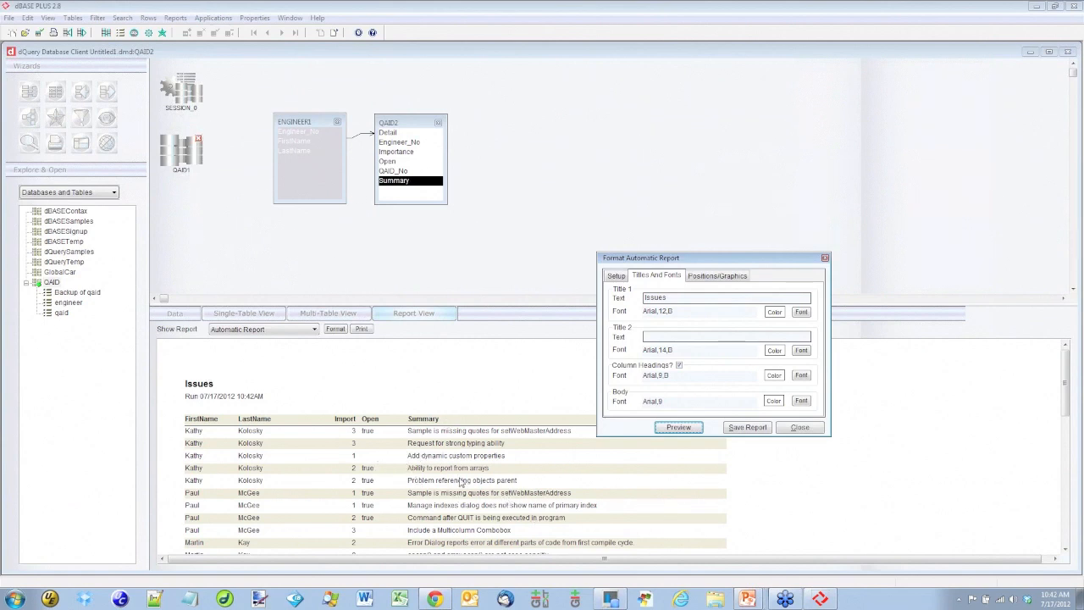
left_click(800, 426)
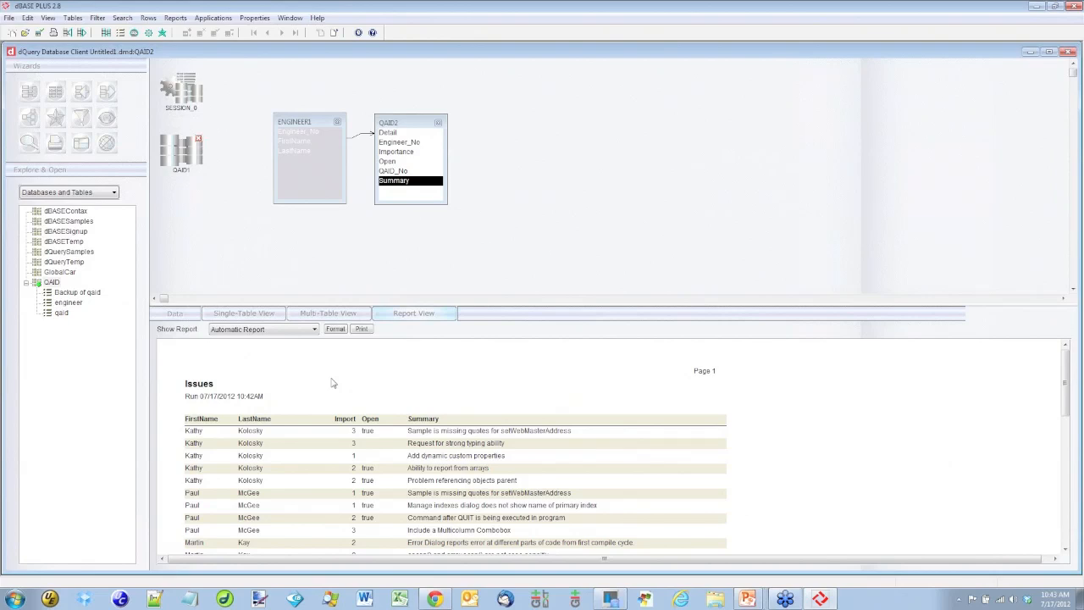
Step: Start exporting the multi-table view's data as an MS Excel Spreadsheet
left_click(351, 315)
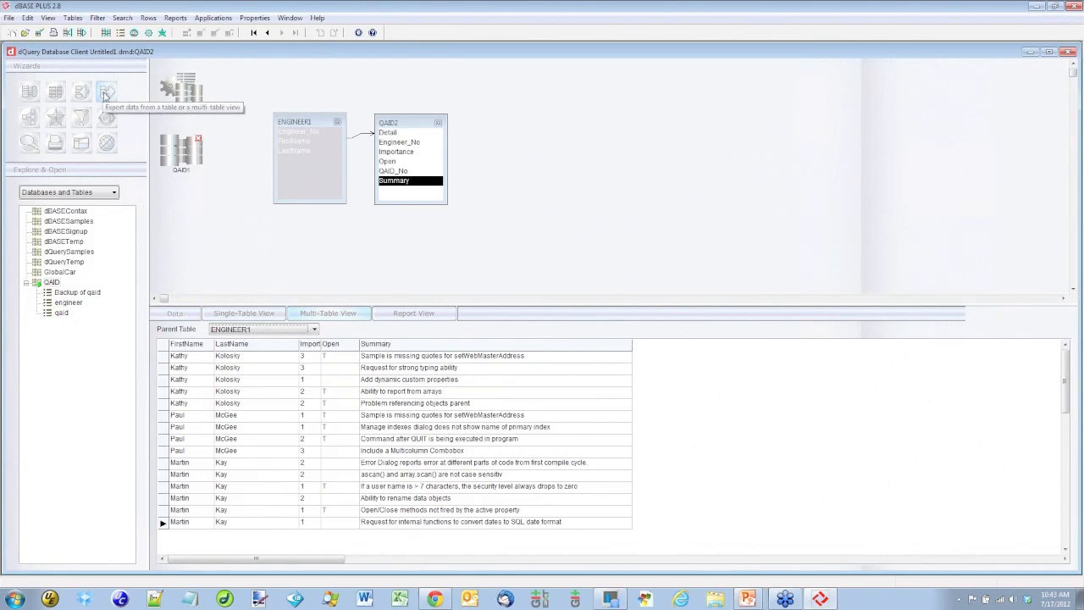
left_click(105, 96)
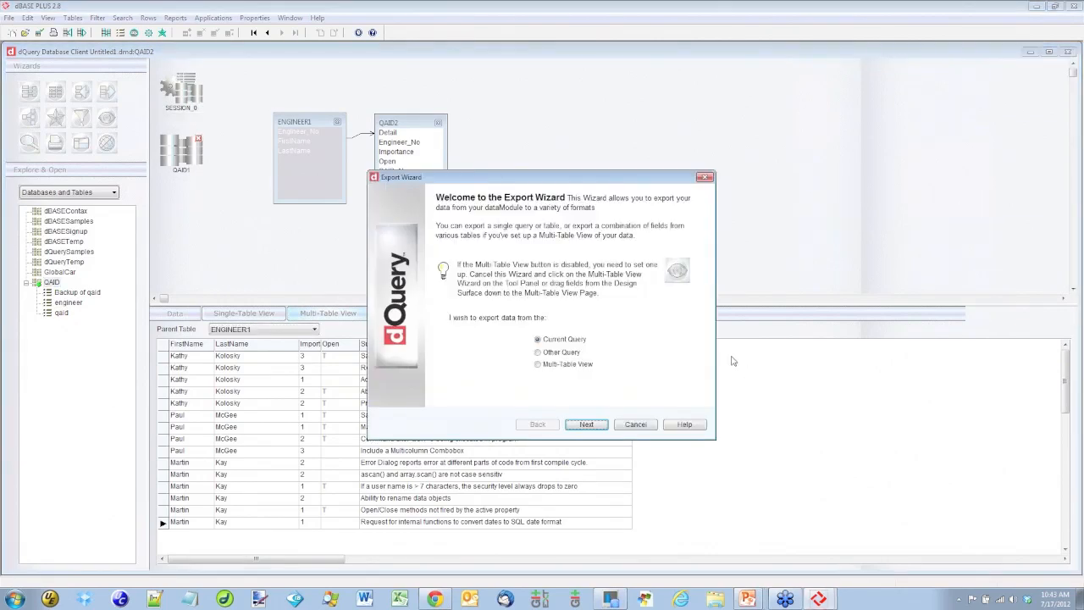
left_click(568, 364)
left_click(588, 425)
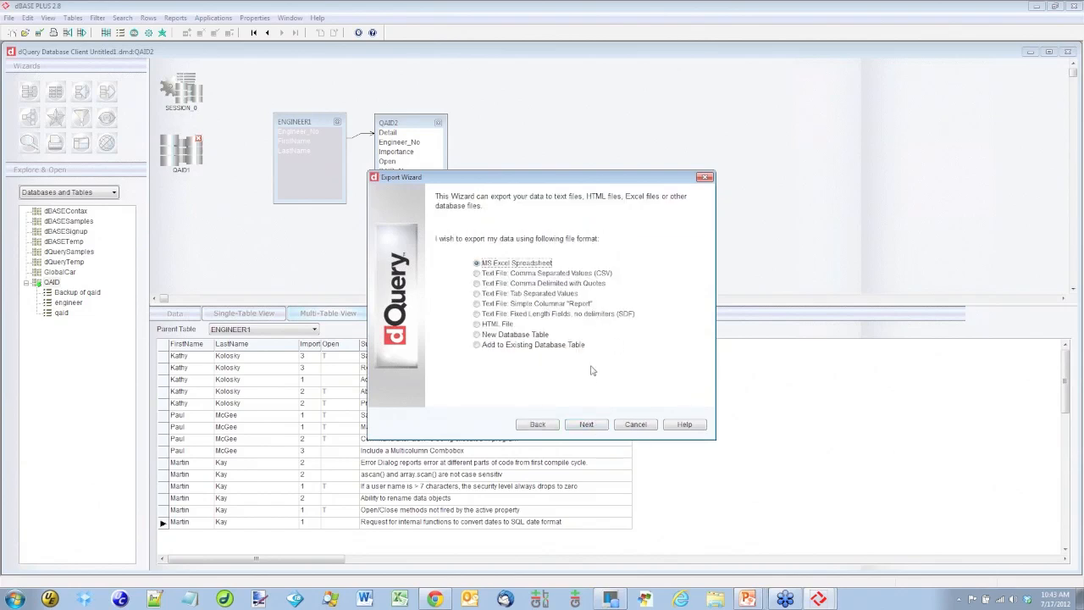
left_click(584, 426)
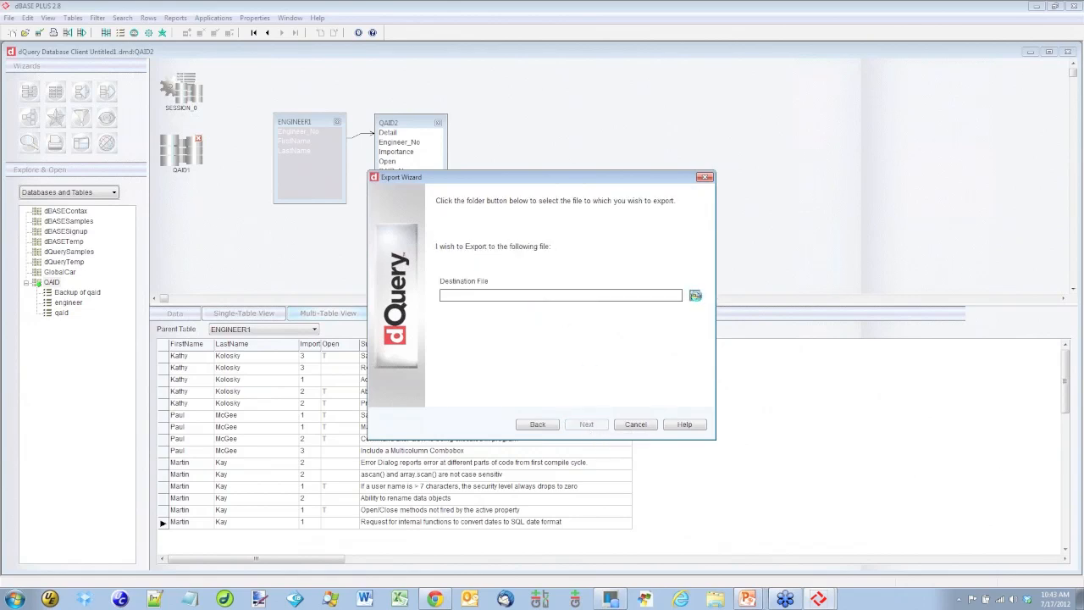
Step: Export to IssuesByEngineer.xls in the dBASEPlusGettingStarted folder, with the spreadsheet set to open on completion
left_click(694, 296)
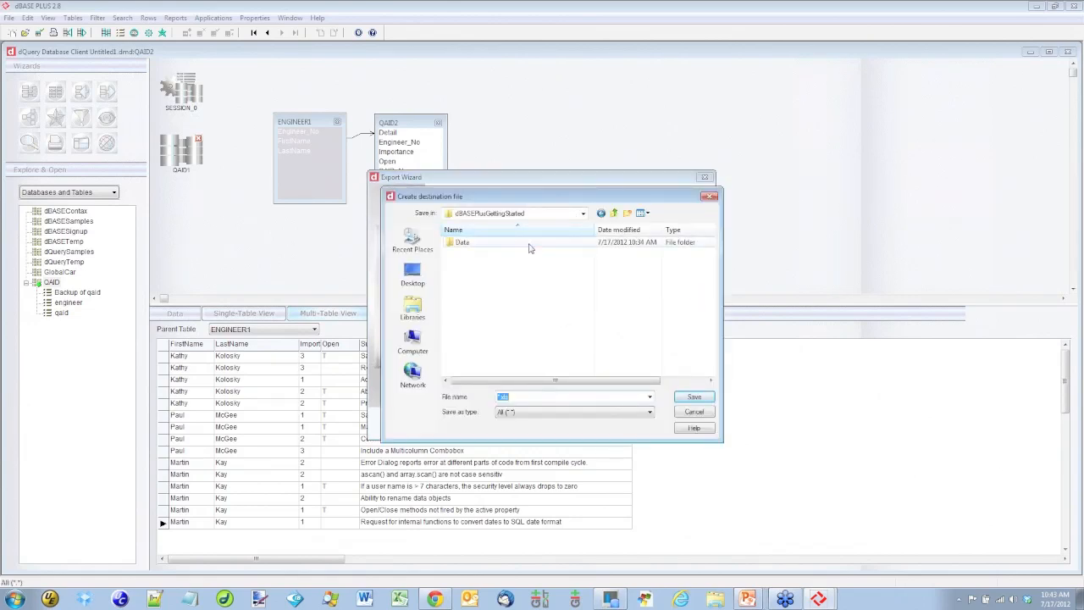
left_click(498, 396)
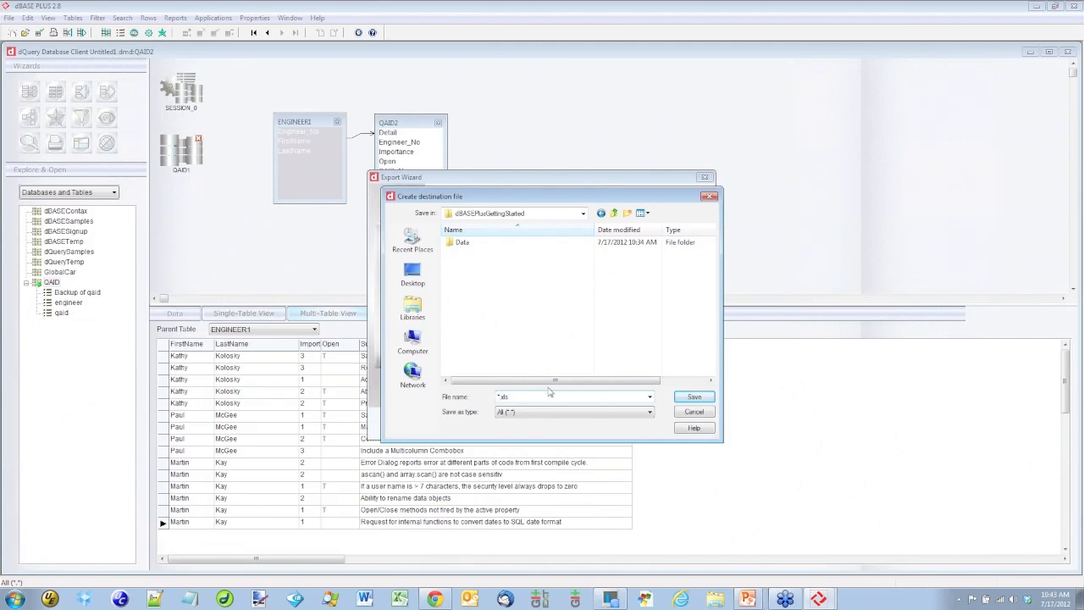
type("Issues")
type("Engineer")
key("Return")
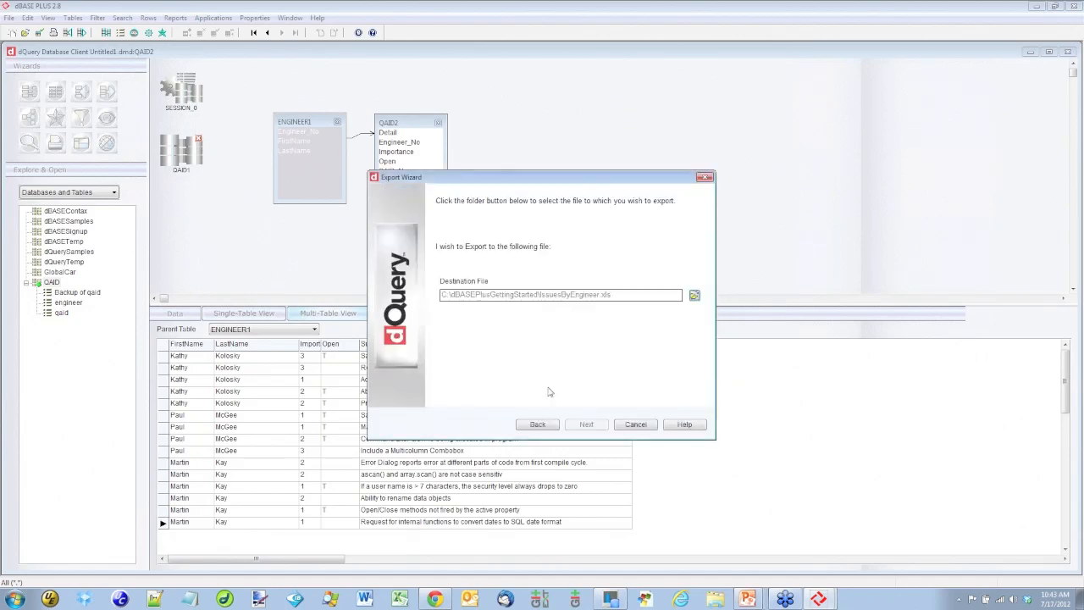
left_click(586, 425)
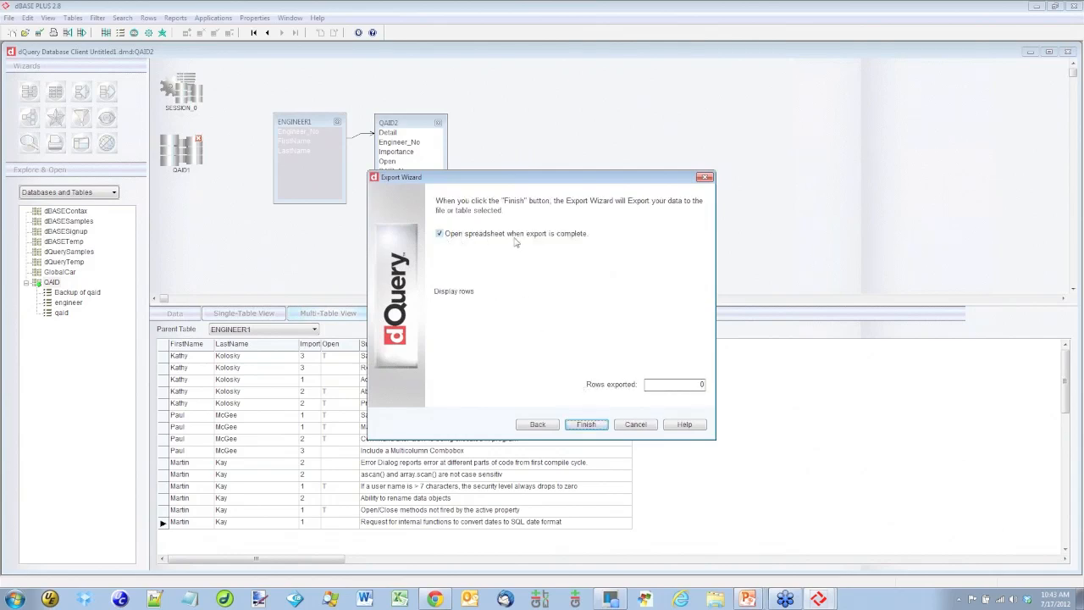
left_click(585, 424)
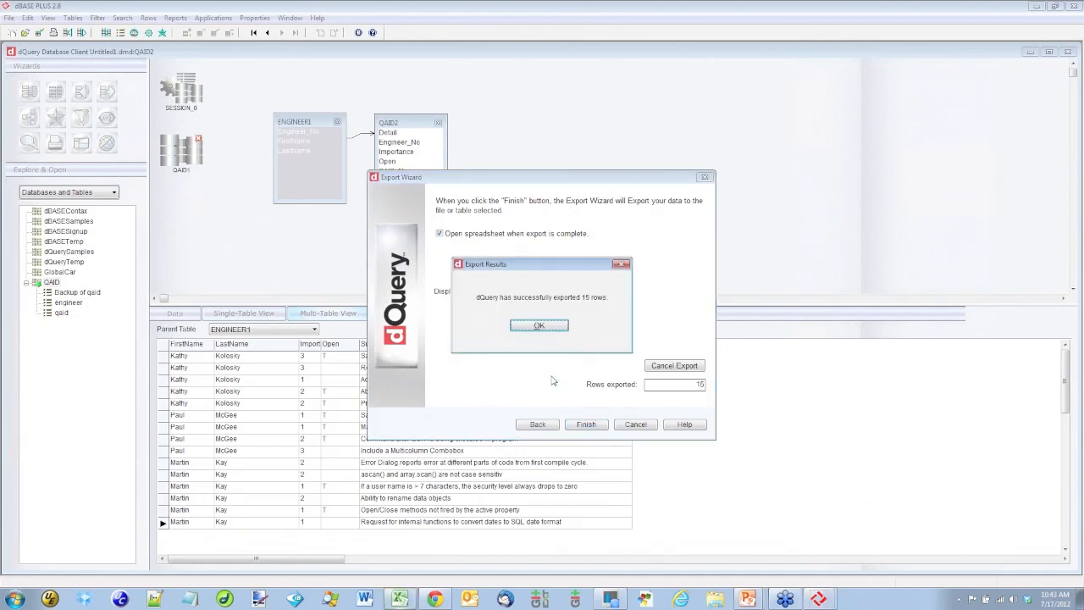
left_click(538, 327)
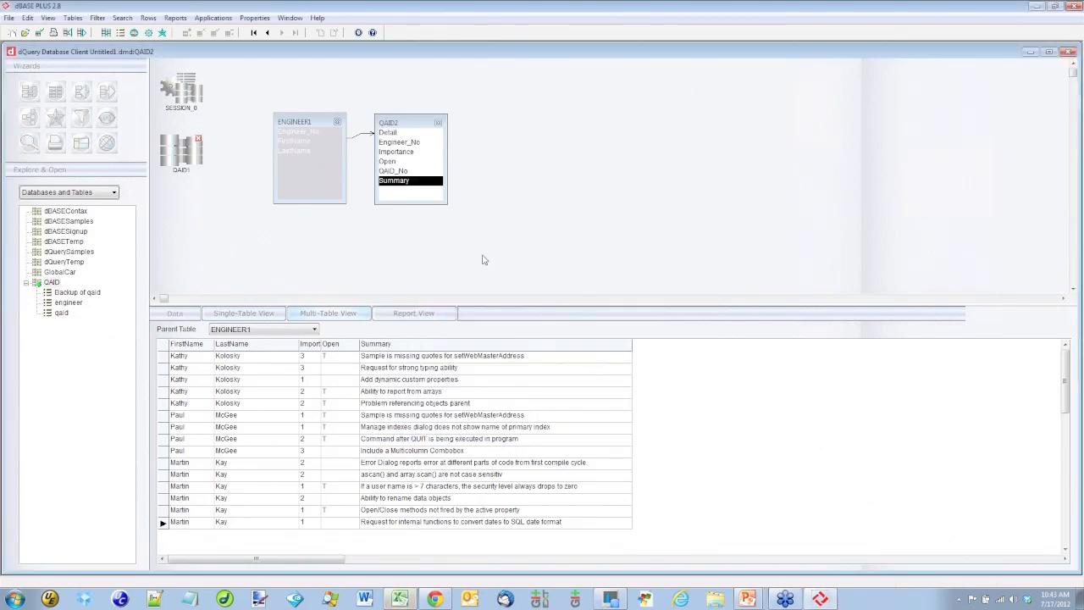
Step: Switch to Excel, examine the exported IssuesByEngineer.xls spreadsheet, and close it
left_click(402, 599)
left_click_drag(367, 112, 454, 89)
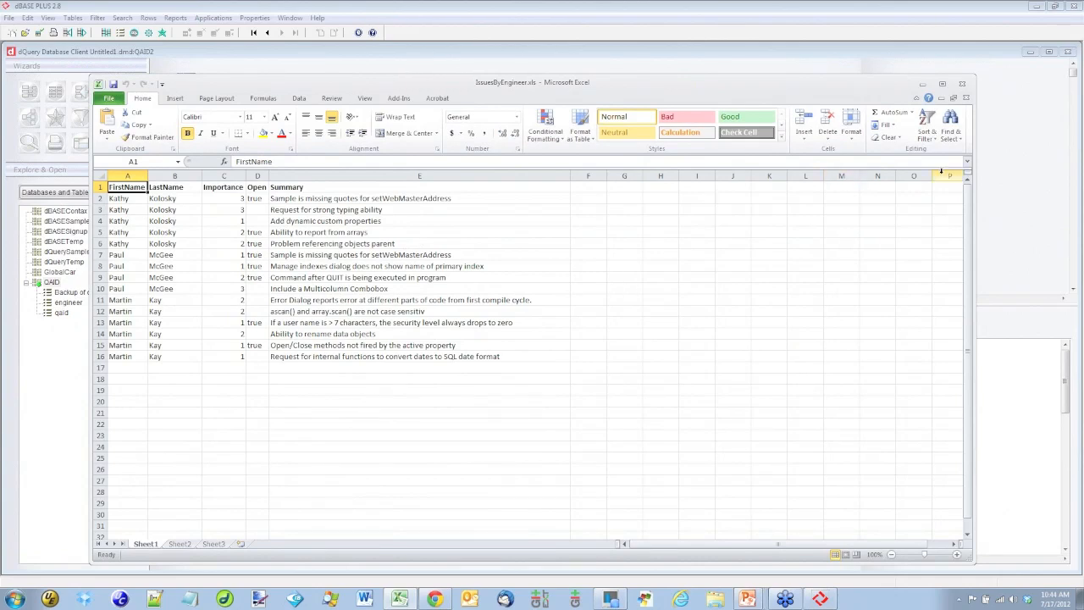
left_click(963, 86)
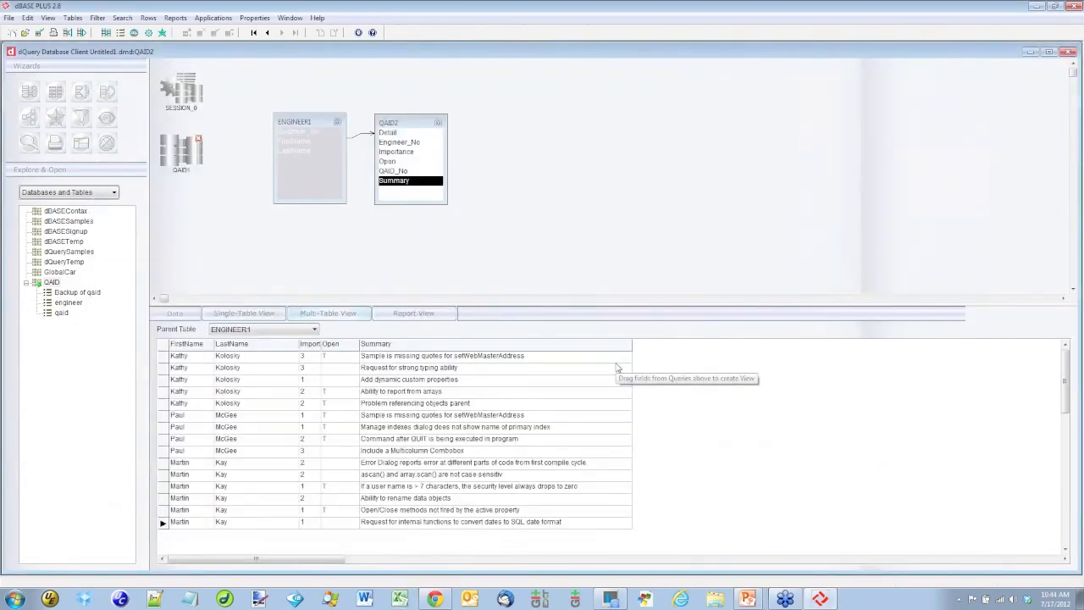
Step: Close the data module and save it as Issues.dmd in the dBASEPlusGettingStarted folder
left_click(1069, 52)
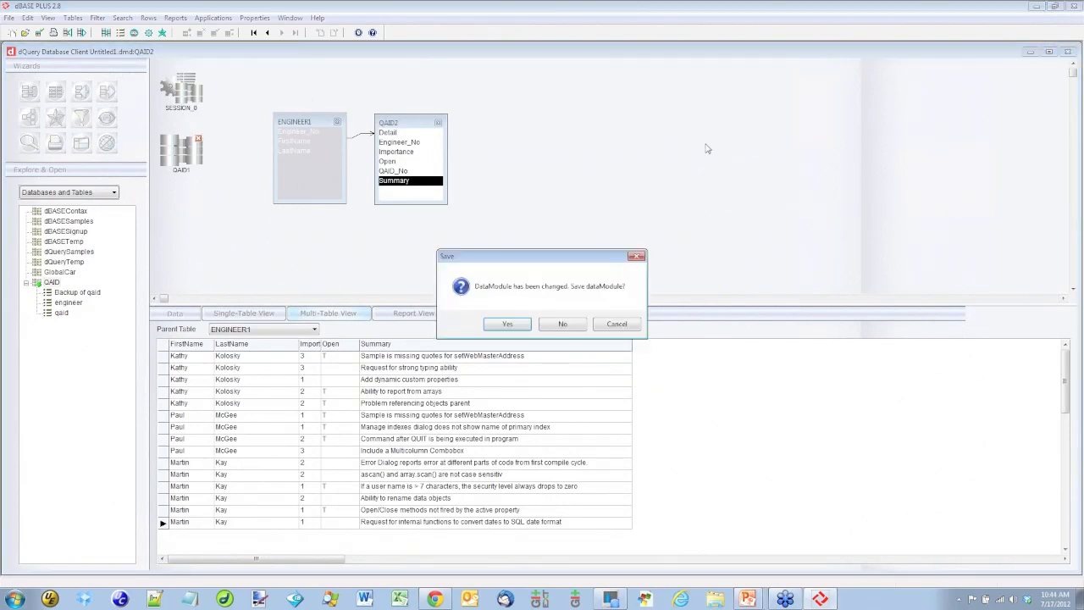
left_click(508, 325)
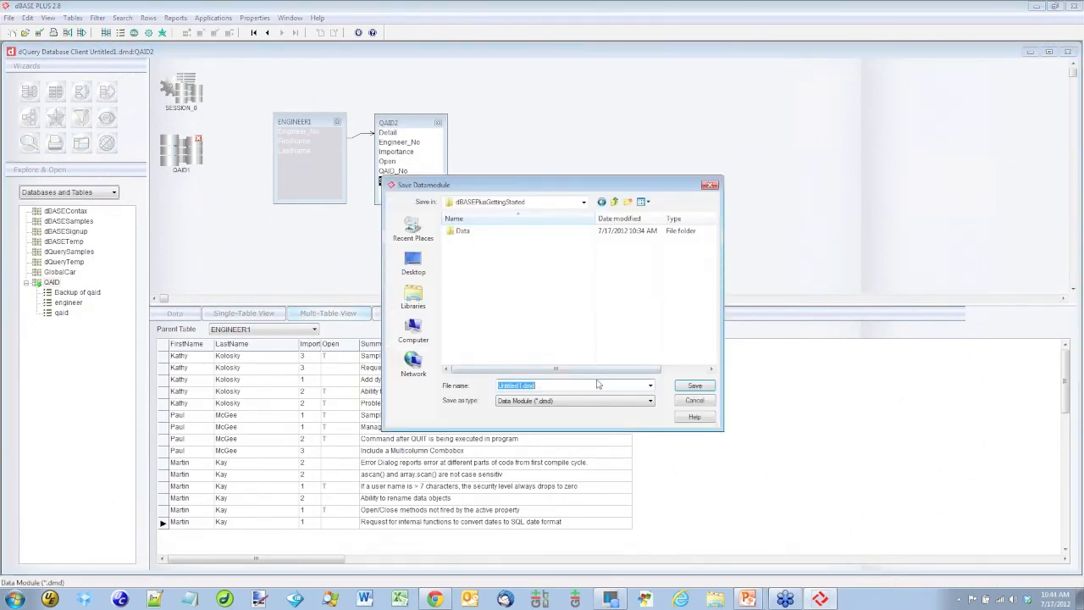
left_click_drag(522, 387, 465, 380)
key("BackSpace")
key("Return")
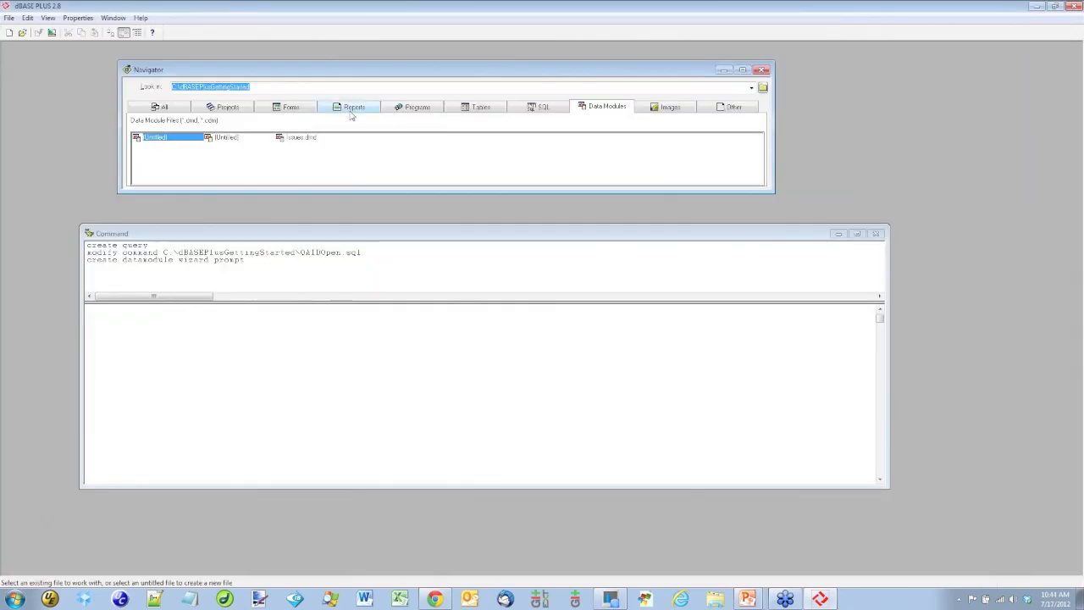
Step: Start a new report with the Report Wizard, based on qaidopen.sql from the dBASEPlusGettingStarted folder, with detail rows included
left_click(351, 109)
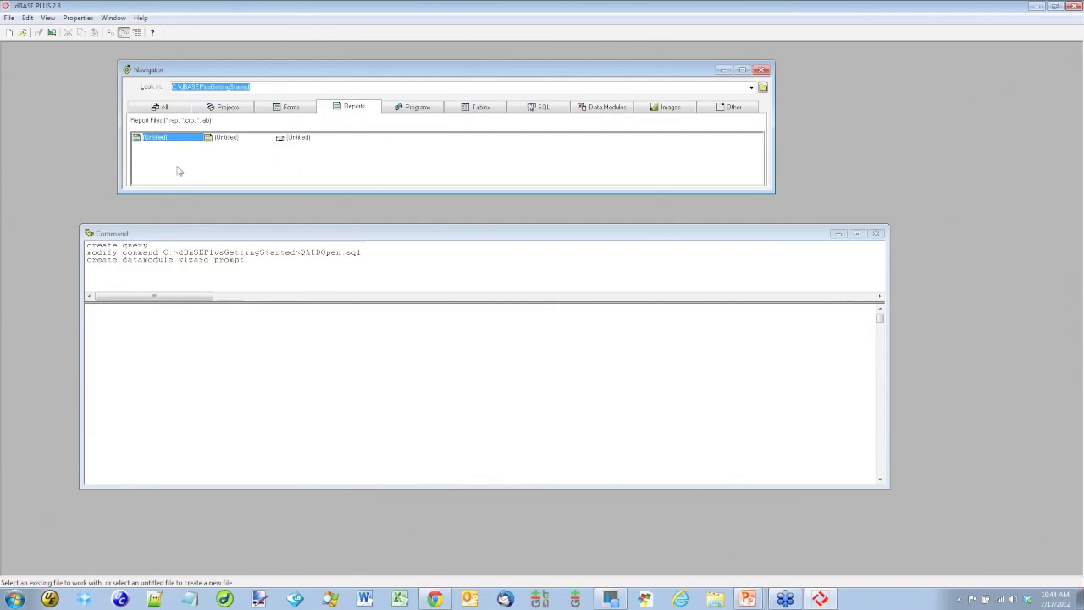
double_click(159, 137)
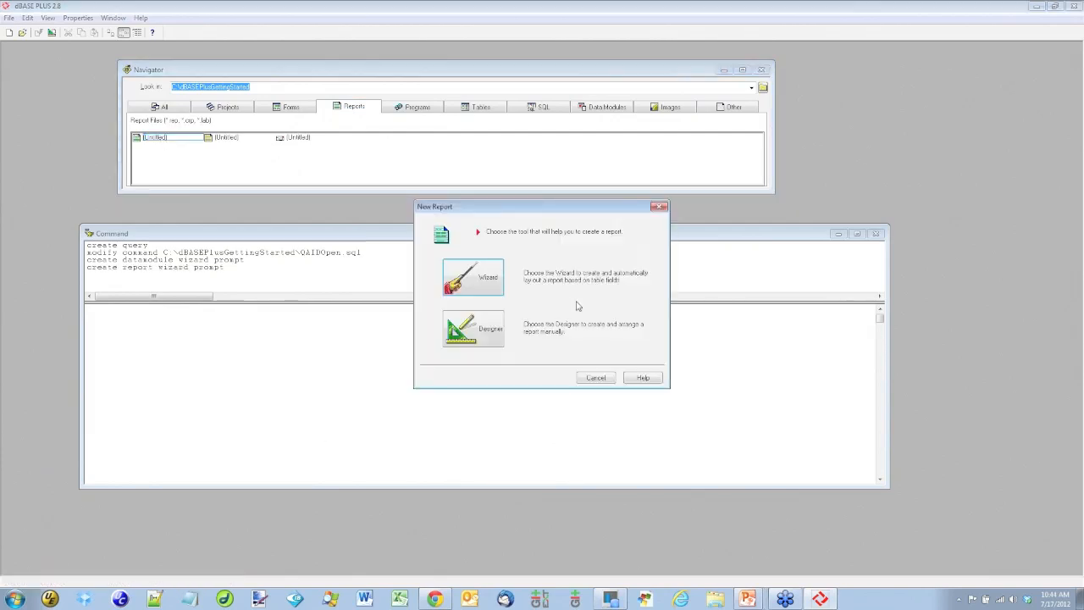
left_click(484, 284)
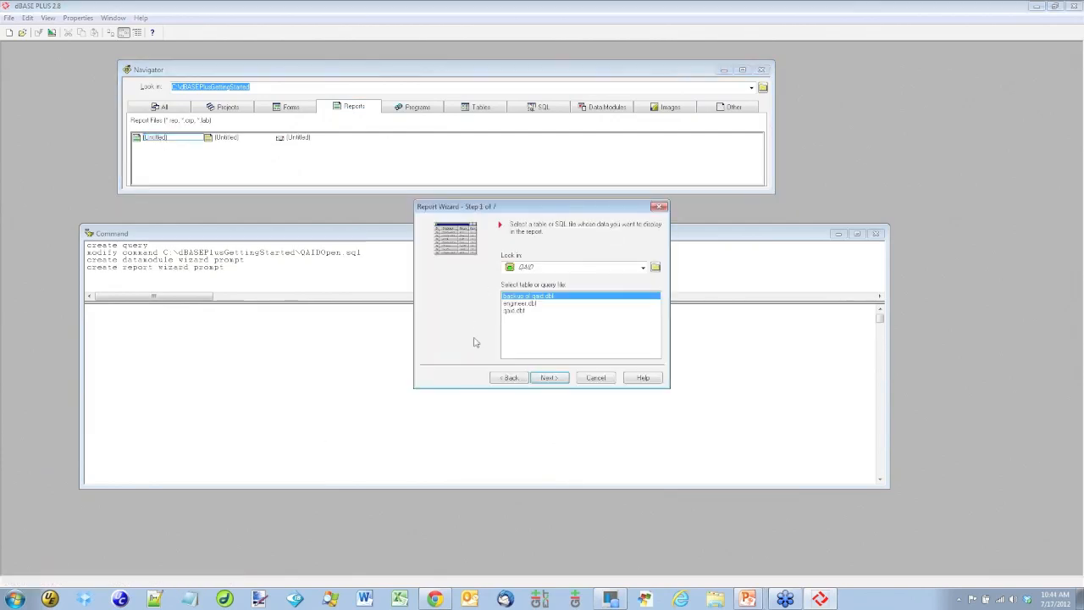
left_click_drag(595, 215, 500, 342)
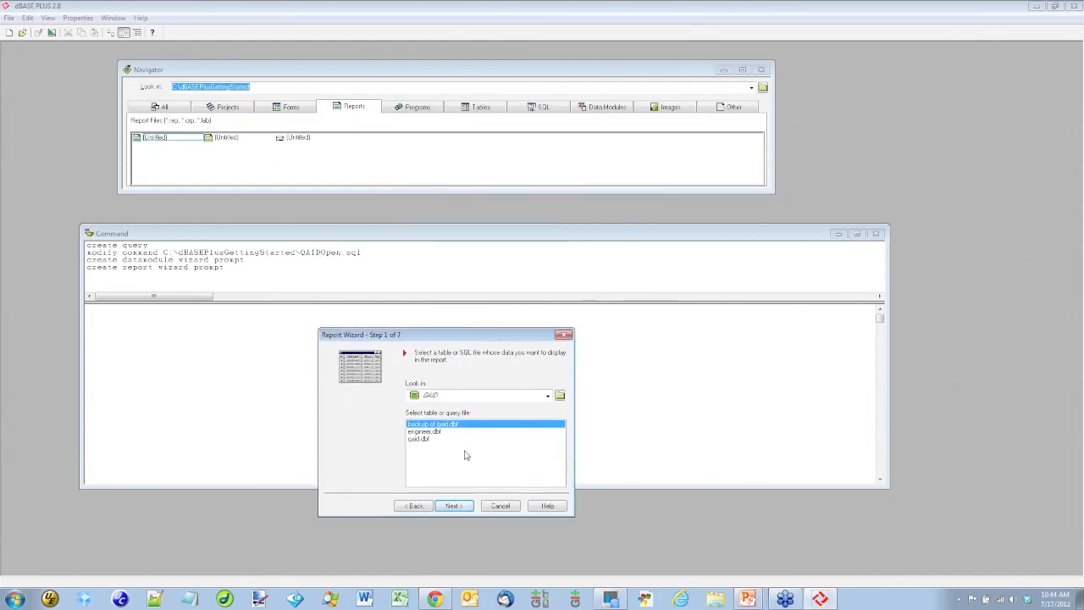
left_click(547, 396)
left_click_drag(547, 449, 546, 423)
left_click(491, 409)
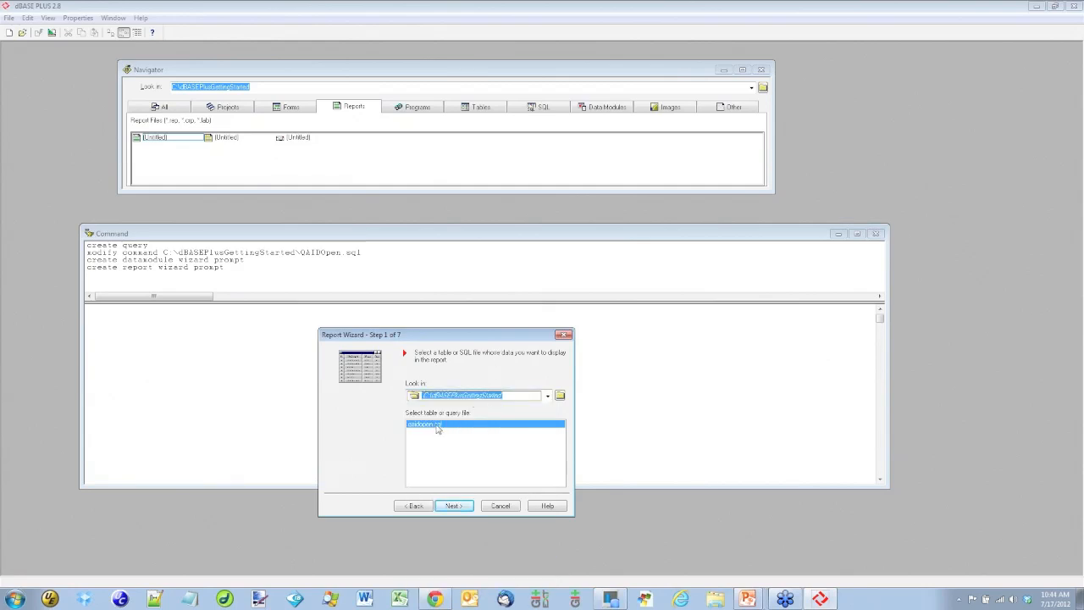
left_click(454, 505)
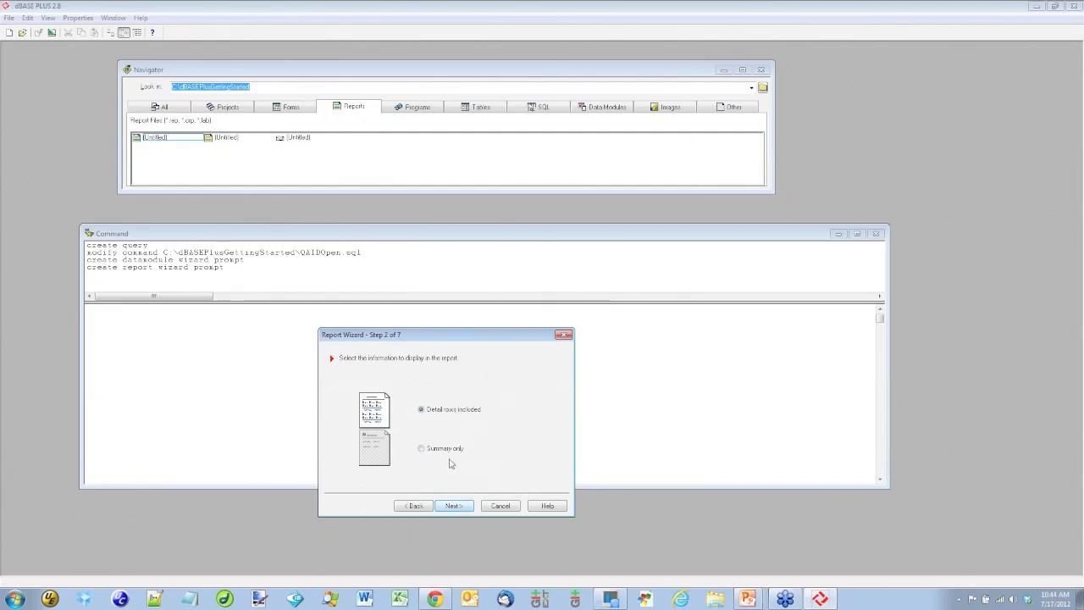
left_click(454, 506)
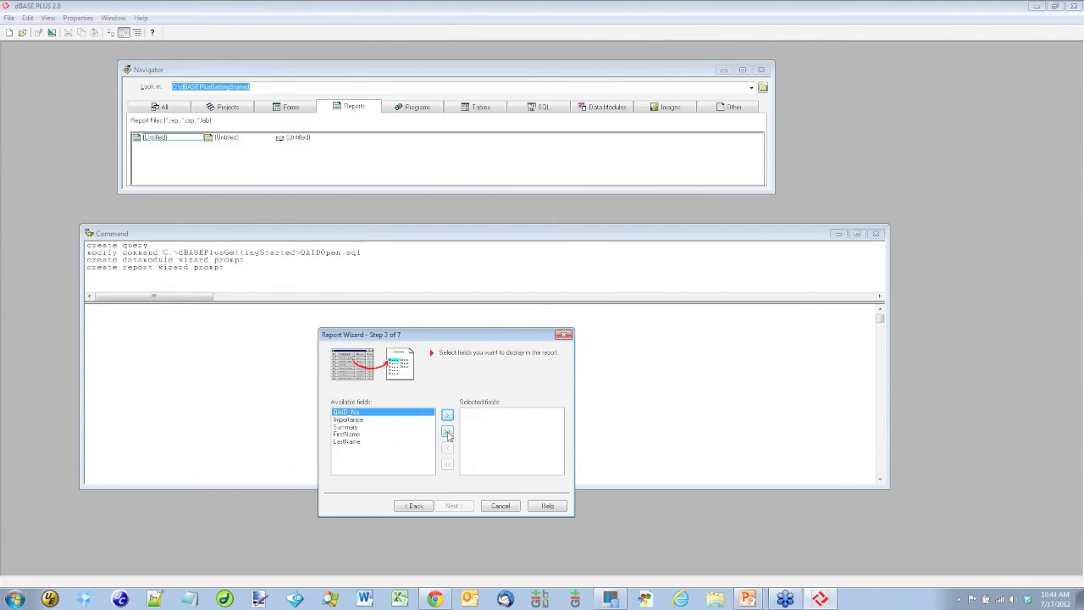
Step: Add all query fields to the report, and remove LastName and FirstName from the selection
left_click(447, 432)
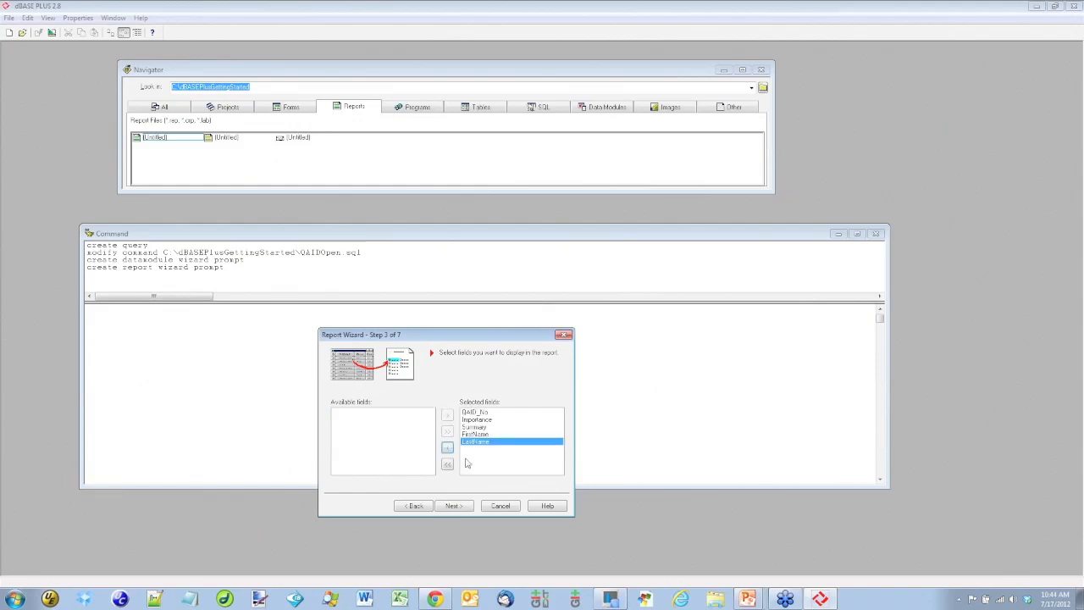
left_click_drag(480, 442, 482, 434)
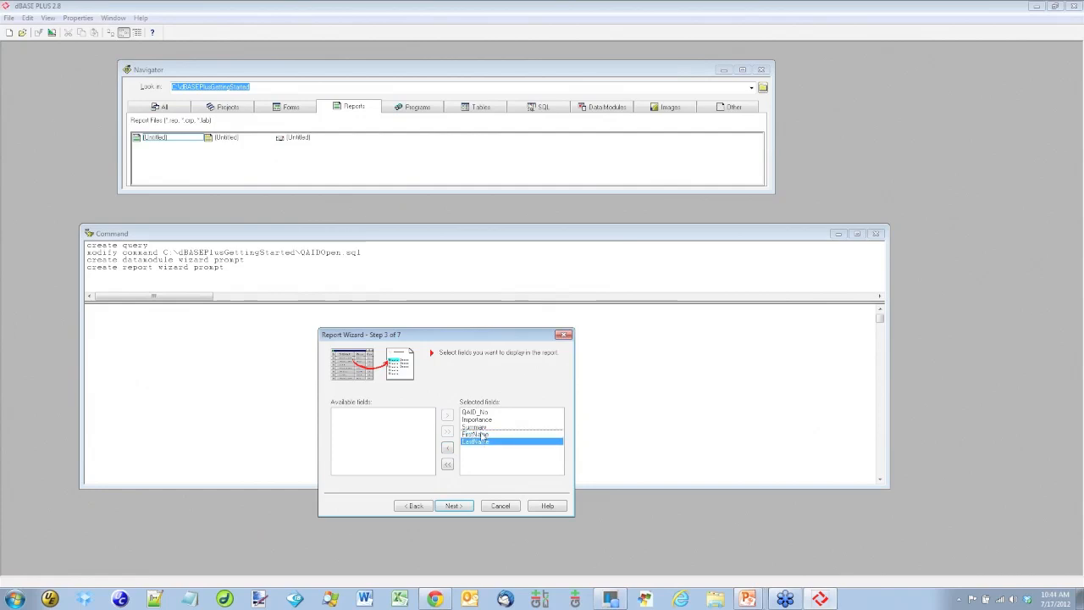
left_click(448, 449)
left_click(448, 449)
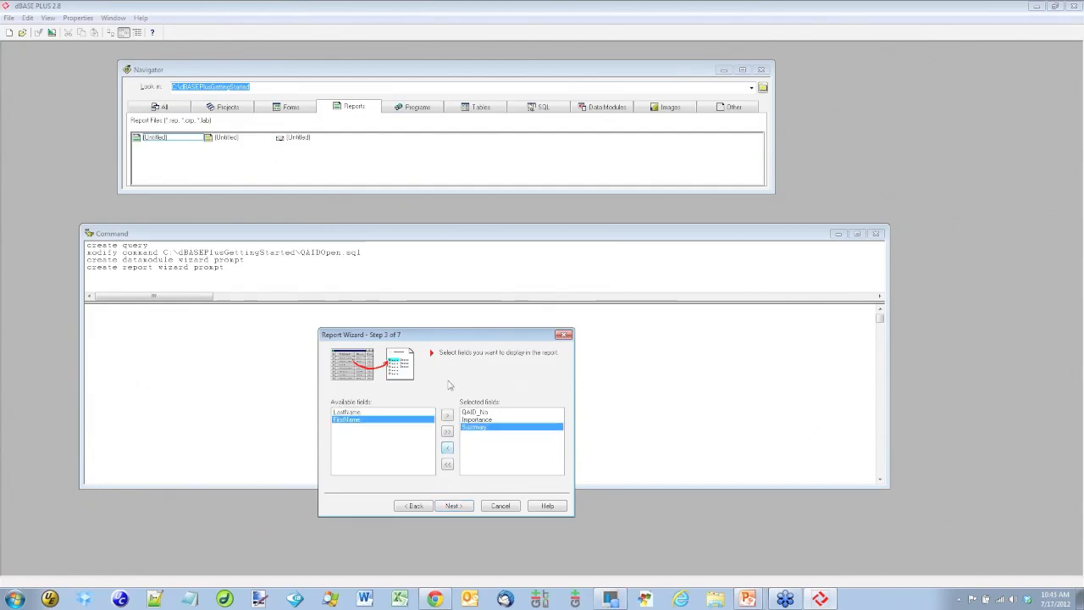
Step: Group the report rows by the LastName field in ascending order
left_click(455, 505)
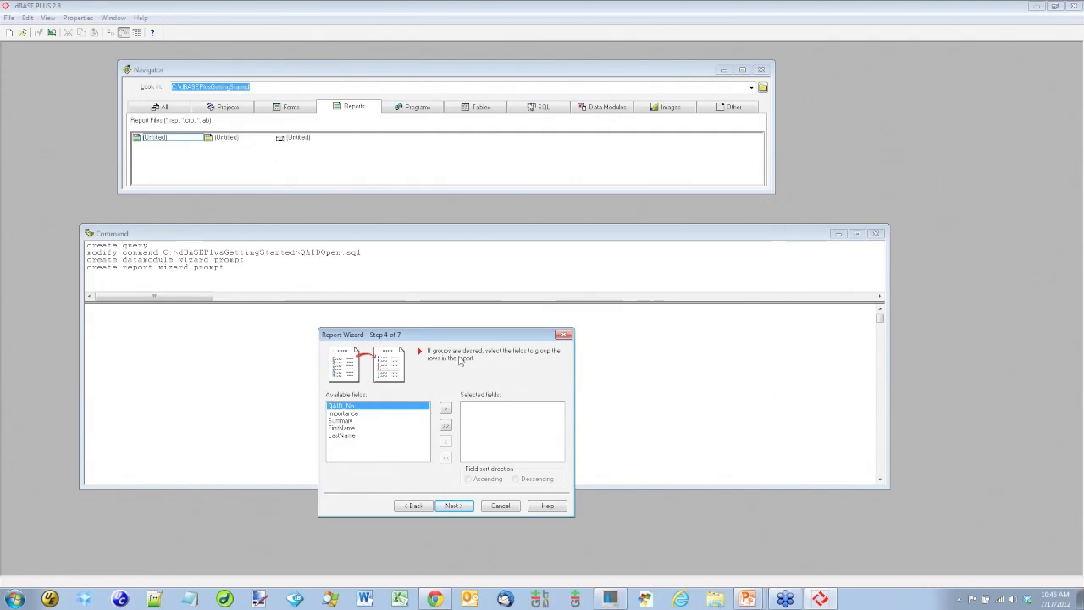
left_click(348, 435)
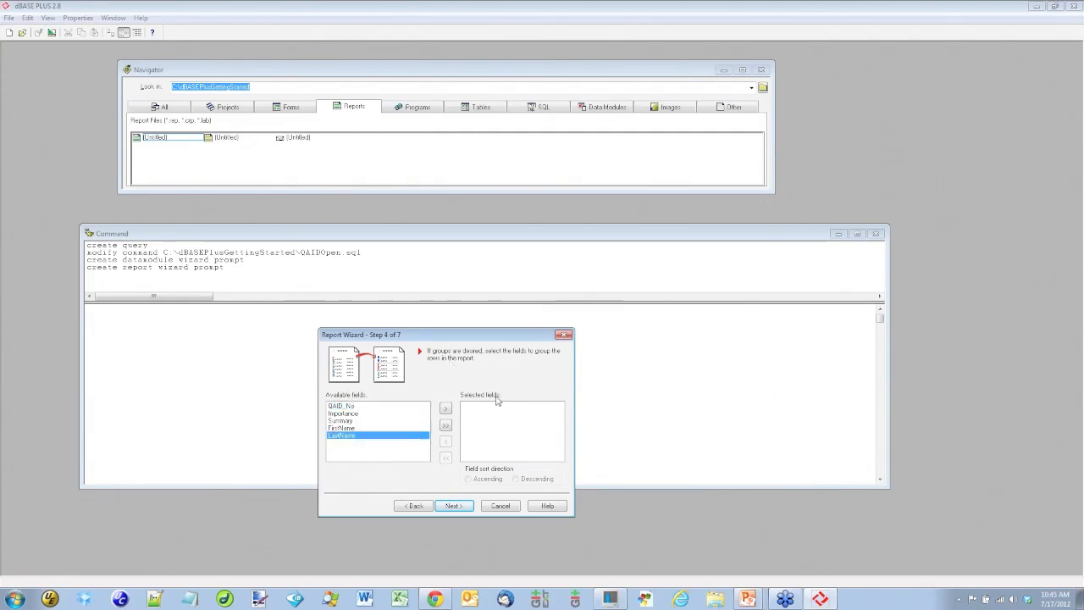
left_click(445, 408)
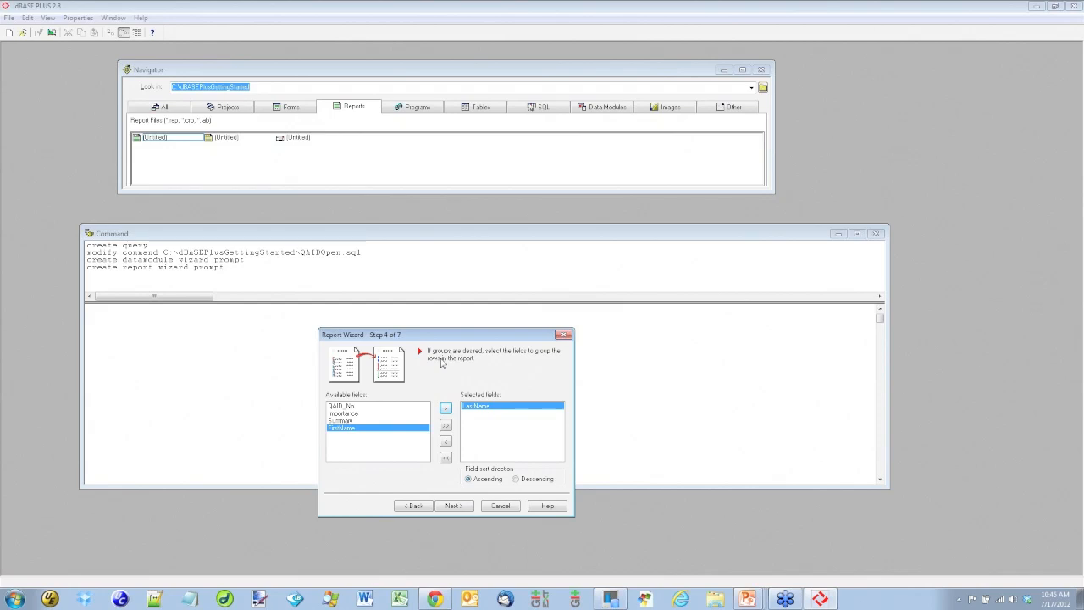
Step: Add a Count aggregate of the QAID_No field as the summary for the LastName group
left_click(454, 505)
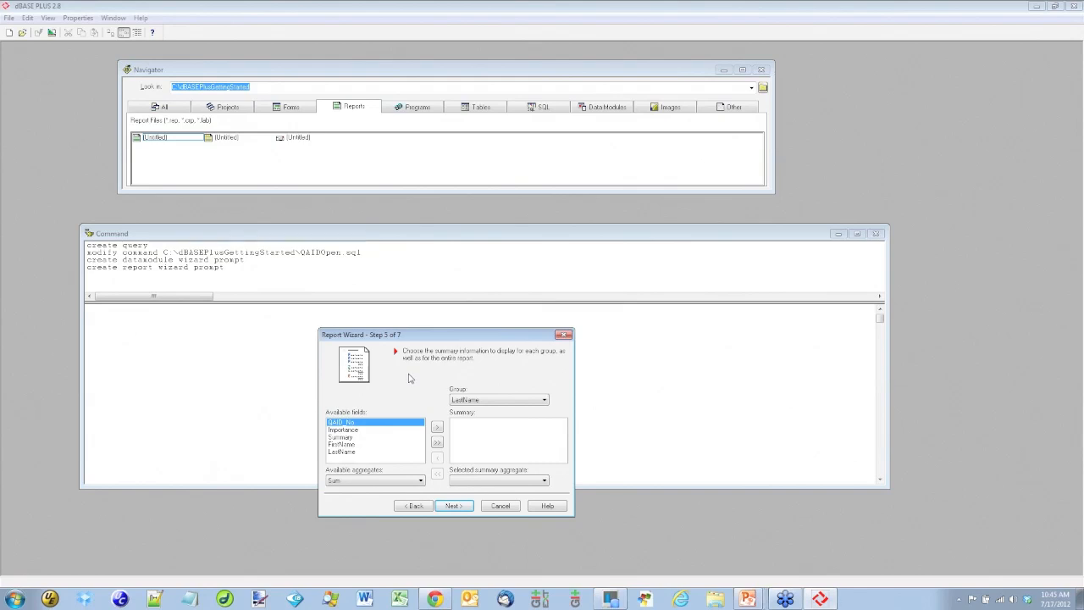
left_click(543, 402)
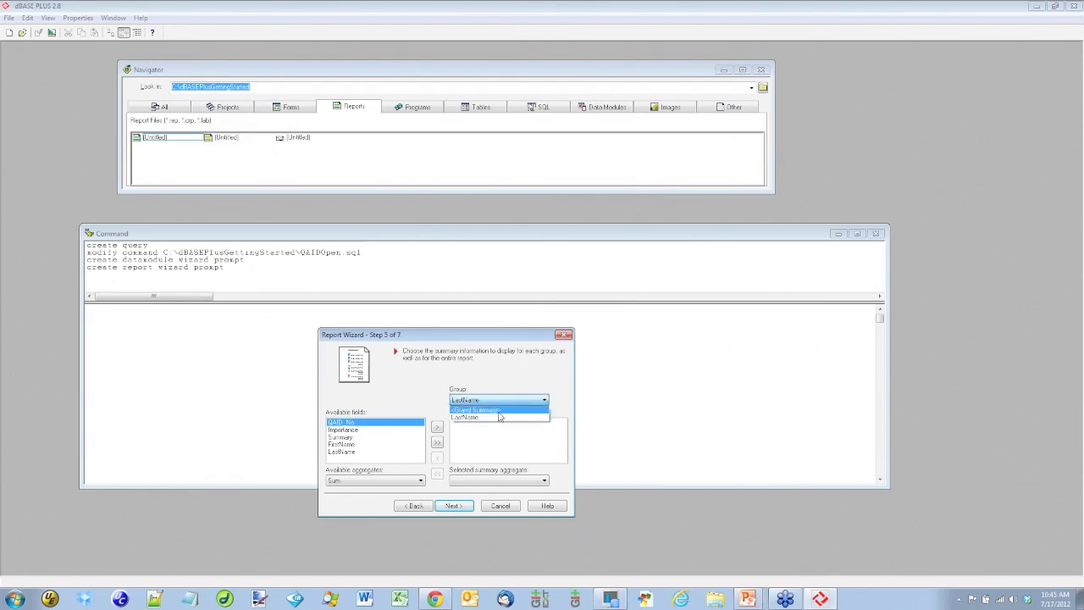
left_click(406, 398)
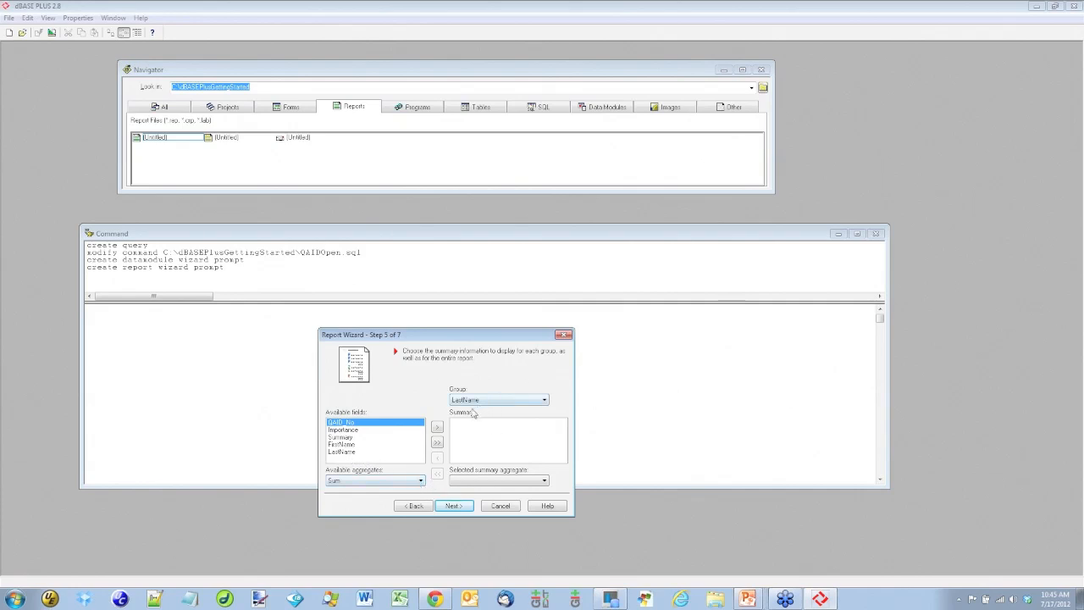
left_click(419, 481)
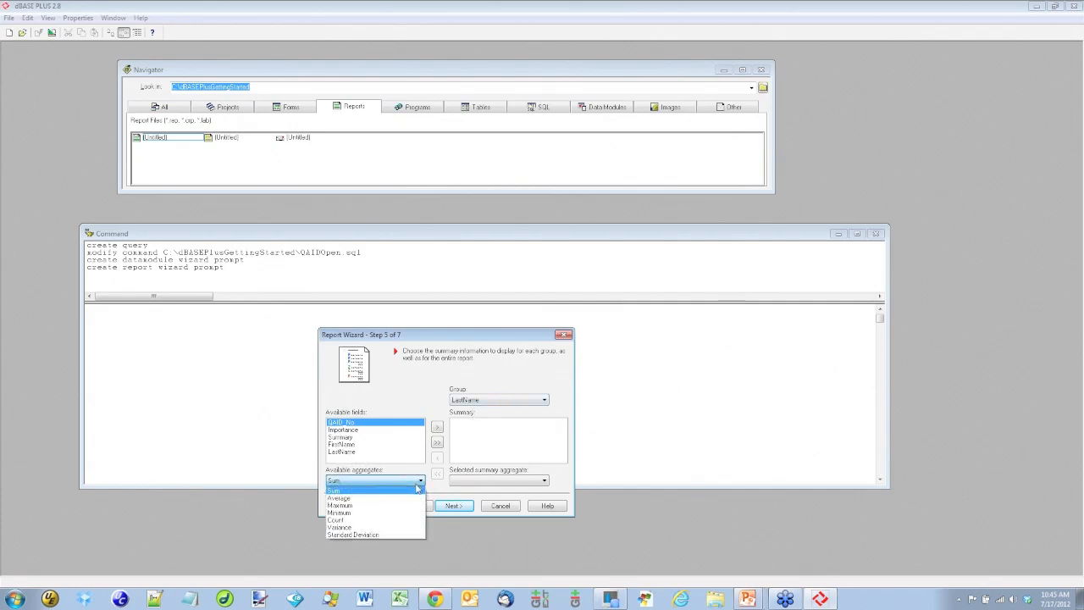
left_click(339, 519)
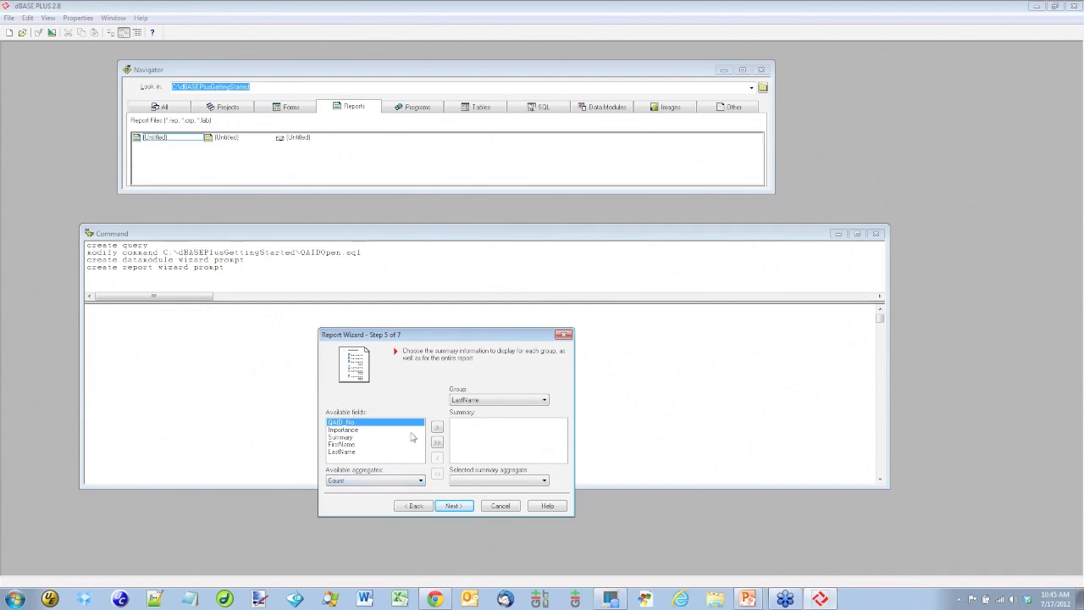
left_click(437, 426)
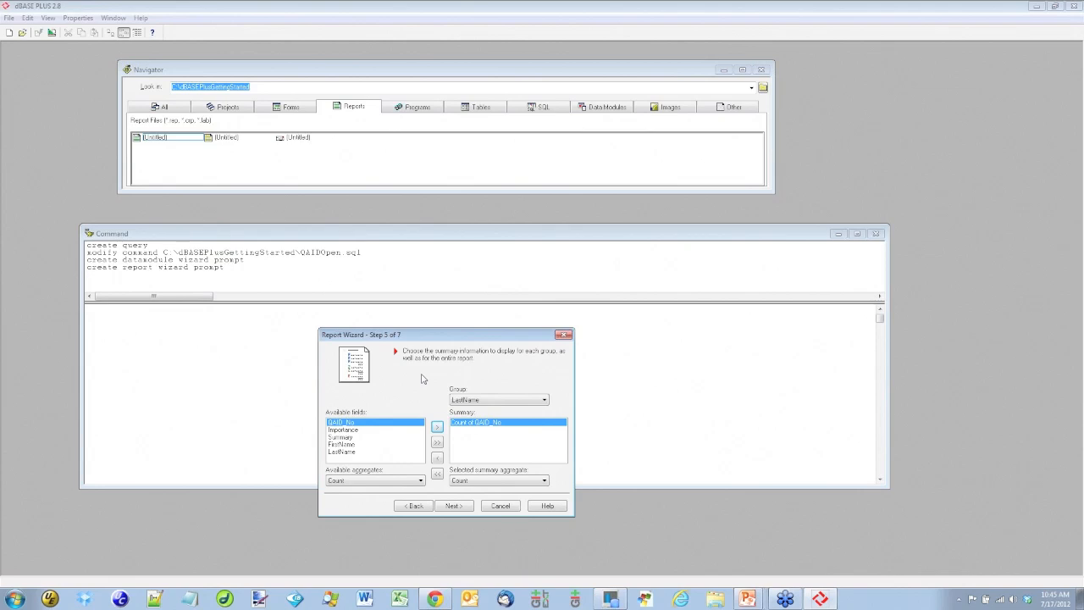
Step: Add a Count of the QAID_No field to the report's Grand Summary as well
left_click(544, 400)
left_click(484, 411)
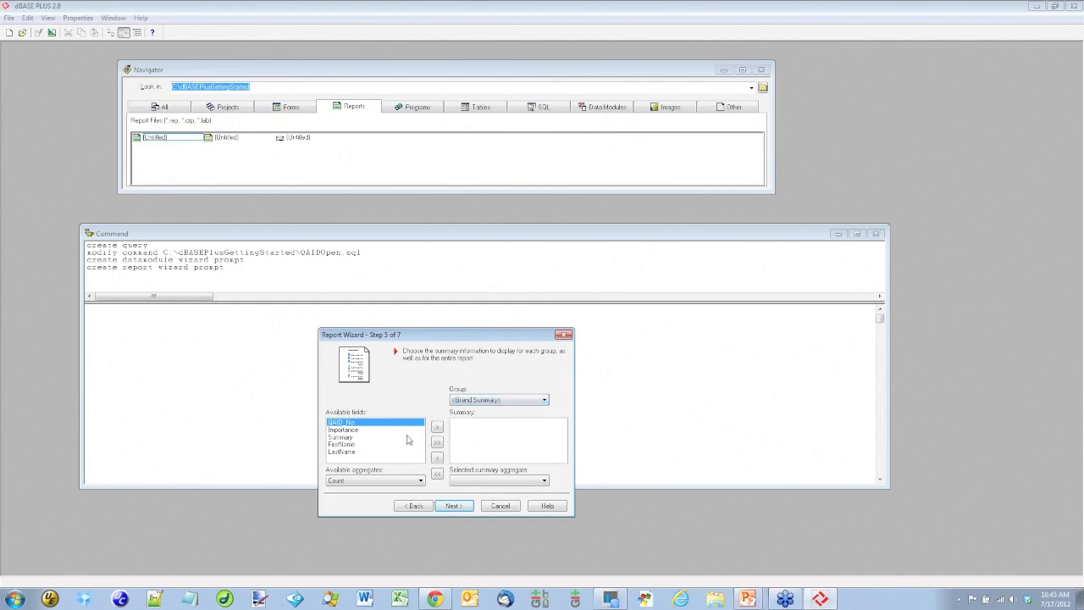
left_click(437, 427)
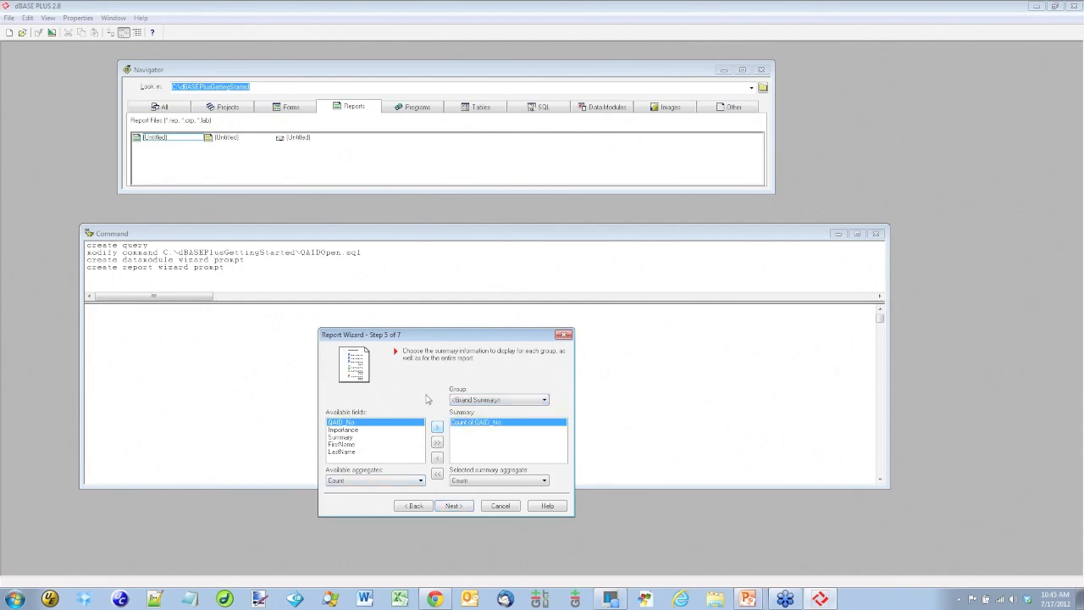
Step: Include the page number in the tabular, portrait report layout and complete the layout settings
left_click(454, 507)
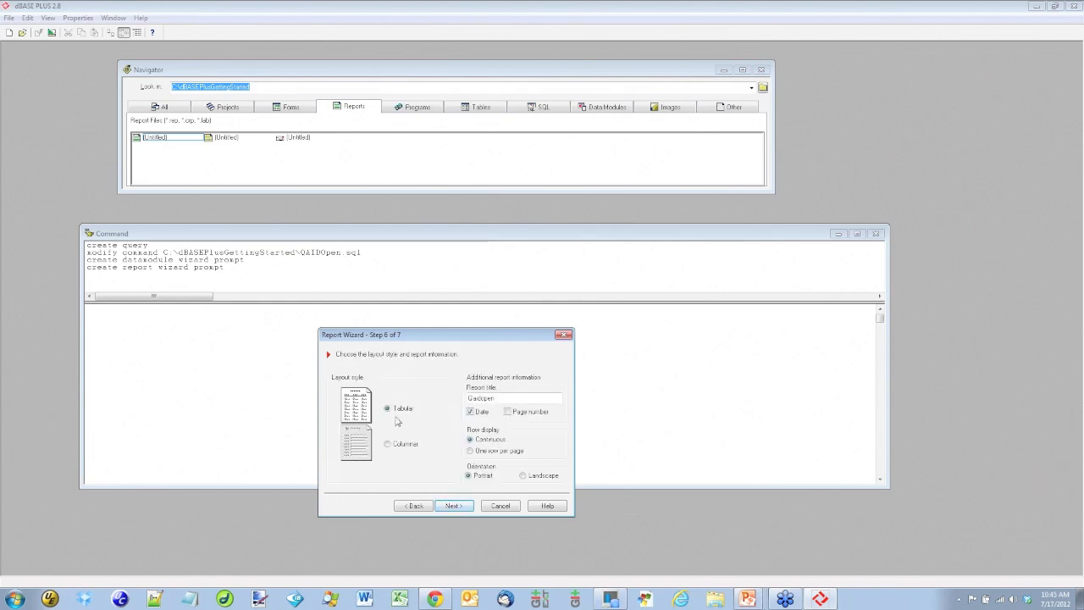
left_click(507, 411)
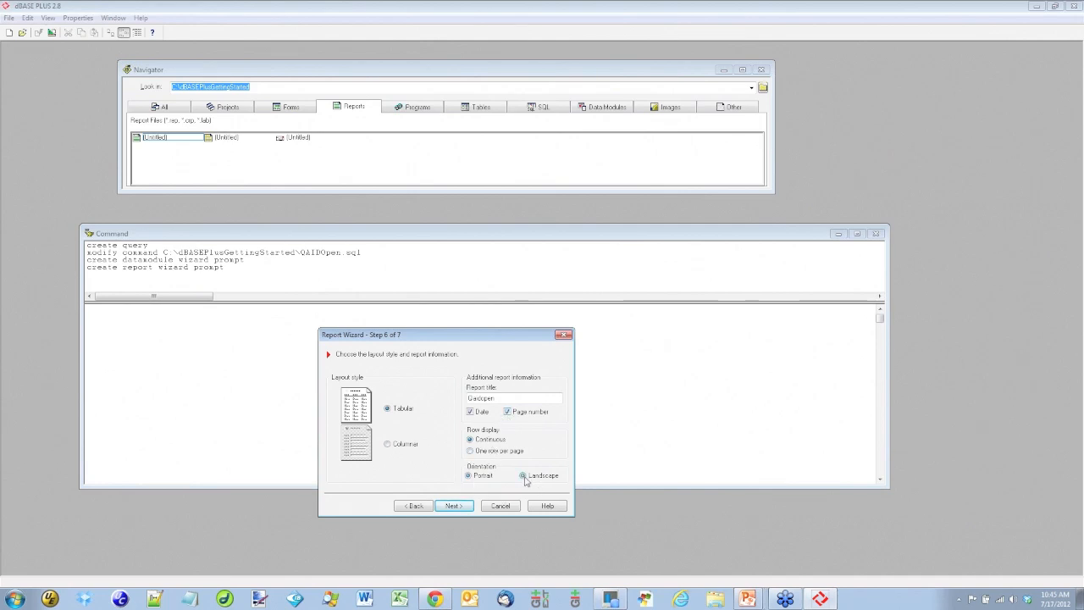
left_click(454, 506)
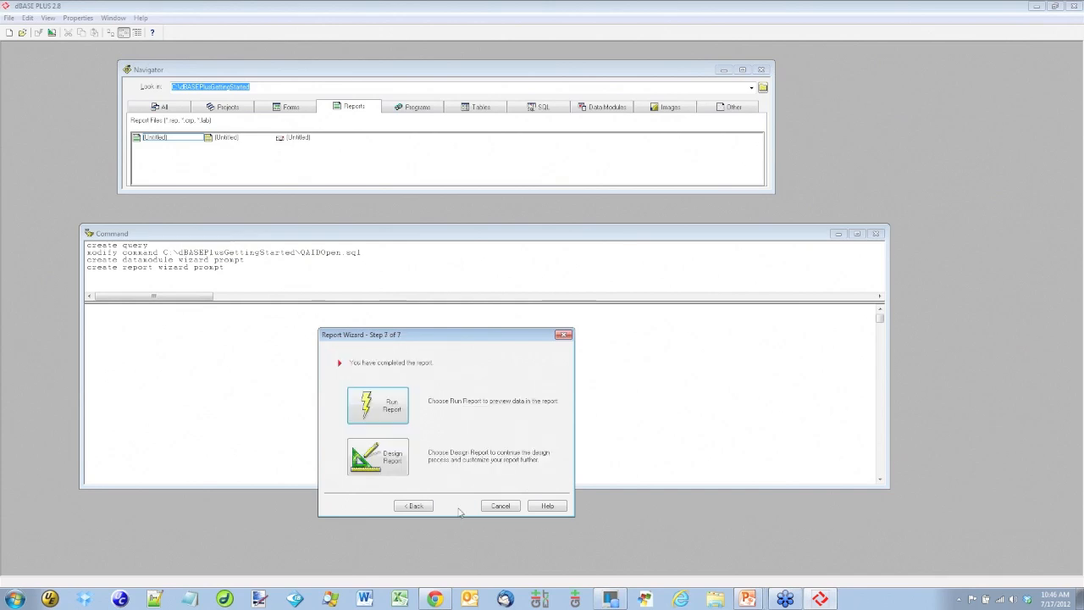
Step: Run the finished report, saving it as IssuesByEngineer, and move its preview window clear of the screen edge
left_click(393, 413)
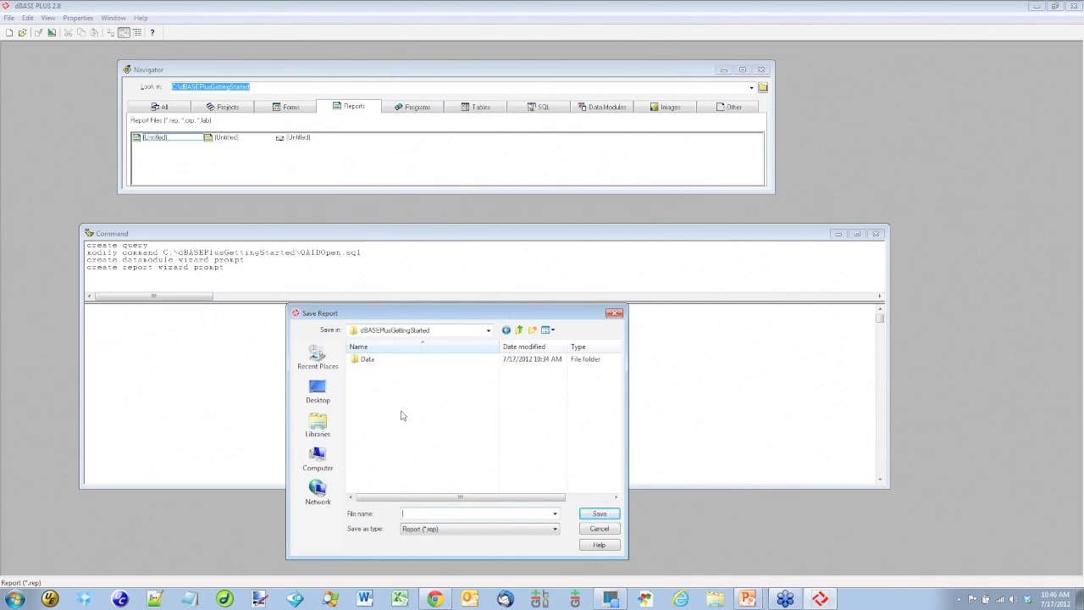
type("IssuesByEngineer")
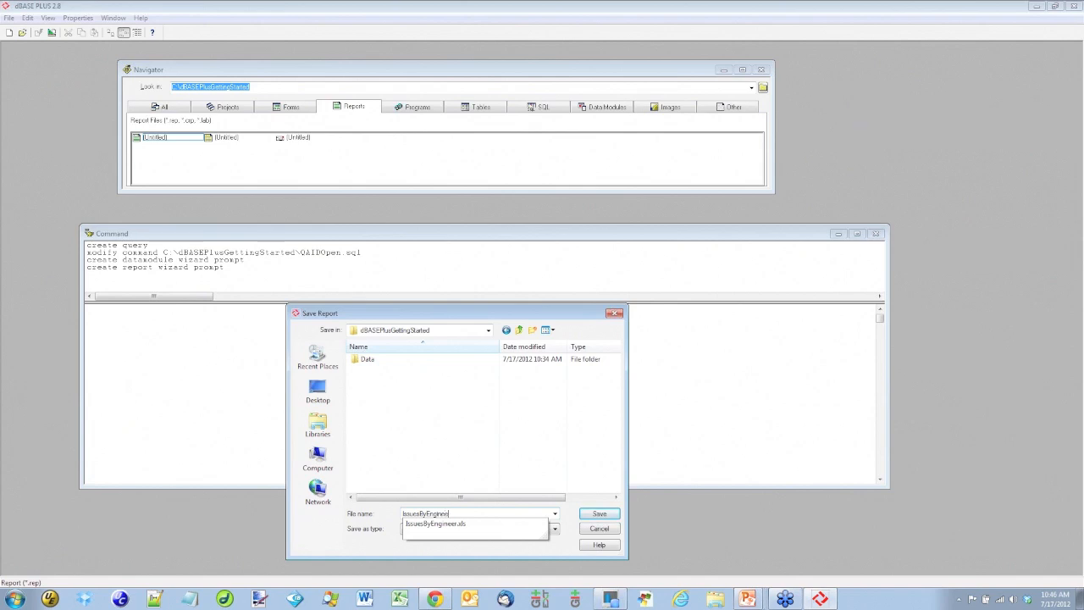
key("Return")
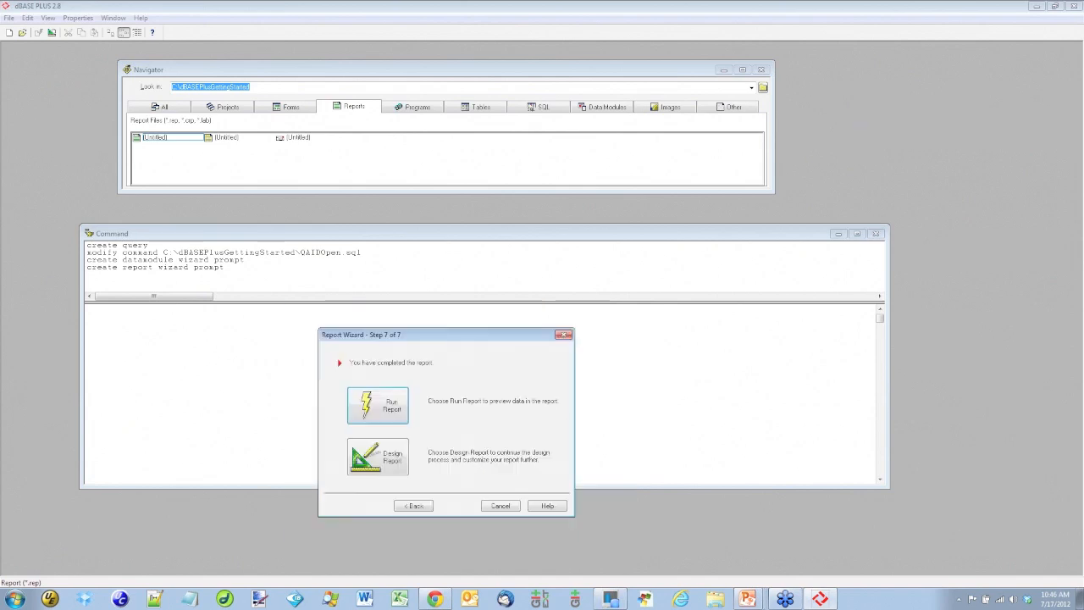
left_click(362, 387)
left_click_drag(314, 292, 729, 346)
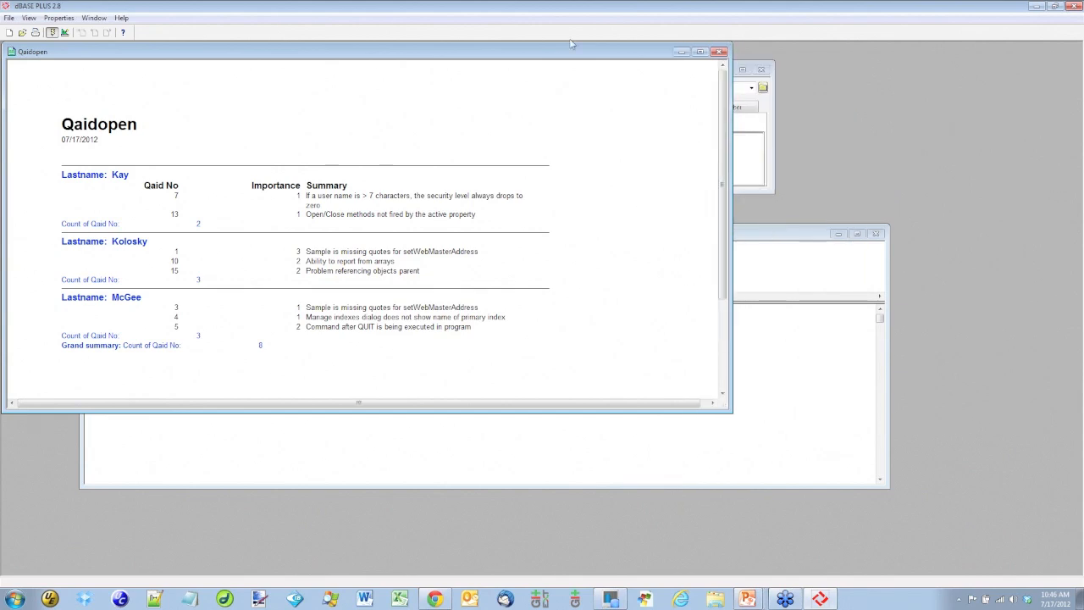
left_click_drag(552, 56, 652, 151)
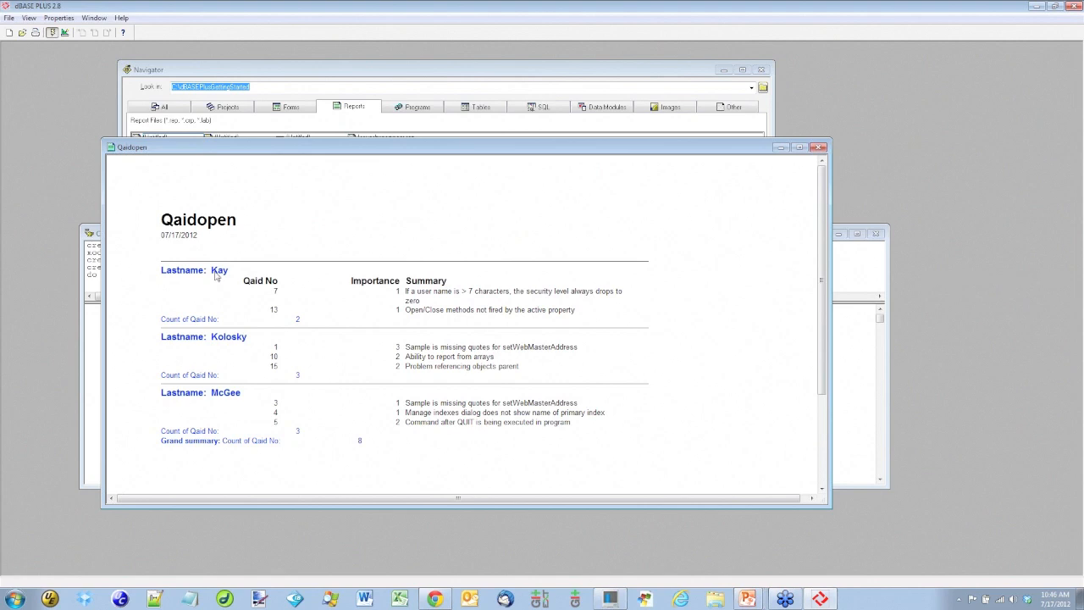
Step: Switch the report to design mode and narrow the Qaid No heading and its values together
left_click(64, 35)
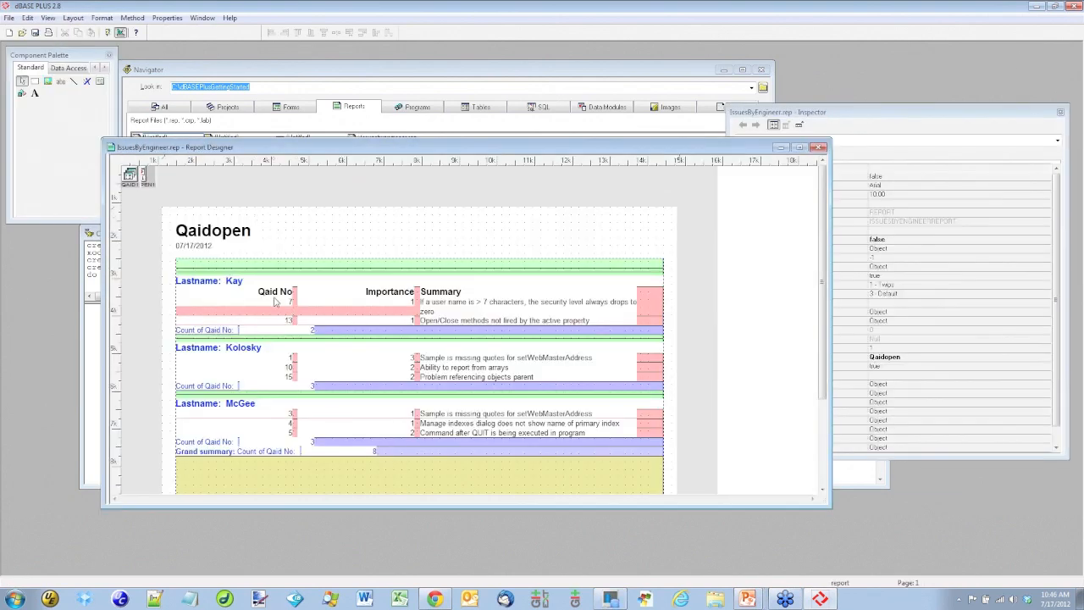
left_click(277, 296)
left_click(281, 306, "shift")
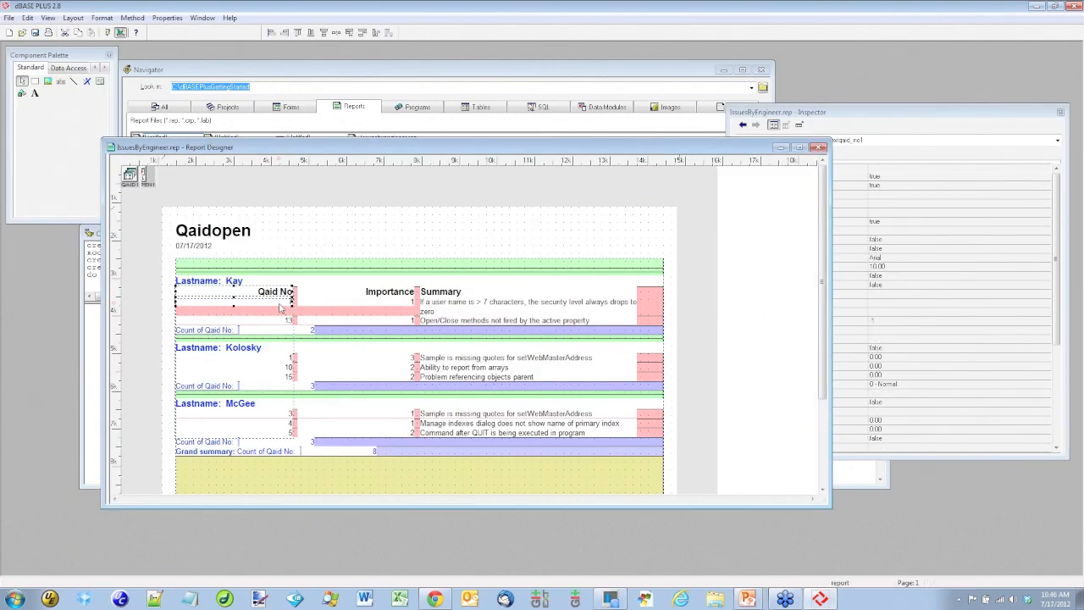
left_click_drag(293, 292, 243, 291)
left_click_drag(236, 289, 238, 292)
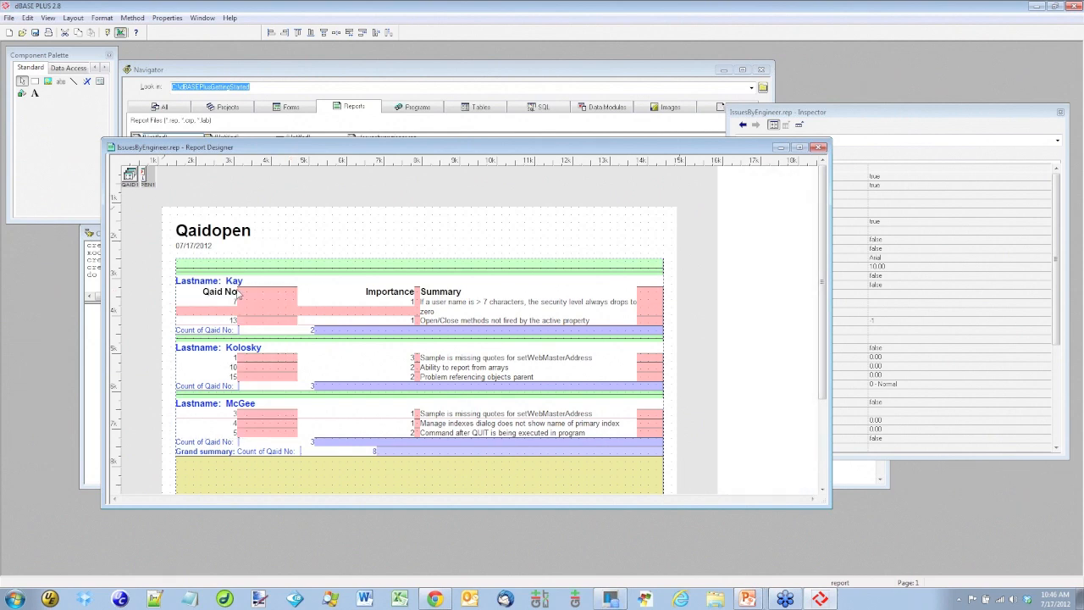
Step: Move the Importance heading and values beside the Qaid No column and narrow them
left_click(397, 291)
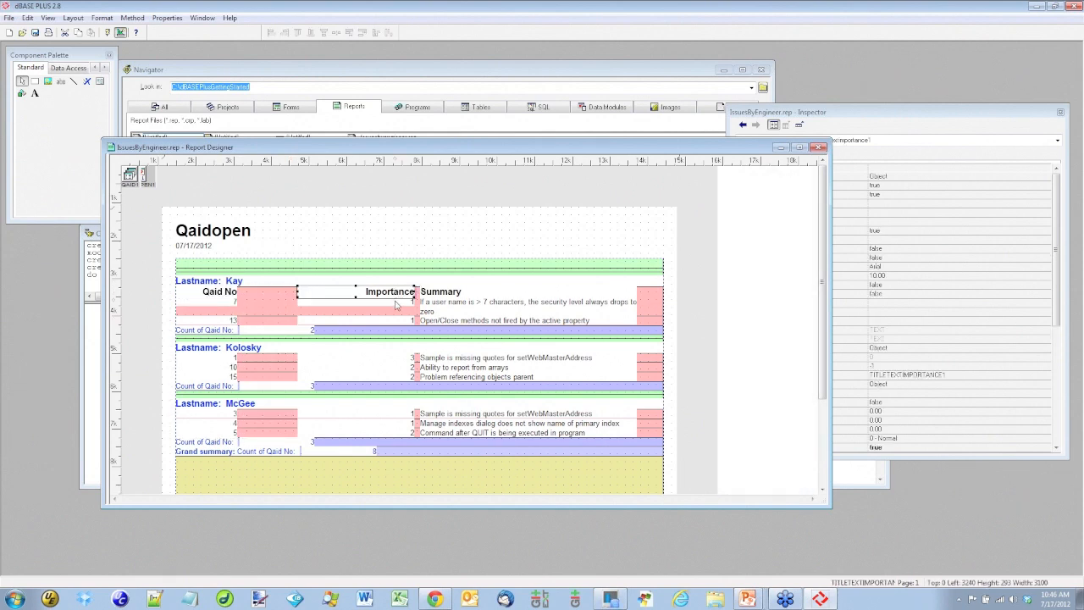
left_click(395, 303, "shift")
left_click_drag(369, 296, 314, 299)
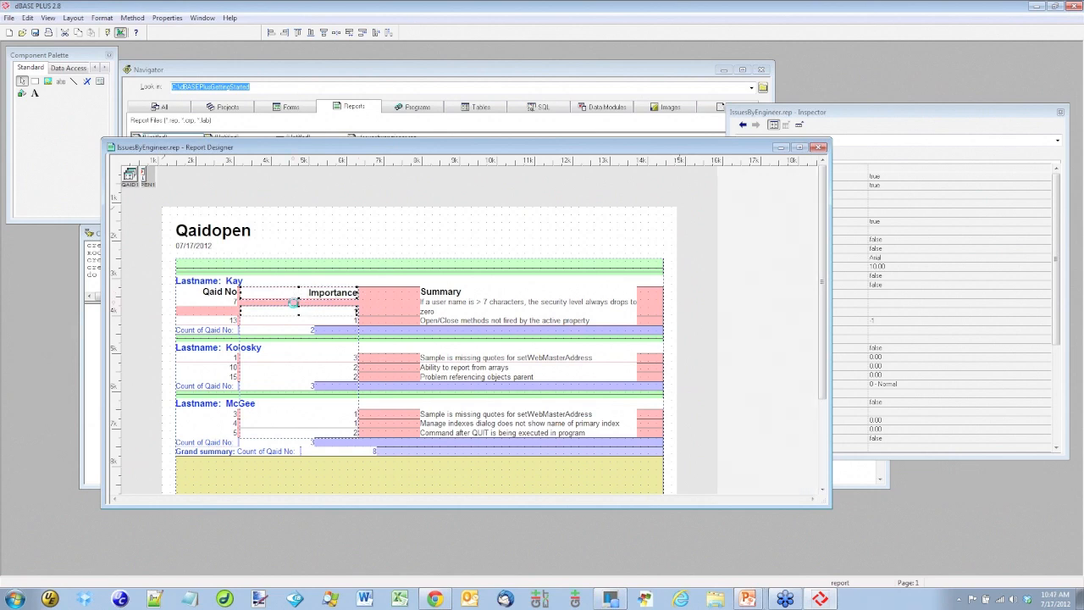
left_click_drag(297, 302, 297, 303)
Step: Move the Summary heading and text beside the Importance column and widen the summary text to about 9450
left_click(459, 297)
left_click(447, 312)
left_click_drag(479, 293, 364, 297)
left_click(478, 338)
left_click(500, 337)
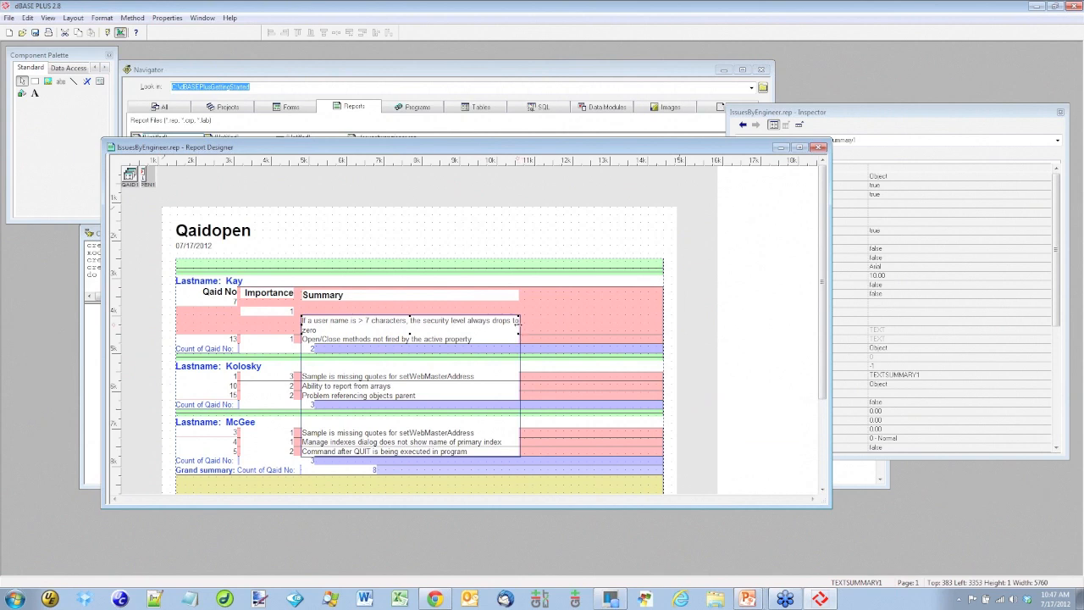
left_click_drag(520, 323, 657, 323)
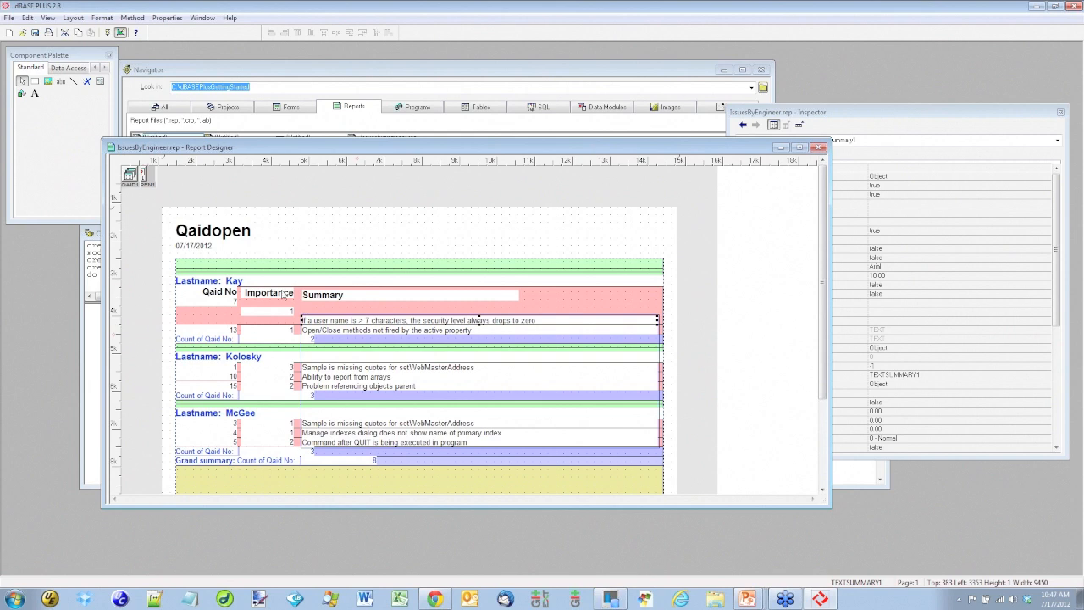
Step: Nudge the Importance heading up level with the Qaid No heading
left_click(271, 312)
left_click(269, 292)
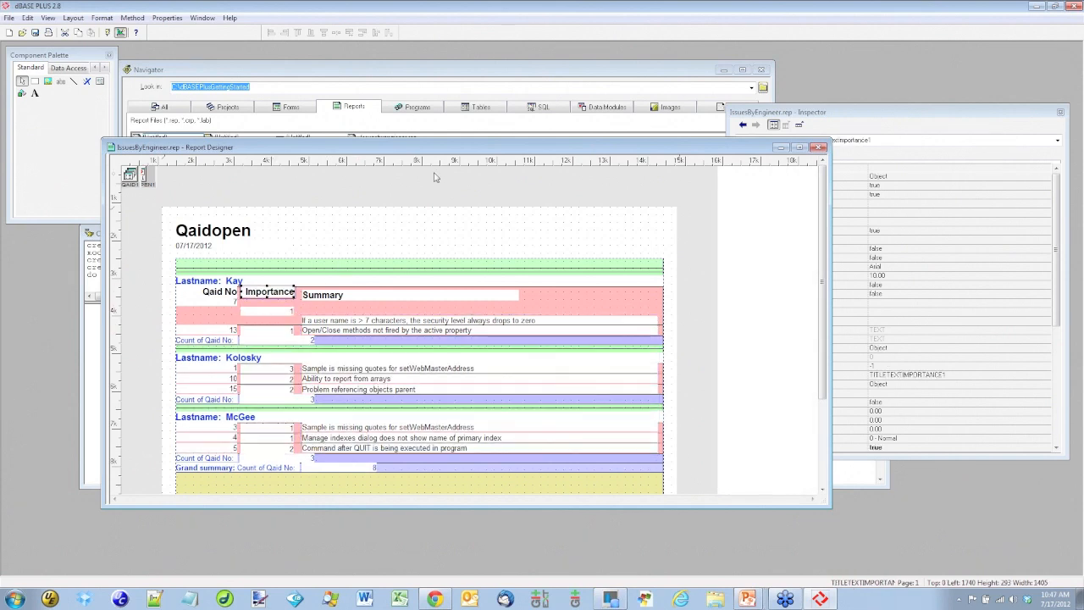
left_click(382, 315)
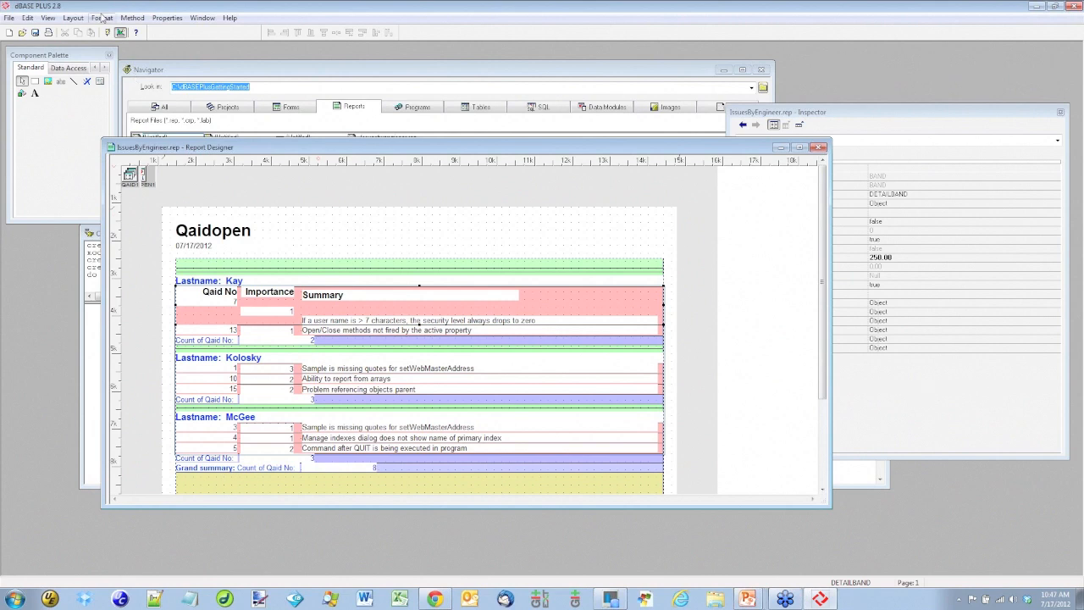
Step: Turn on Snap to grid in the Report Designer properties
left_click(170, 23)
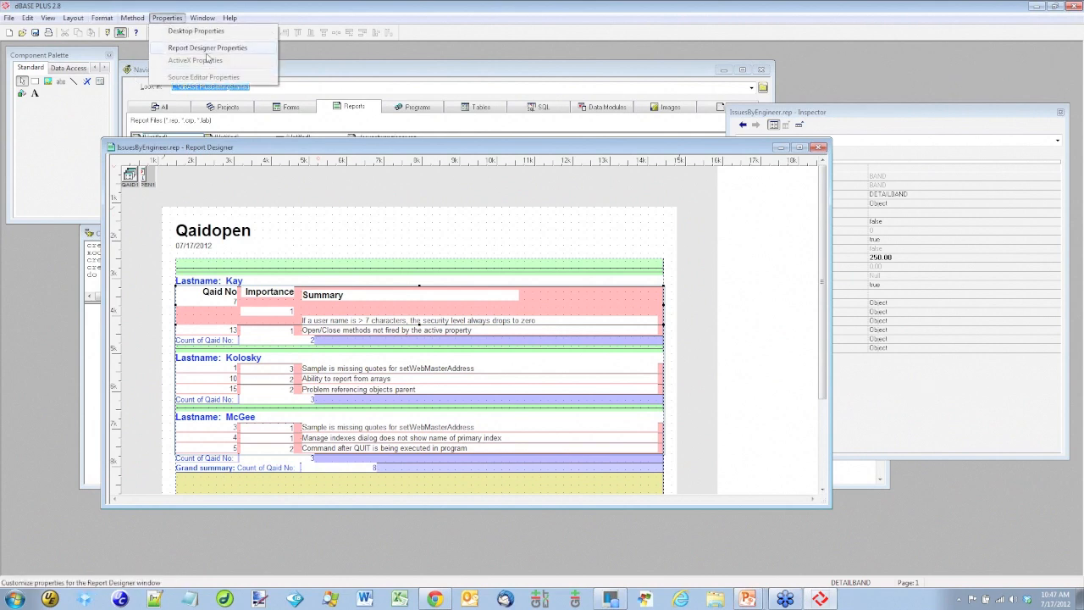
left_click(208, 51)
left_click_drag(564, 189, 828, 269)
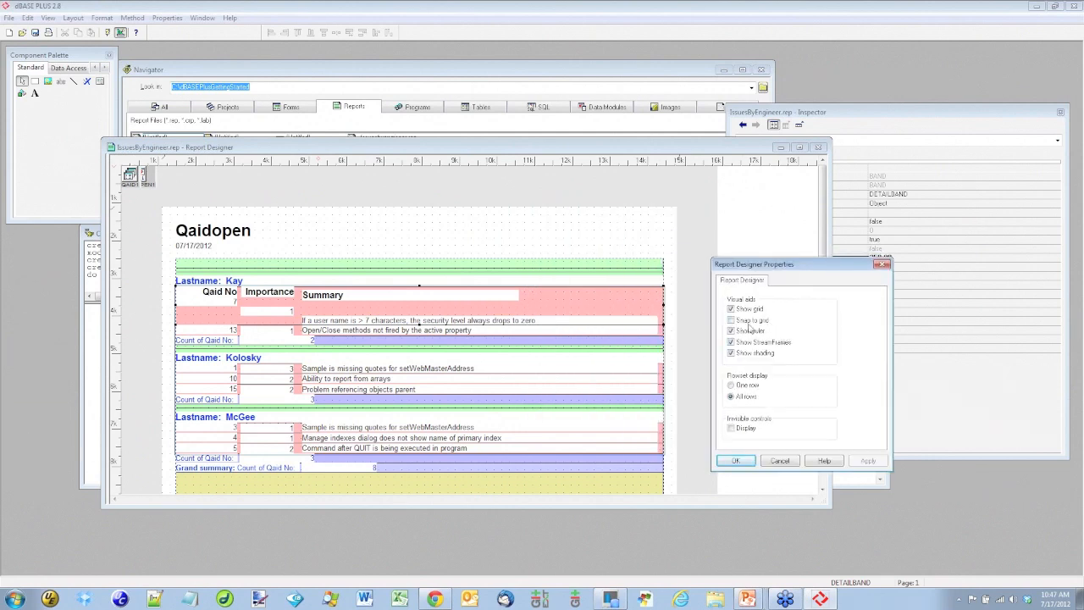
left_click(749, 329)
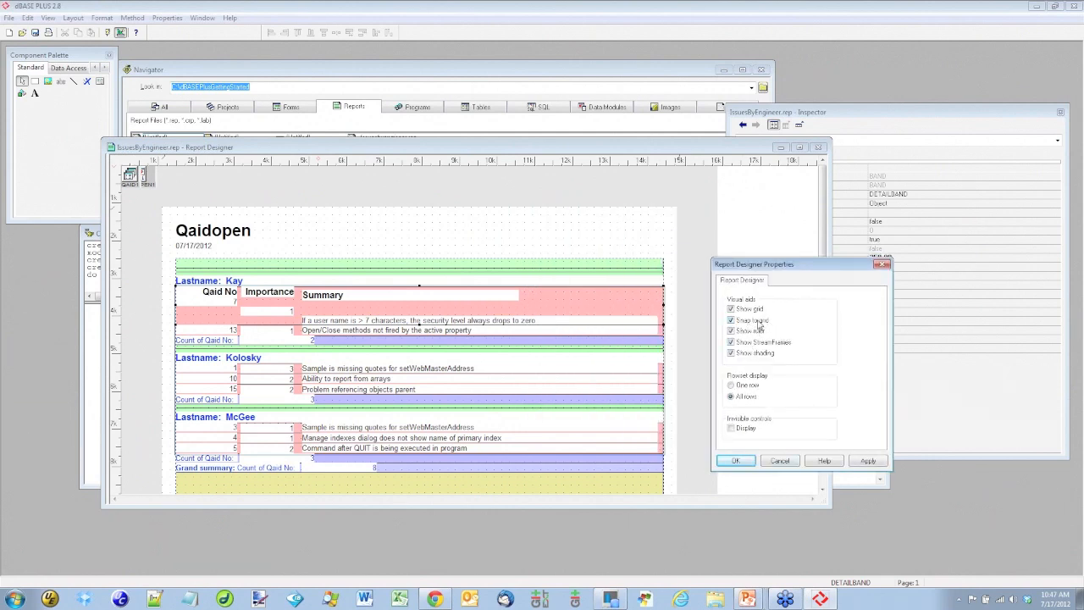
left_click(735, 459)
Step: Try to nudge the Summary heading left and up into line with the Importance heading while snapping is active
left_click(366, 299)
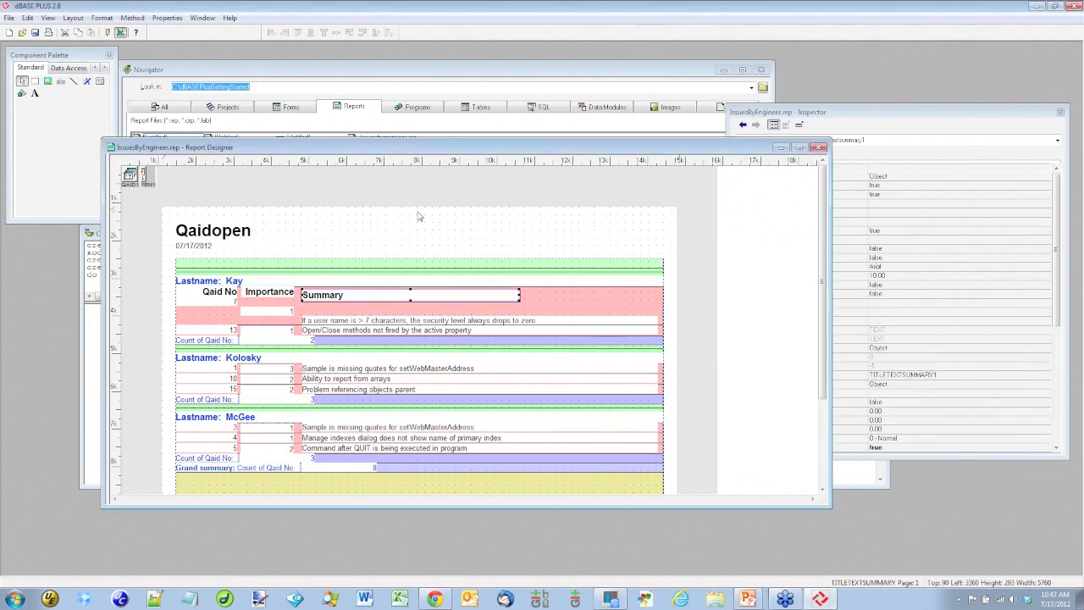
key("Left")
key("Left")
key("Left")
key("Up")
key("Up")
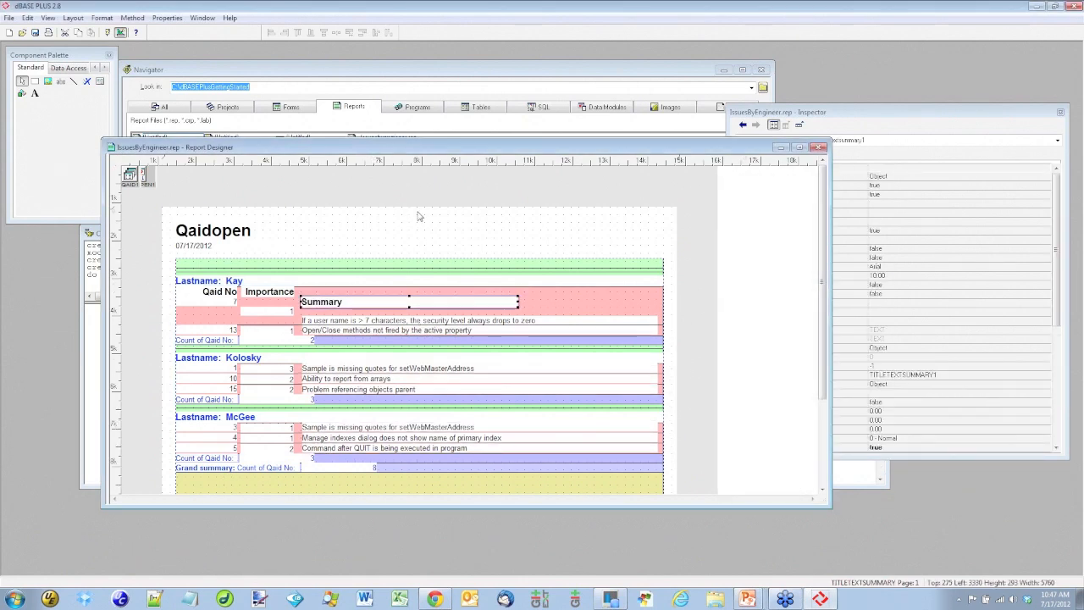
key("Up")
left_click(408, 250)
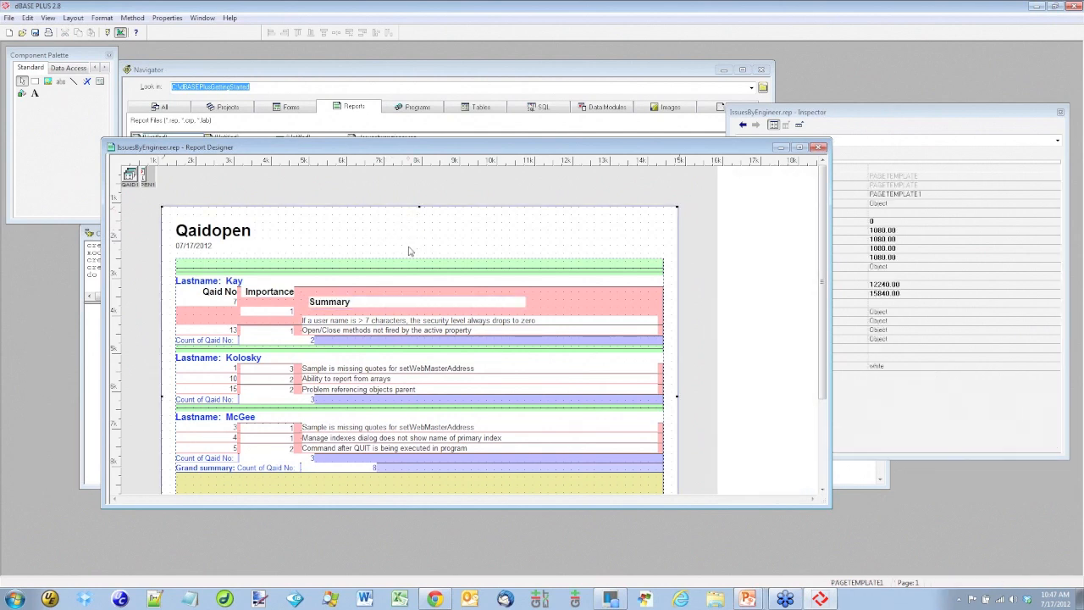
left_click(398, 301)
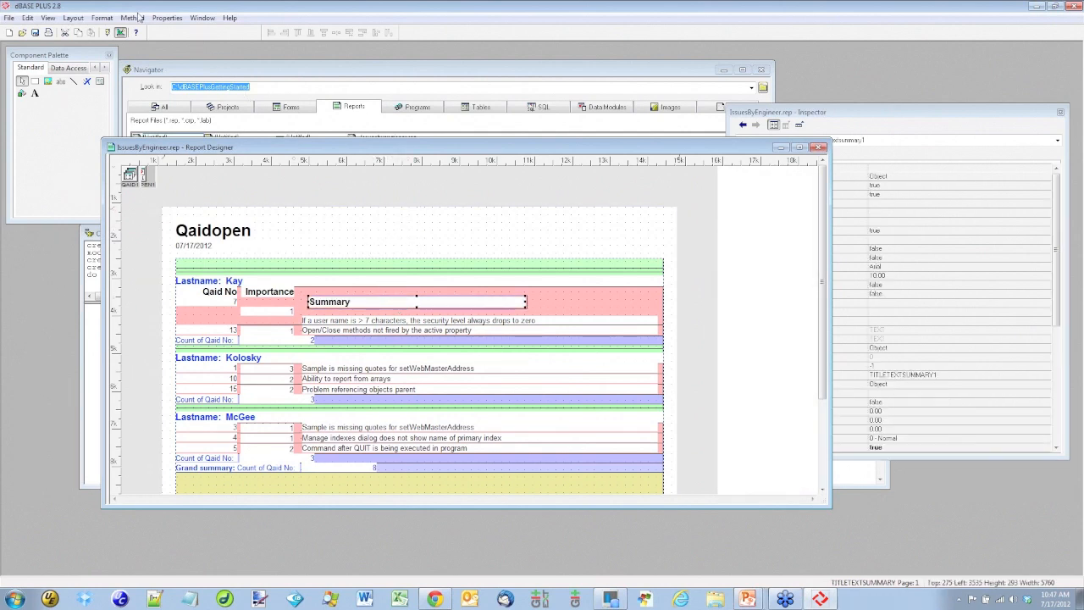
Step: Turn off Snap to grid in the Report Designer properties and apply the change
left_click(166, 18)
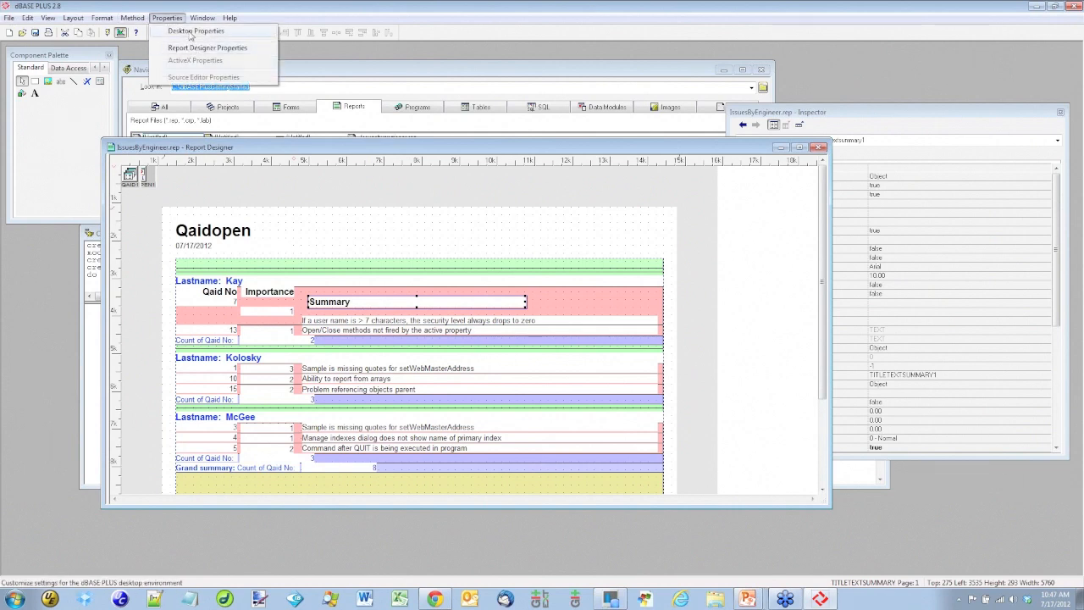
left_click(192, 49)
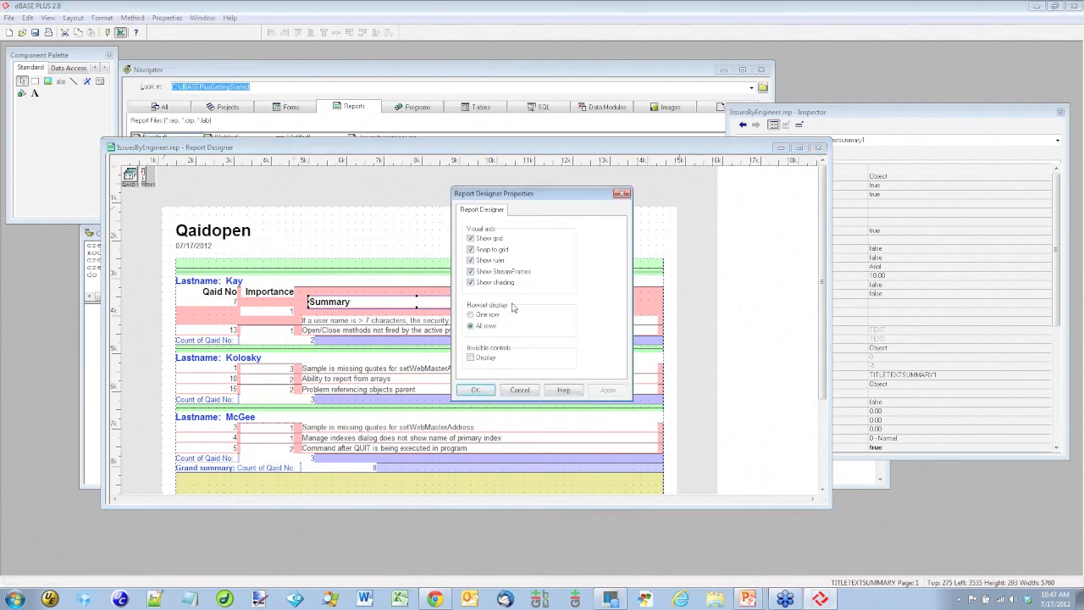
left_click(471, 248)
left_click(607, 389)
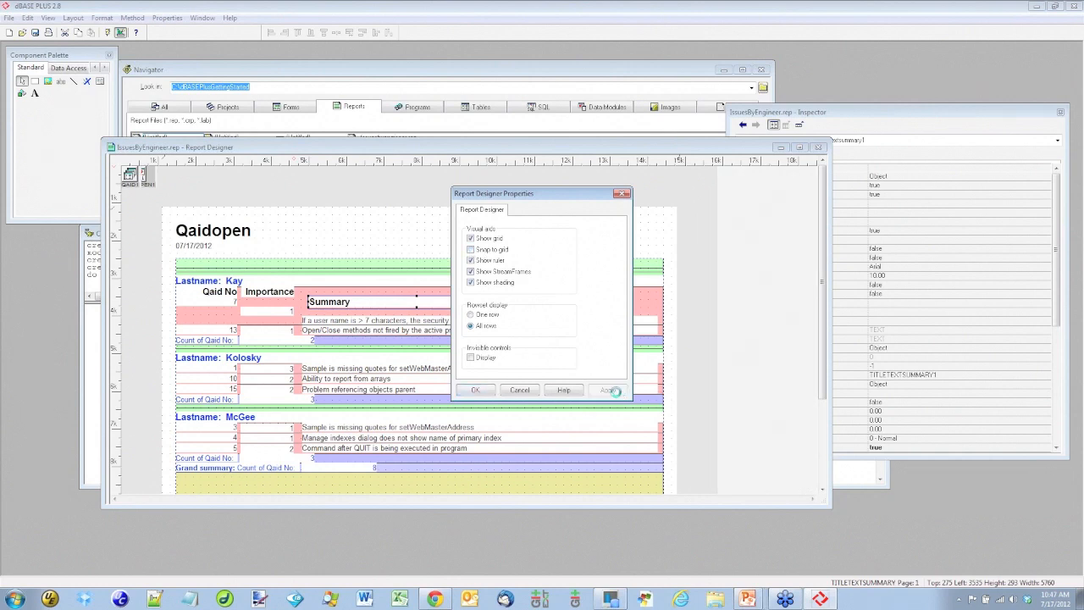
left_click(478, 389)
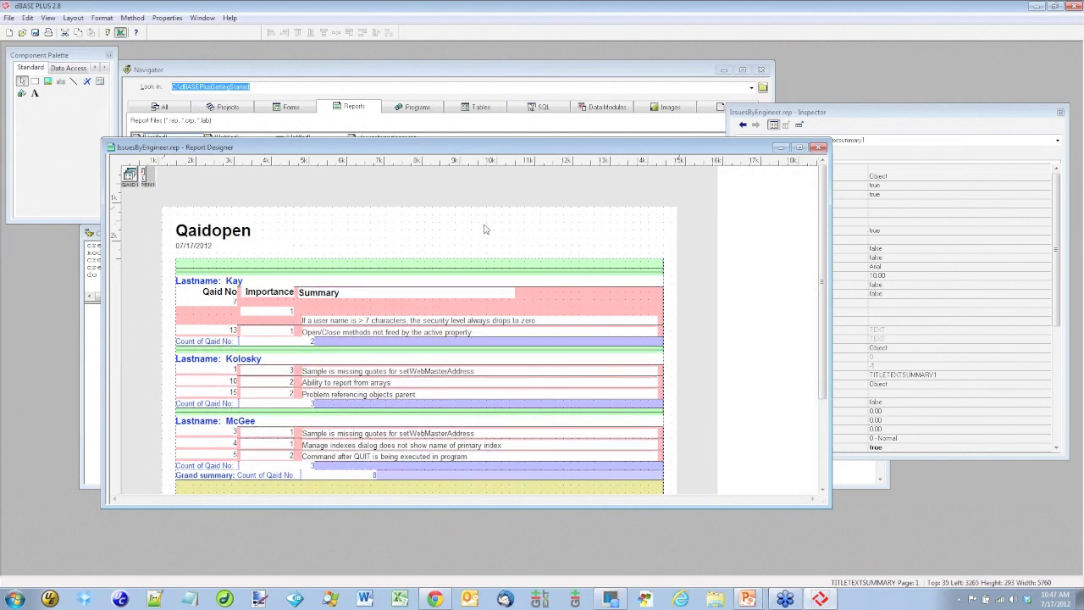
Step: Check the Qaid No heading's top position and set the top of both the Importance and Summary headings to 0
left_click(224, 293)
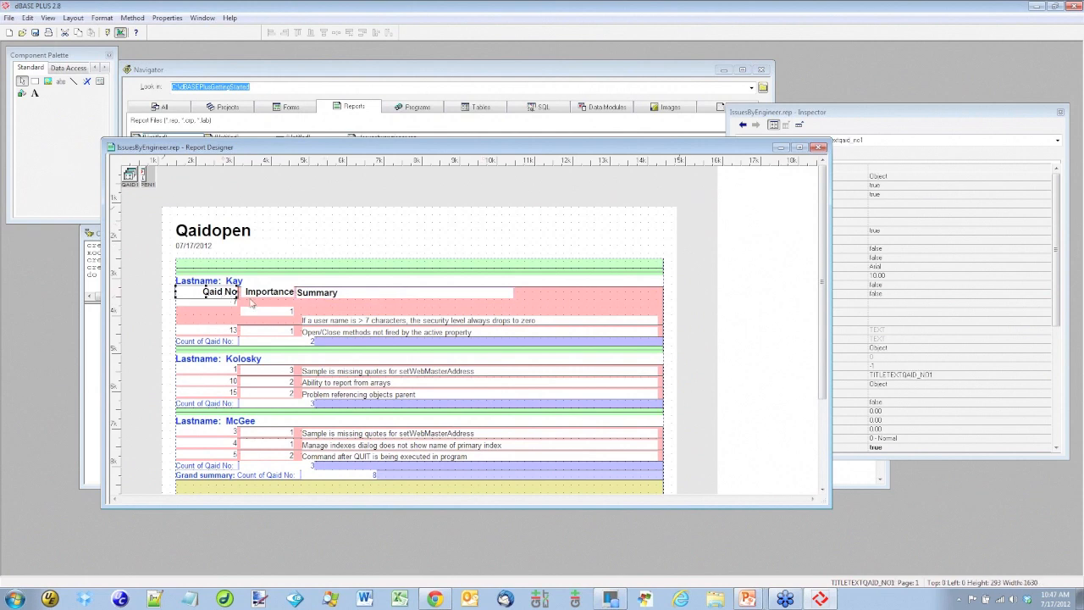
left_click(953, 122)
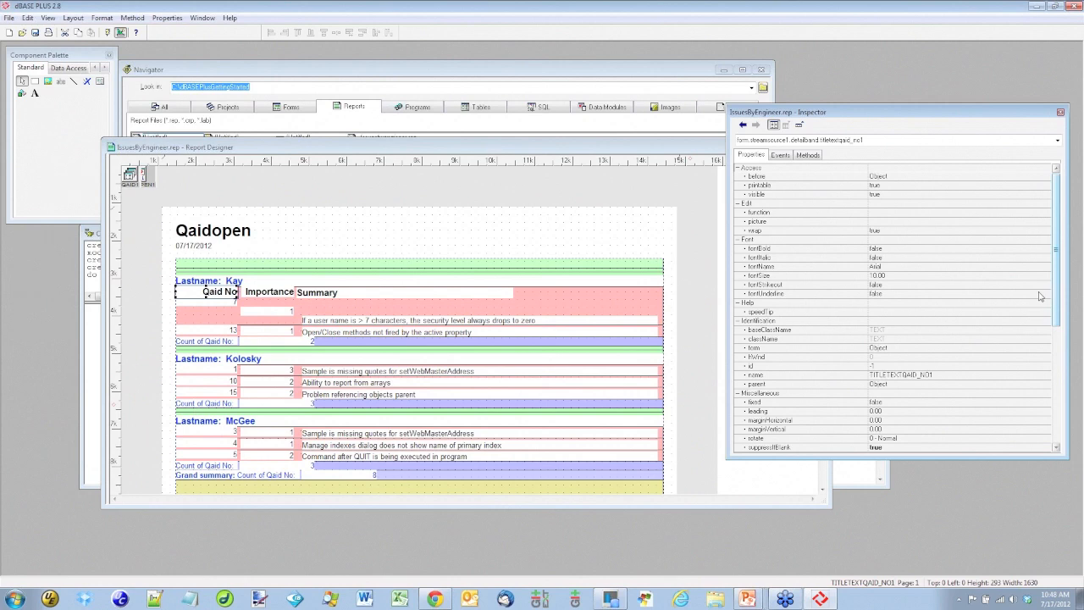
left_click_drag(1058, 296, 1077, 401)
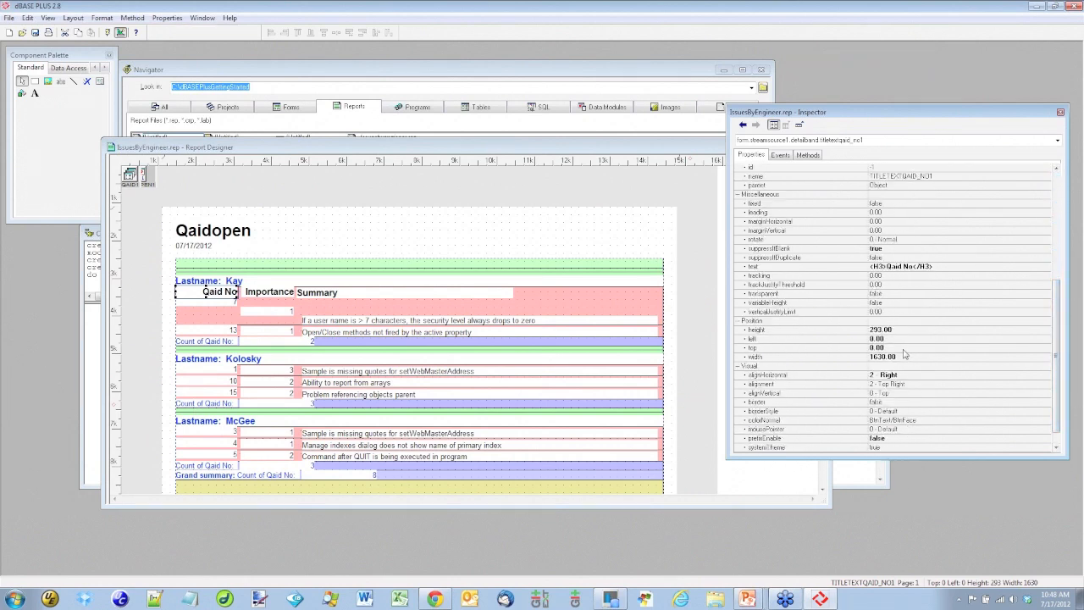
left_click(287, 293)
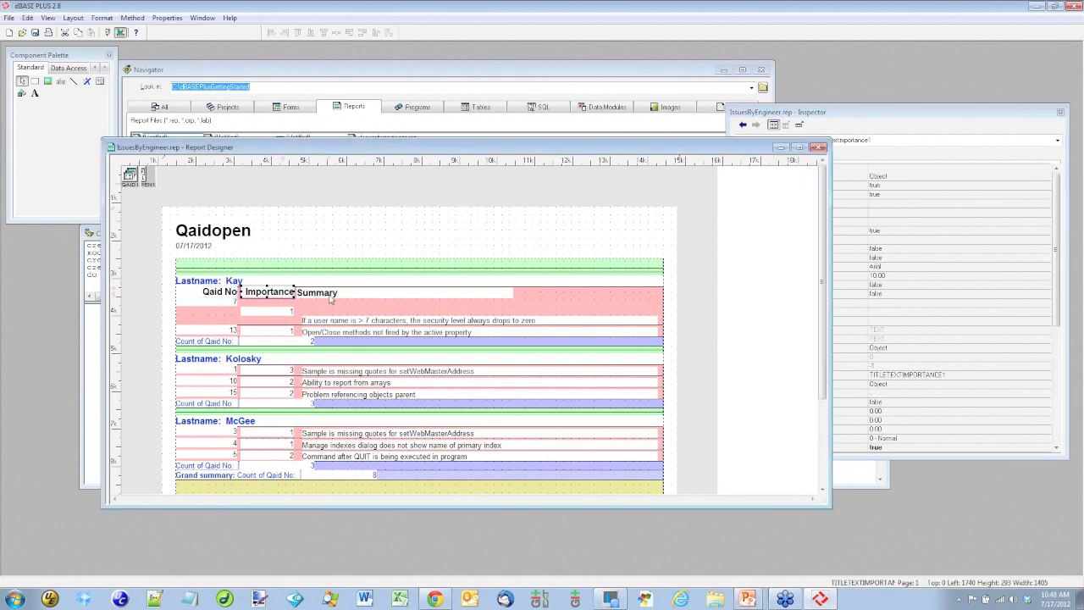
left_click_drag(1056, 244, 1064, 349)
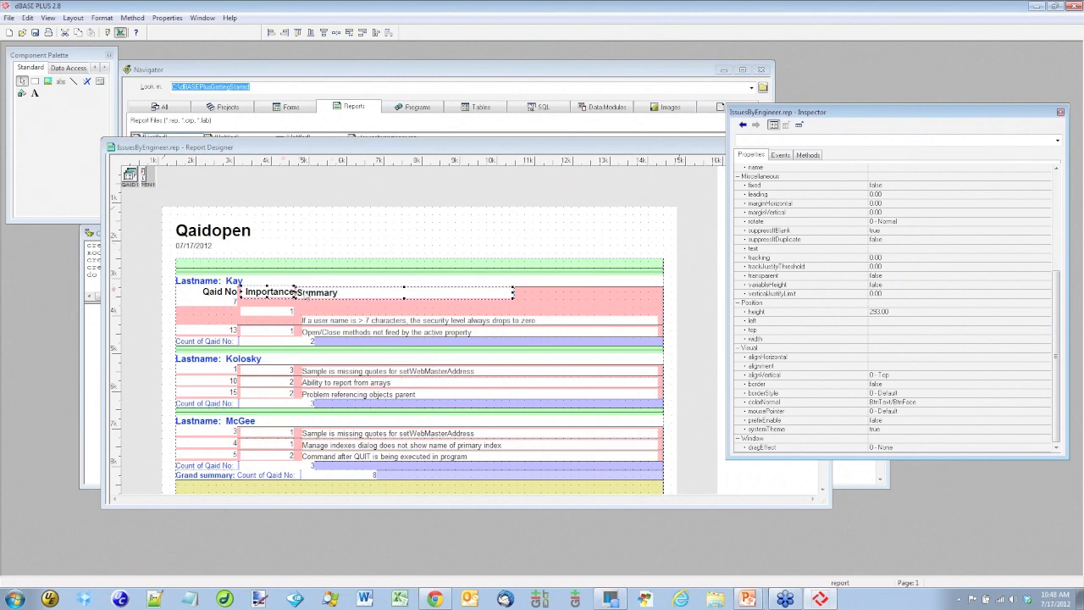
left_click(893, 330)
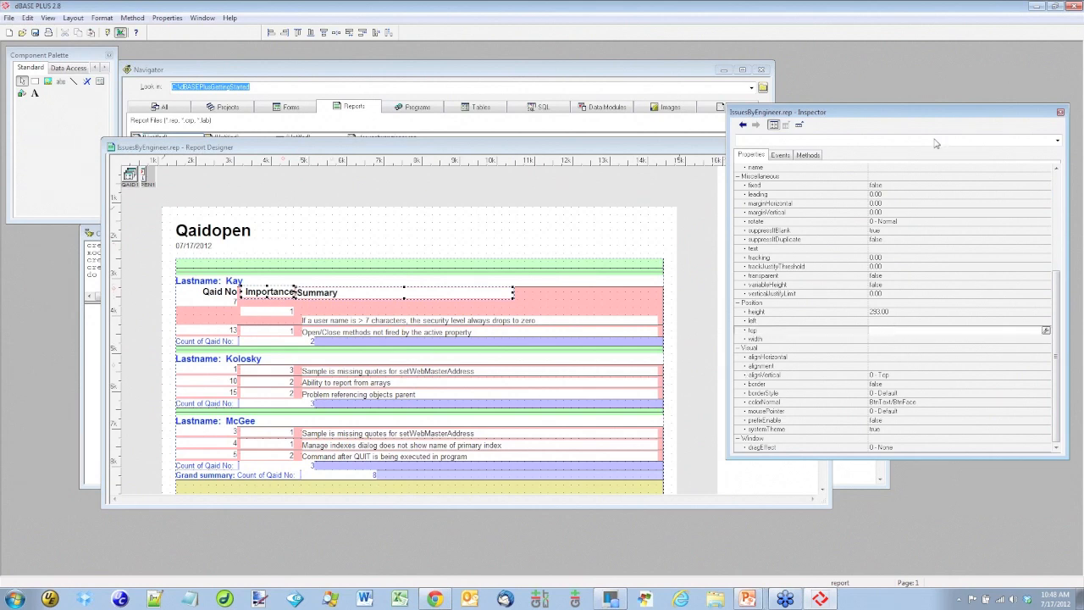
type("0")
key("Return")
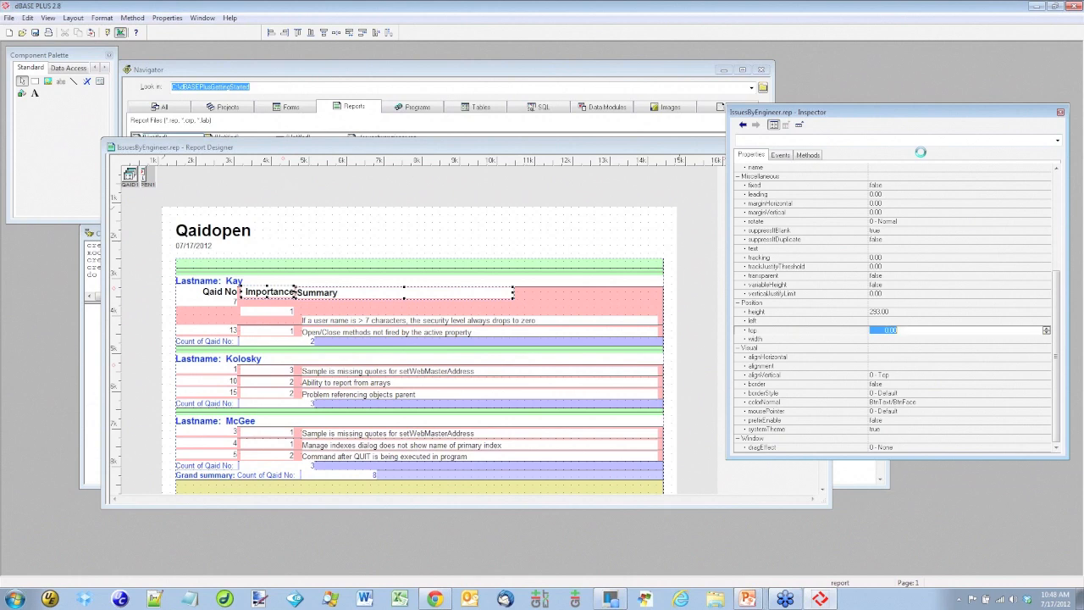
Step: Nudge the Importance value in the detail band up under its heading, to a top position of 293
left_click(280, 311)
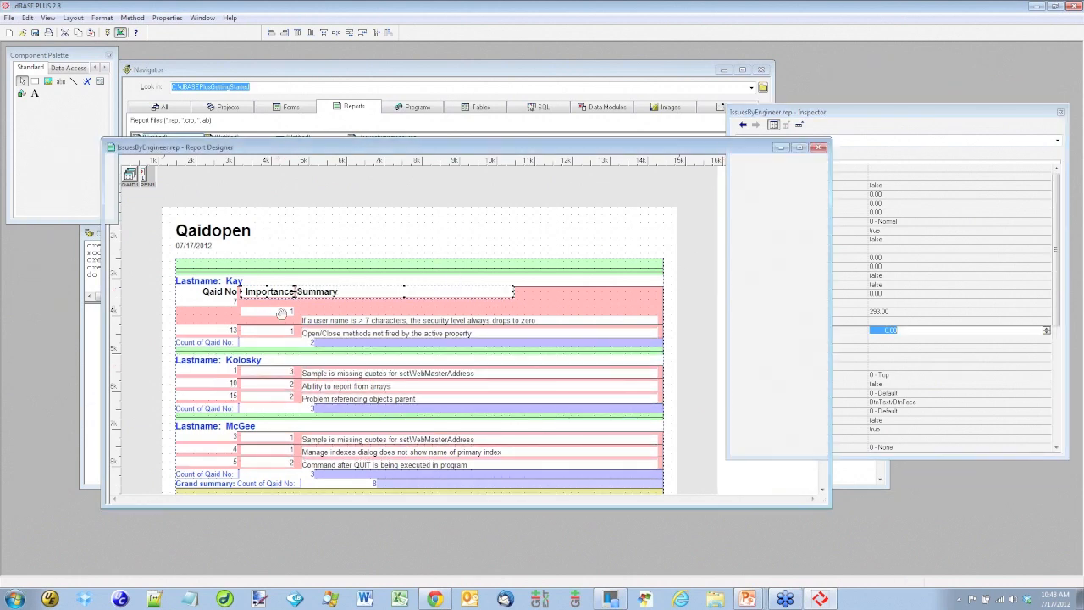
key("Up")
key("Up")
key("Up")
key("Up")
key("Up")
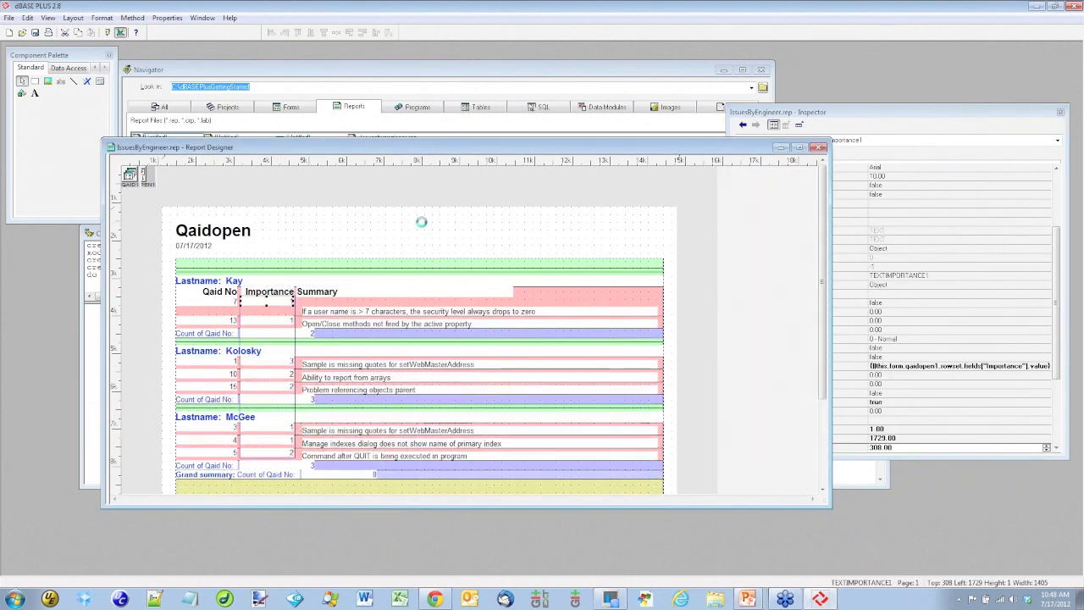
key("Down")
key("Down")
key("Down")
key("Down")
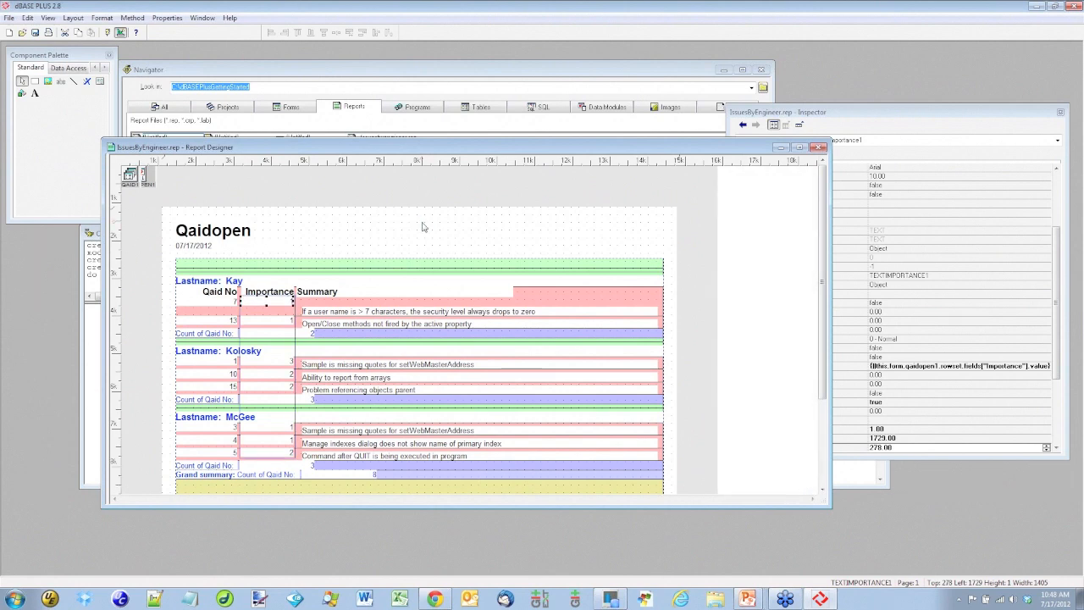
key("Up")
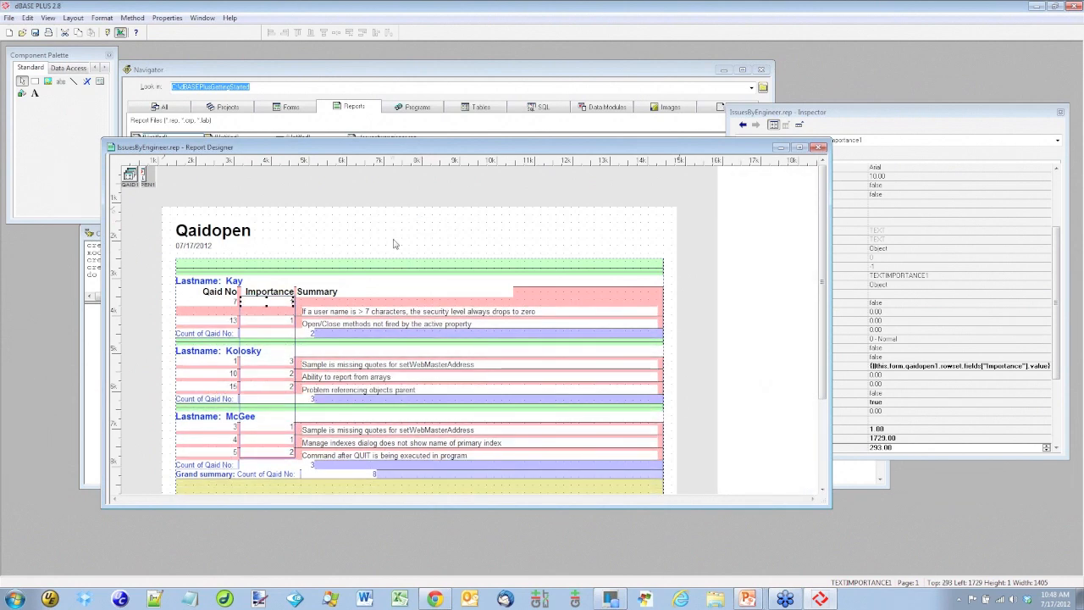
Step: Nudge the Summary text in the detail band up level with the Qaid No and Importance values
left_click(413, 319)
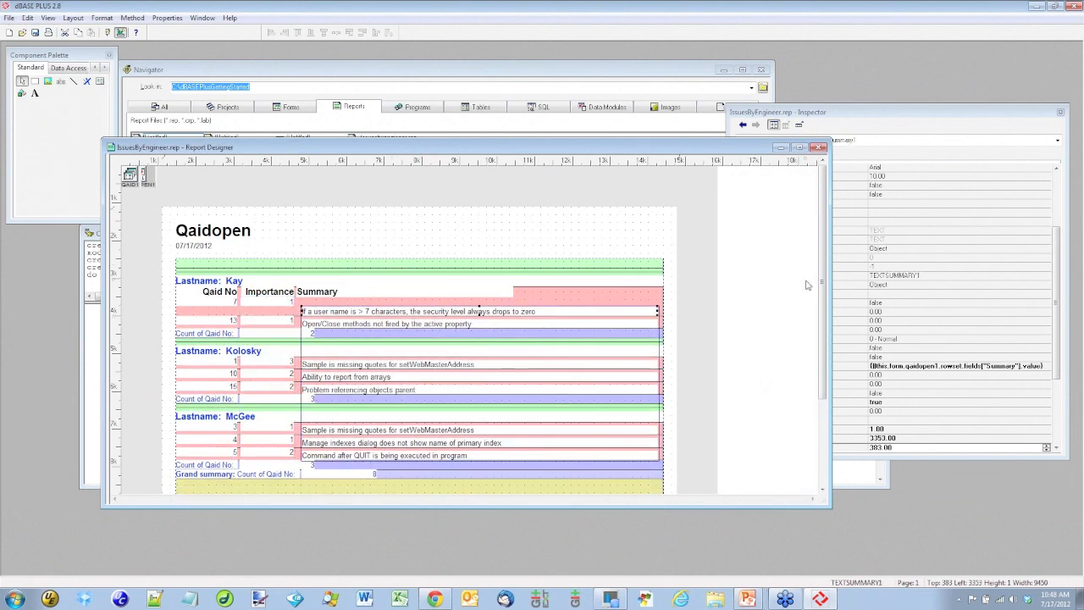
key("Up")
key("Up")
key("Up")
key("Up")
key("Up")
key("Up")
key("Up")
key("Up")
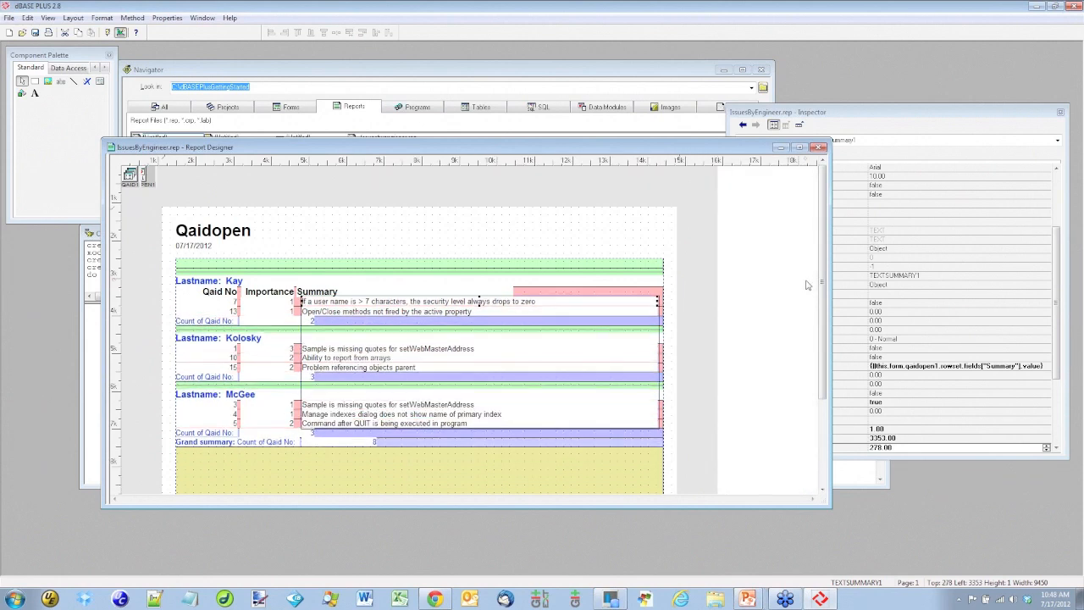
key("Down")
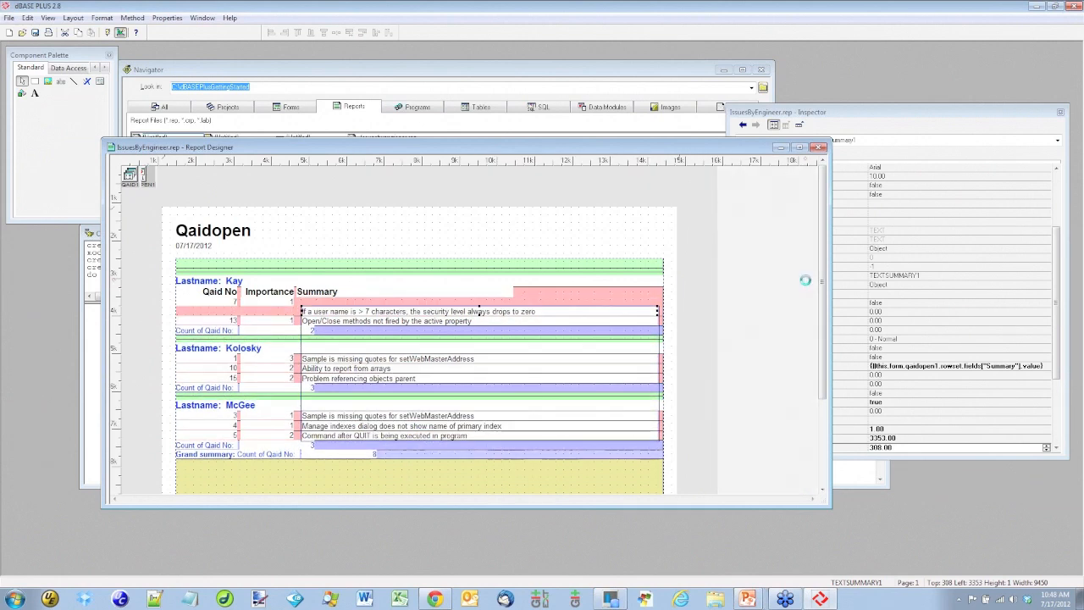
Step: Nudge the Summary text left under the Summary heading, to a left position of 3203
key("Left")
key("Left")
key("Left")
key("Left")
key("Left")
key("Left")
key("Left")
key("Left")
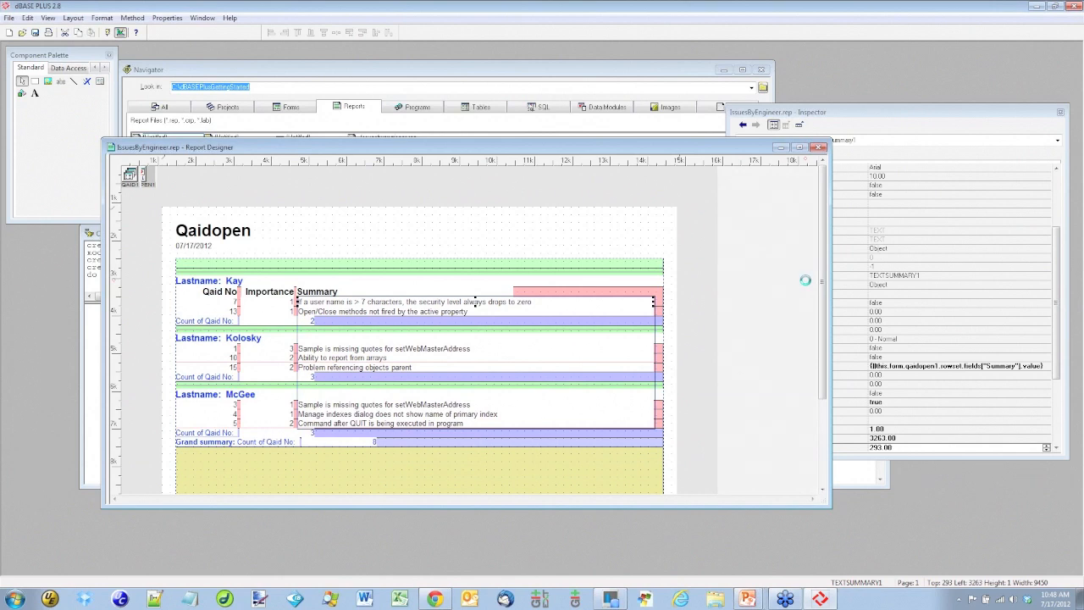
key("Left")
key("Left")
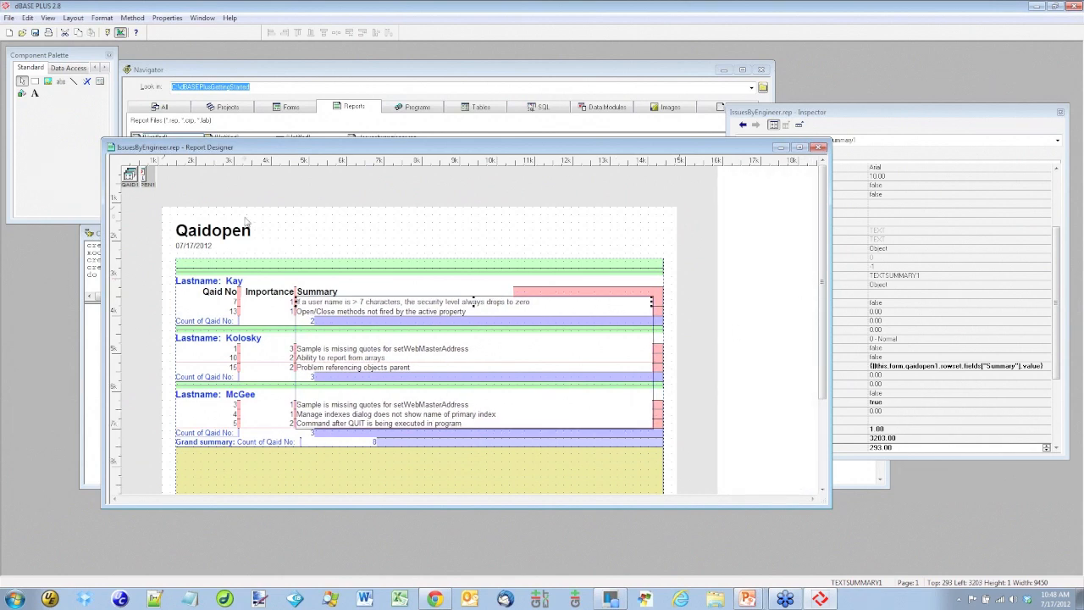
Step: Examine the codeblock expression behind the last-name text in the group header, leaving it as it is
left_click(237, 286)
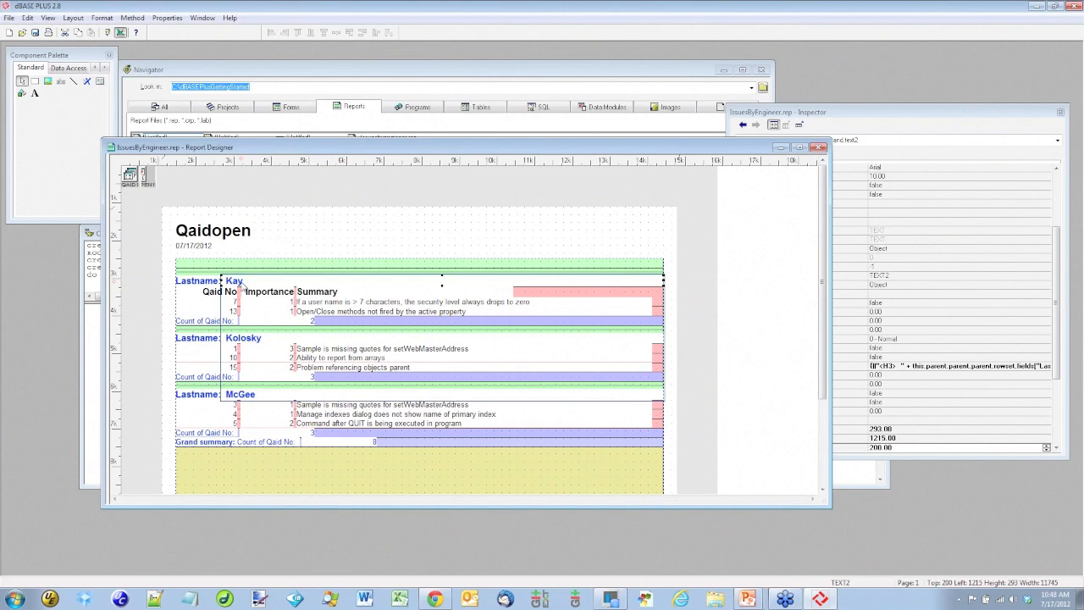
left_click(968, 123)
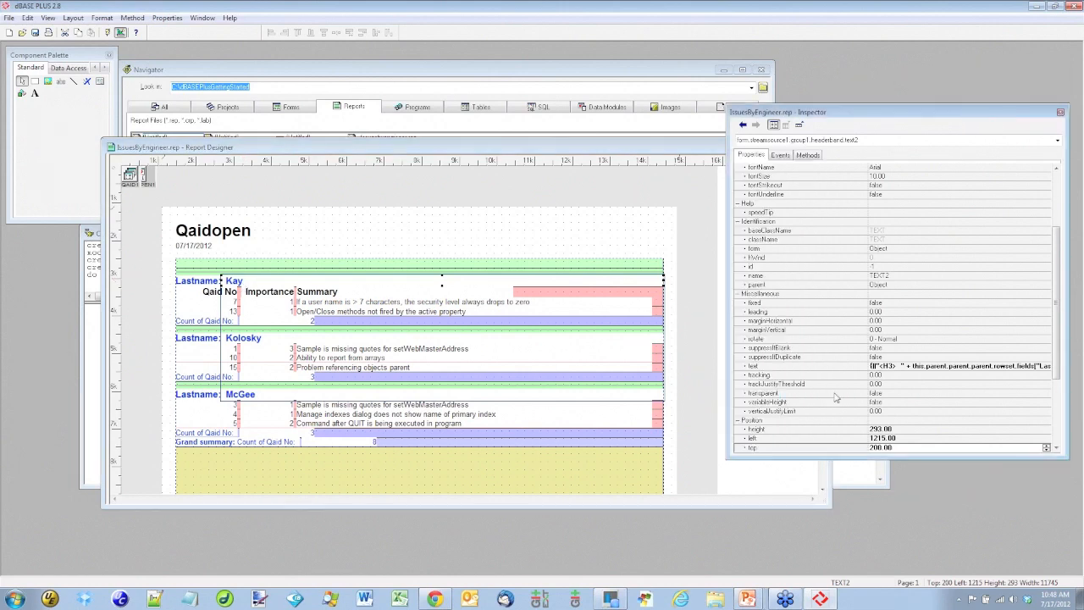
left_click(961, 367)
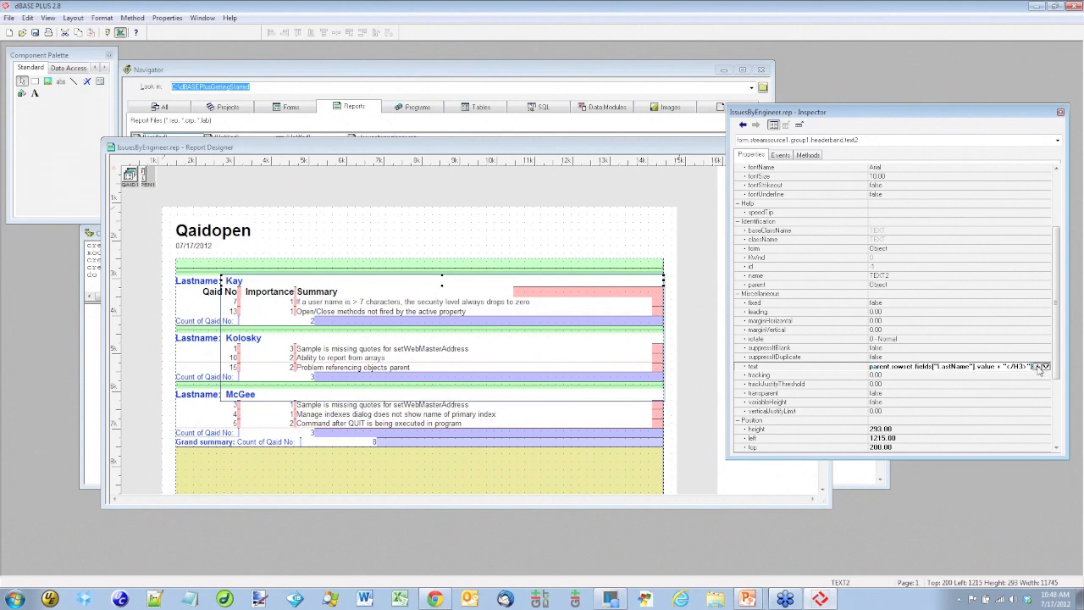
left_click(1037, 366)
left_click_drag(550, 213, 591, 355)
left_click(572, 422)
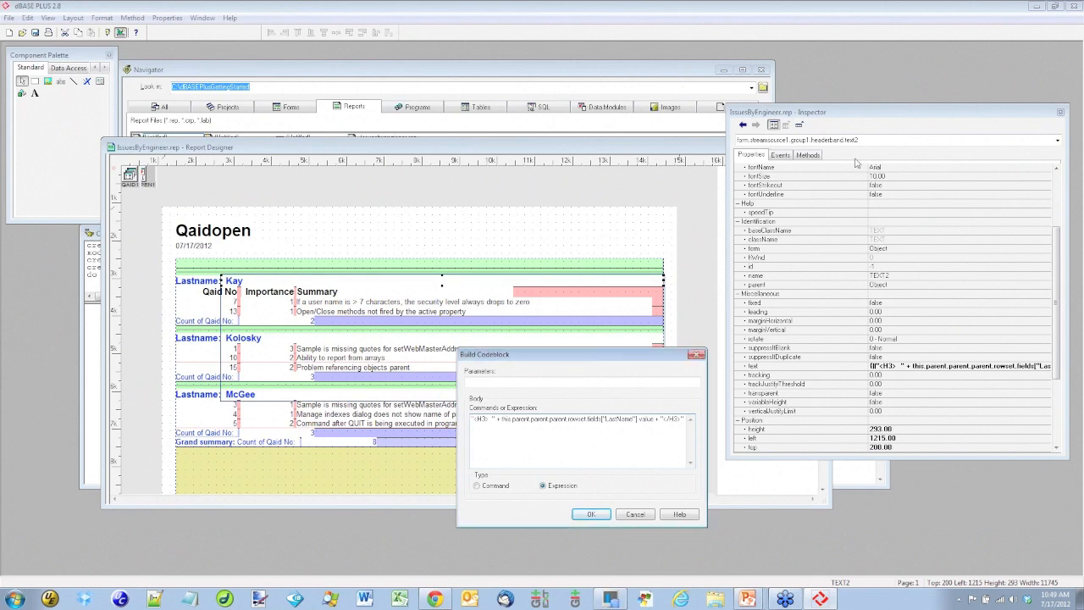
left_click(634, 514)
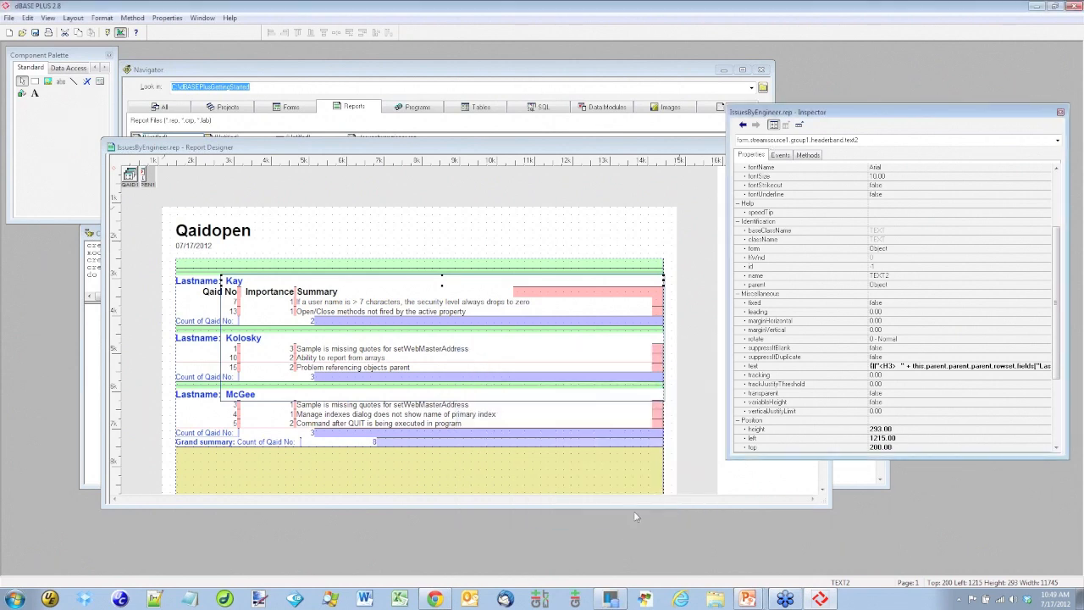
Step: Inspect the properties of streamsource1, in particular its rowset setting
left_click(1056, 140)
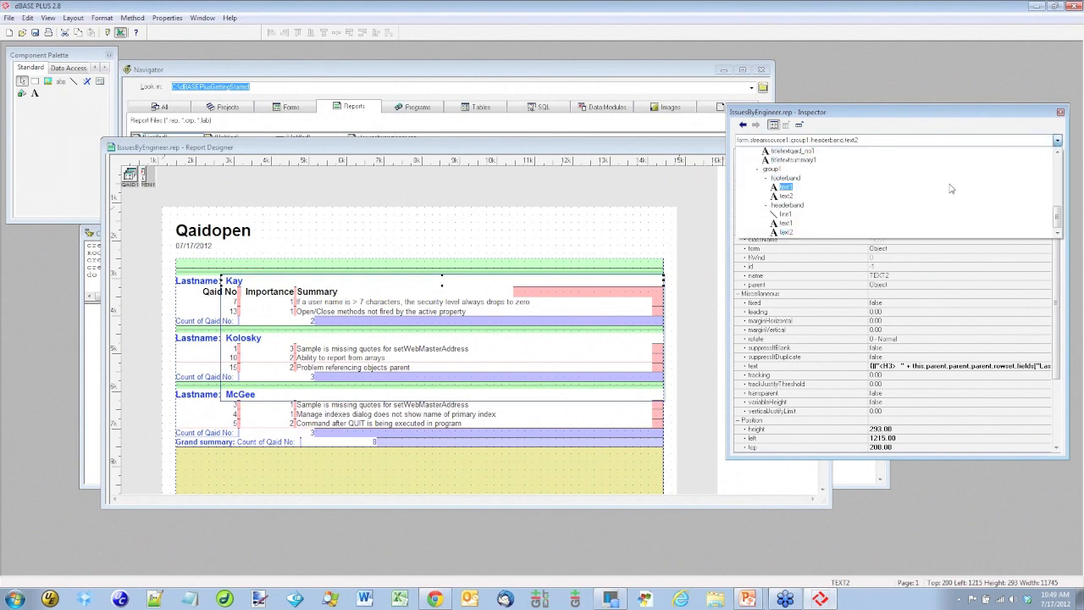
left_click(1056, 166)
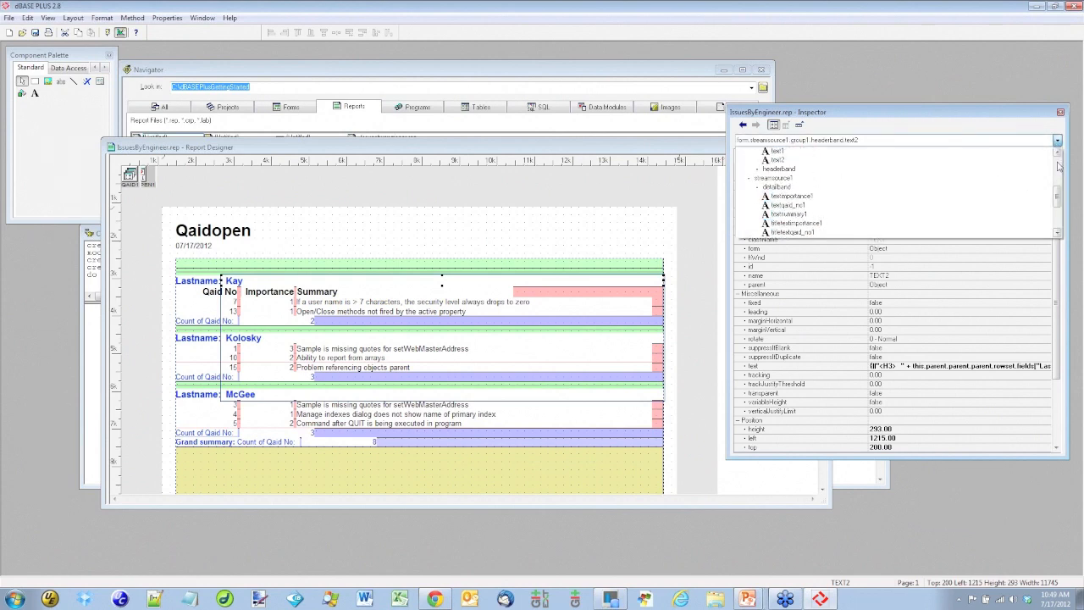
left_click(791, 178)
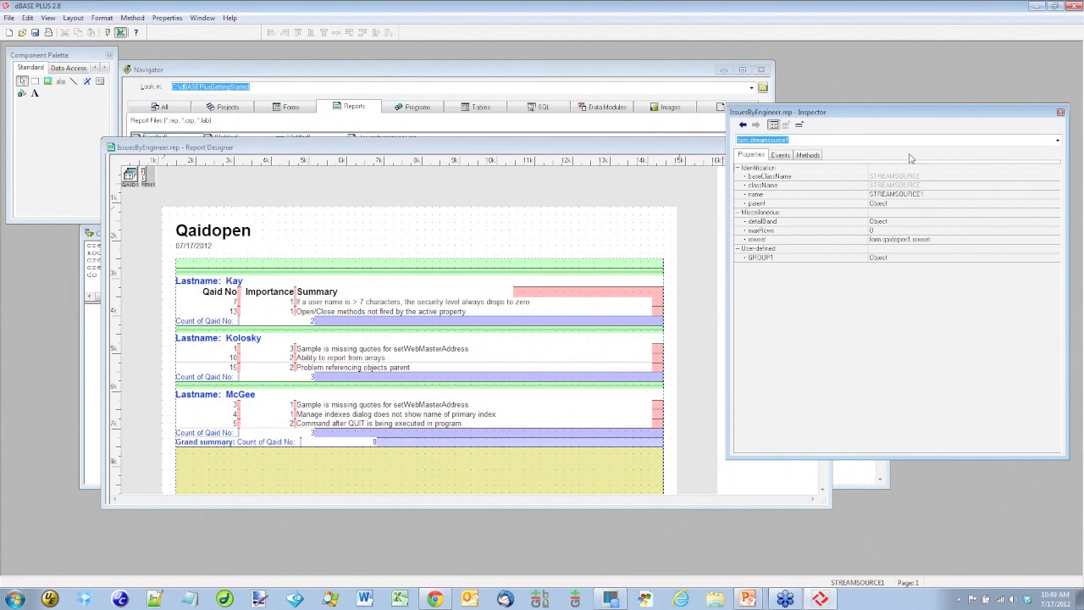
left_click(827, 242)
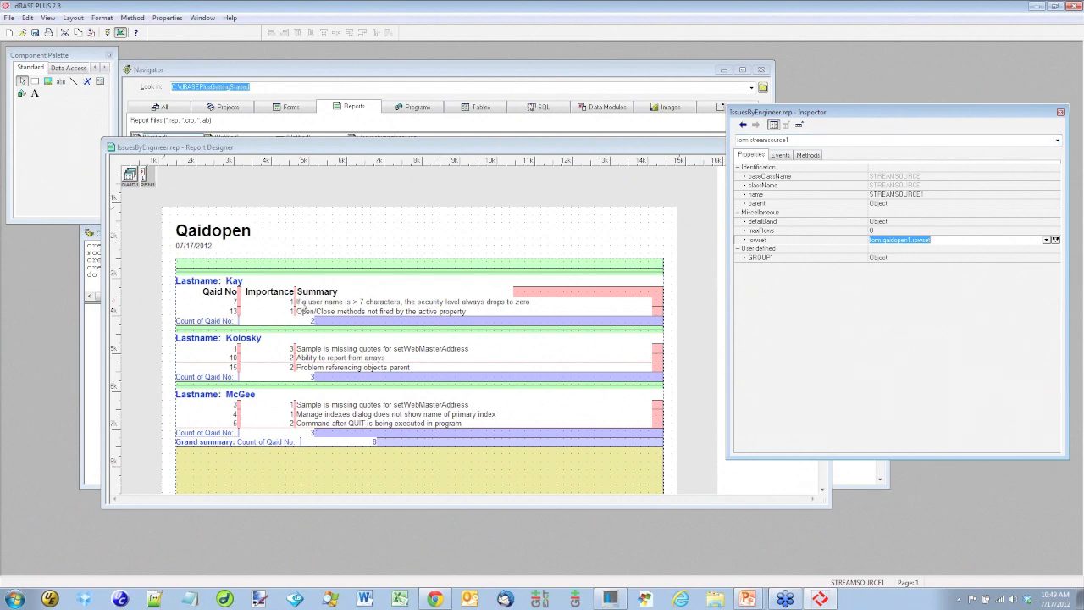
Step: In the codeblock of the group header's last-name text, add a second this.parent.parent.parent.rowset.fields["LastName"].value reference joined with +
left_click(274, 306)
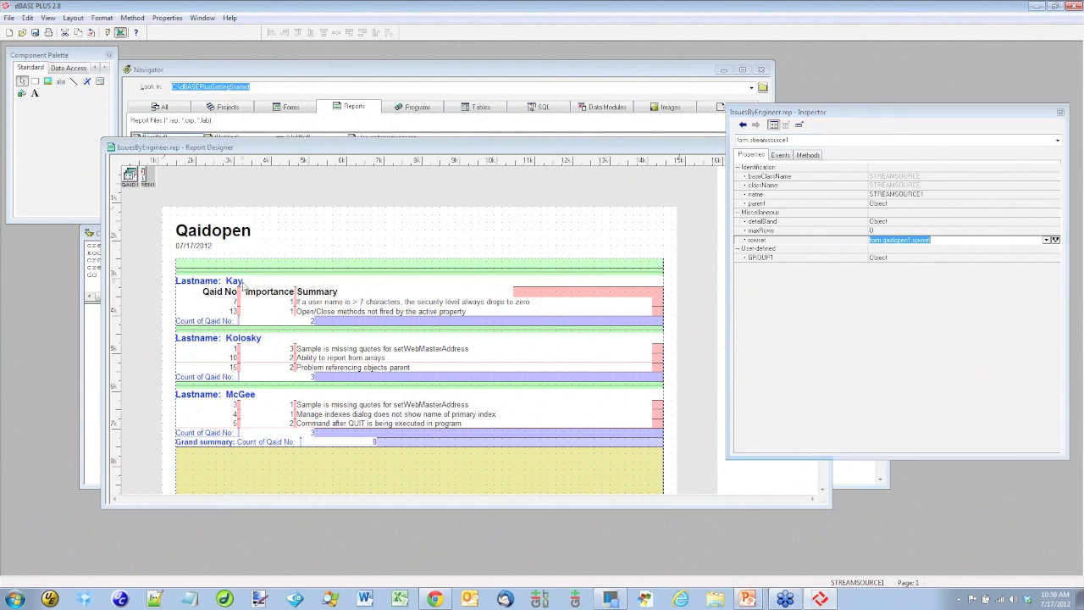
left_click(921, 126)
left_click_drag(1054, 259, 1054, 331)
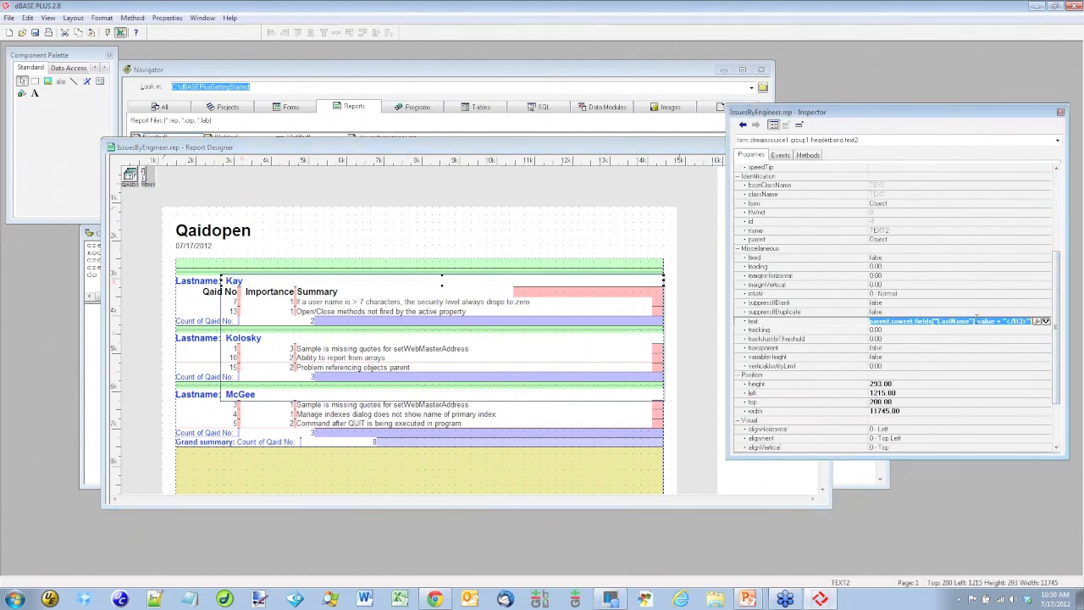
left_click(1036, 321)
left_click_drag(535, 217, 490, 362)
left_click(455, 420)
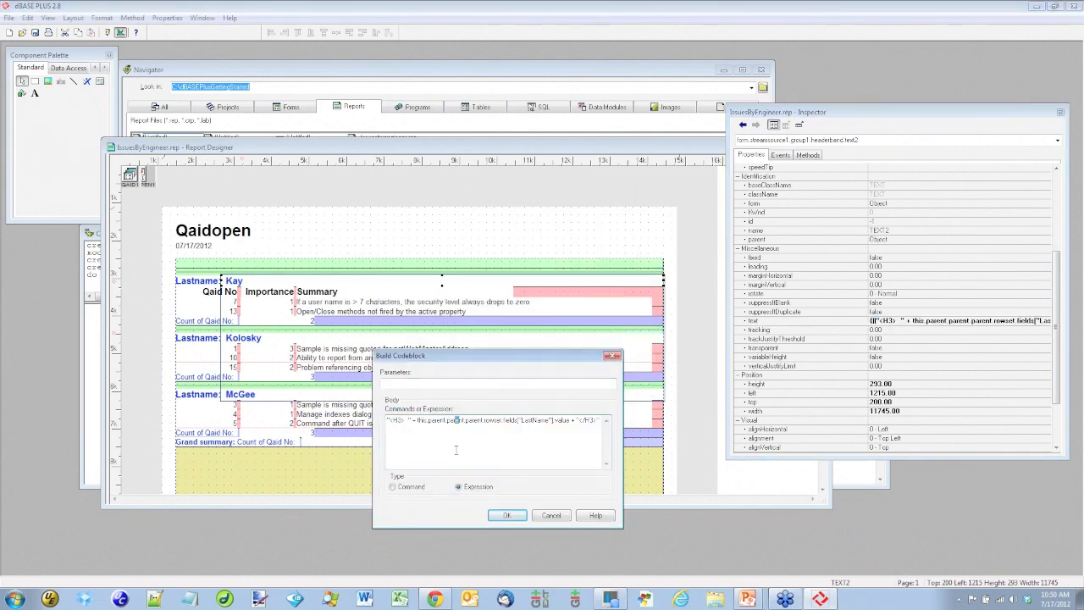
left_click_drag(416, 420, 564, 420)
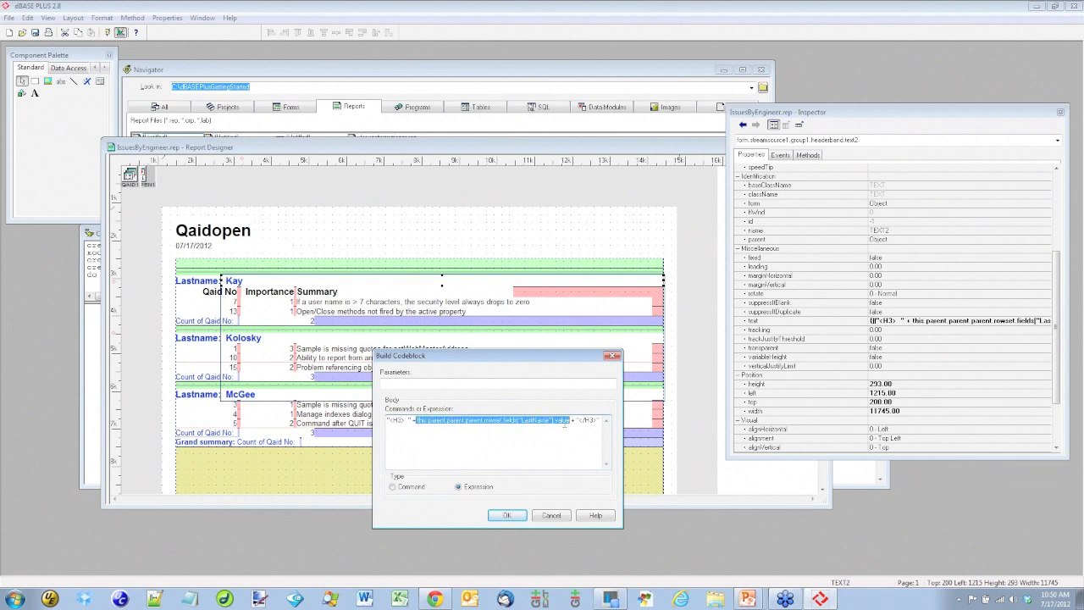
left_click(483, 451)
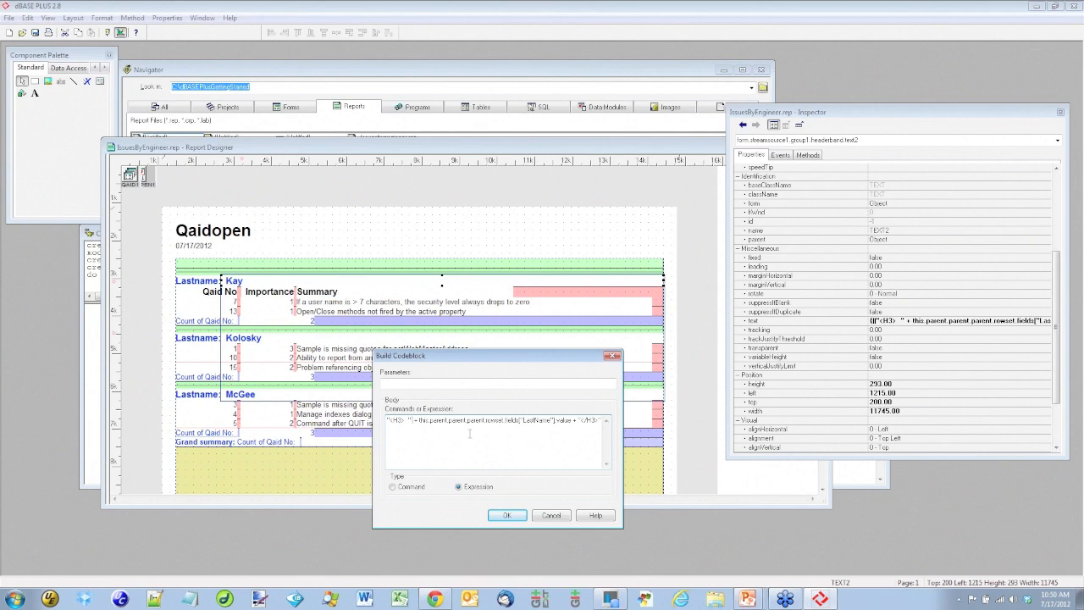
type("+")
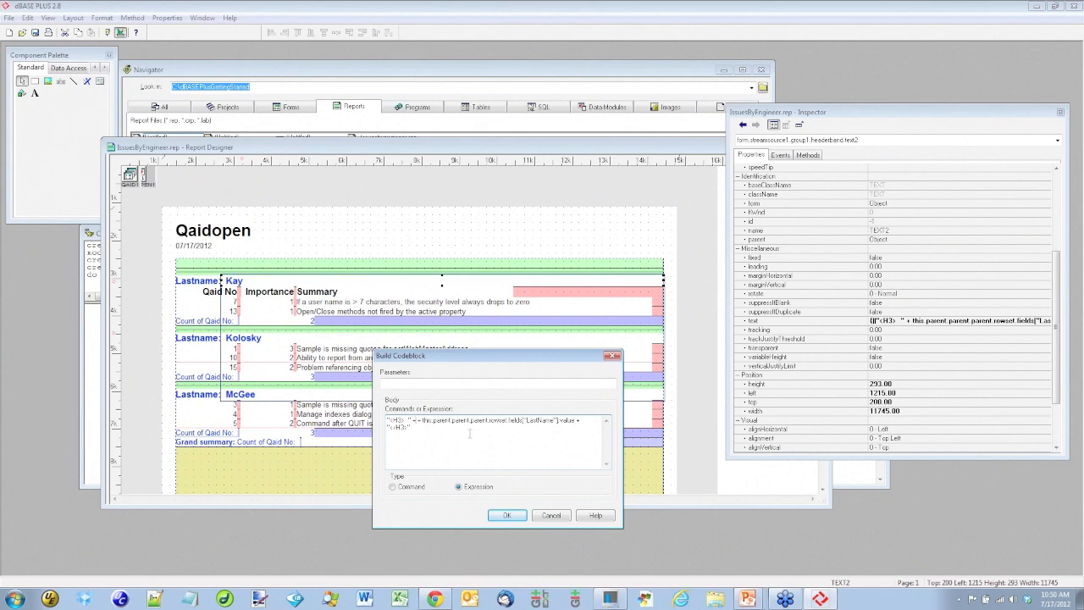
type("this.parent.parent.parent.rowset.fields[\"LastName\"].value")
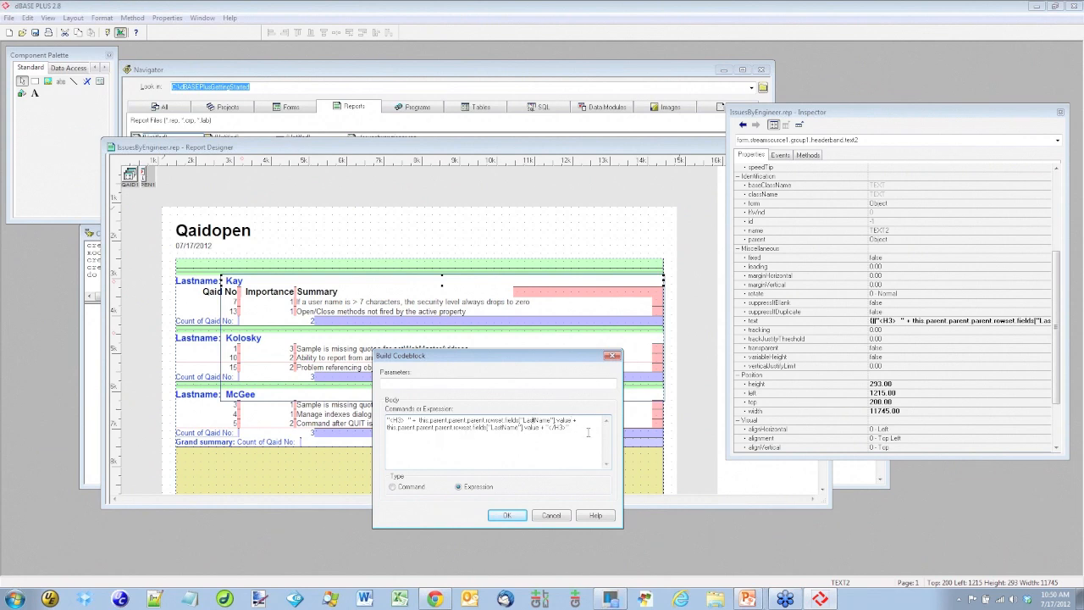
Step: Change the first field reference to FirstName, separate it from LastName with a quoted space, and apply the codeblock expression
key("BackSpace")
key("BackSpace")
key("BackSpace")
key("BackSpace")
type("First")
left_click(507, 515)
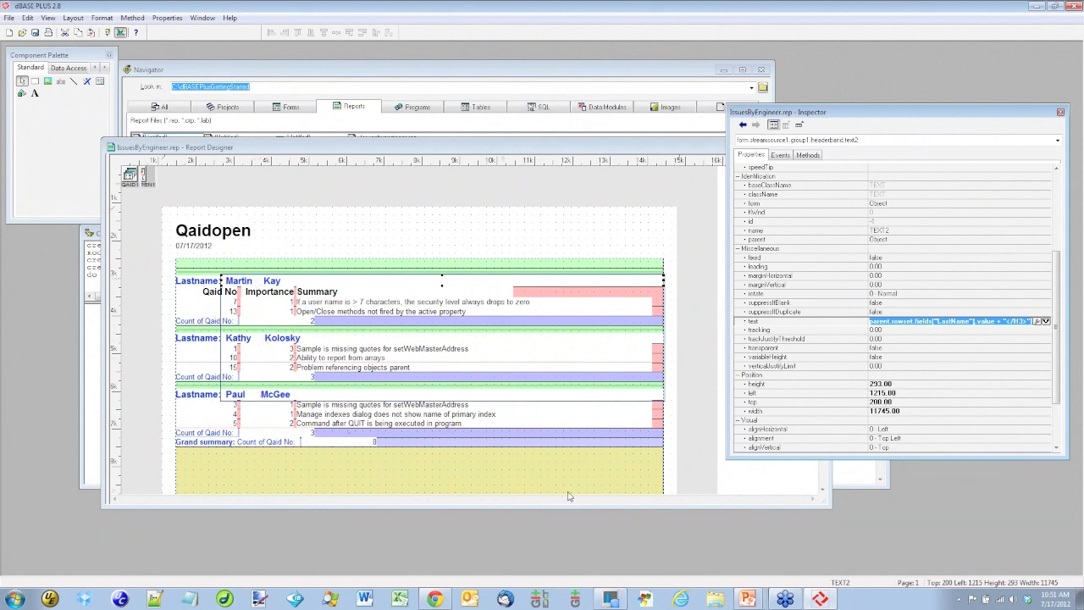
Step: Wrap the FirstName value in the group header's codeblock expression in RTRIM( ) and apply it
left_click(1036, 321)
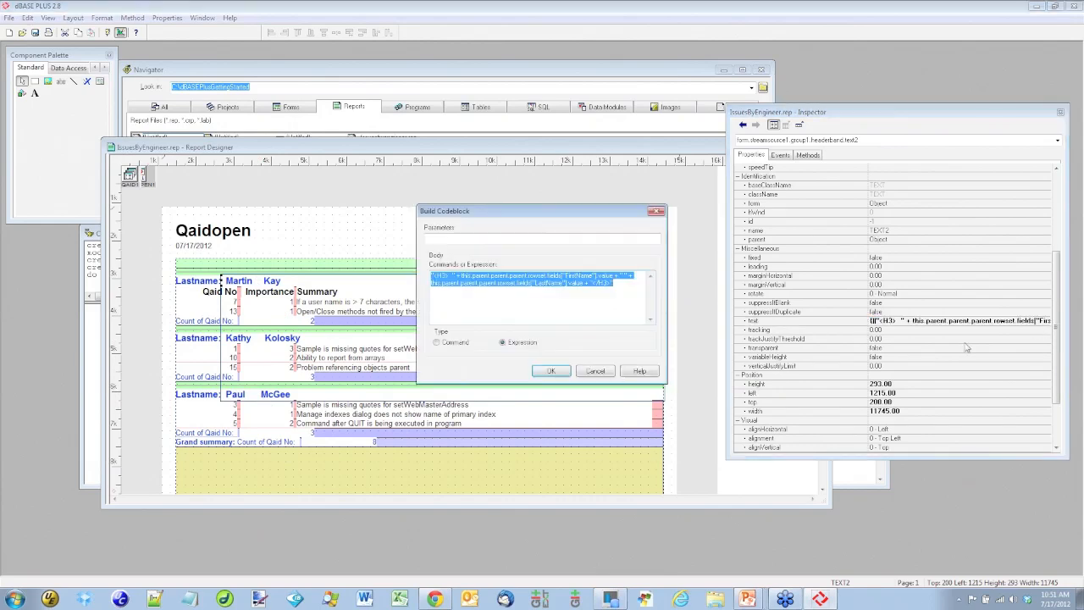
left_click(488, 276)
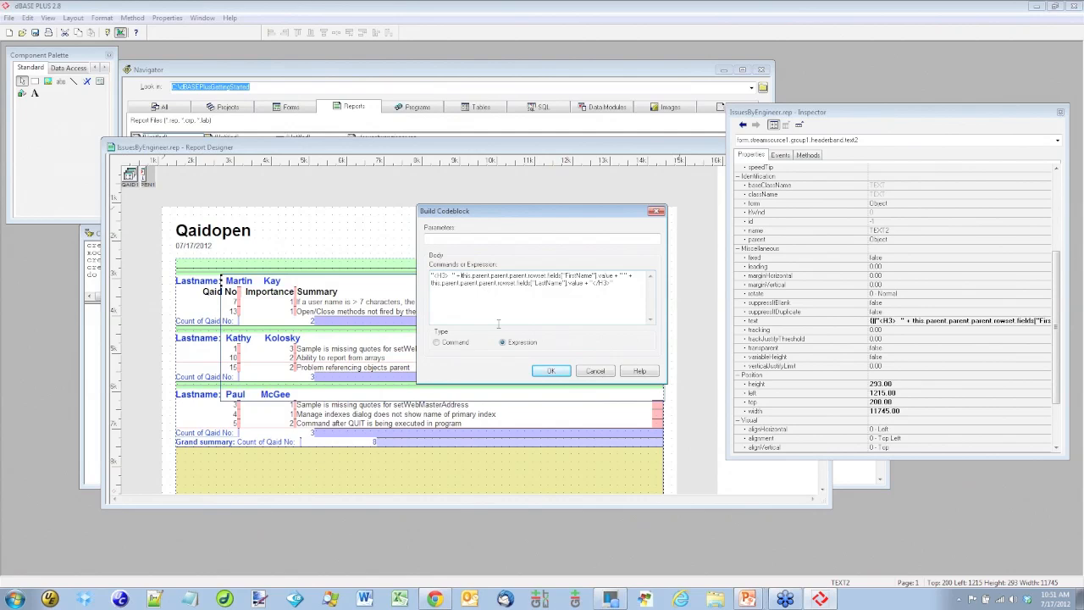
type("RTRIM(")
type("IM(")
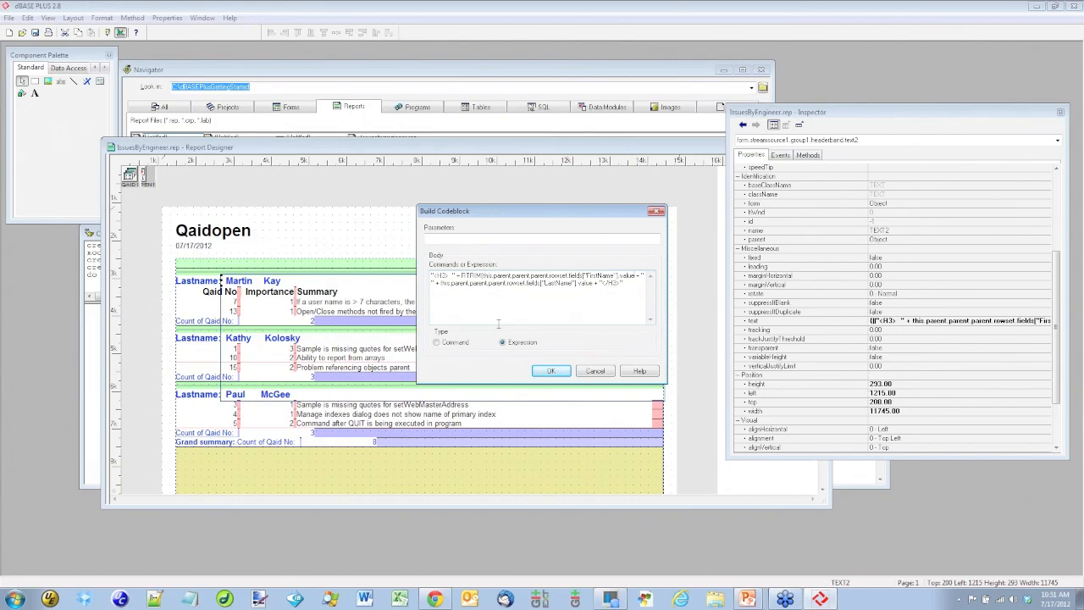
type(")")
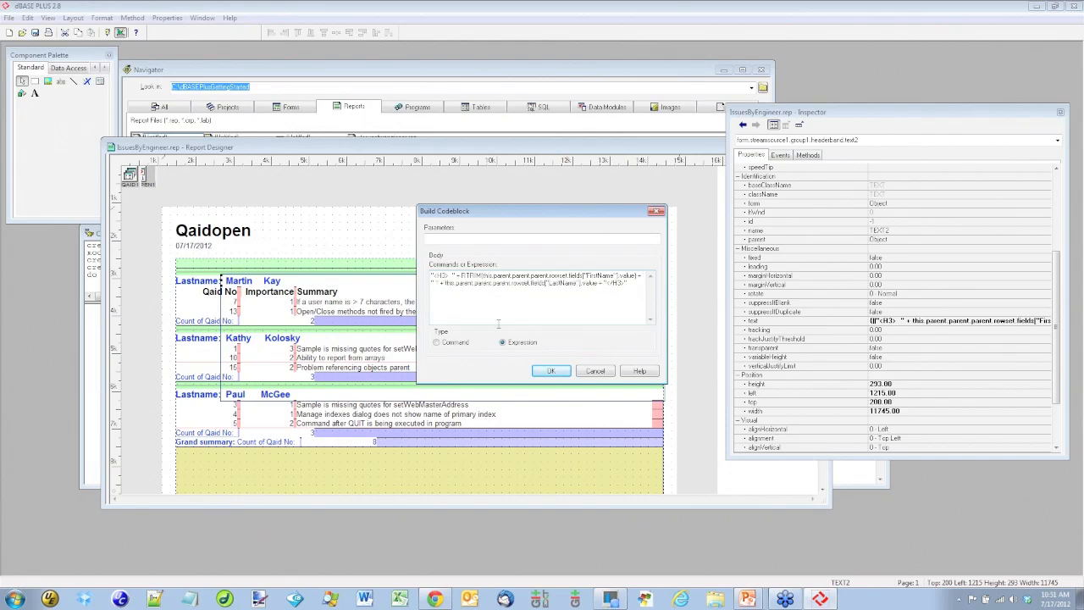
left_click(551, 371)
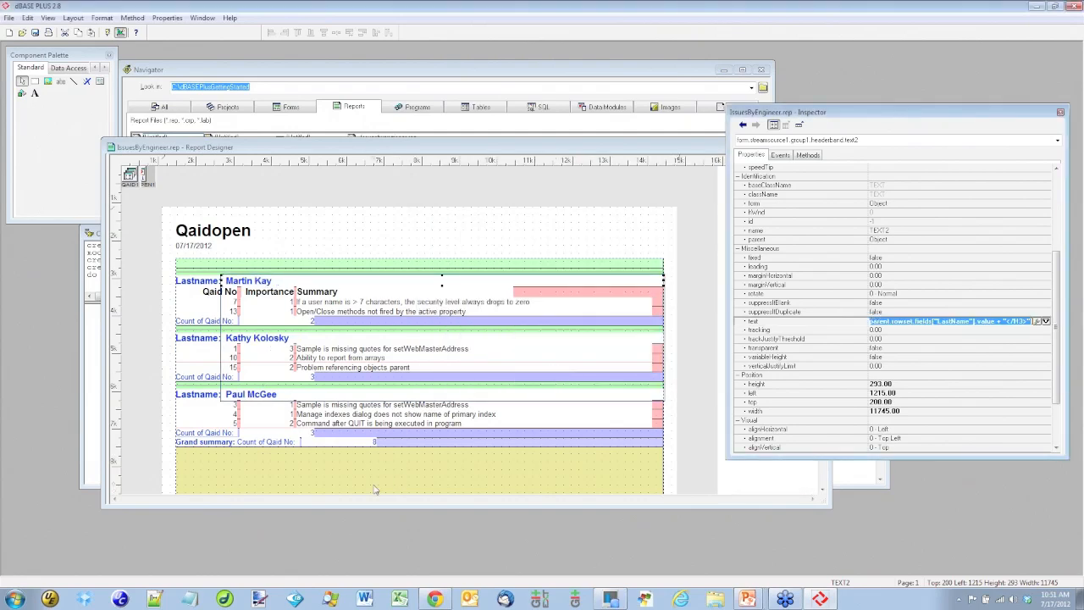
Step: Run the IssuesByEngineer report to review the full names in the group headings, and close the output
left_click(323, 490)
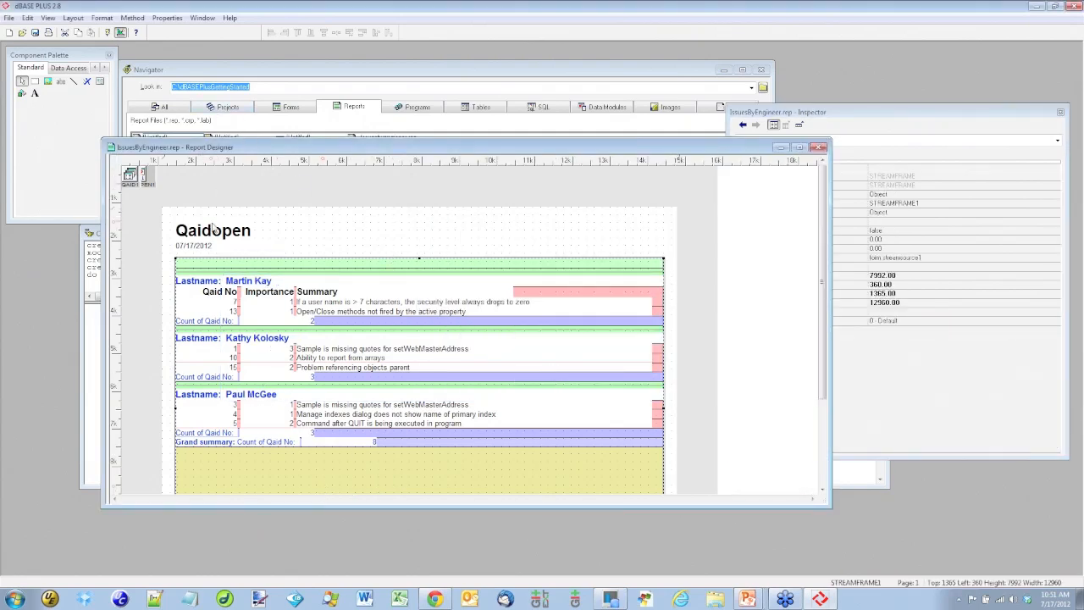
left_click(108, 34)
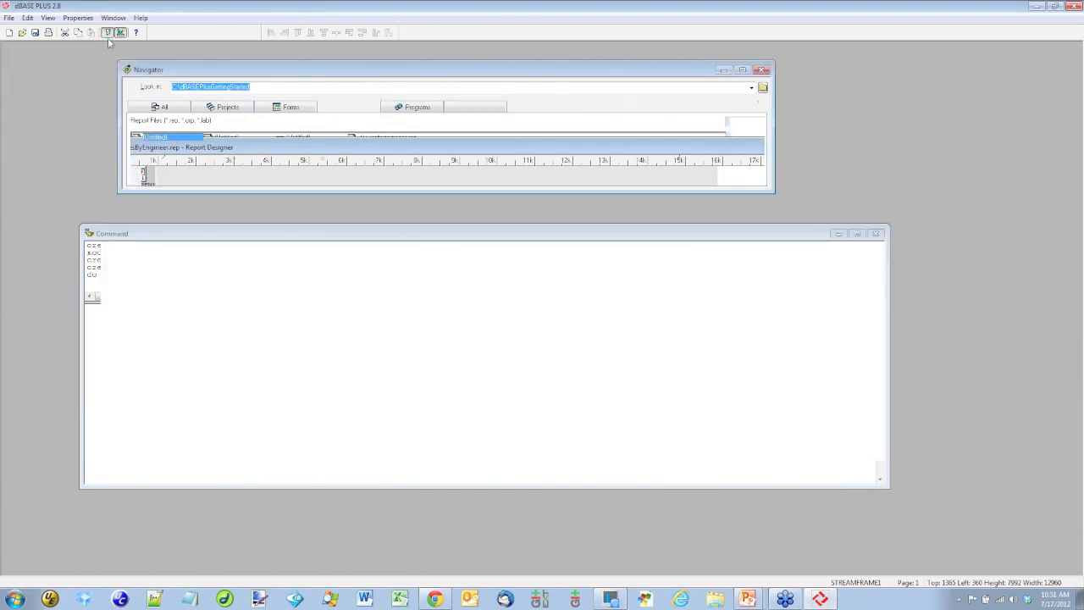
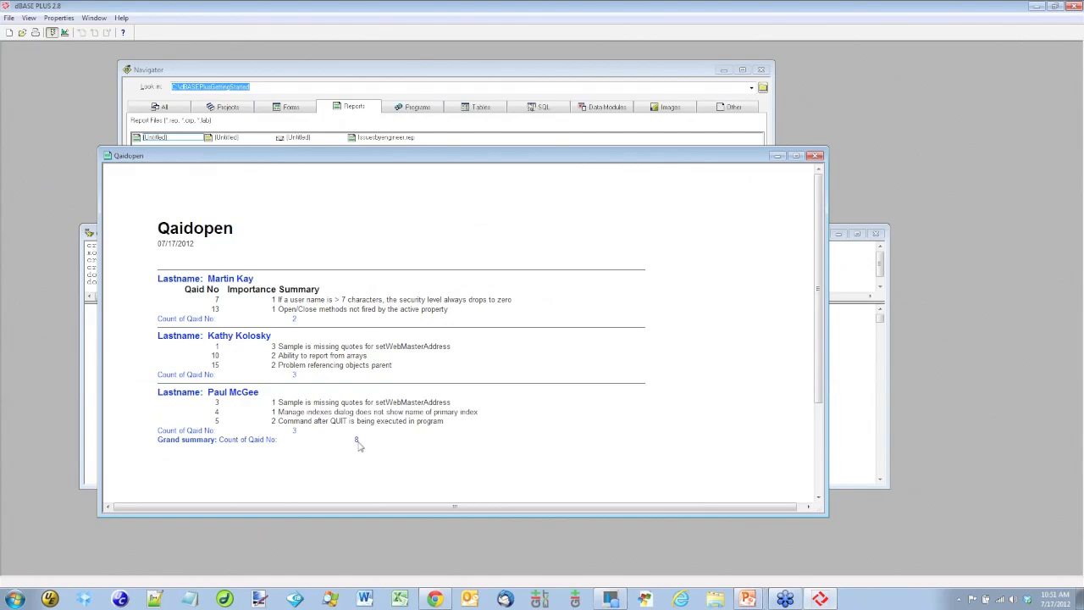
left_click(818, 158)
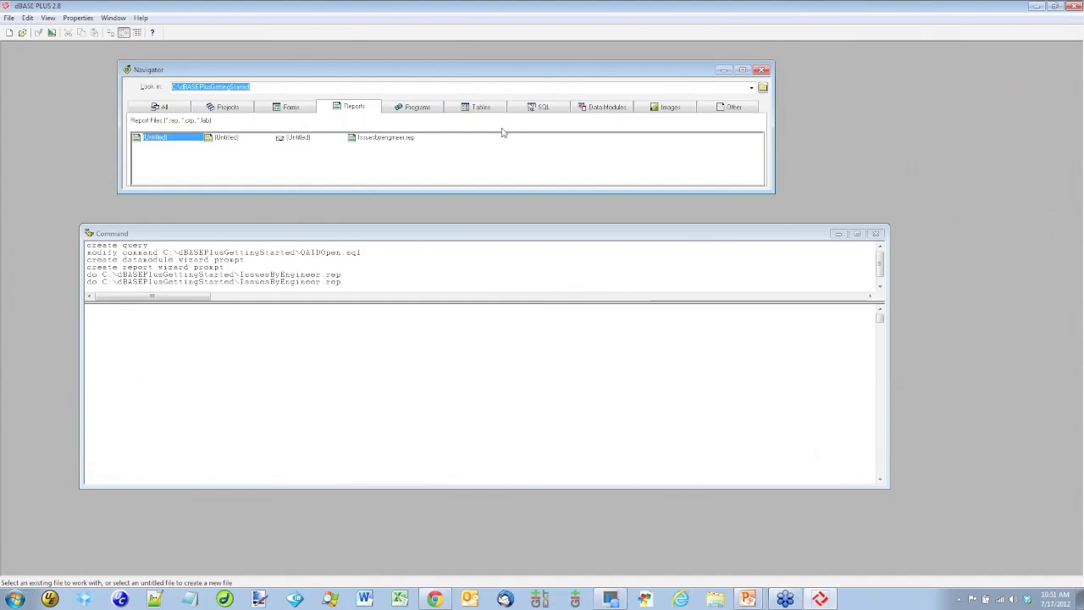
Step: Start a new form using the Form Wizard
left_click(299, 105)
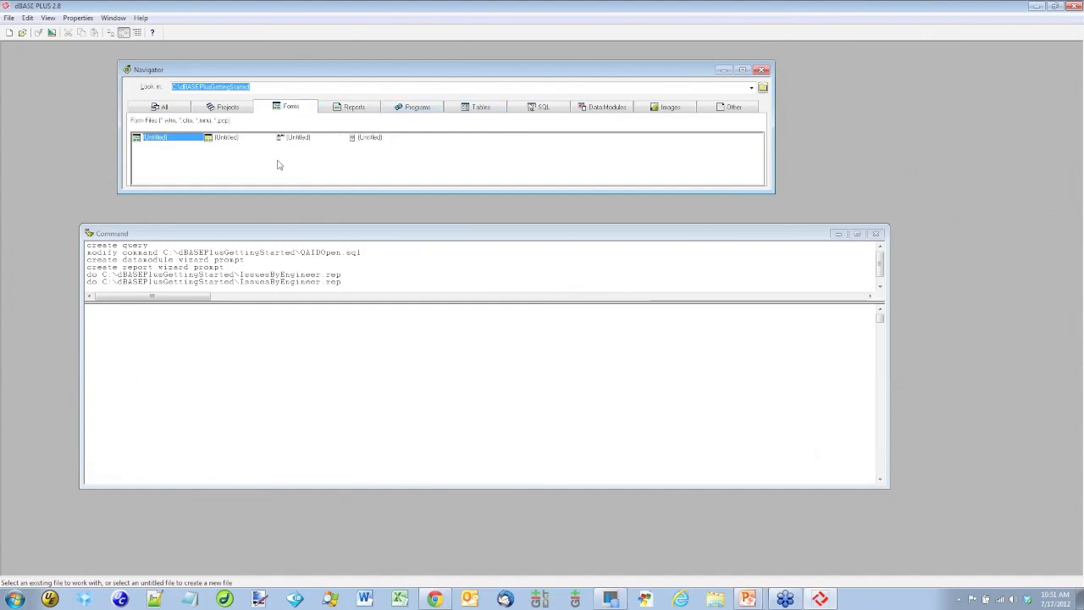
right_click(158, 142)
left_click(185, 150)
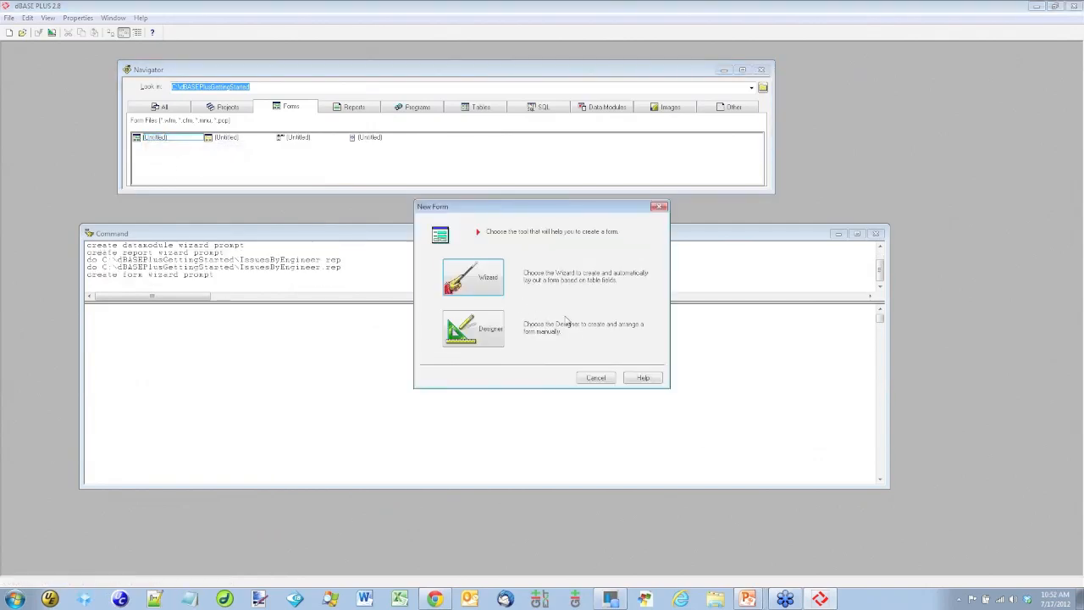
left_click(487, 282)
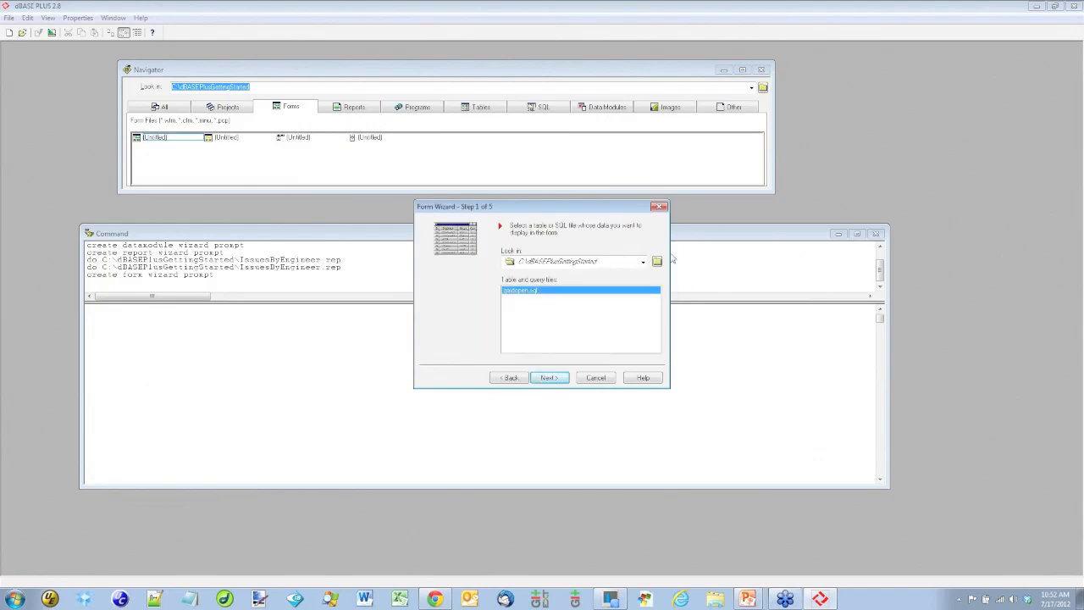
Step: Base the form on qaid.dbf from the QAID database and include all of its available fields
left_click(644, 263)
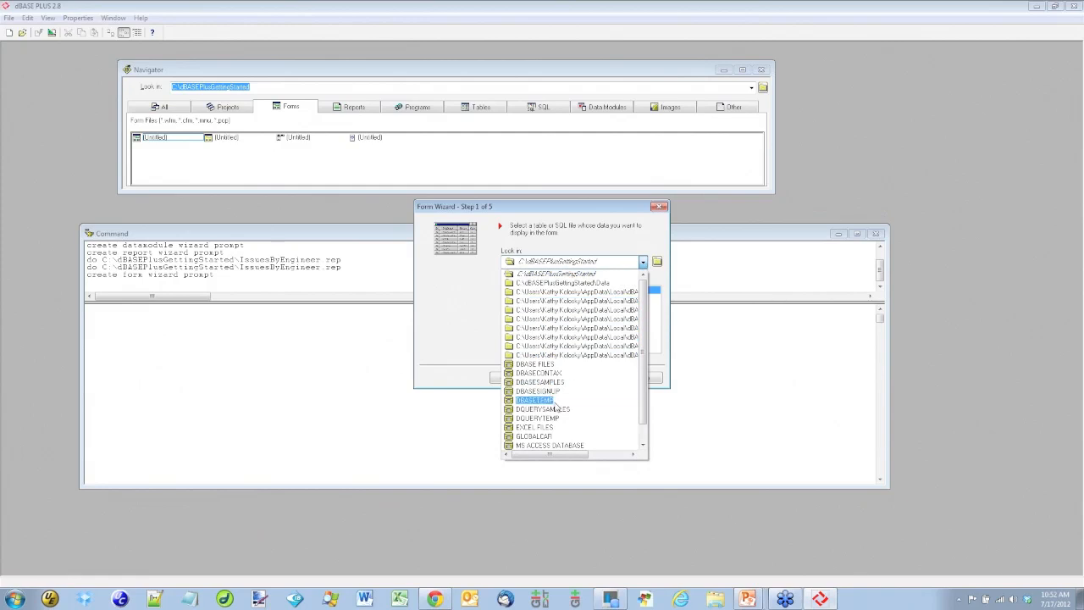
left_click_drag(642, 326, 643, 354)
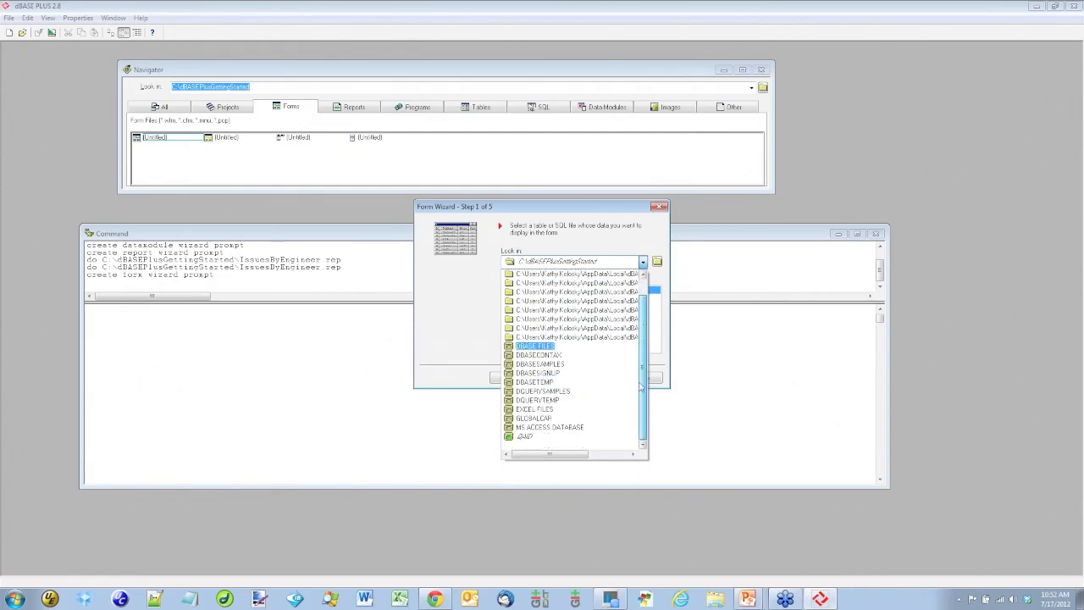
left_click(523, 436)
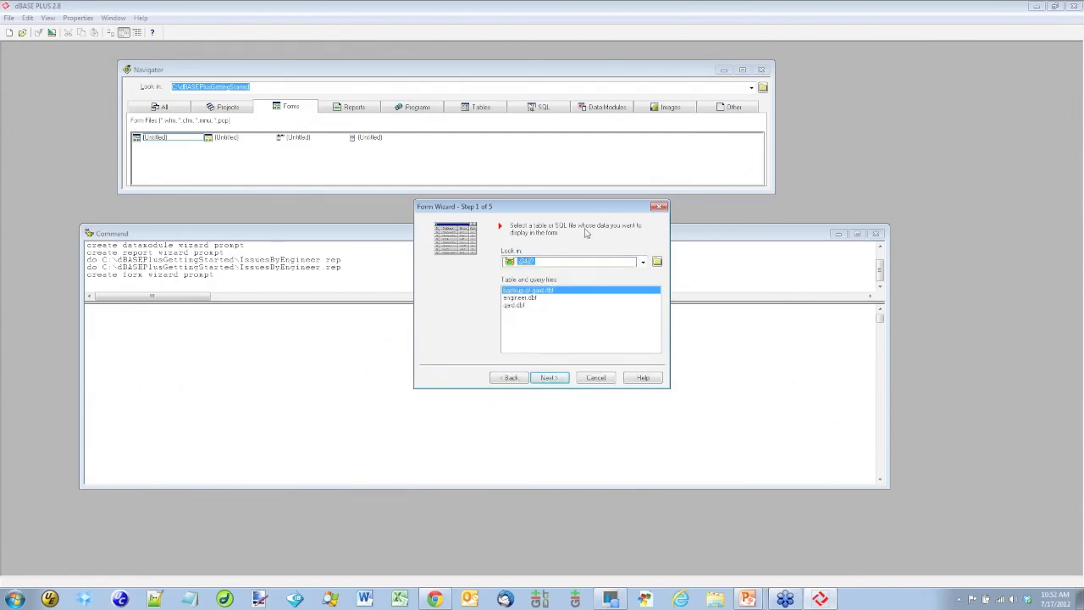
left_click(519, 308)
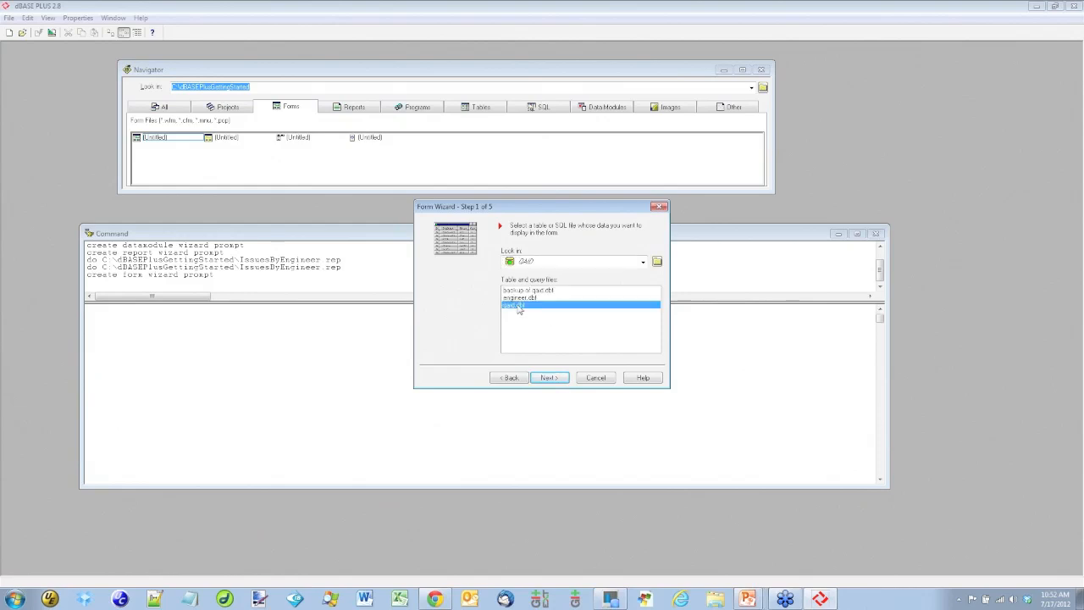
double_click(519, 307)
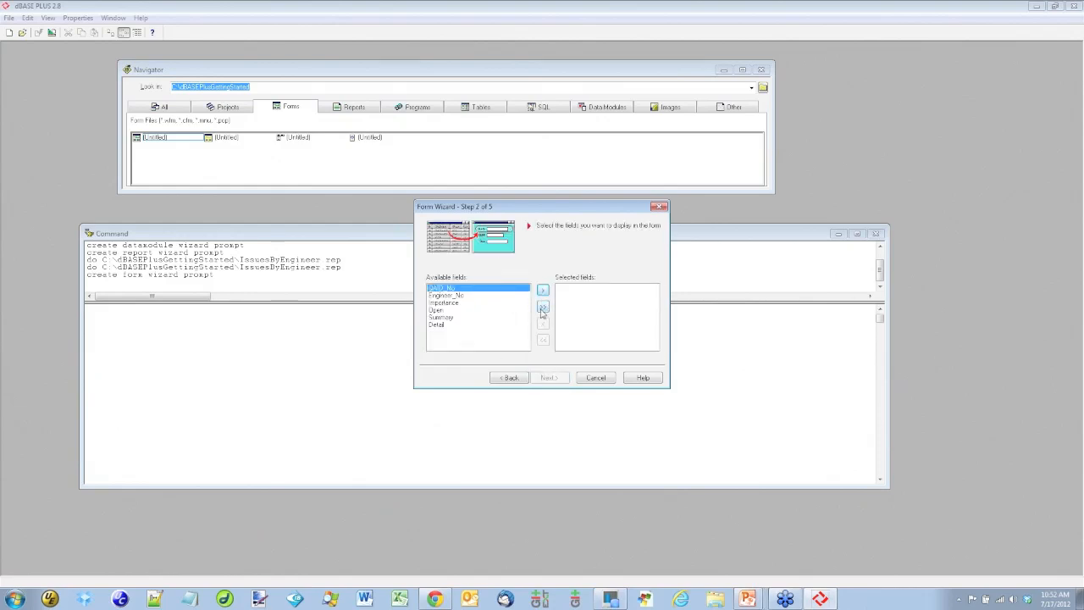
left_click(542, 308)
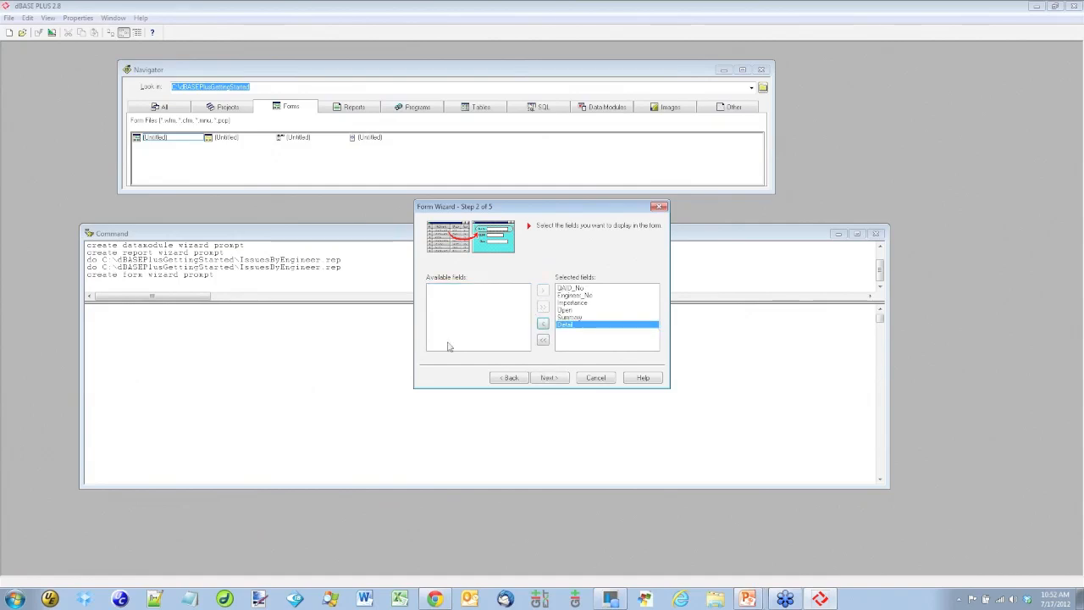
left_click(549, 378)
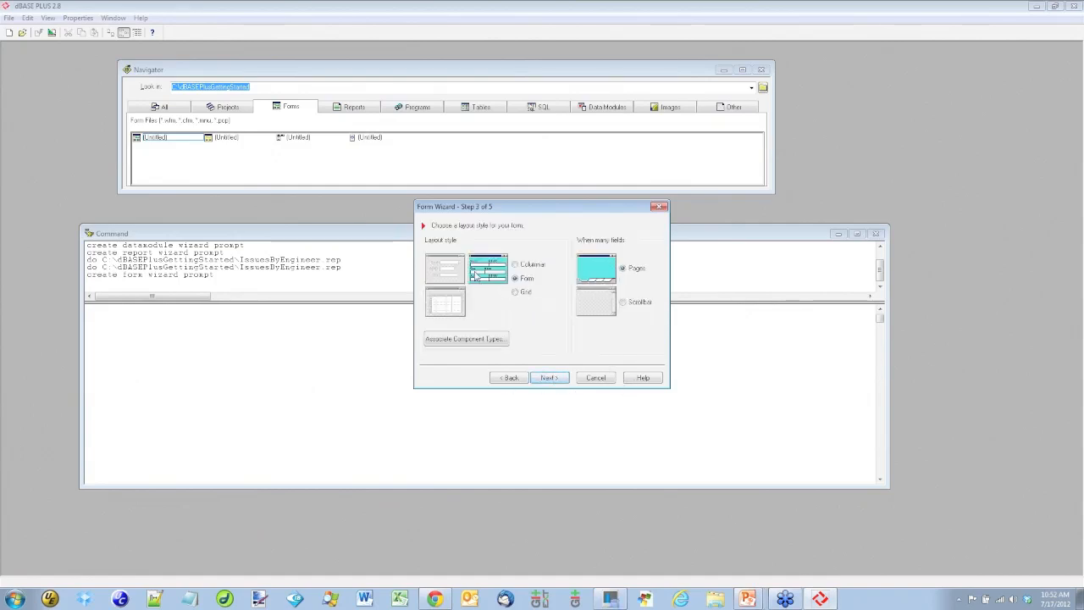
Step: Choose the Form layout style with the Scrollbar option for handling many fields
left_click(522, 265)
left_click(523, 281)
left_click(597, 306)
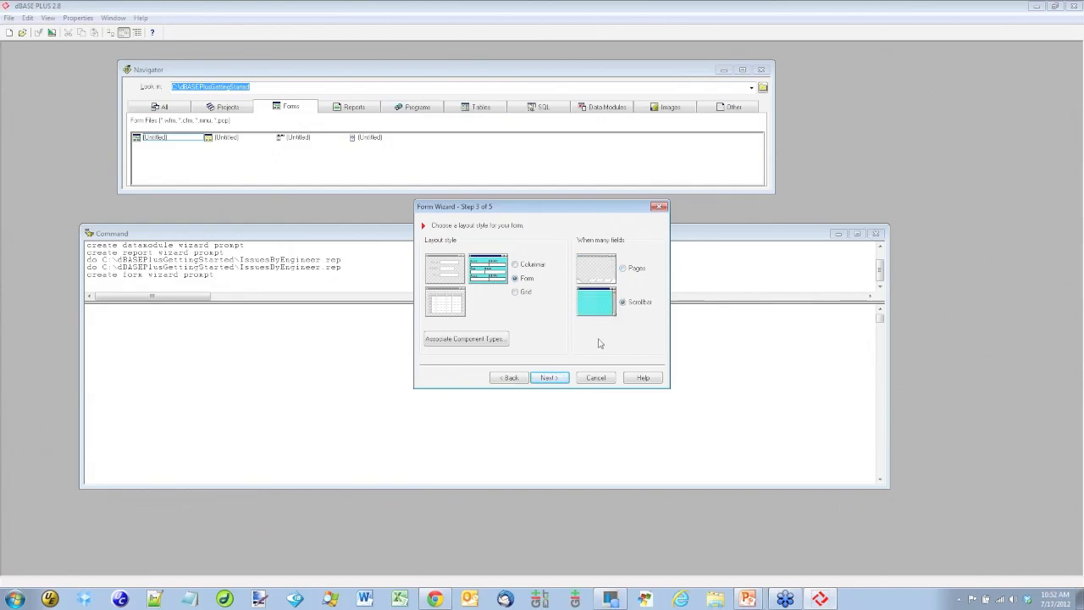
Step: Continue to the wizard's scheme settings and apply the dBASE PLUS Default scheme to the form
left_click(557, 379)
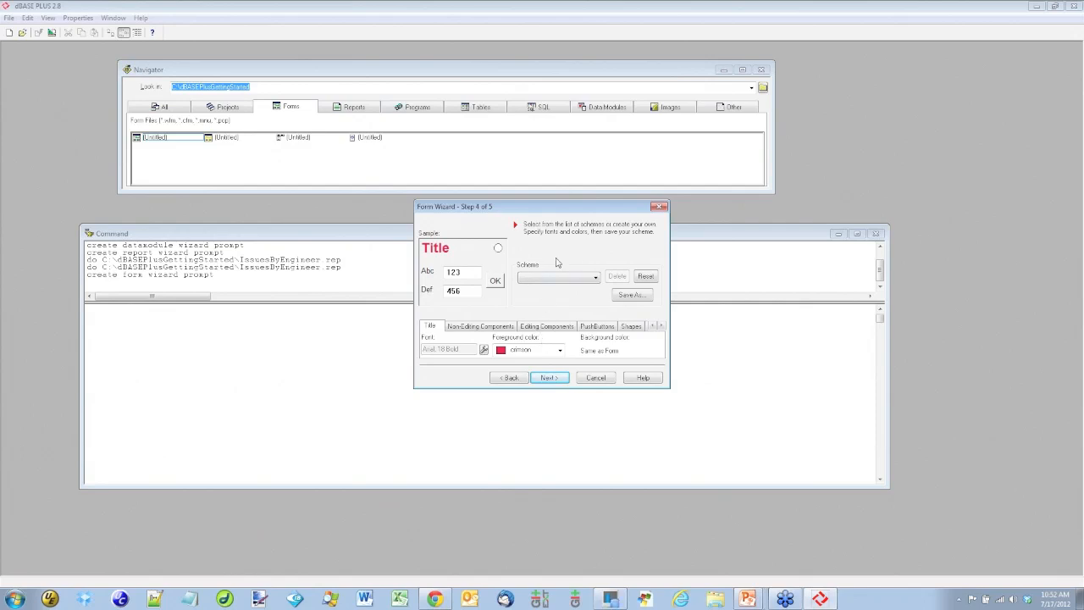
left_click(594, 277)
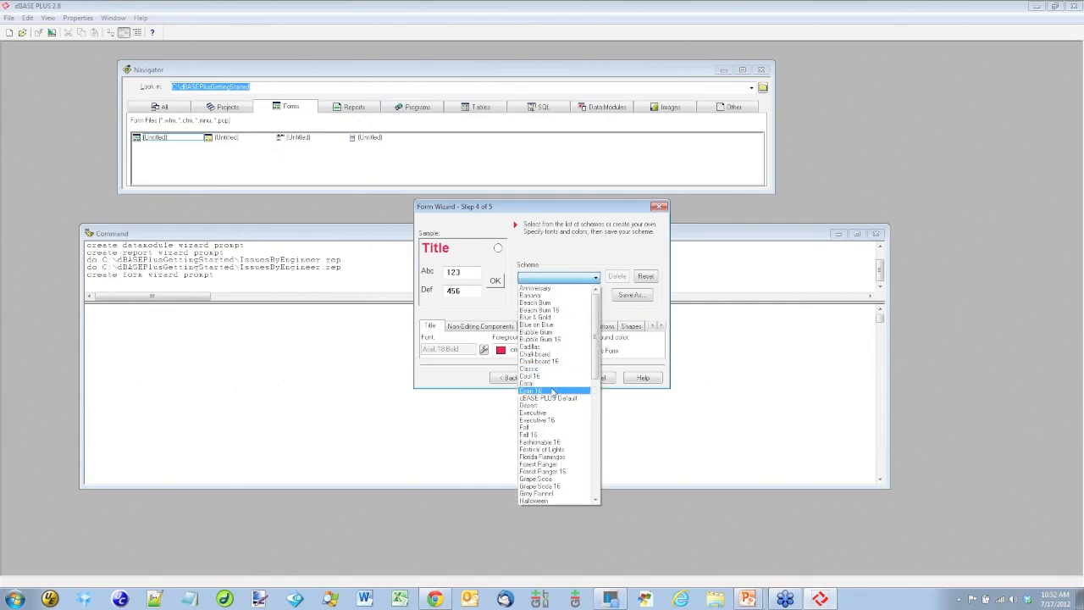
left_click(557, 398)
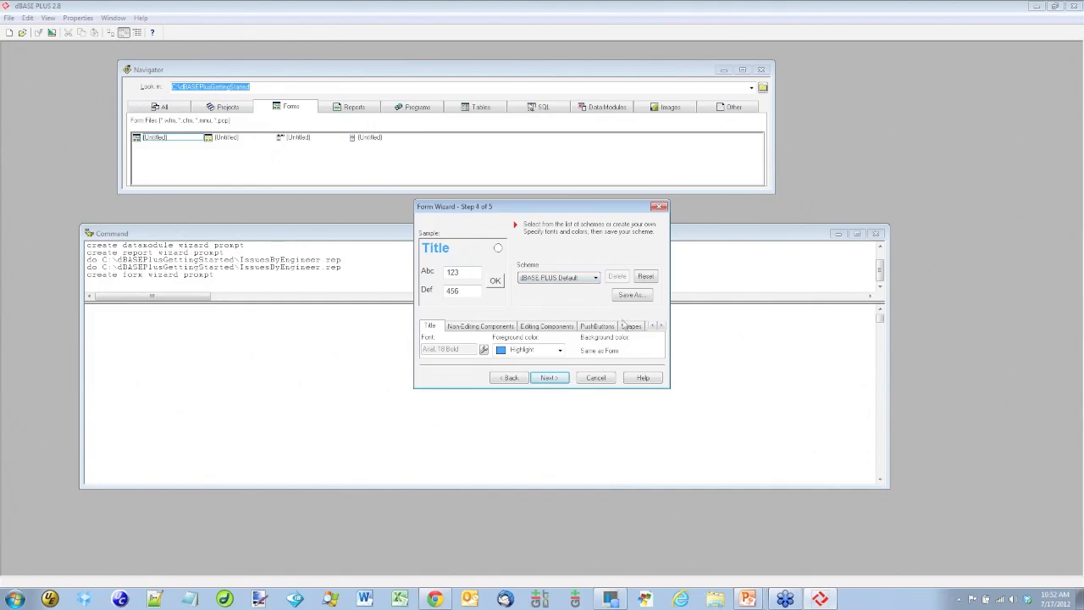
Step: Try the Leather scheme on the form sample and switch back to dBASE PLUS Default
left_click(595, 278)
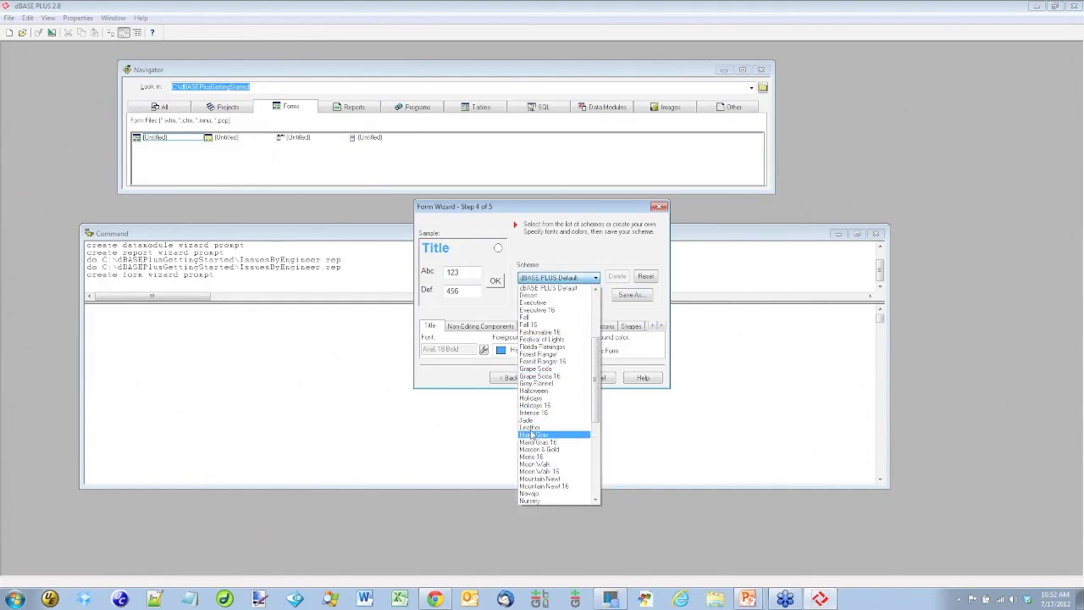
left_click(531, 429)
left_click(595, 278)
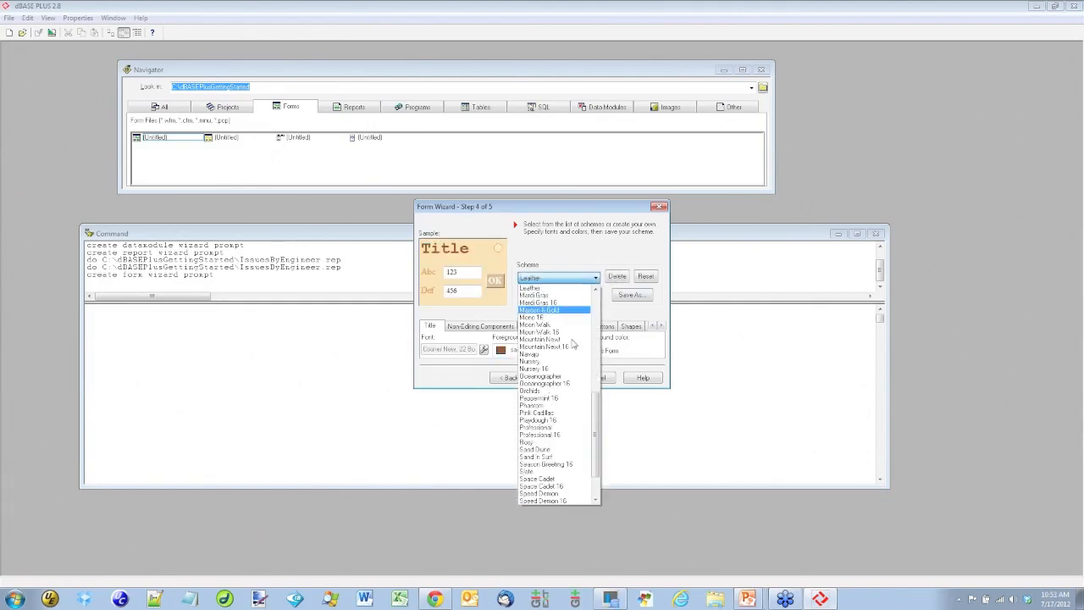
scroll(556, 361, "up", 10)
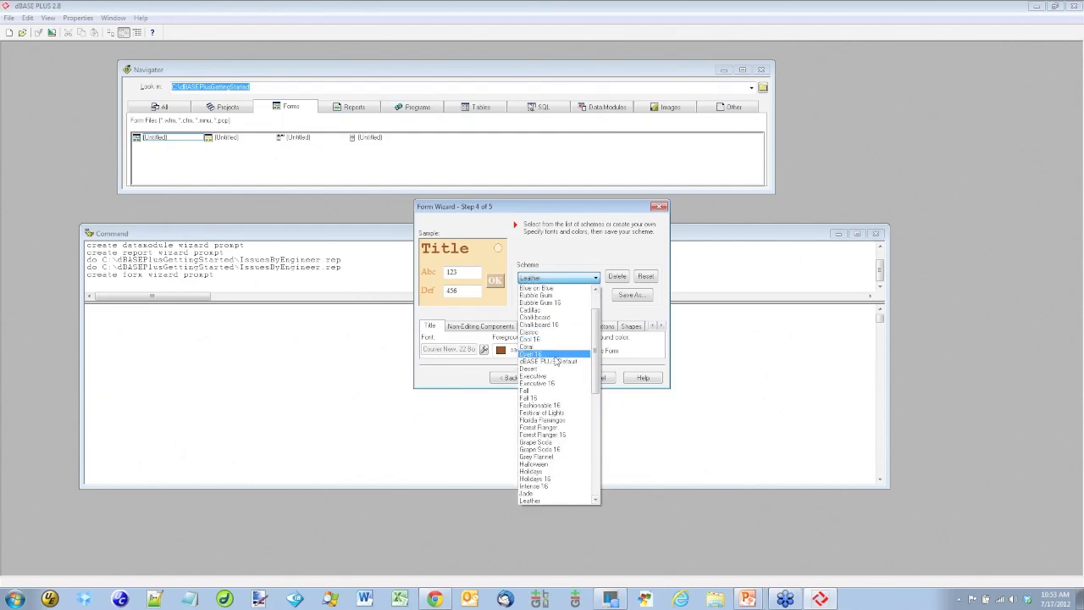
left_click(554, 362)
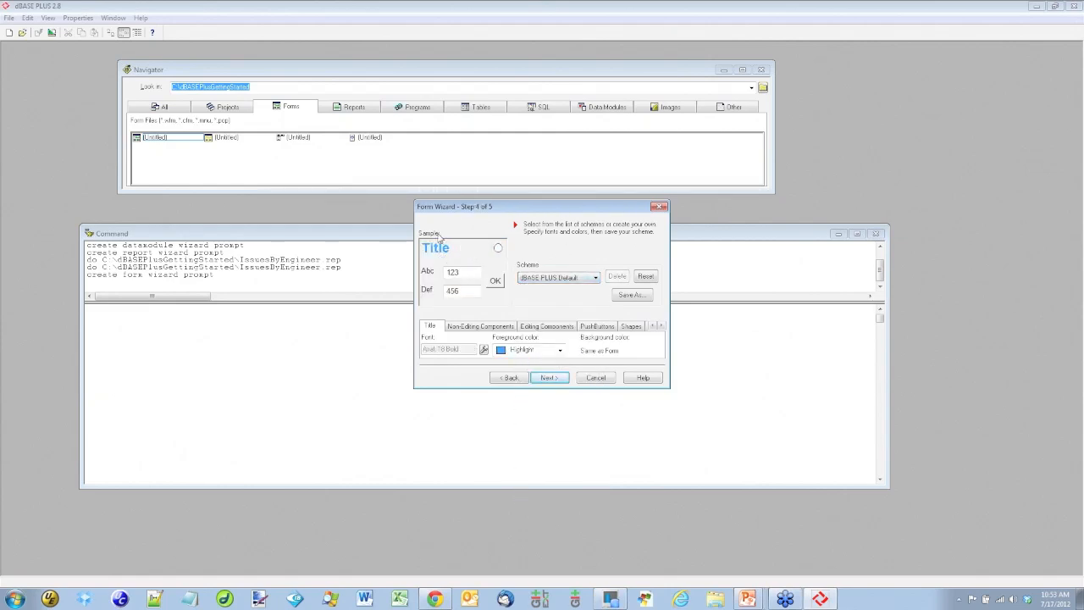
Step: Preview the scheme's push button and editing component settings and set the title's foreground color to darkred
left_click(495, 280)
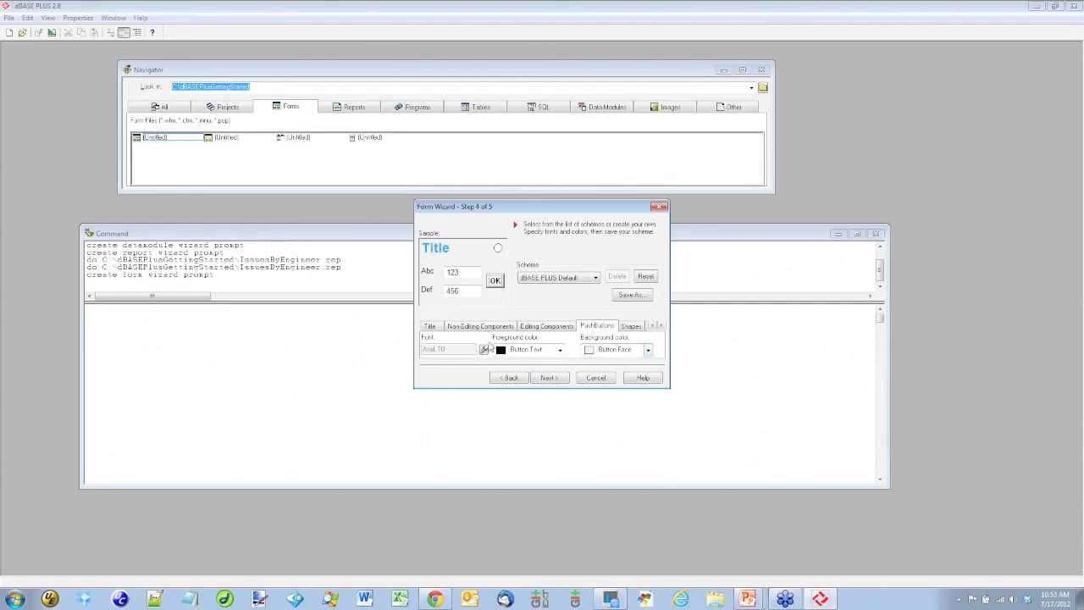
left_click(546, 326)
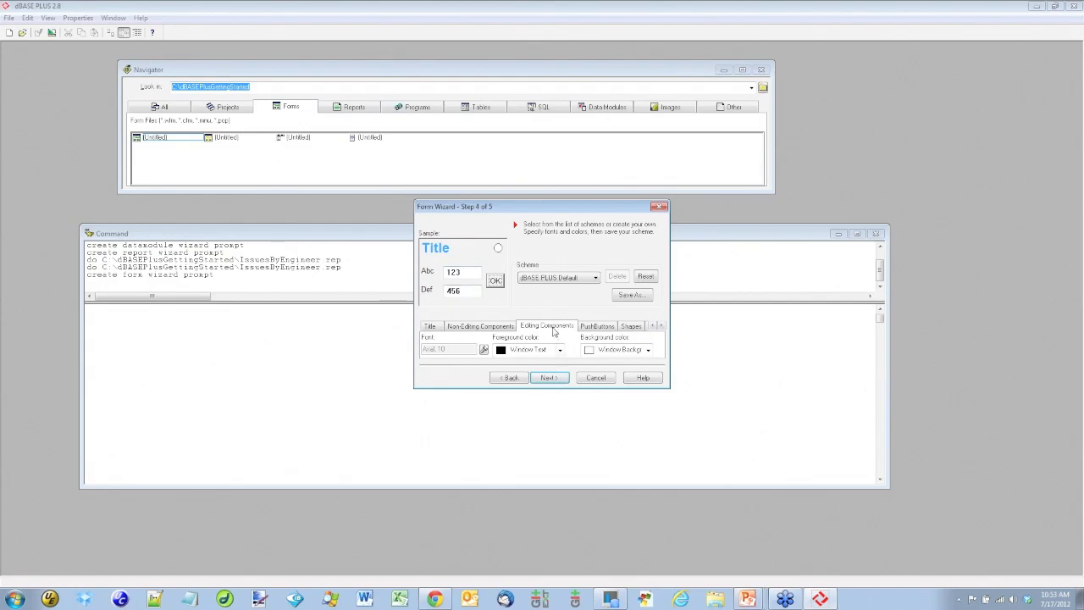
left_click(436, 250)
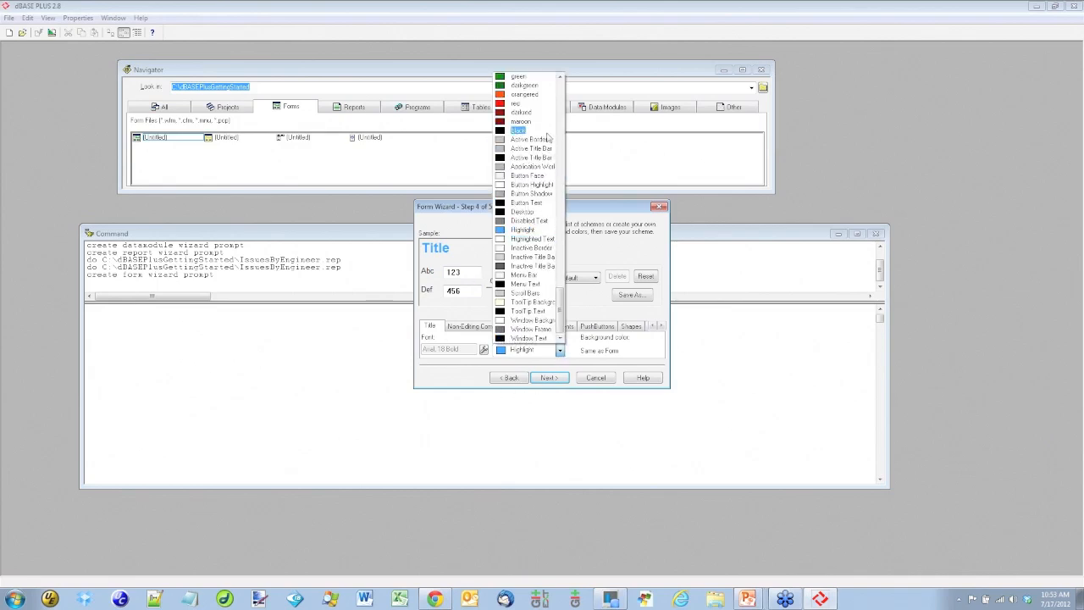
left_click(520, 112)
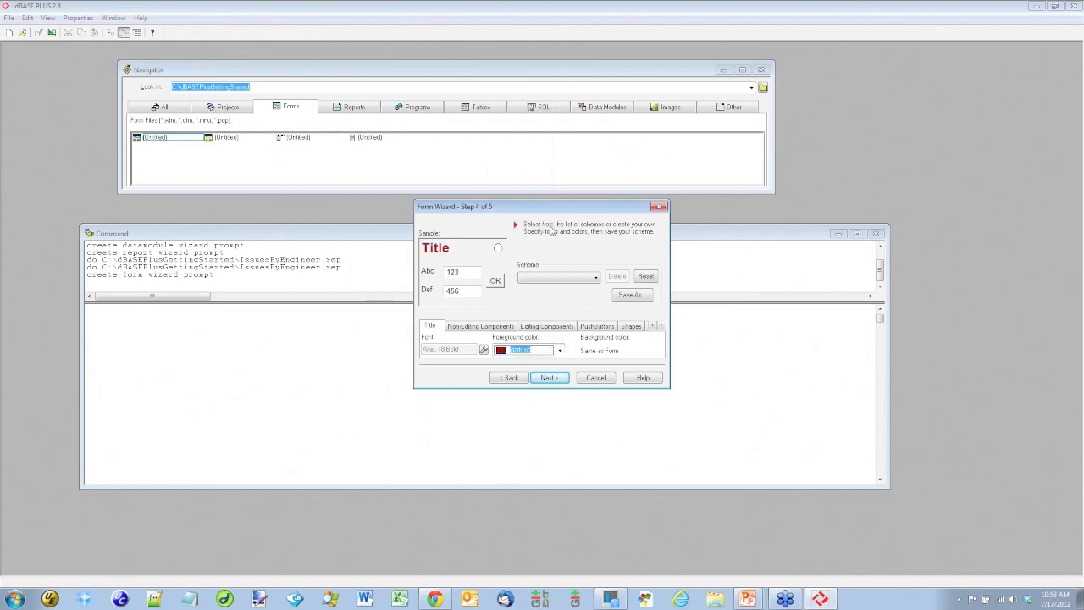
Step: Finish the wizard by choosing to run the form and save it as DataEntry
left_click(548, 377)
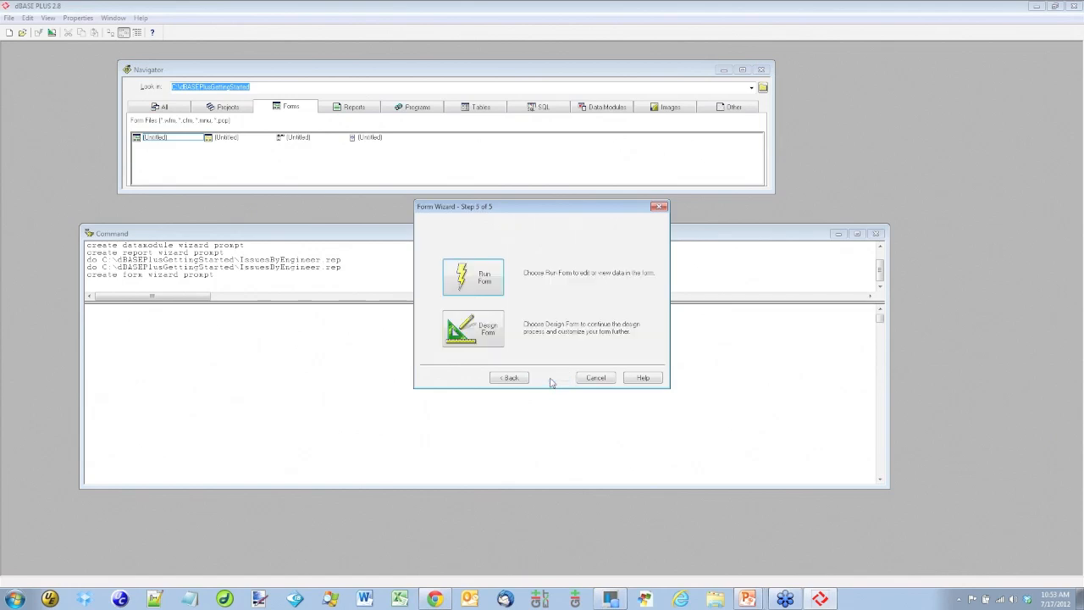
left_click(485, 282)
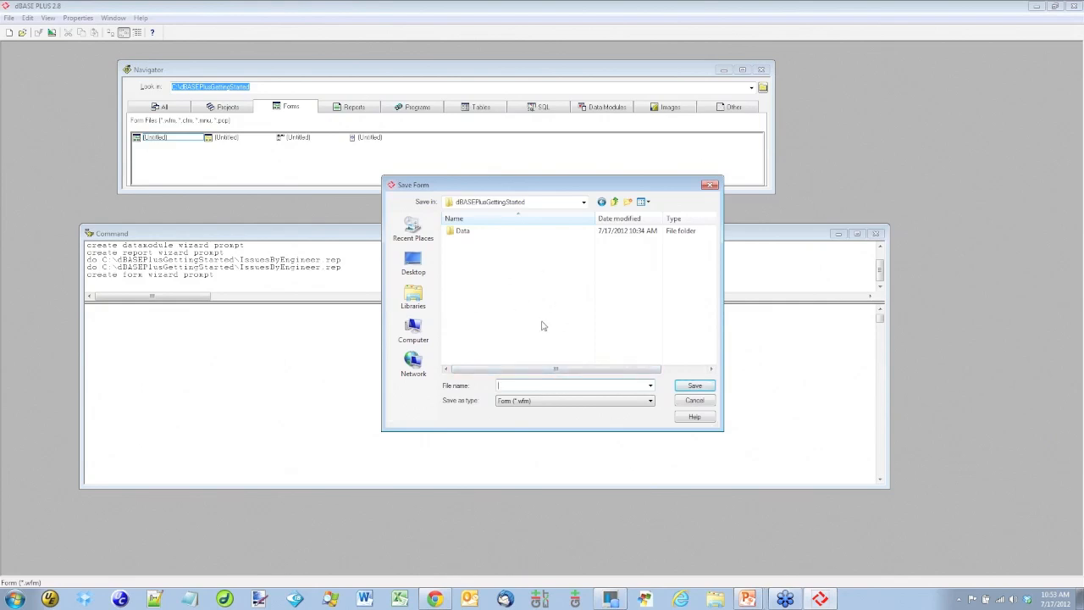
type("DataEntry")
key("Return")
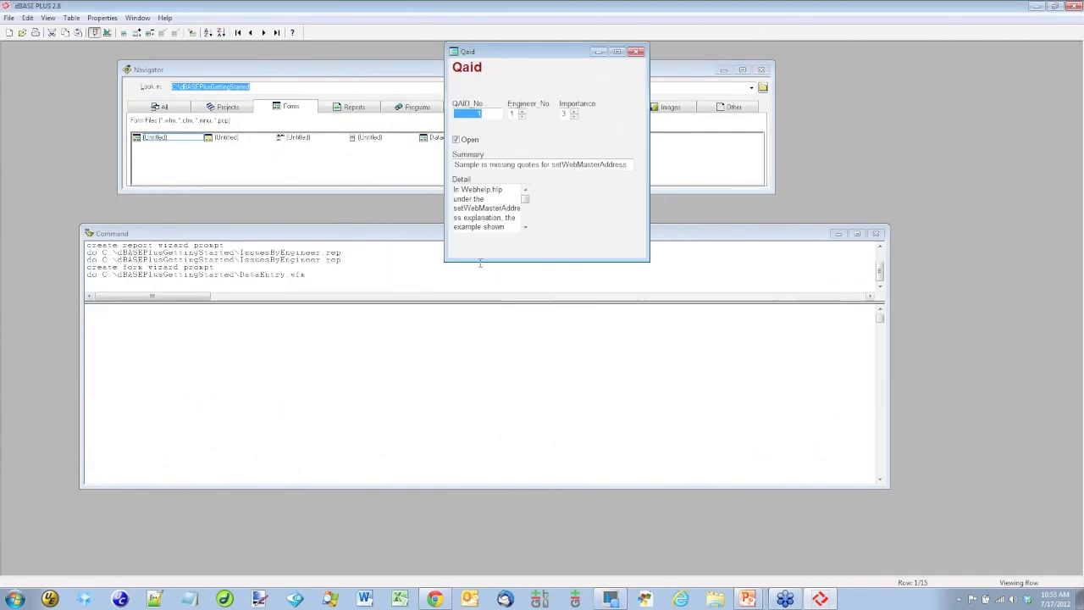
left_click_drag(534, 52, 380, 130)
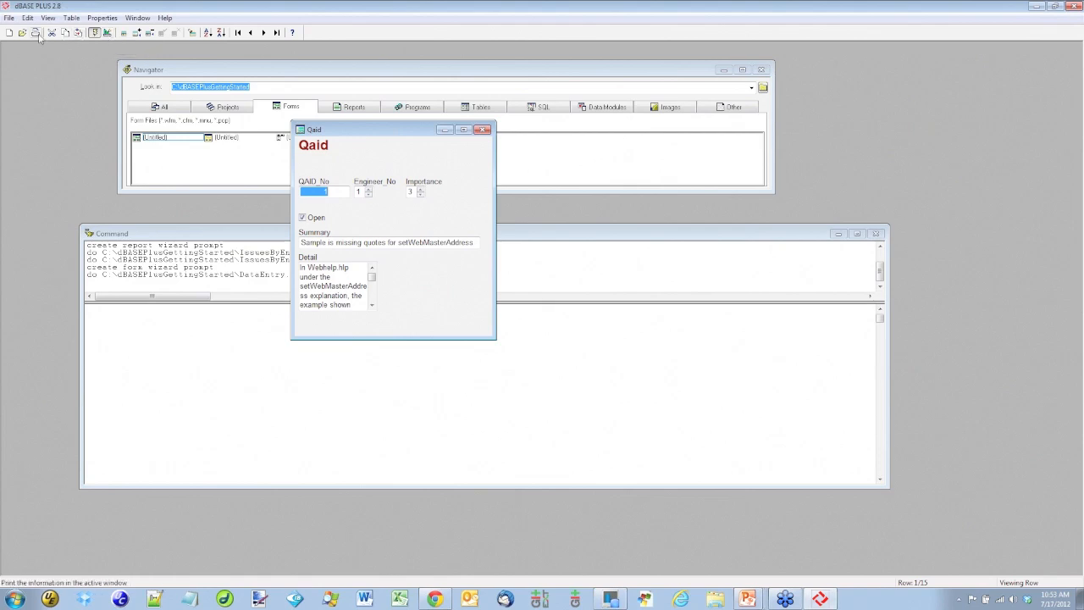
Step: Open the form in design mode and enlarge both its window and the Detail editor, the editor to about 126 wide by 22 high
left_click(106, 33)
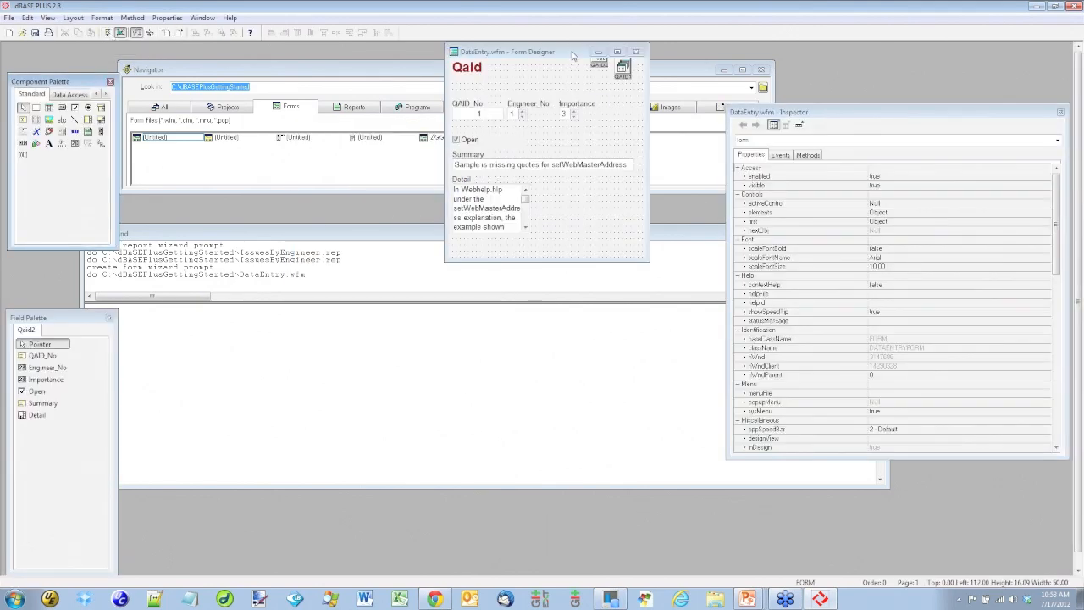
left_click_drag(573, 55, 365, 118)
left_click_drag(441, 322, 753, 529)
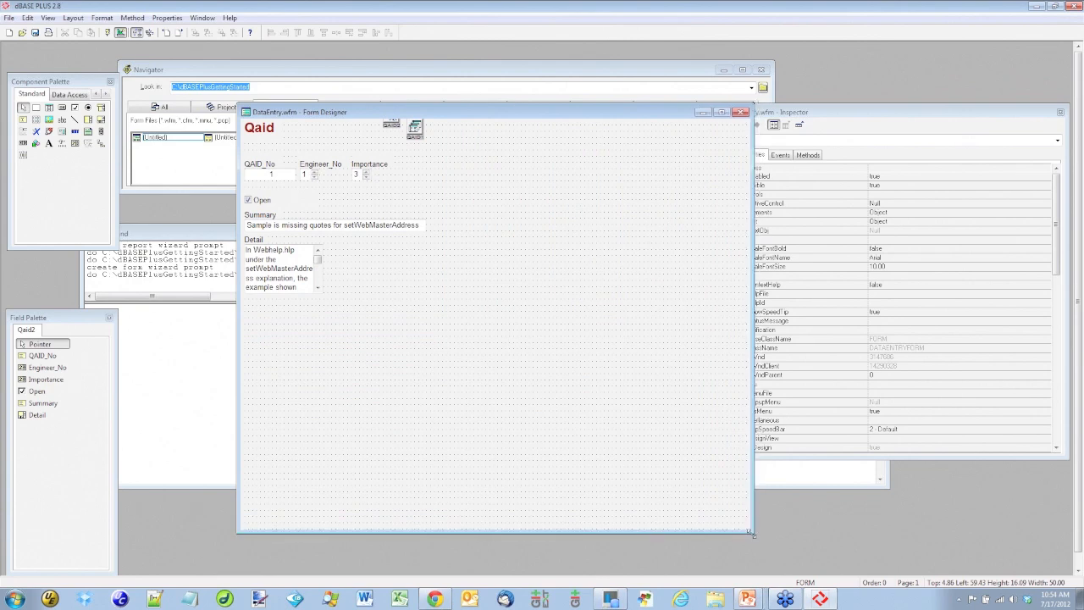
left_click(264, 275)
left_click_drag(322, 294, 744, 518)
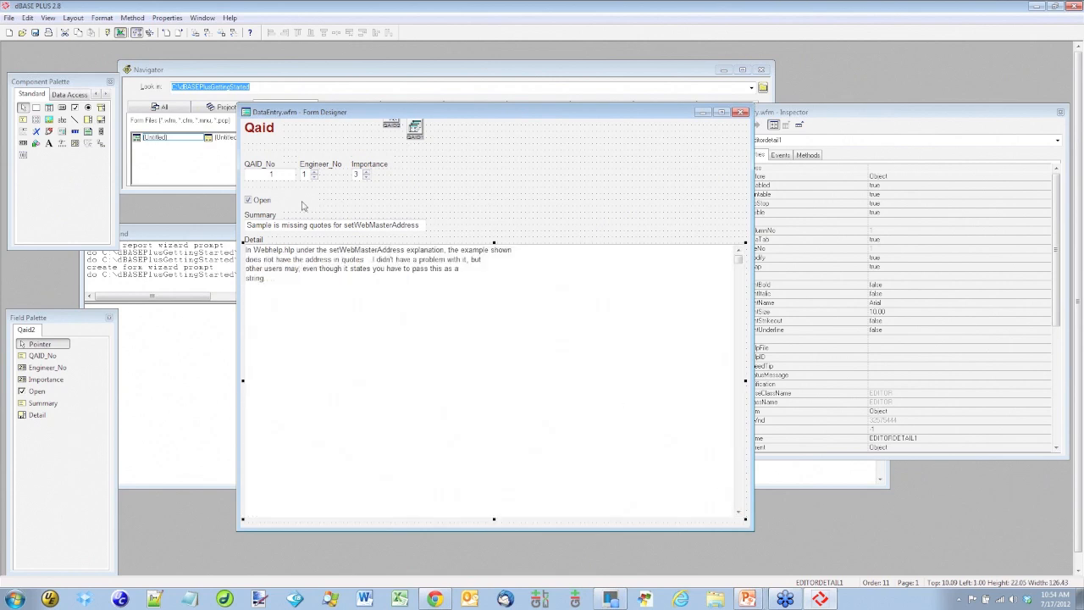
Step: Move the Open checkbox and the Summary label and entry field up beside Importance to form one row
left_click(265, 200)
left_click_drag(266, 200, 412, 172)
left_click(262, 223)
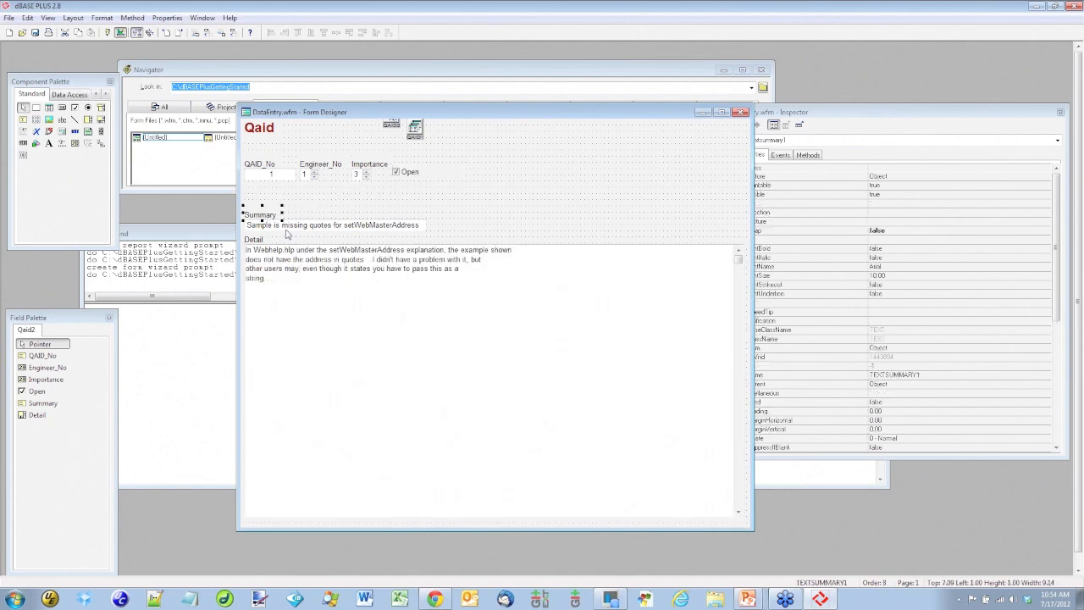
left_click_drag(288, 229, 483, 170)
left_click(478, 208)
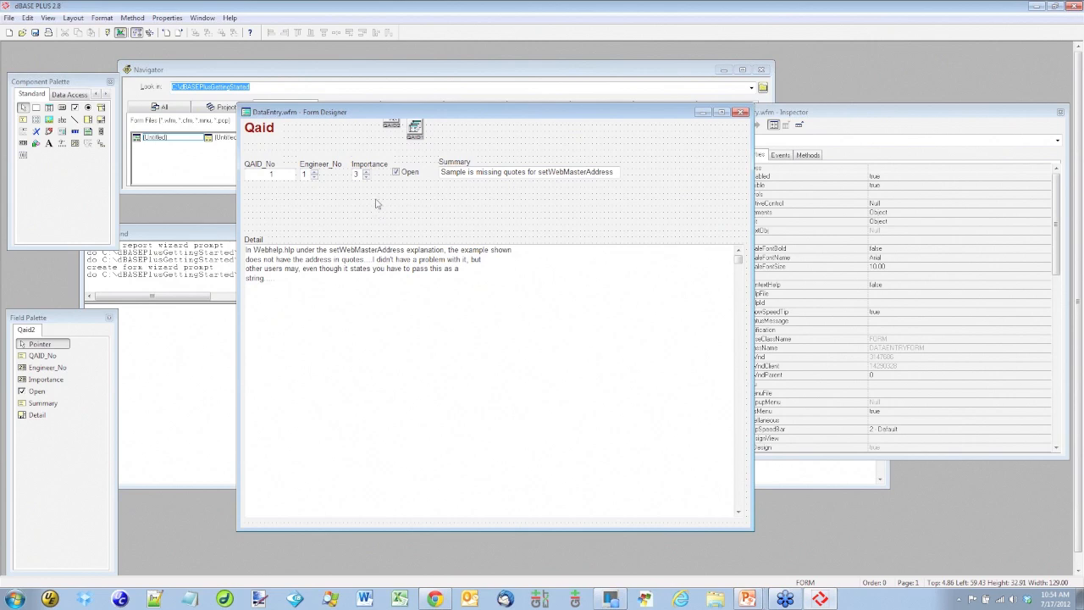
left_click_drag(498, 114, 462, 131)
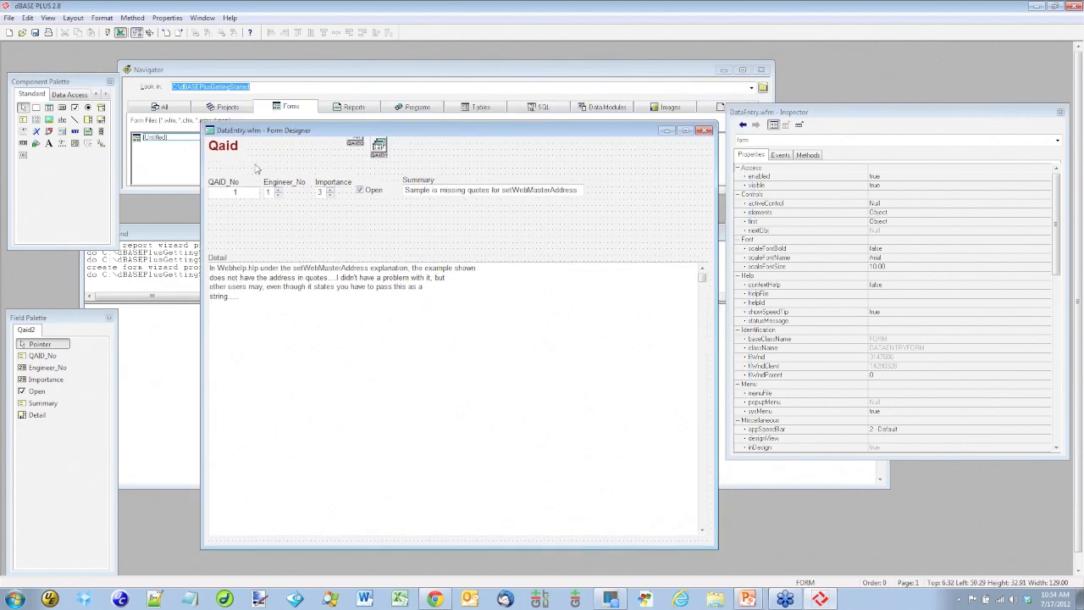
Step: Center the Qaid title horizontally in the window and widen its text box to 20
left_click(235, 153)
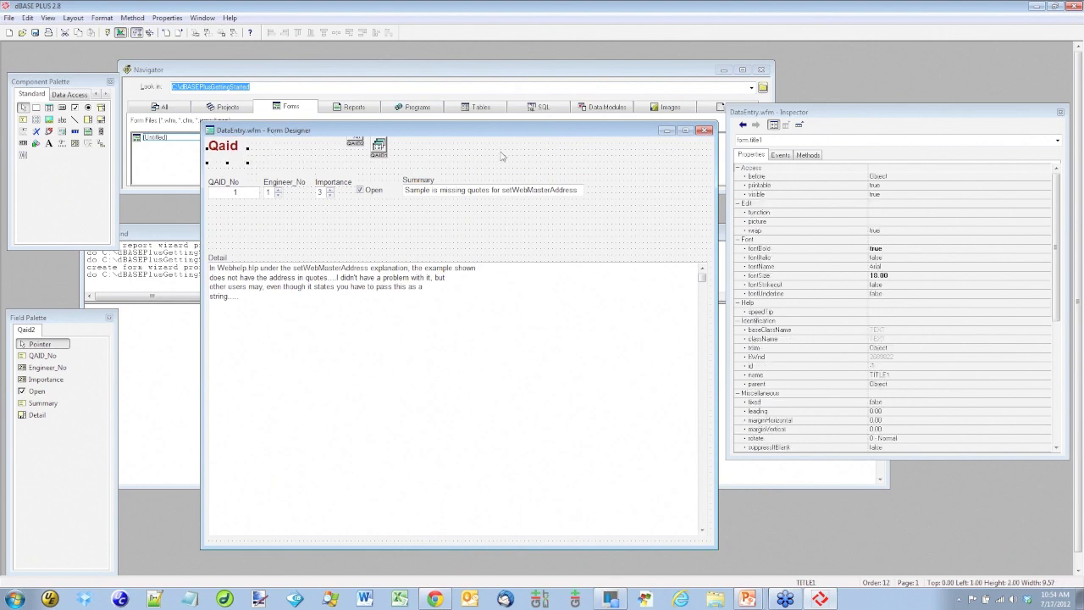
left_click(238, 151)
left_click(74, 19)
mouse_move(81, 32)
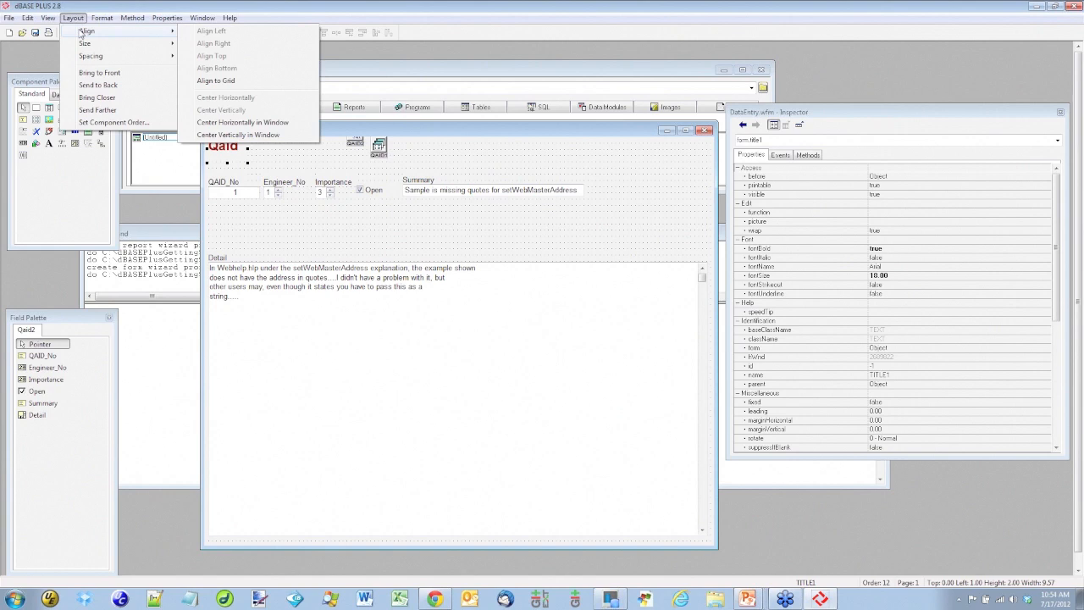
left_click(239, 122)
left_click_drag(436, 149, 396, 149)
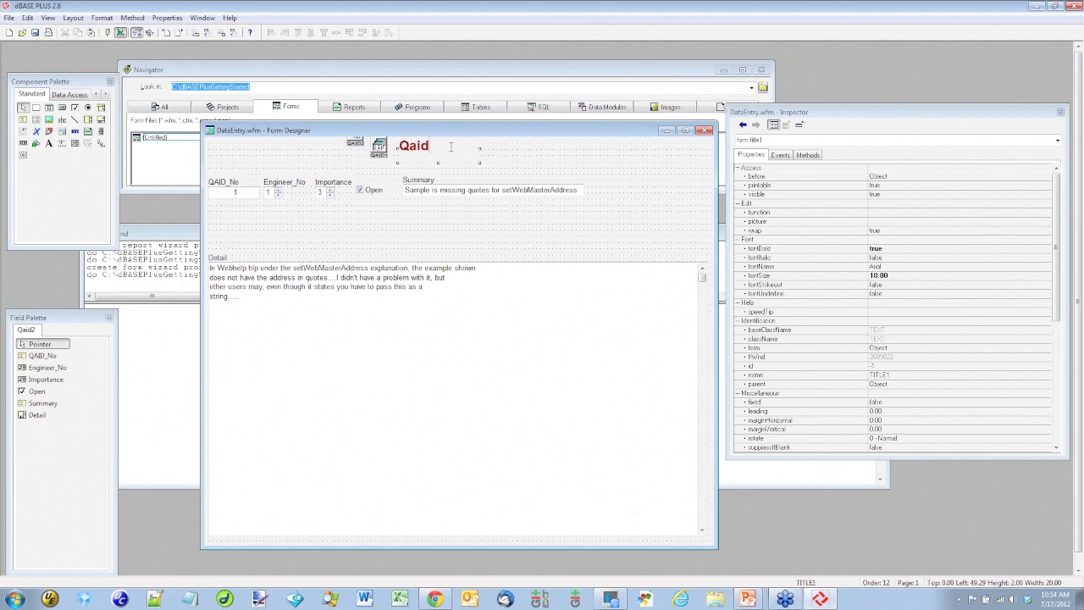
Step: Replace the form title's text with "Data Entry"
key("BackSpace")
key("BackSpace")
key("BackSpace")
key("BackSpace")
type("DAta")
key("BackSpace")
key("BackSpace")
key("BackSpace")
type("ata Entry")
left_click(549, 151)
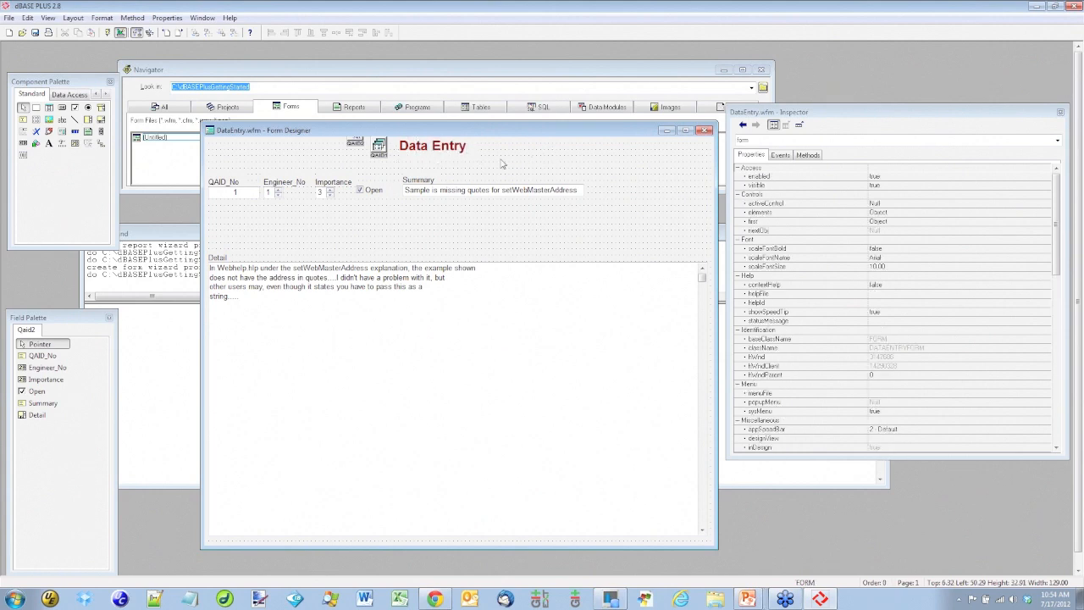
Step: Center the Data Entry text horizontally within its title box
left_click(477, 160)
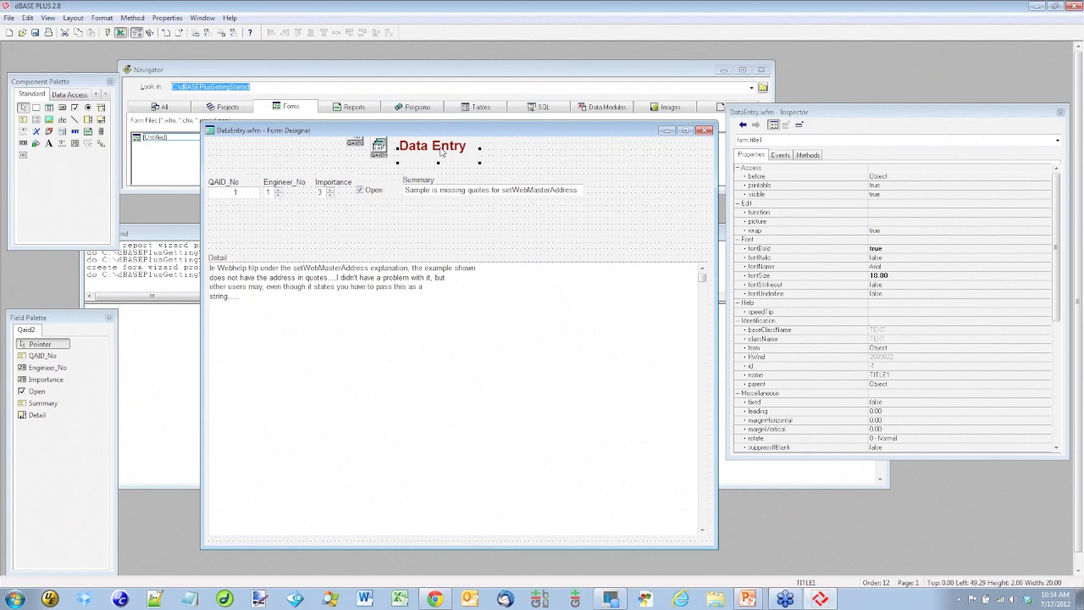
left_click(440, 149)
left_click(104, 17)
mouse_move(130, 154)
left_click(222, 168)
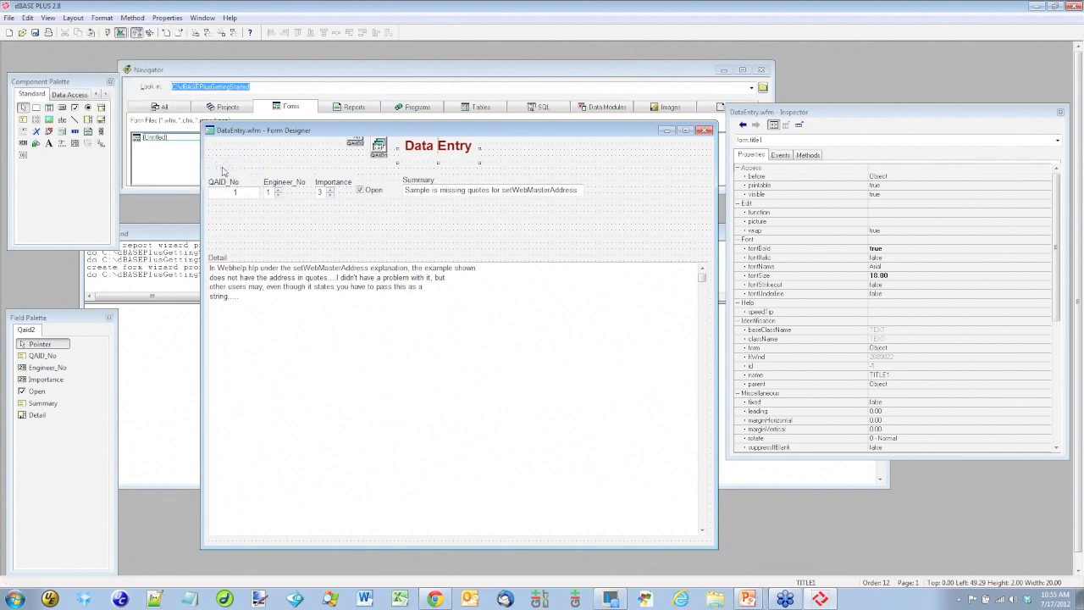
left_click(612, 169)
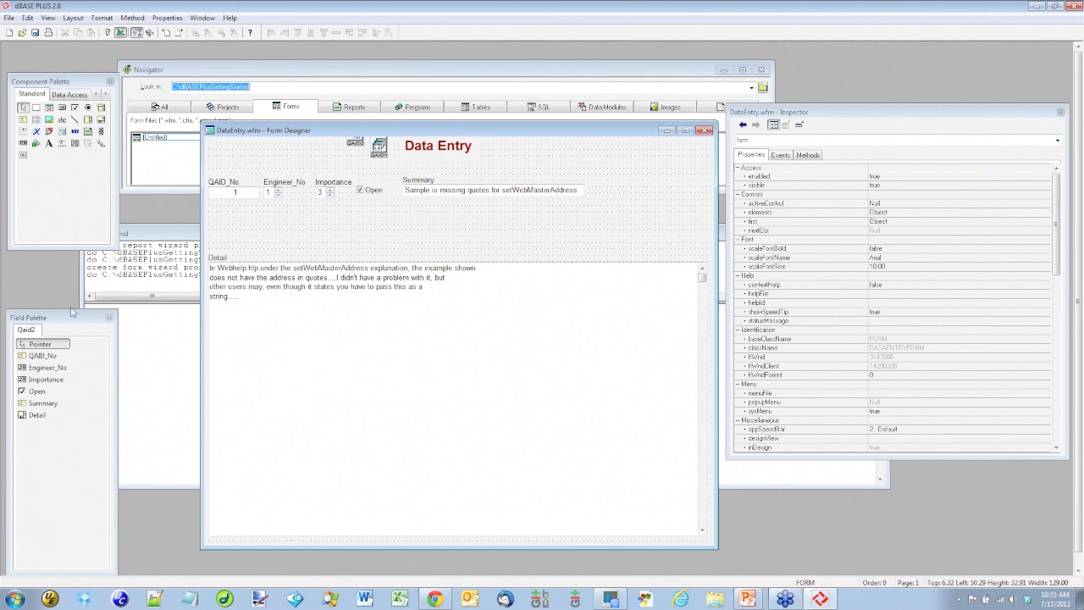
Step: Reposition the Field Palette slightly higher, close it, and display it again from the form designer
left_click_drag(76, 317, 86, 299)
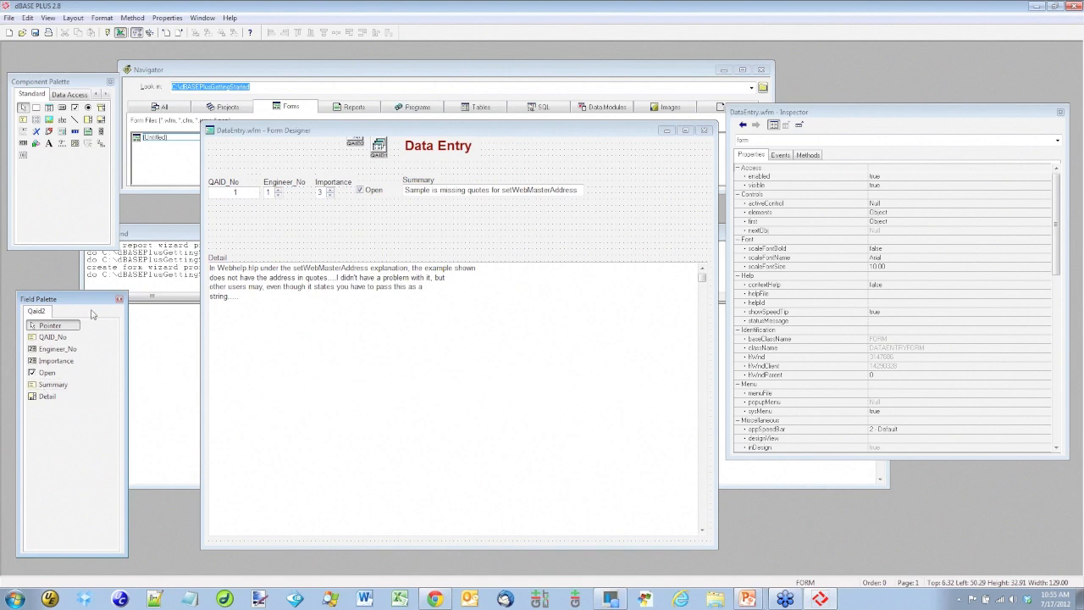
left_click_drag(91, 303, 96, 291)
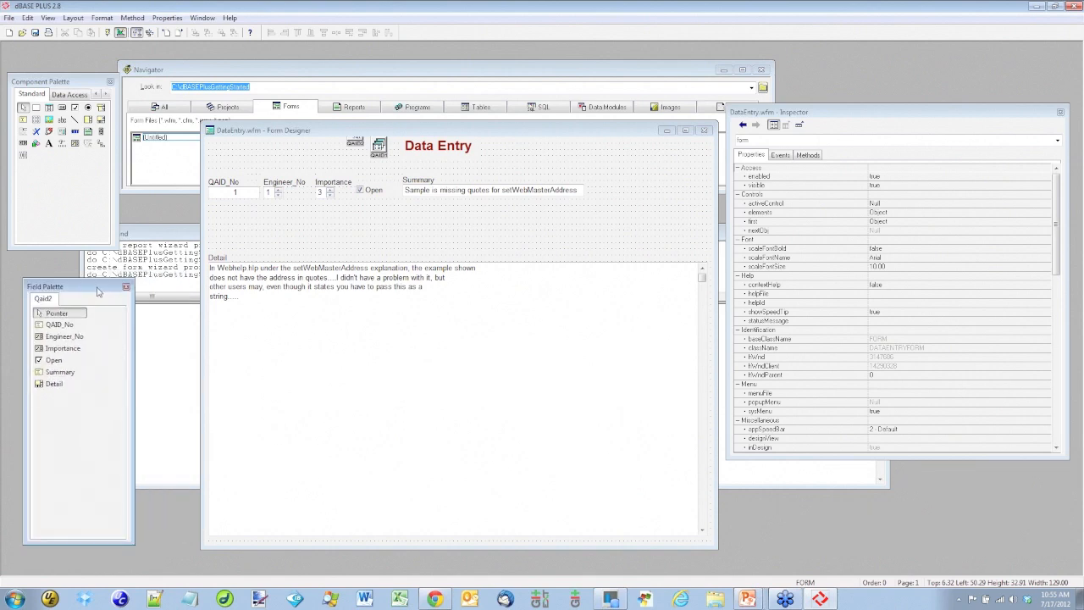
left_click(125, 286)
right_click(397, 226)
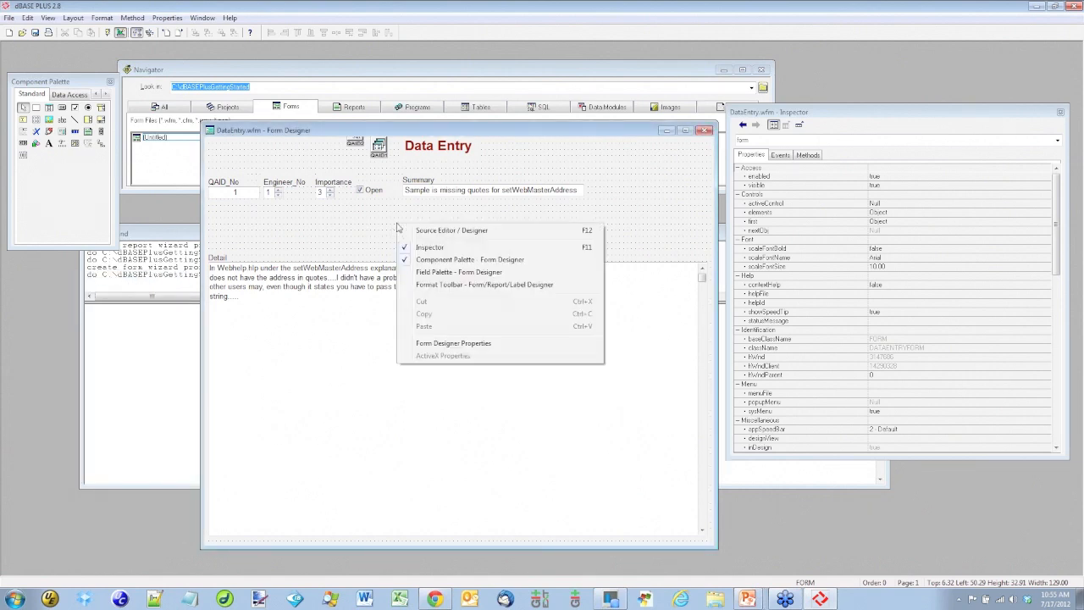
left_click(460, 272)
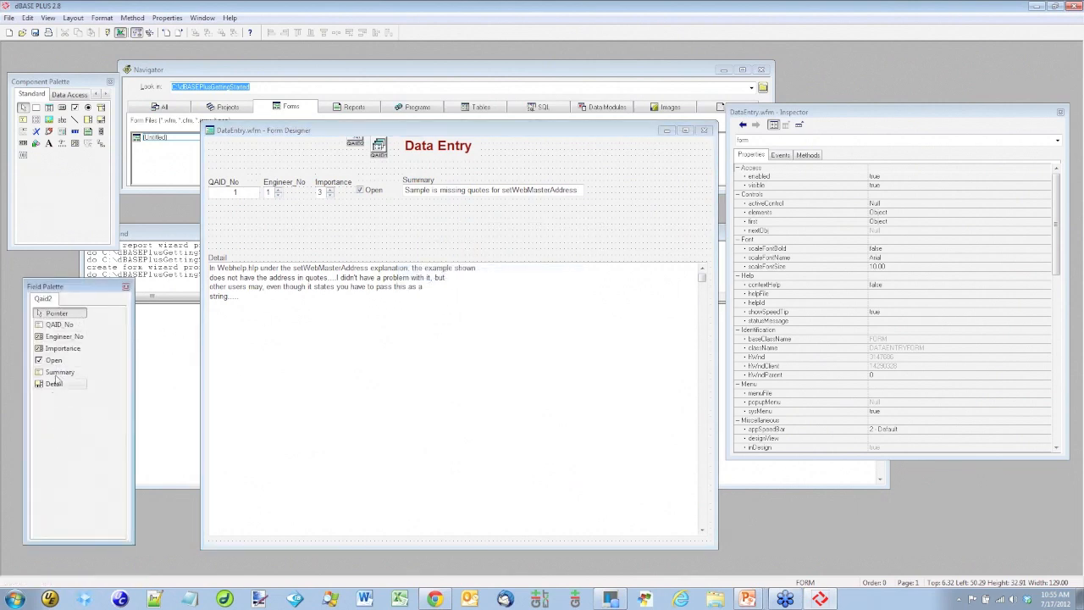
Step: Place a second Importance field with its label on the form below the Summary field
left_click_drag(63, 354, 495, 207)
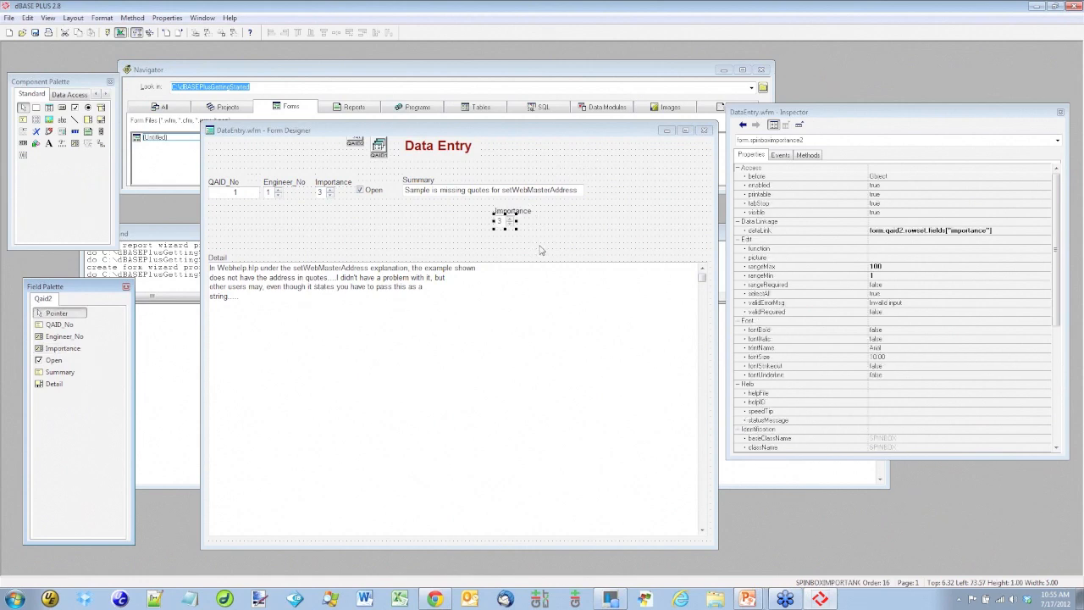
left_click(524, 212)
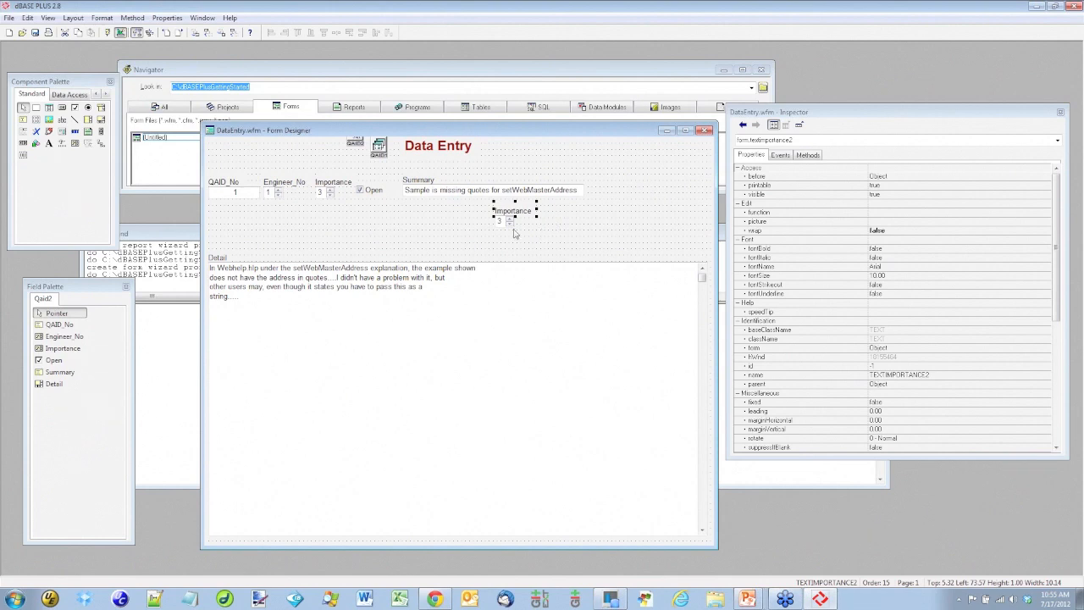
left_click(508, 222)
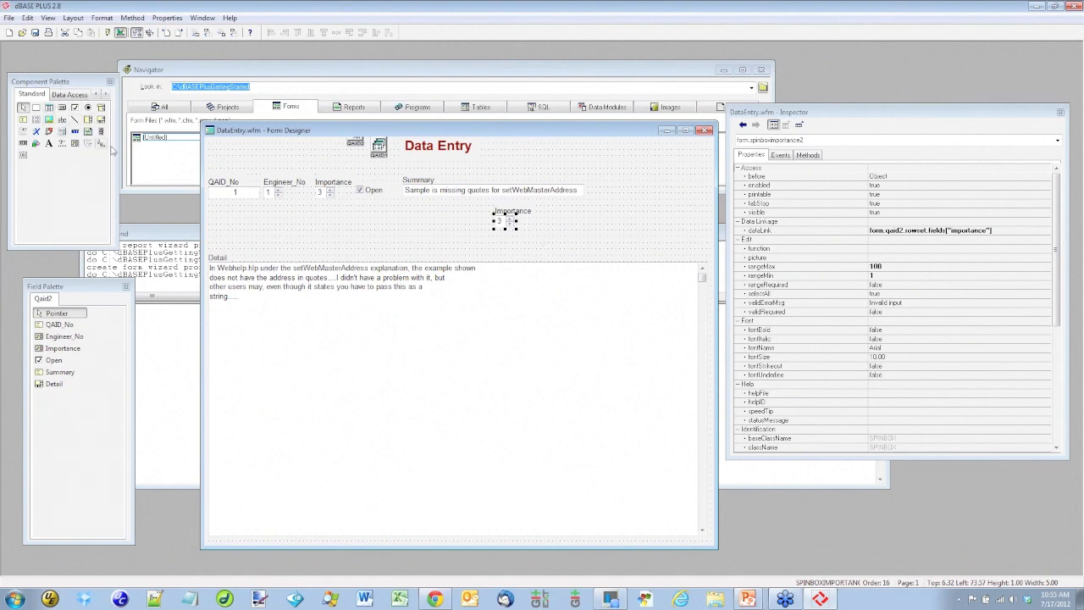
left_click(555, 225)
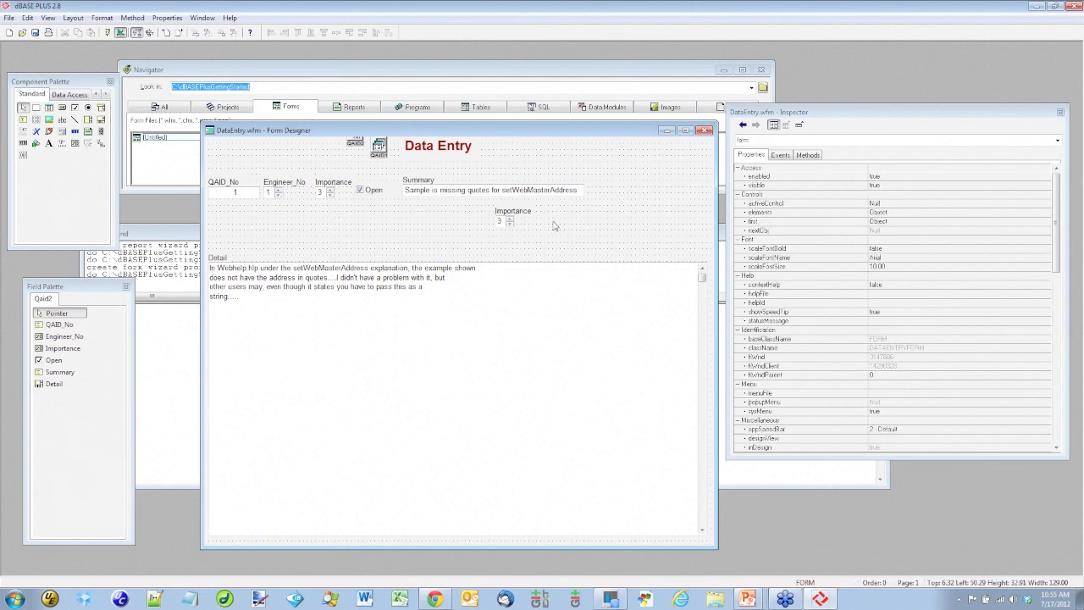
Step: Delete the extra Importance label and spin box below the Summary field
left_click(523, 212)
left_click(510, 225)
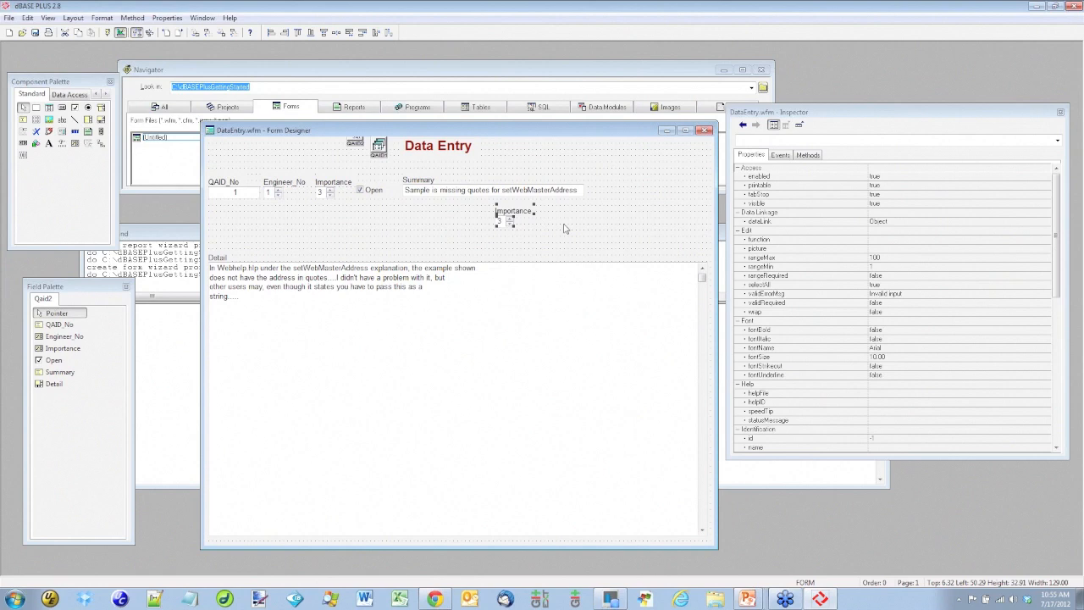
key("Delete")
left_click(73, 180)
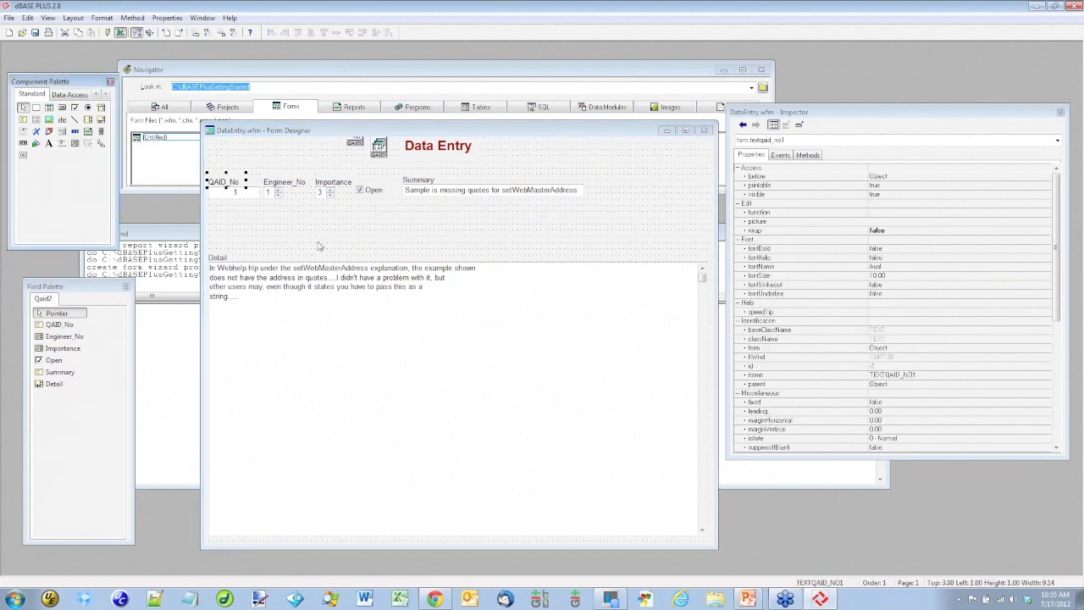
left_click(271, 194)
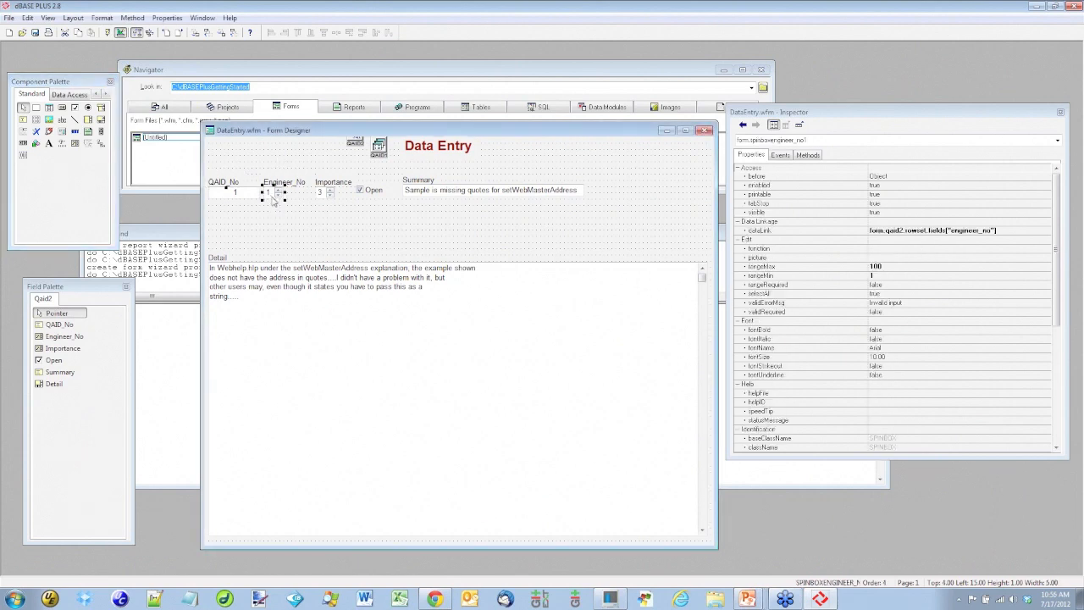
left_click(320, 226)
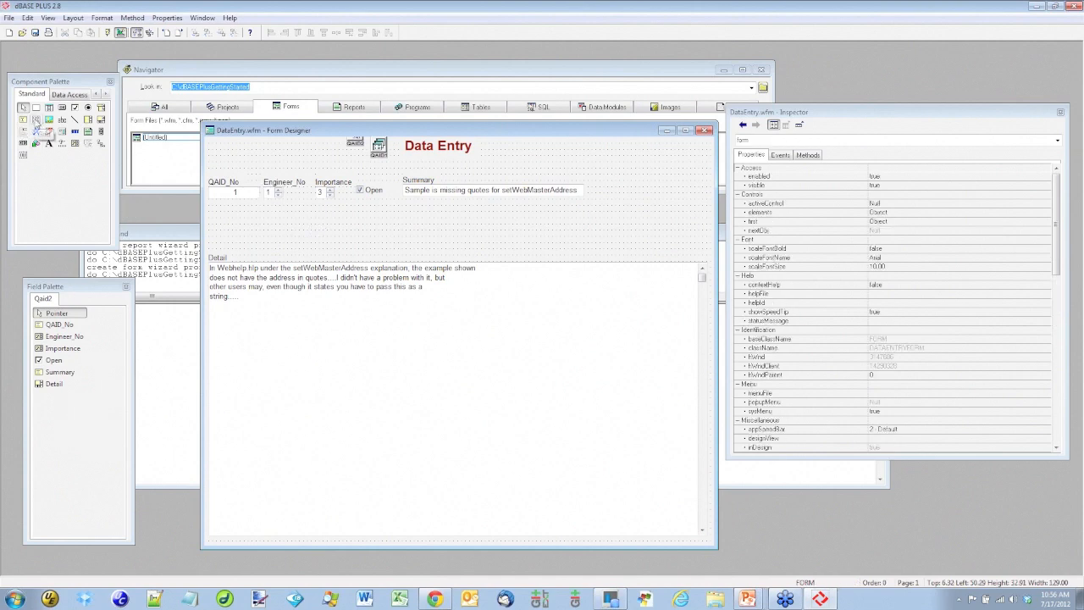
Step: Draw a grid about 73 wide by 4 high between the field row and the Detail editor and nudge it slightly right
left_click(35, 119)
mouse_move(215, 206)
left_mouse_down()
mouse_move(262, 258)
mouse_move(502, 231)
left_mouse_up()
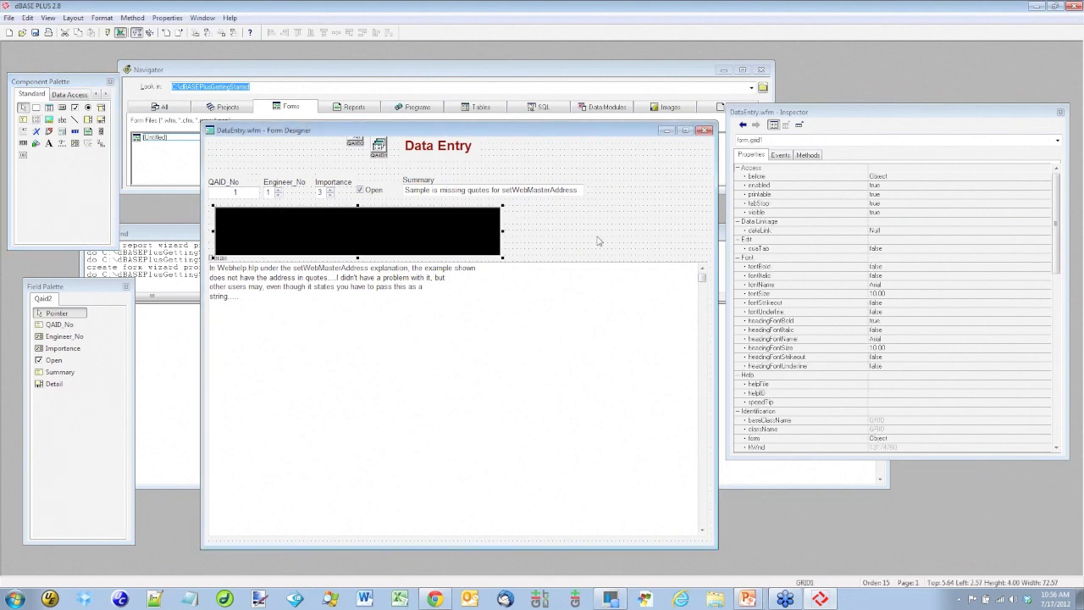
key("Right")
key("Right")
key("Right")
key("Right")
key("Right")
key("Right")
key("Right")
key("Right")
key("Right")
key("Right")
key("Right")
key("Right")
key("Right")
key("Right")
key("Right")
key("Right")
key("Right")
key("Right")
key("Right")
key("Right")
key("Right")
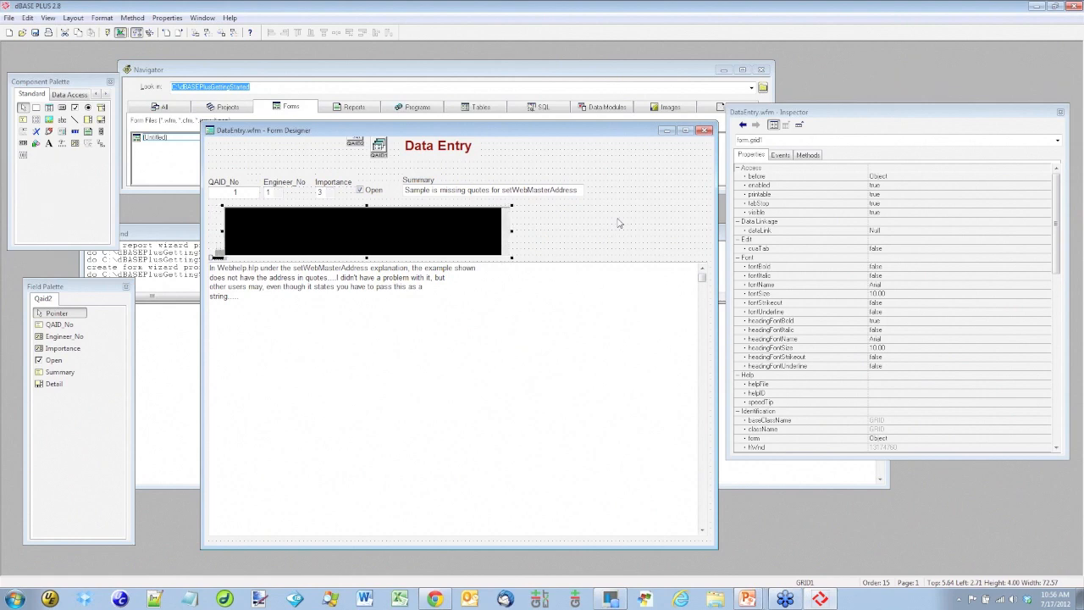
Step: Nudge the grid right until its left position is 10.57 and add the Engineer.dbf table to the form beside it
key("Right")
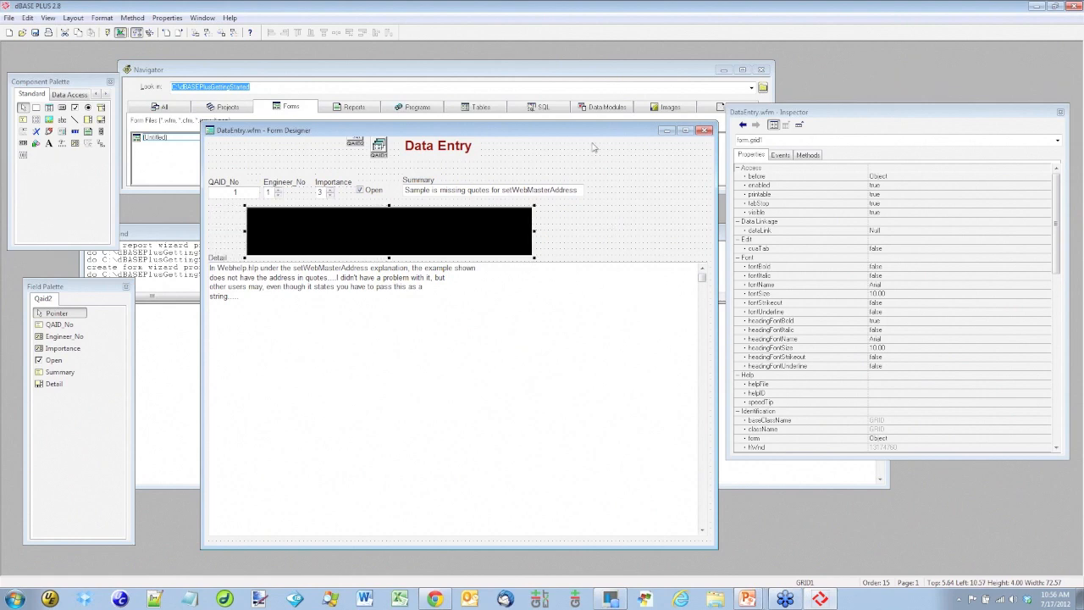
left_click(561, 73)
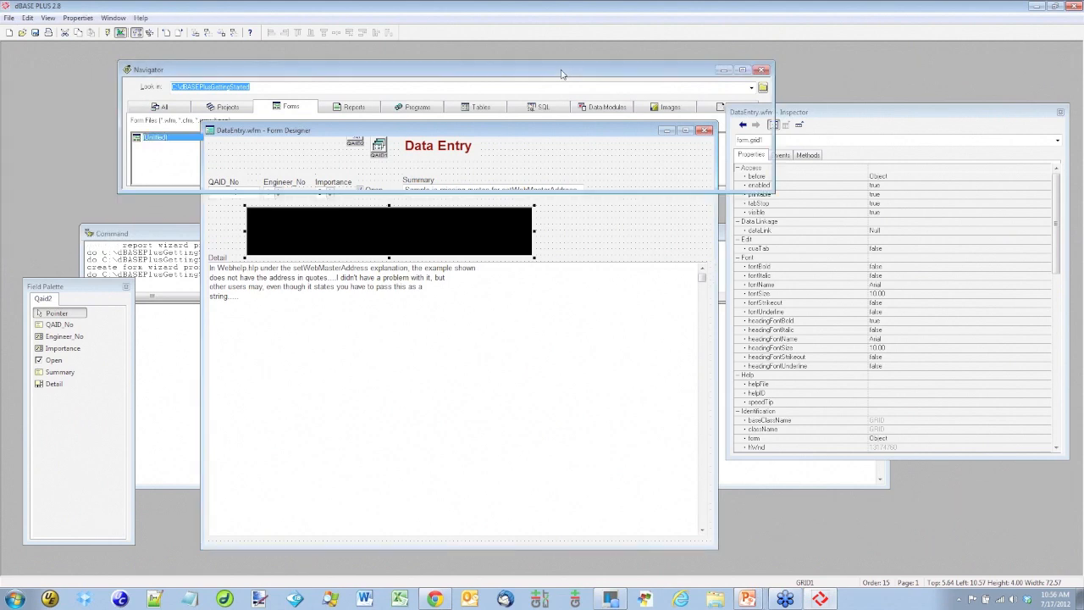
left_click(488, 110)
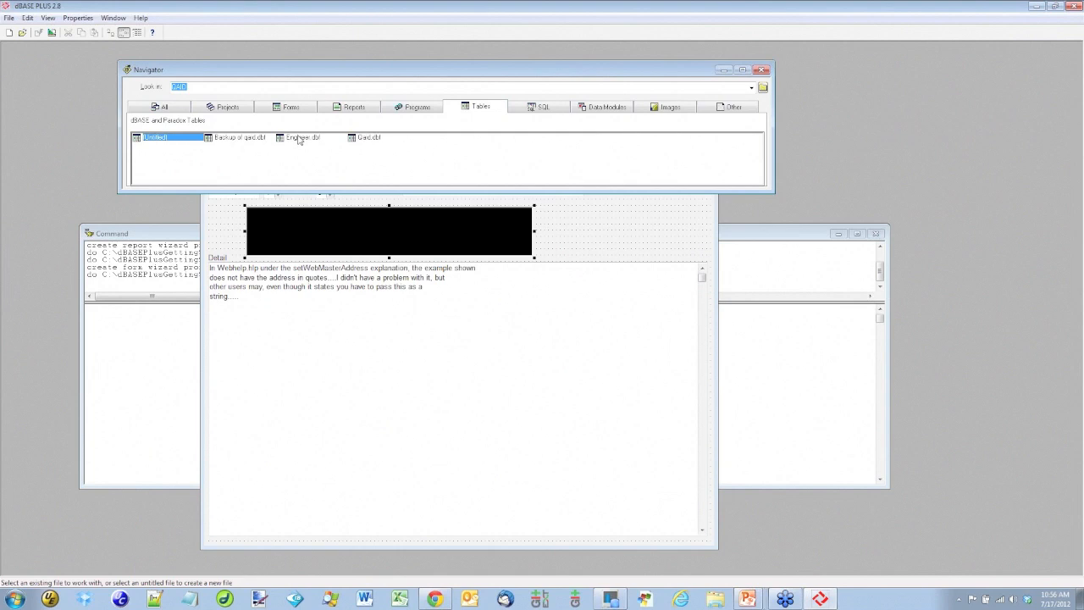
left_click(300, 138)
left_click_drag(600, 222, 612, 230)
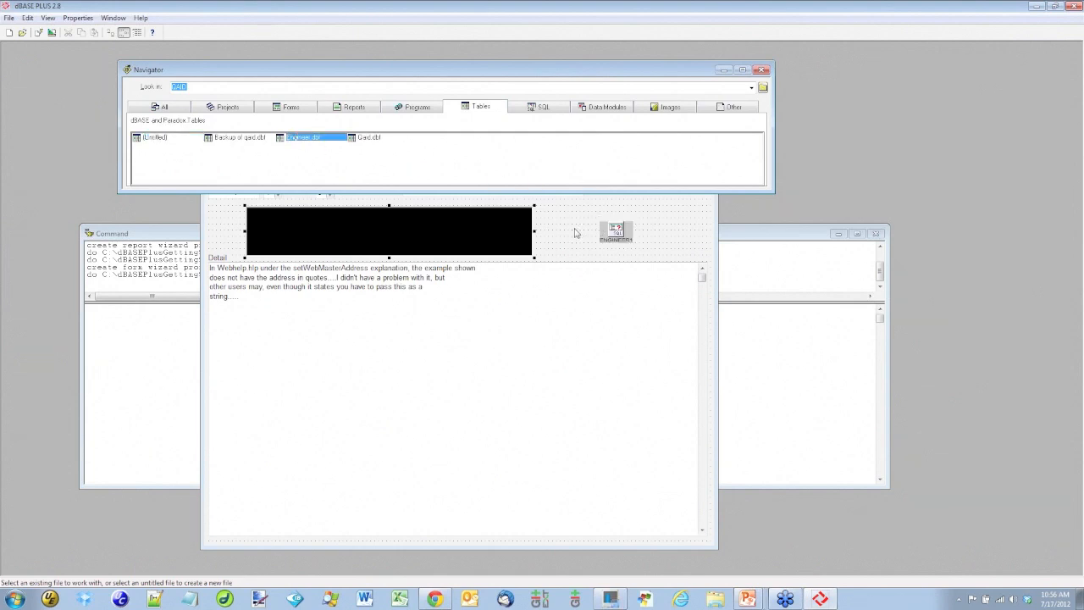
left_click(622, 230)
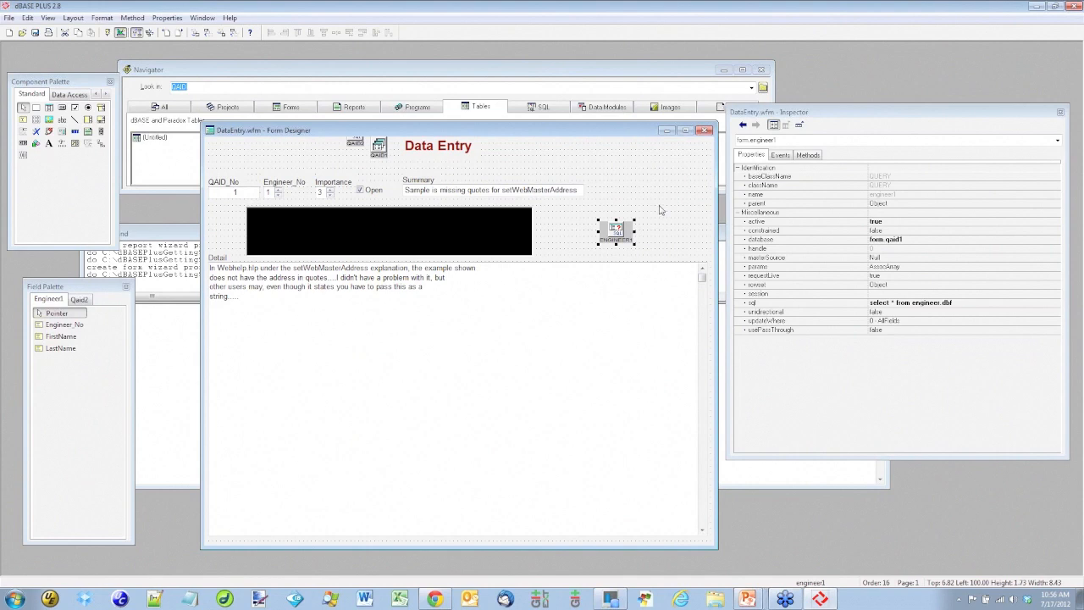
Step: Link the grid to the Engineer table by setting its dataLink property to engineer1
left_click(428, 225)
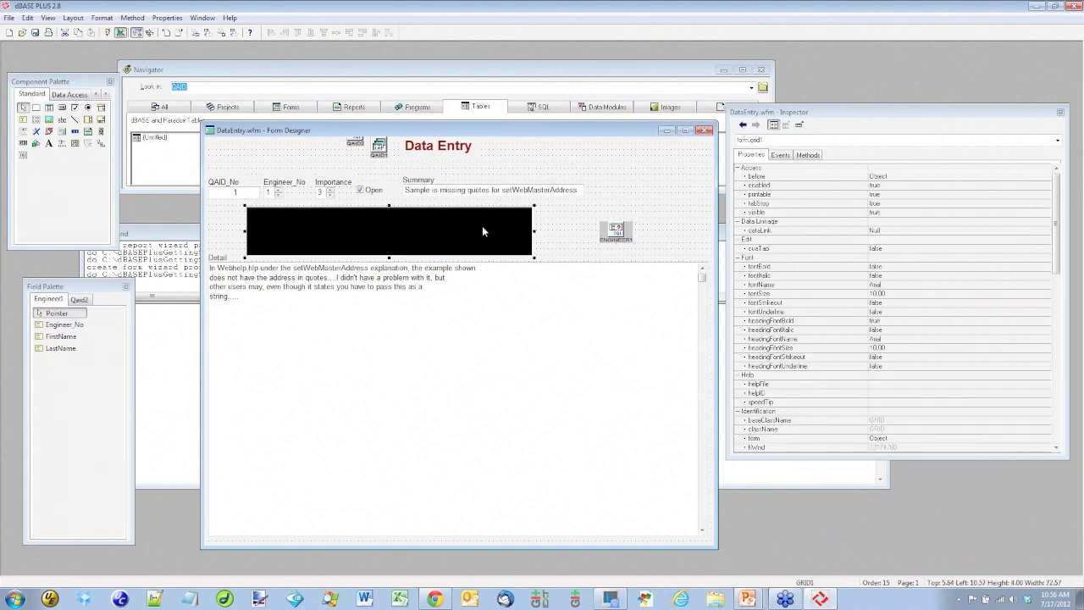
mouse_move(1058, 244)
left_mouse_down()
mouse_move(1056, 357)
mouse_move(1053, 243)
left_mouse_up()
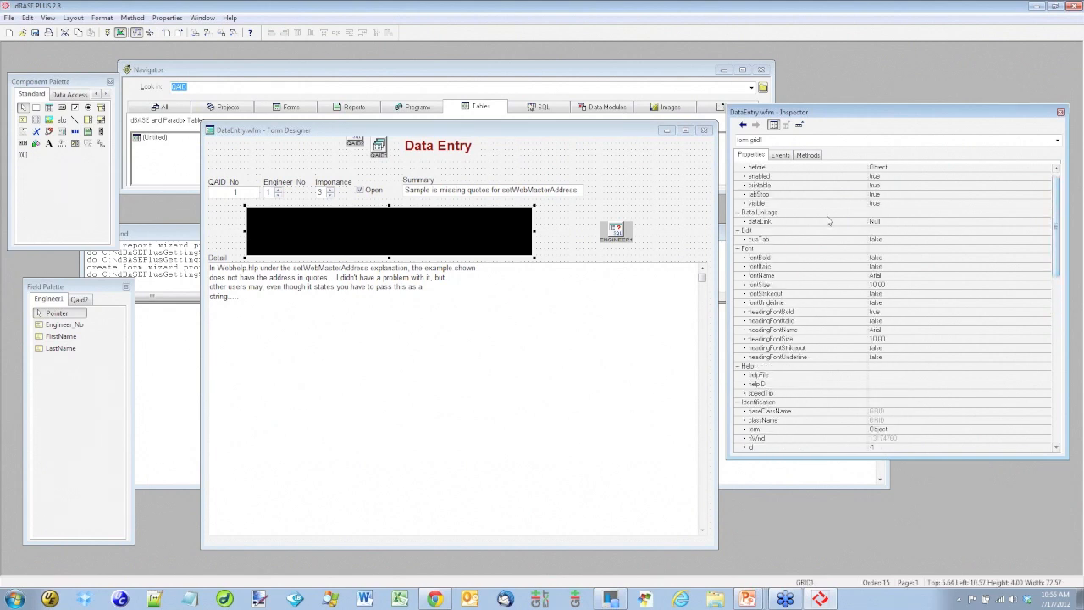
left_click(894, 223)
left_click(1045, 222)
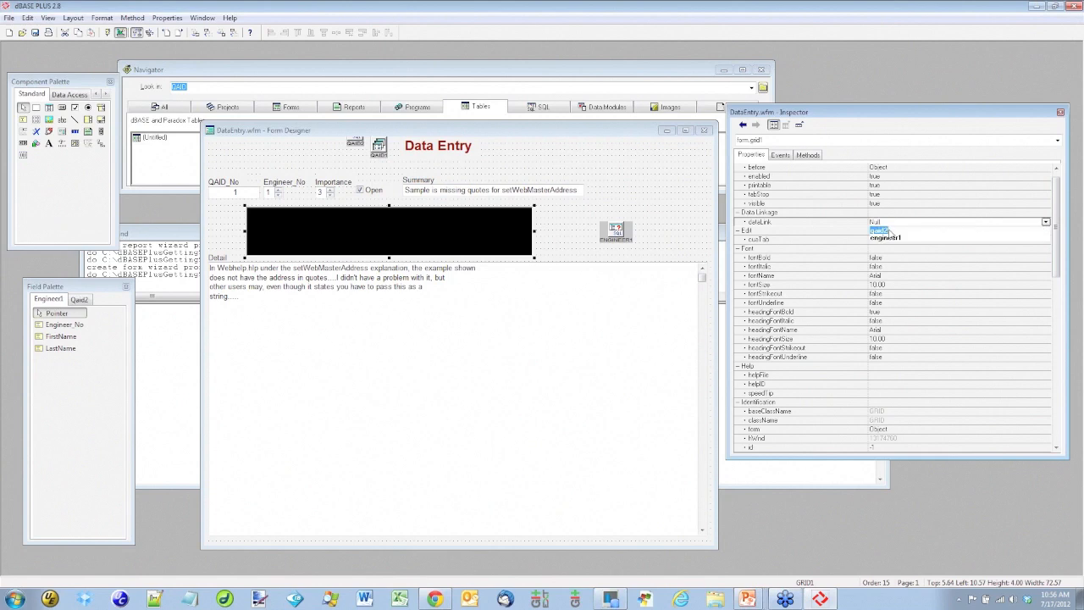
left_click(885, 238)
left_click(653, 203)
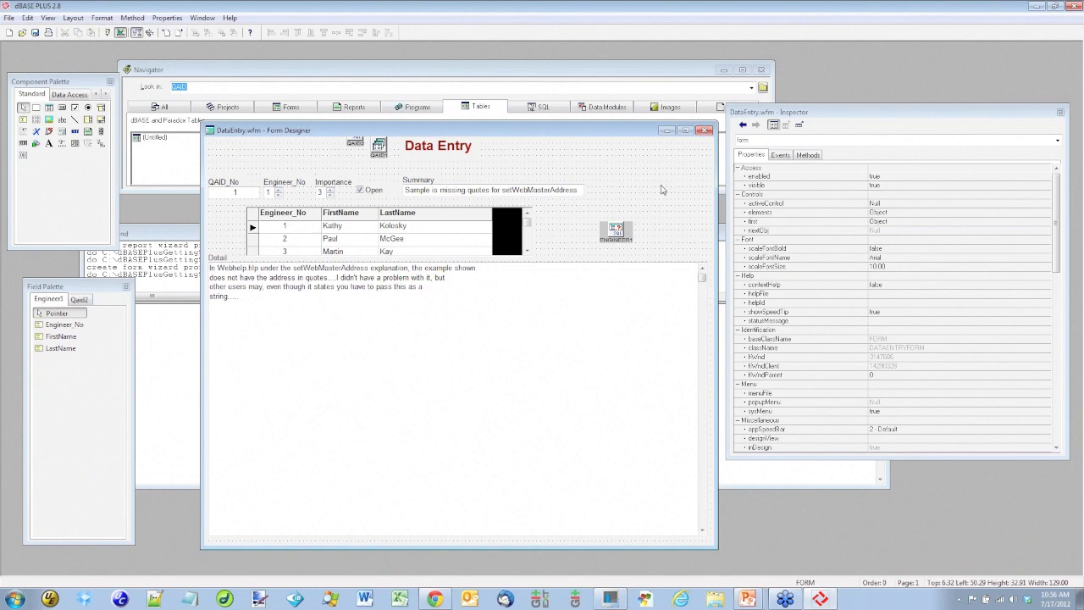
Step: Close the DataEntry.wfm form design and save the current changes
left_click_drag(623, 135, 624, 131)
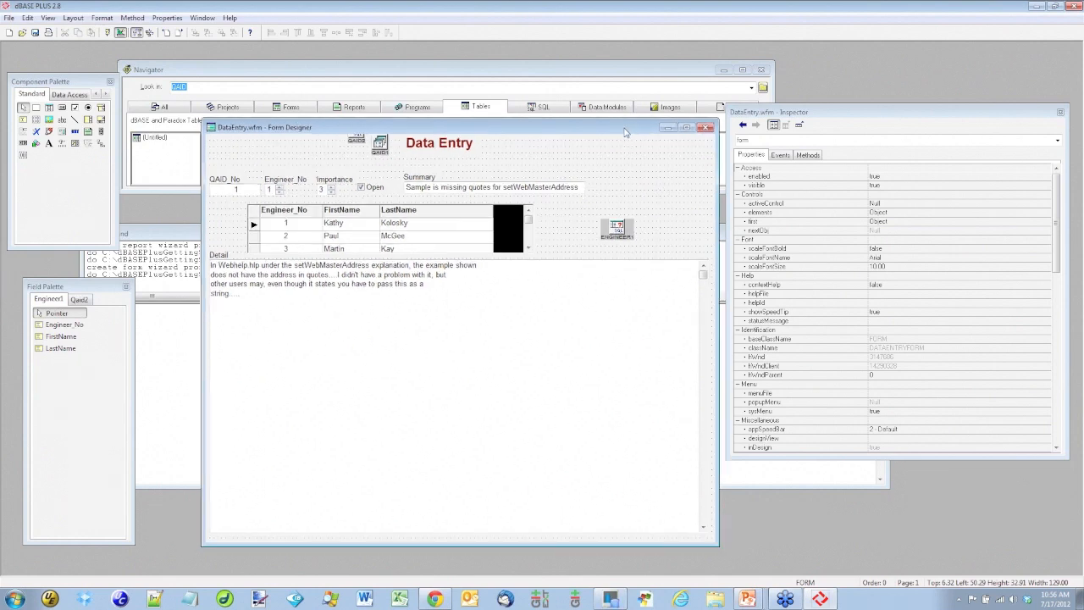
left_click(708, 127)
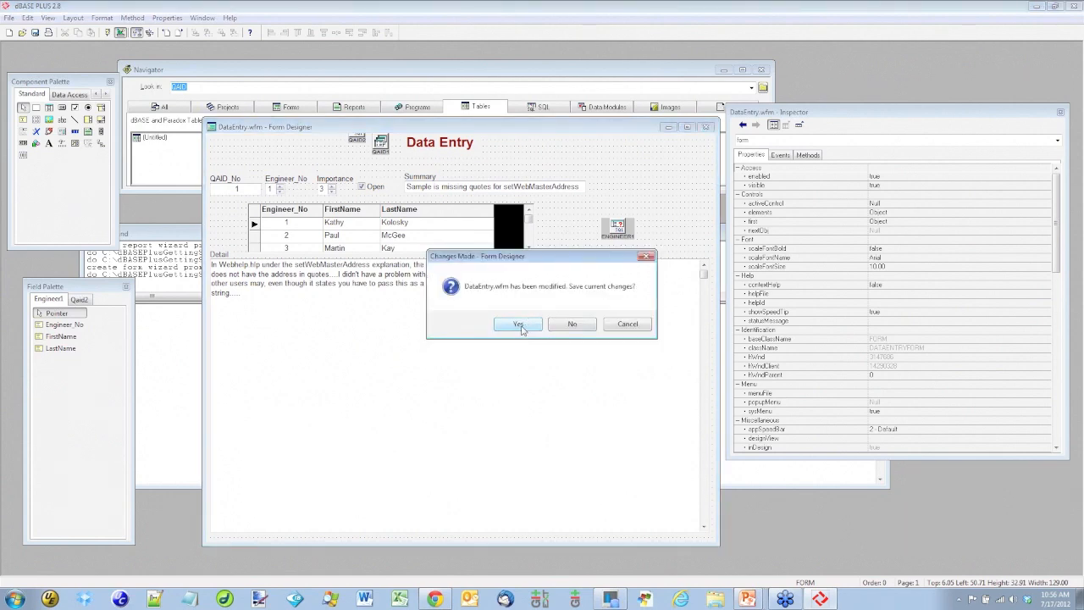
left_click(523, 330)
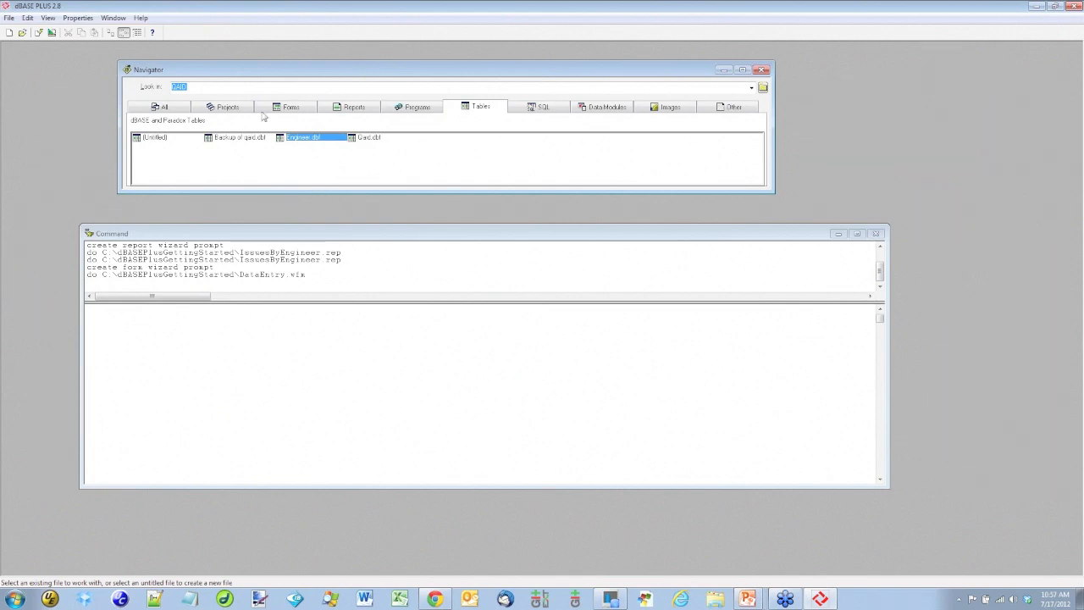
Step: Create a new menu file from the Navigator's form files and move its Menu Designer window down over the Navigator
left_click(298, 106)
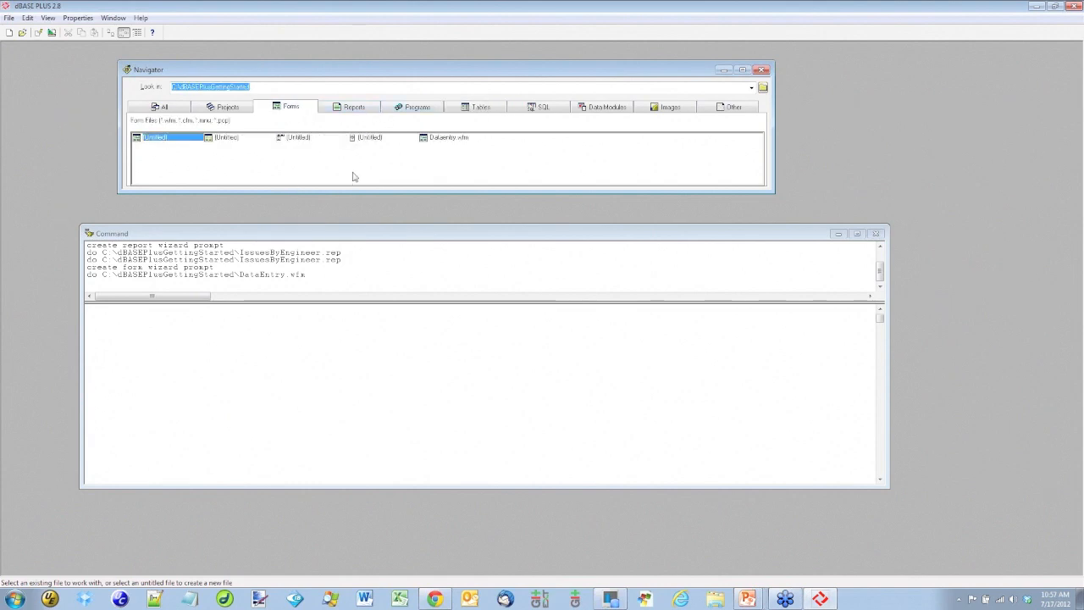
left_click(290, 139)
right_click(289, 141)
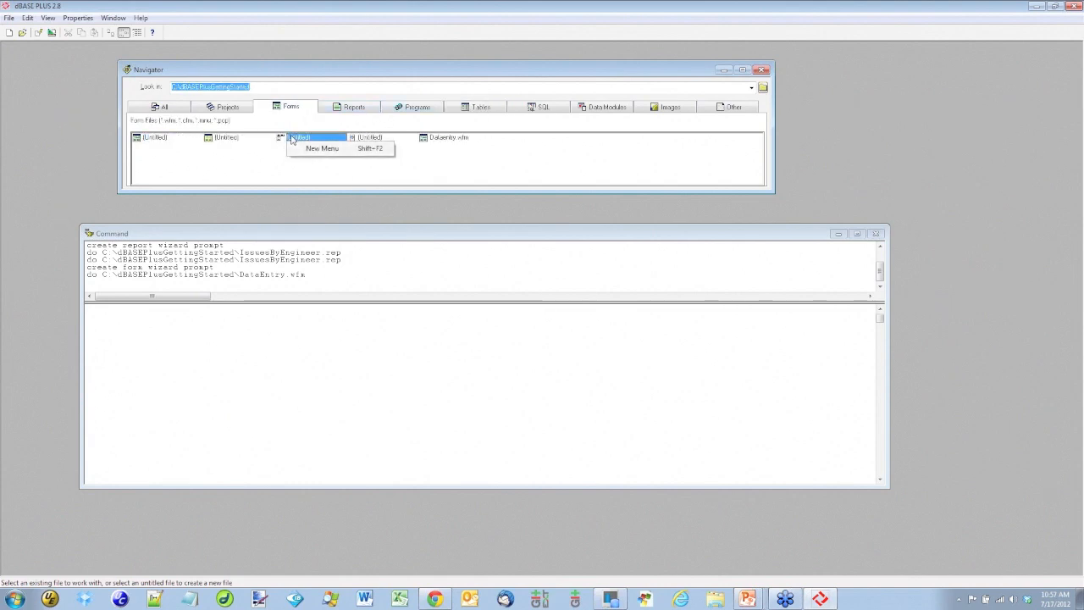
left_click(329, 150)
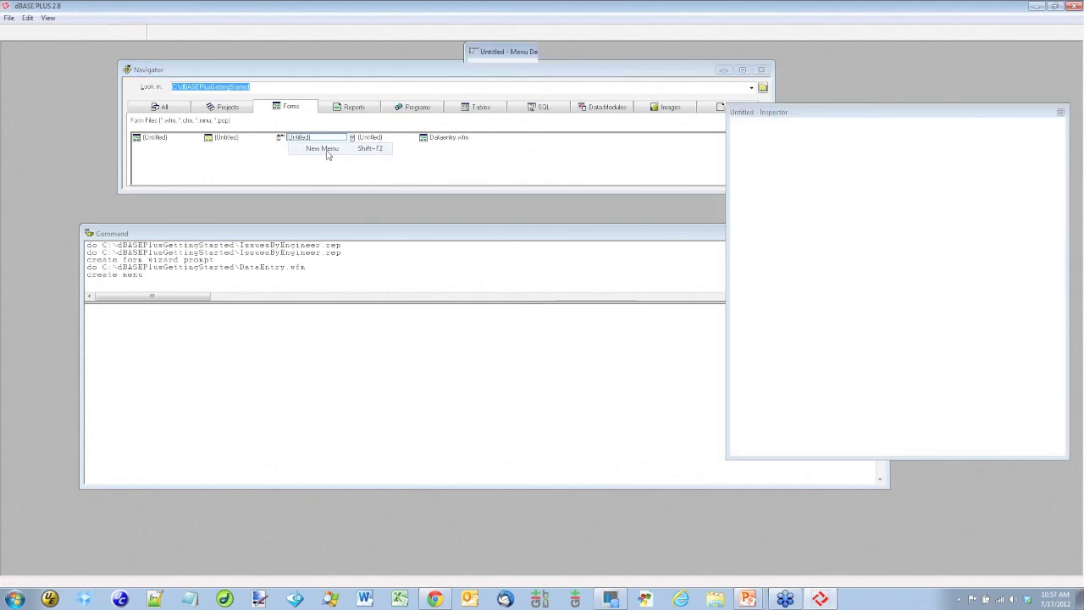
left_click_drag(496, 54, 365, 157)
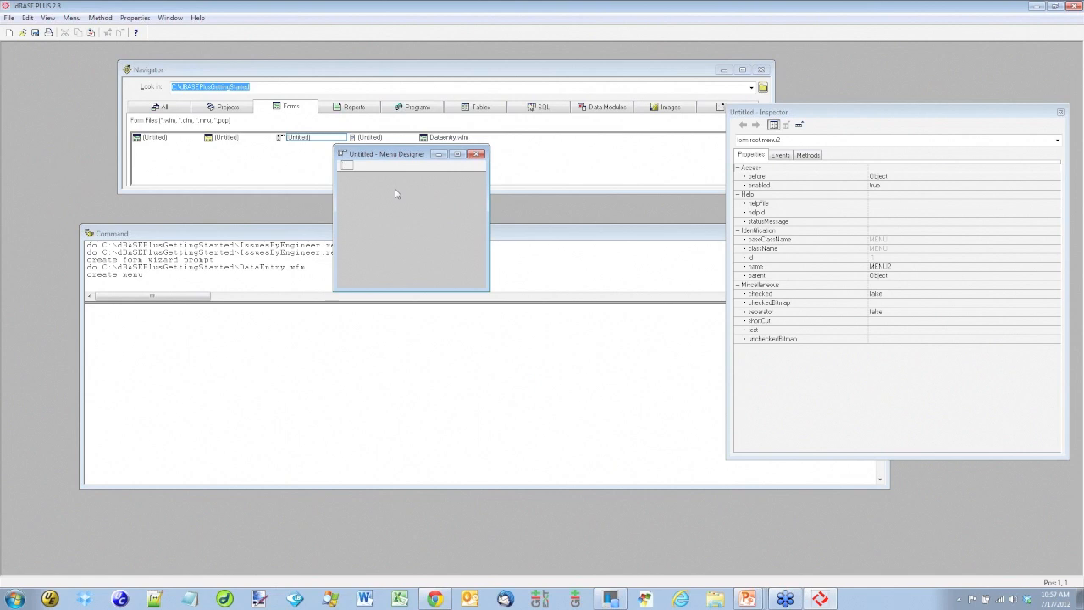
Step: Add a File menu containing a Close item to the new menu design
type("File")
key("Down")
type("Close")
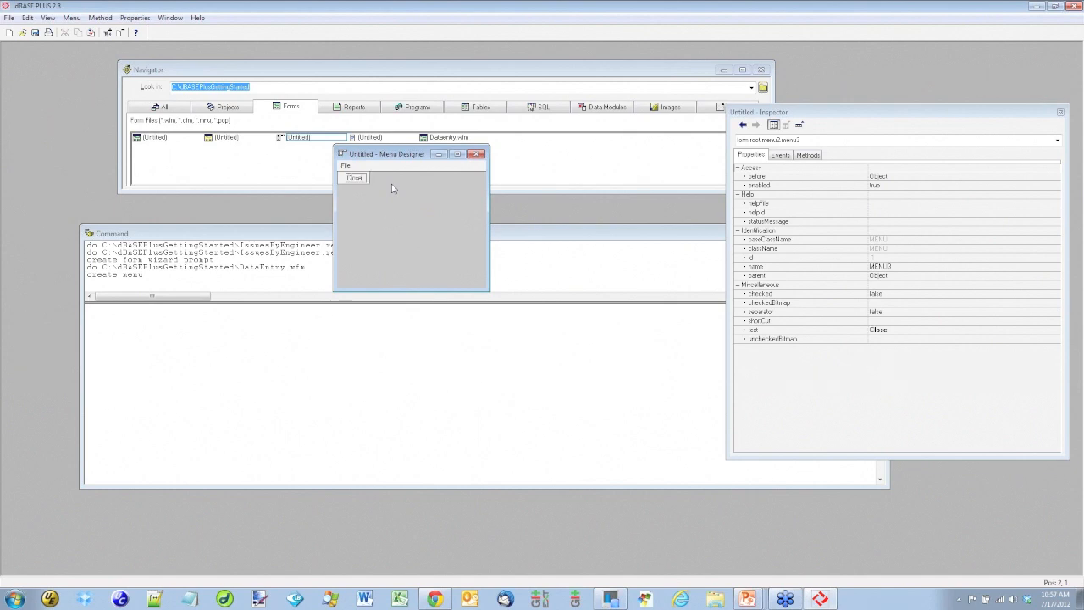
Step: Add an Edit menu after File, containing the items Add and Save
left_click(344, 166)
key("Tab")
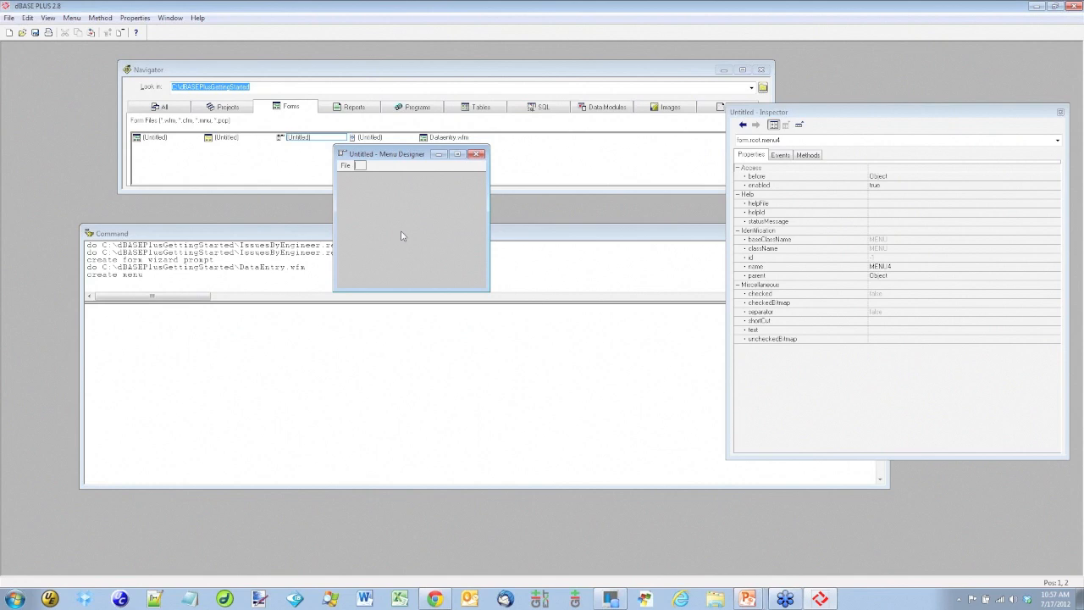
type("Edit")
key("Down")
type("Add")
key("Down")
type("Save")
key("Down")
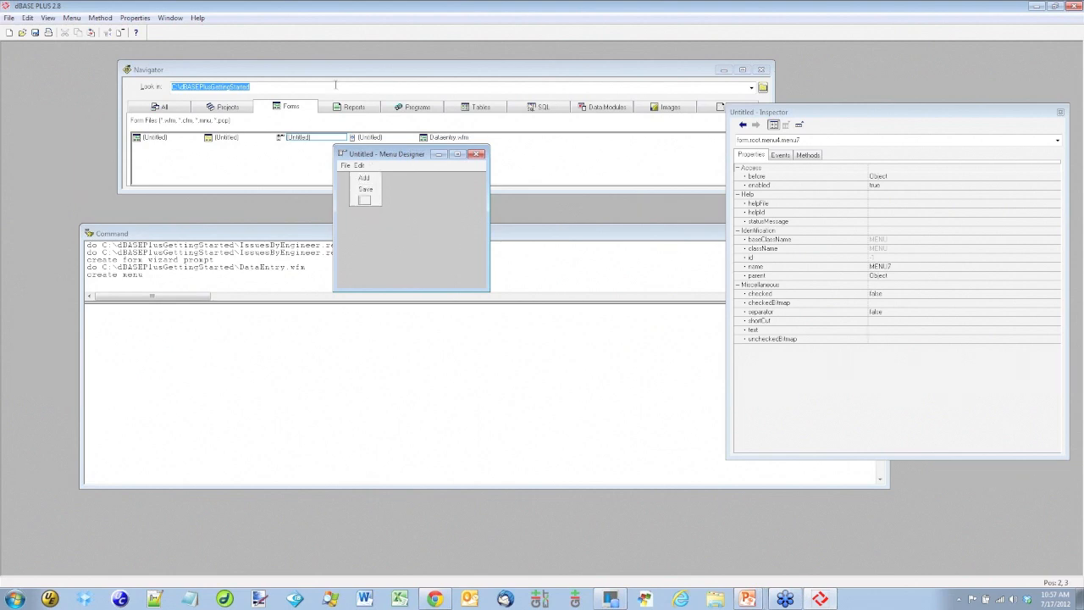
Step: Add a Go menu after Edit, with First and Last as its initial items
left_click(362, 166)
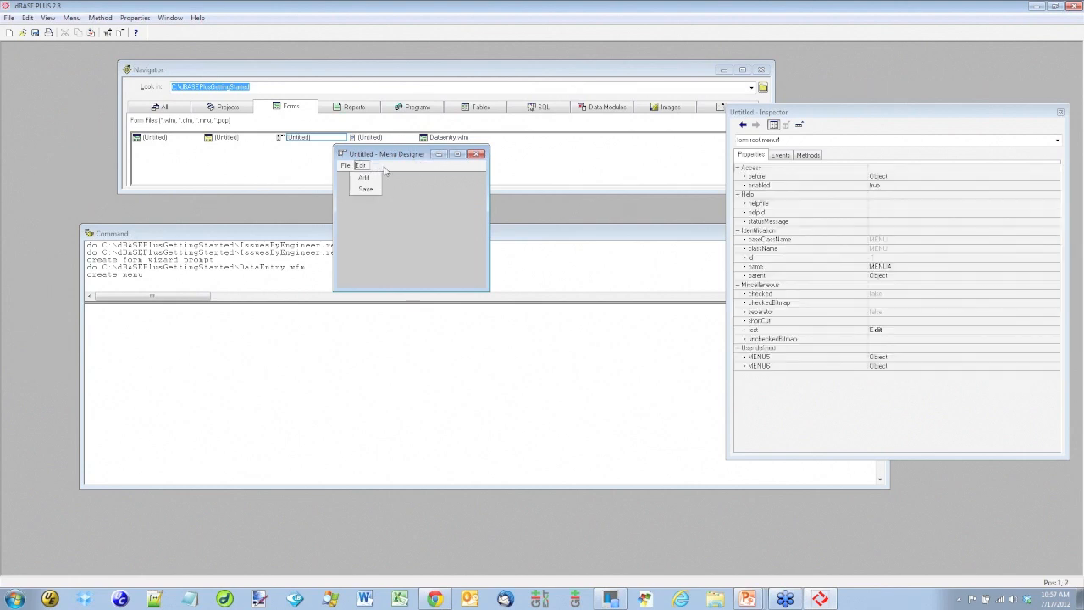
key("Right")
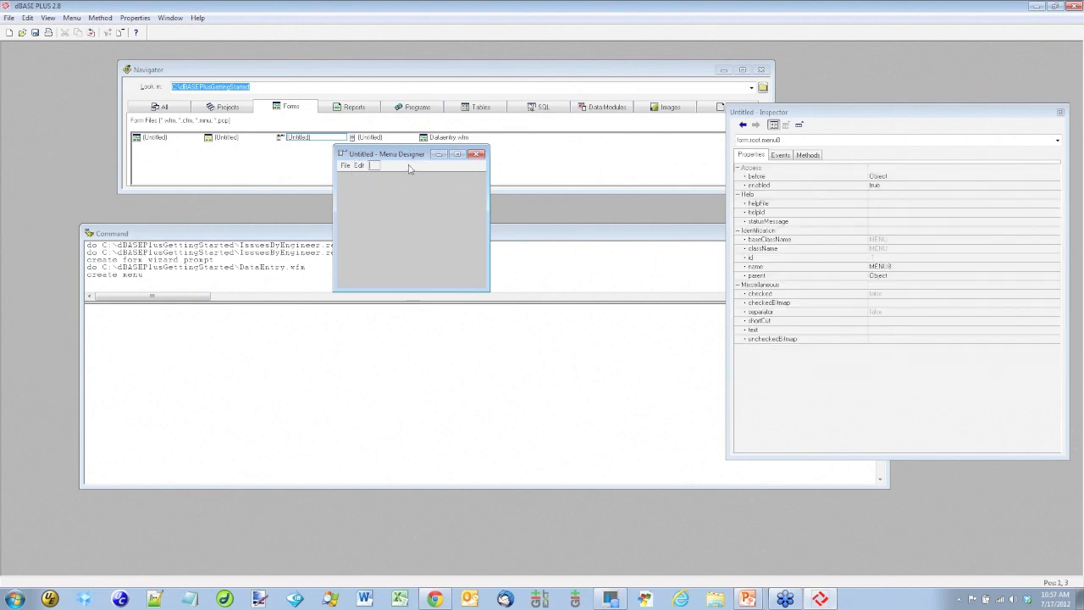
type("Go")
key("Down")
type("First")
key("Down")
type("Ne")
key("BackSpace")
key("BackSpace")
type("Last")
key("Down")
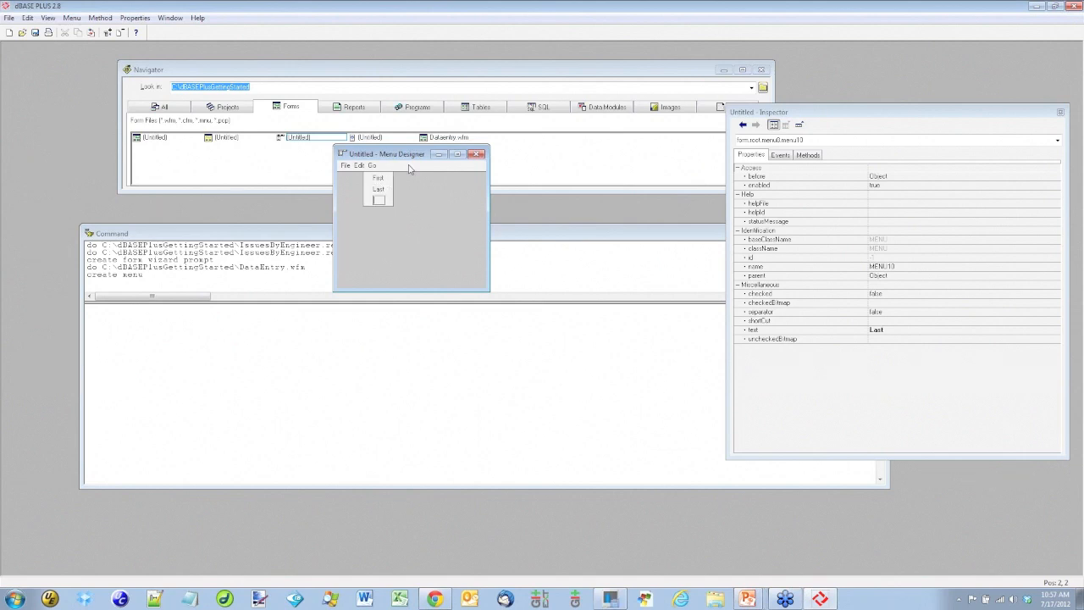
Step: Add the items Next and Prev below Last in the Go menu
type("Next")
key("Down")
type("Prev")
key("Down")
key("Up")
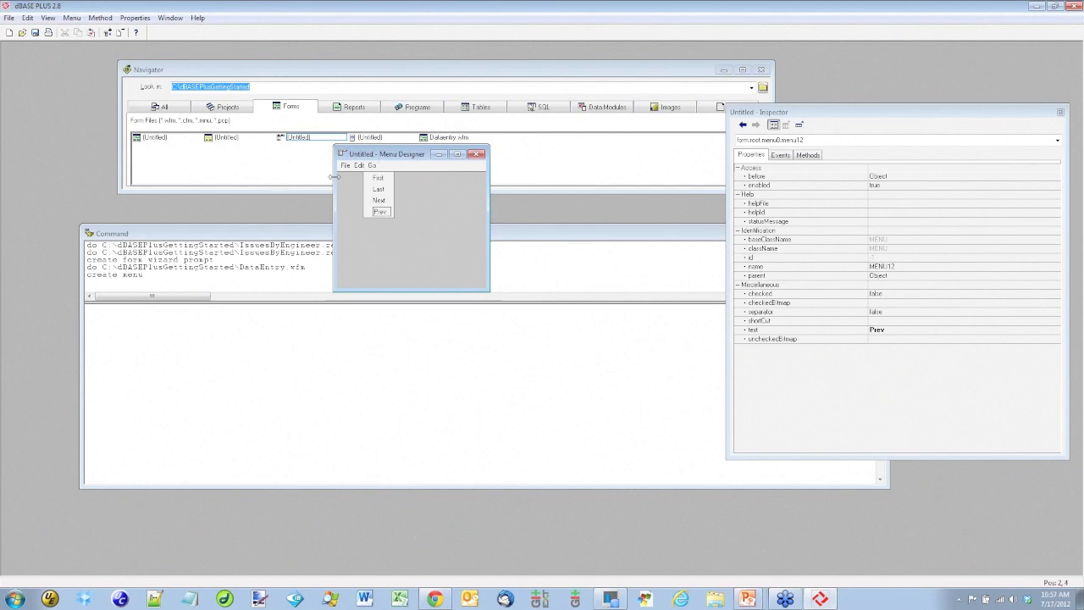
Step: Create an onClick event handler for the File menu that calls form.close(), and move the Source Editor clear of the Menu Designer
left_click(345, 166)
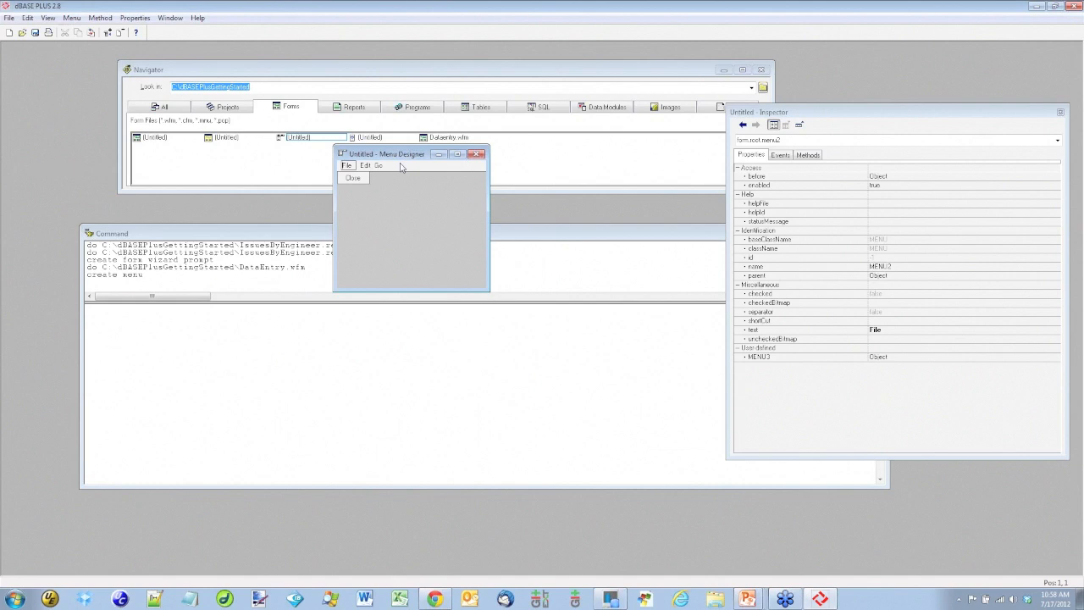
left_click(357, 179)
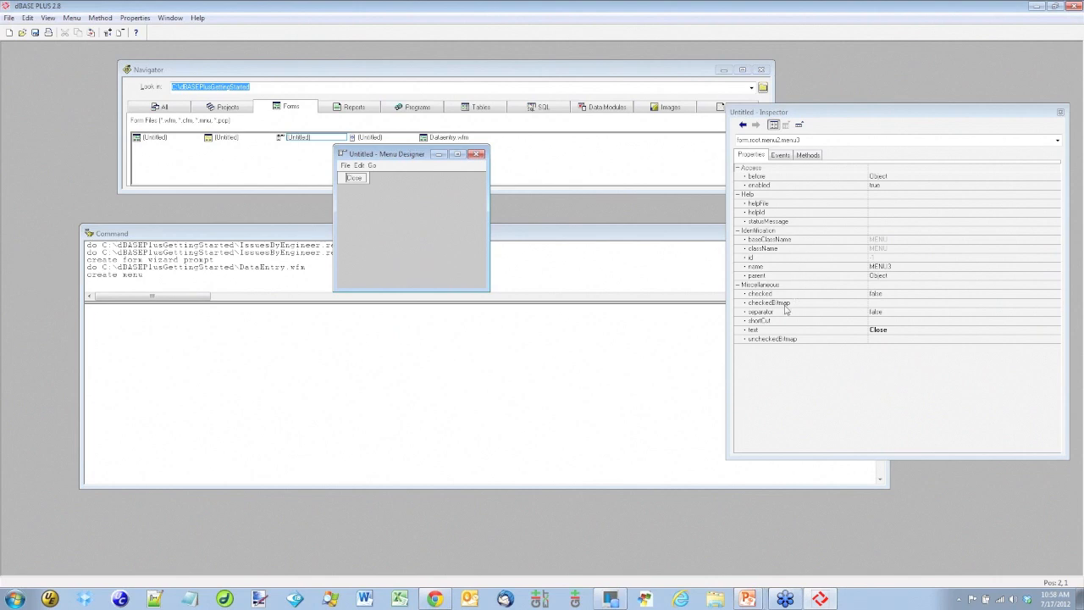
left_click(780, 155)
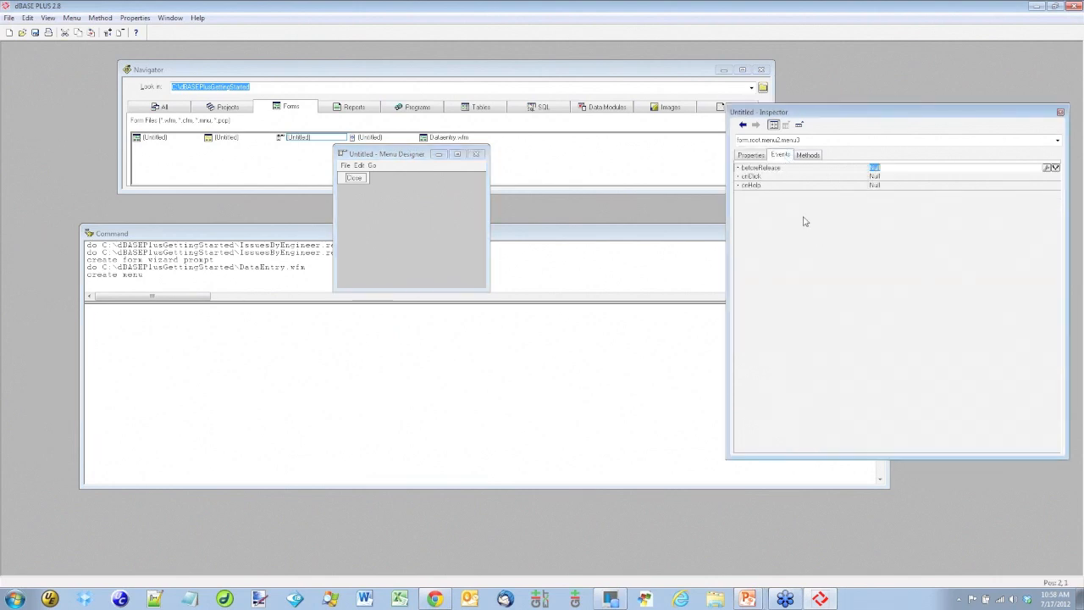
left_click(360, 164)
left_click(346, 165)
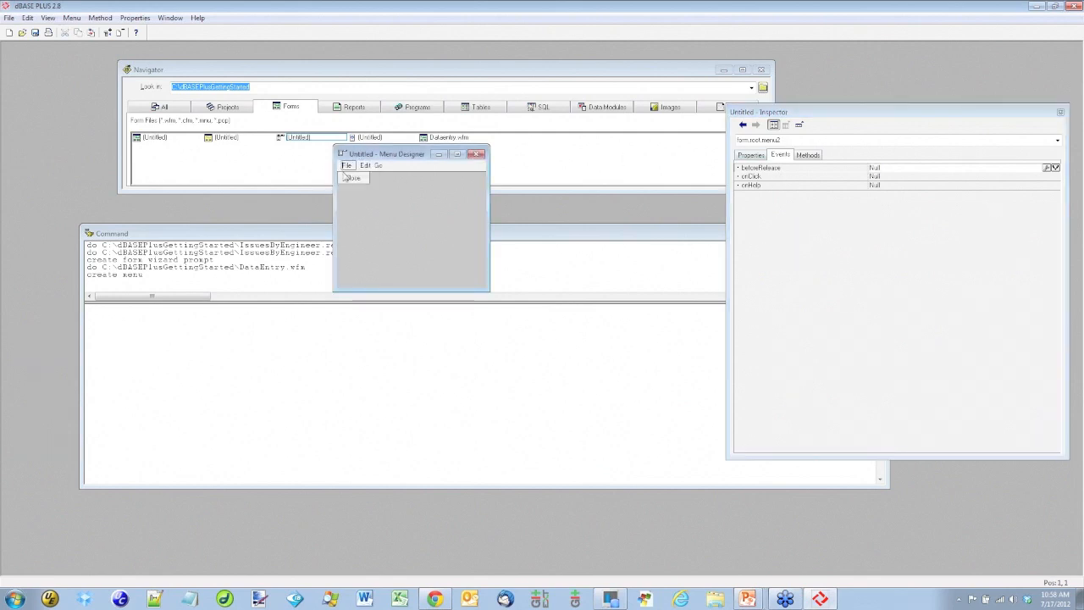
left_click(791, 178)
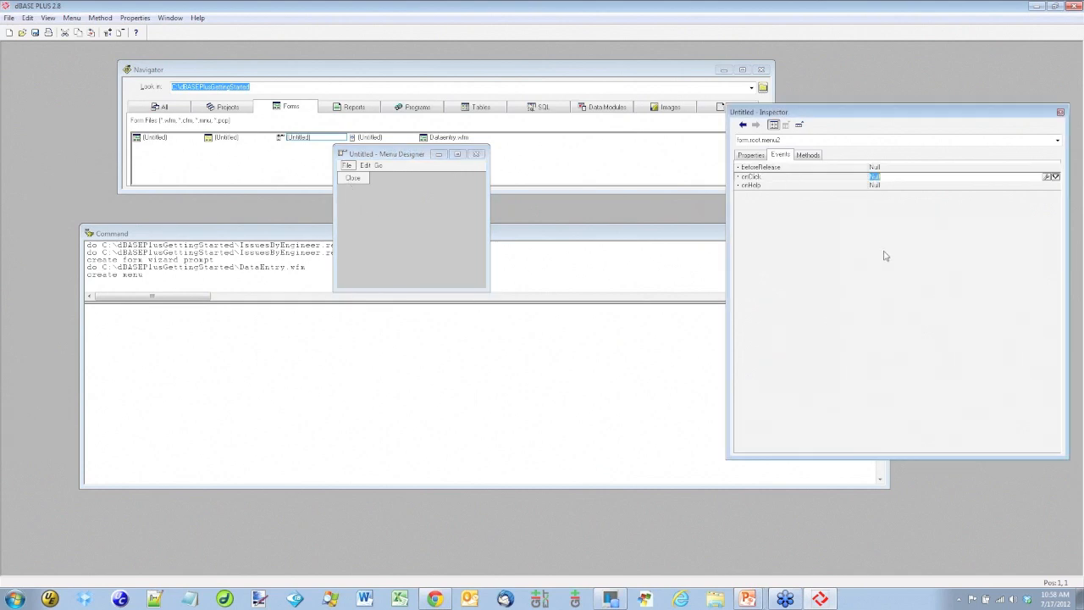
left_click(1053, 176)
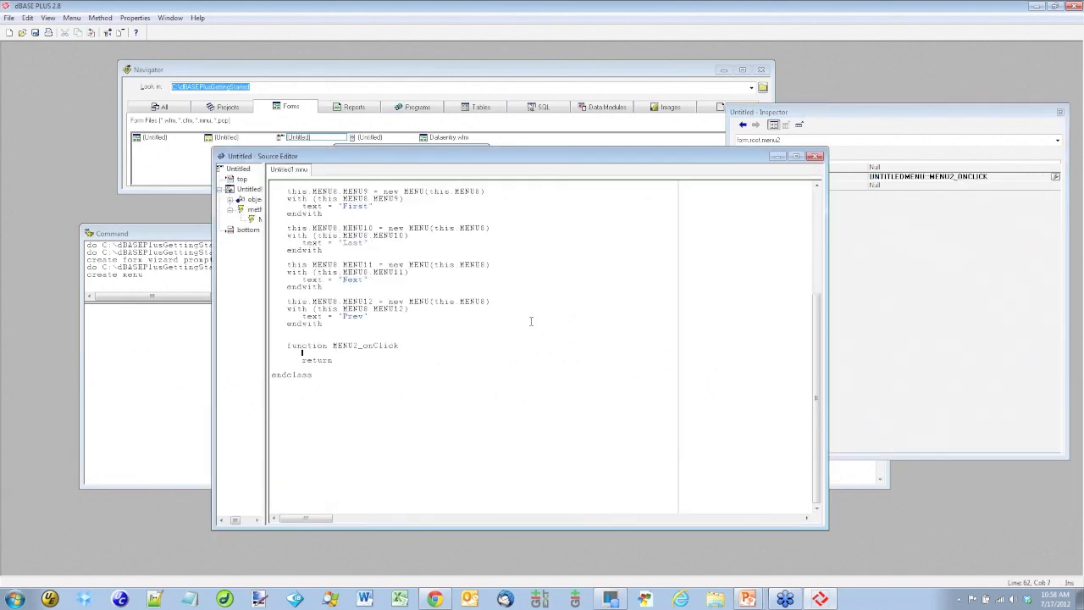
type("form.close()")
left_click_drag(708, 159, 652, 234)
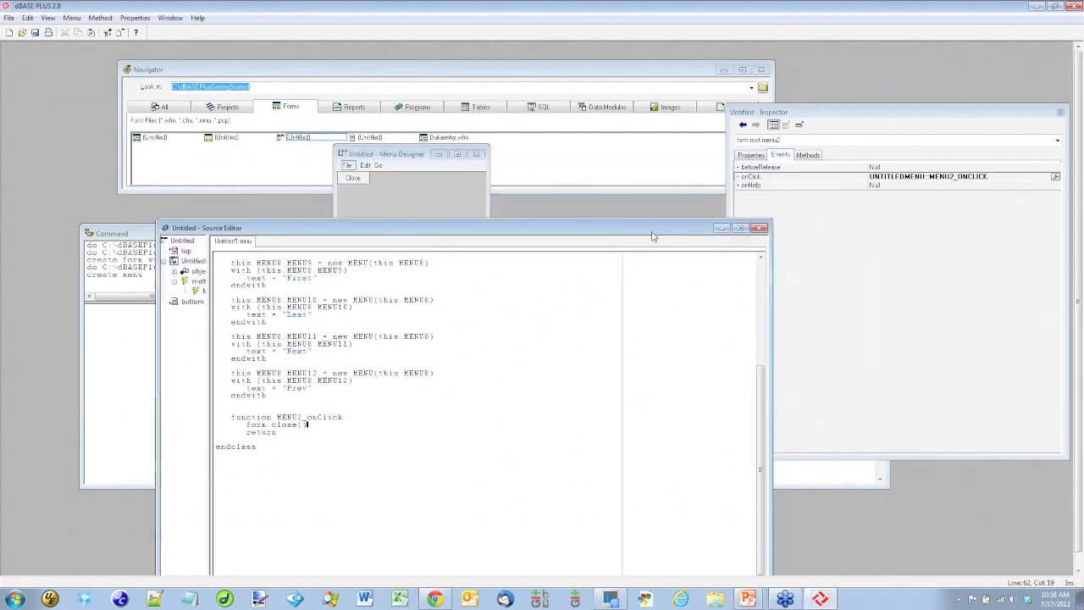
Step: Create an onClick event handler for the Edit menu's Add item that calls form.rowset.beginAppend()
left_click(369, 165)
left_click(365, 177)
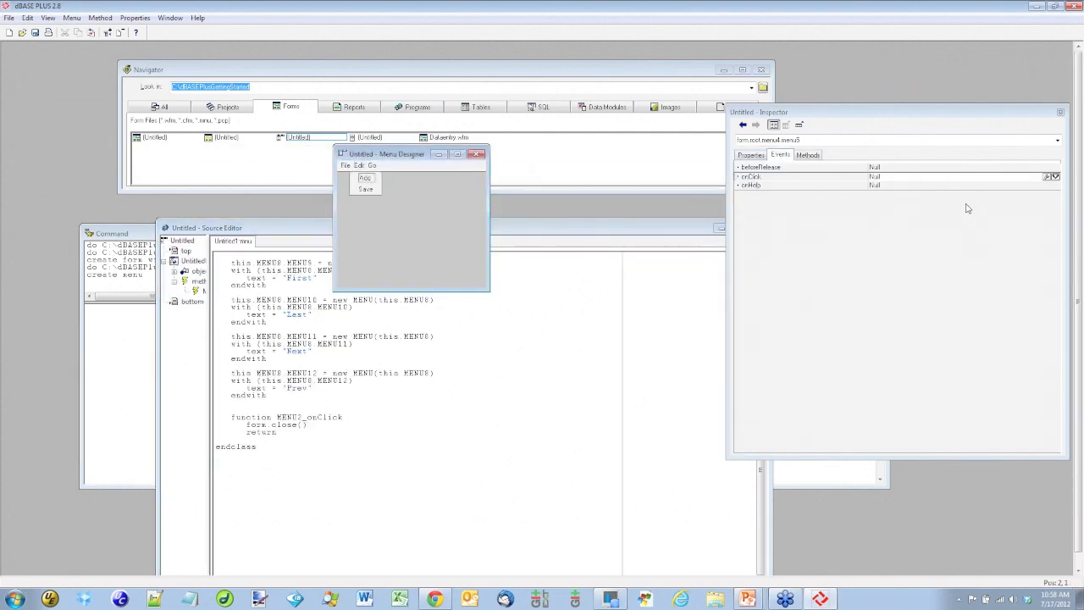
left_click(1025, 182)
left_click(1047, 177)
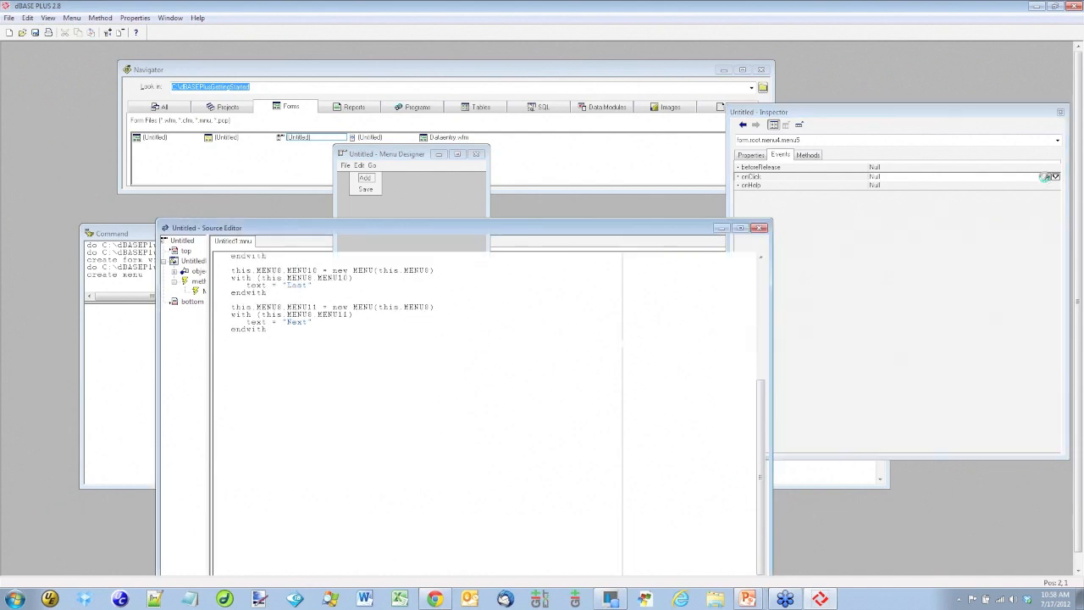
type("form.rowset.begin")
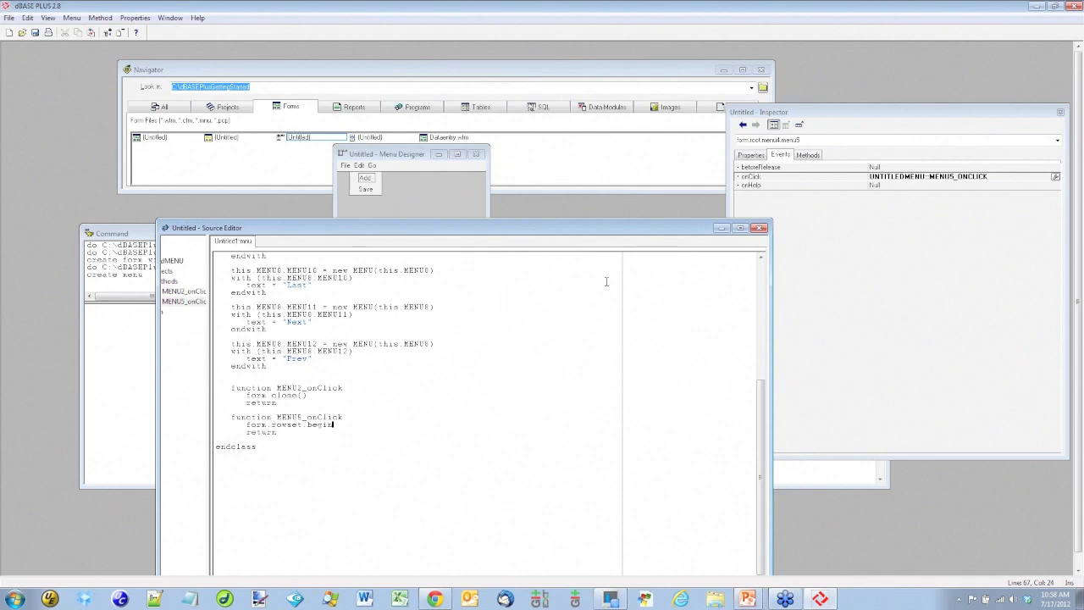
type("pend()")
Step: Open DataEntry.wfm as source code, examine the form's rowset assignment at the end of the class, and close it
left_click(504, 71)
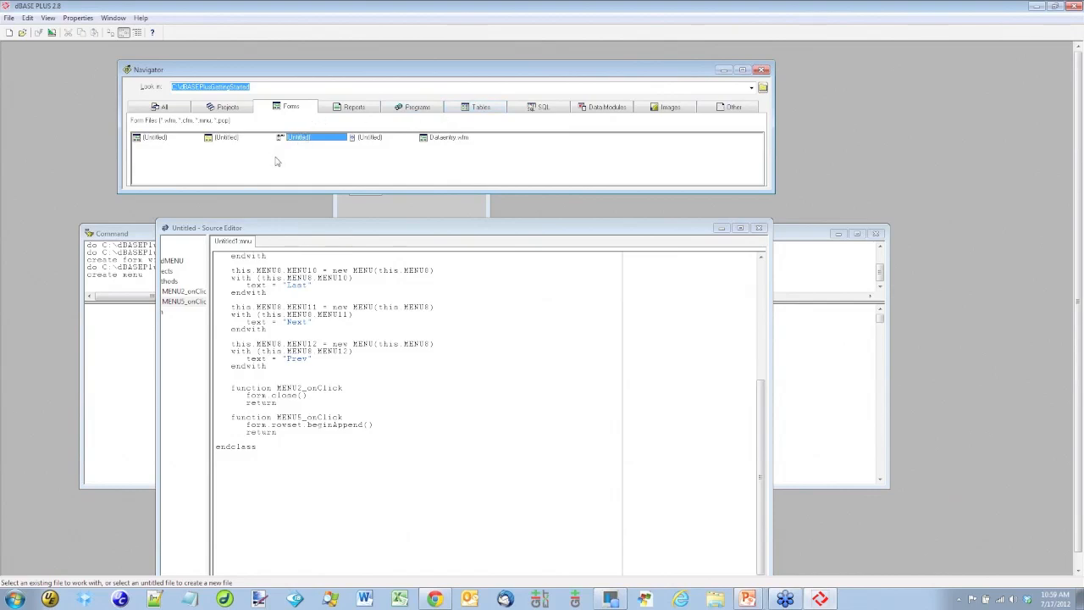
right_click(431, 139)
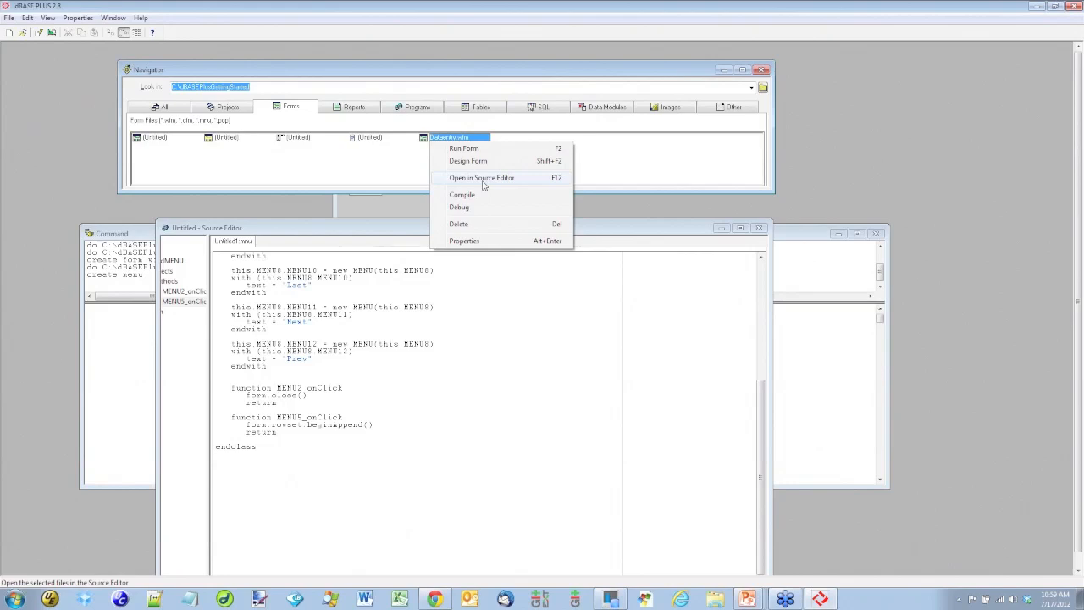
left_click(481, 178)
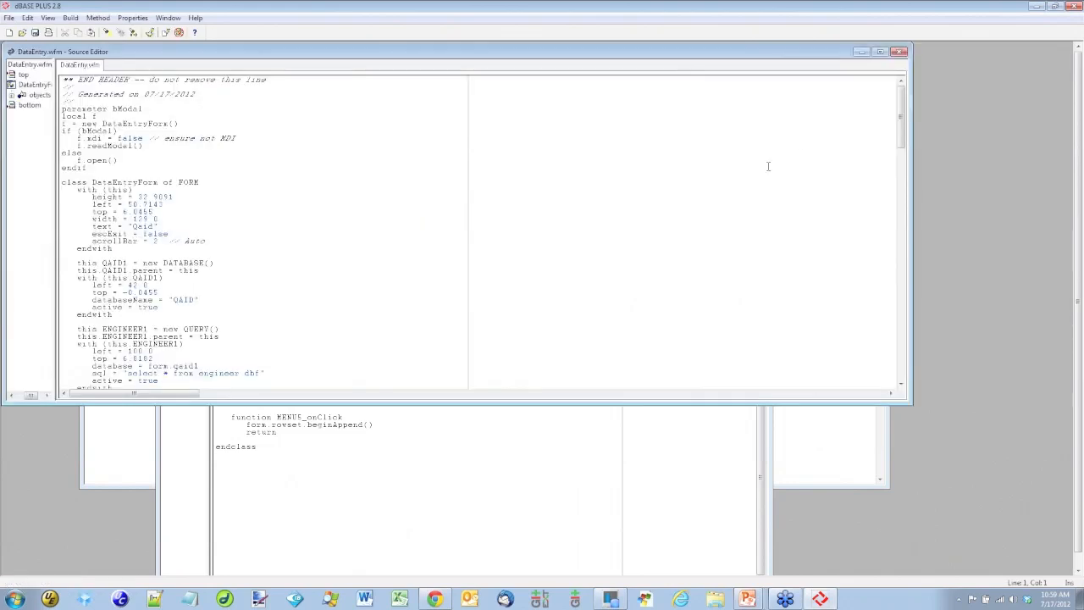
left_click_drag(900, 123, 914, 393)
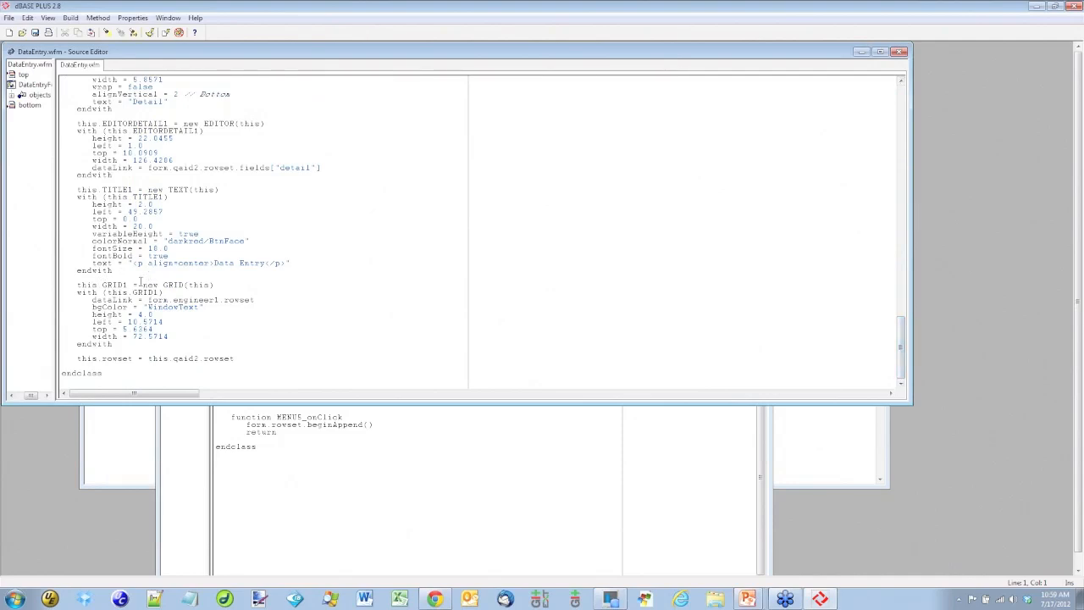
left_click_drag(75, 358, 232, 358)
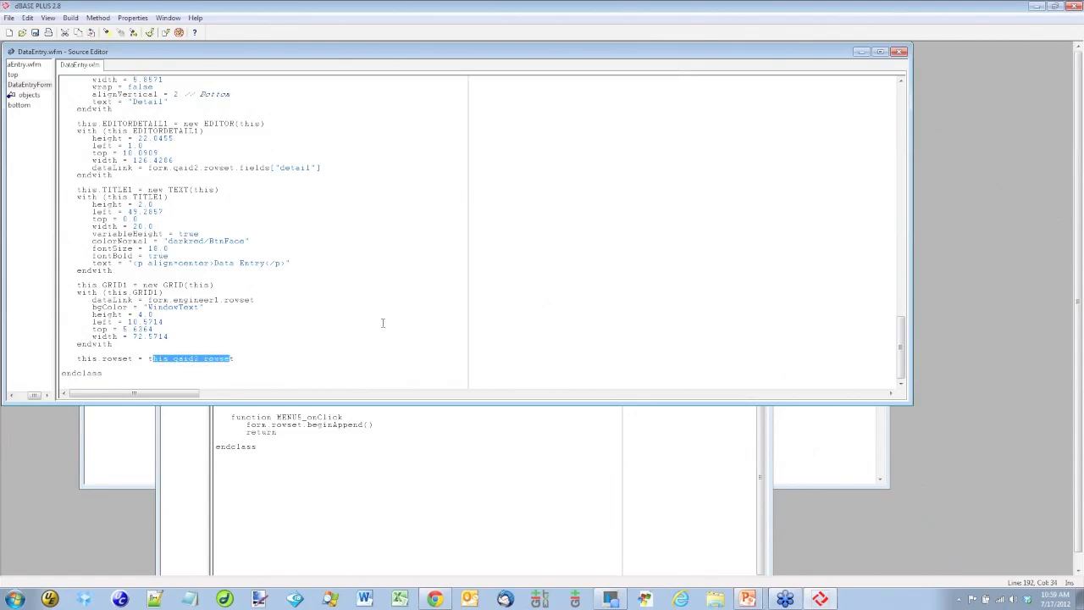
left_click(900, 51)
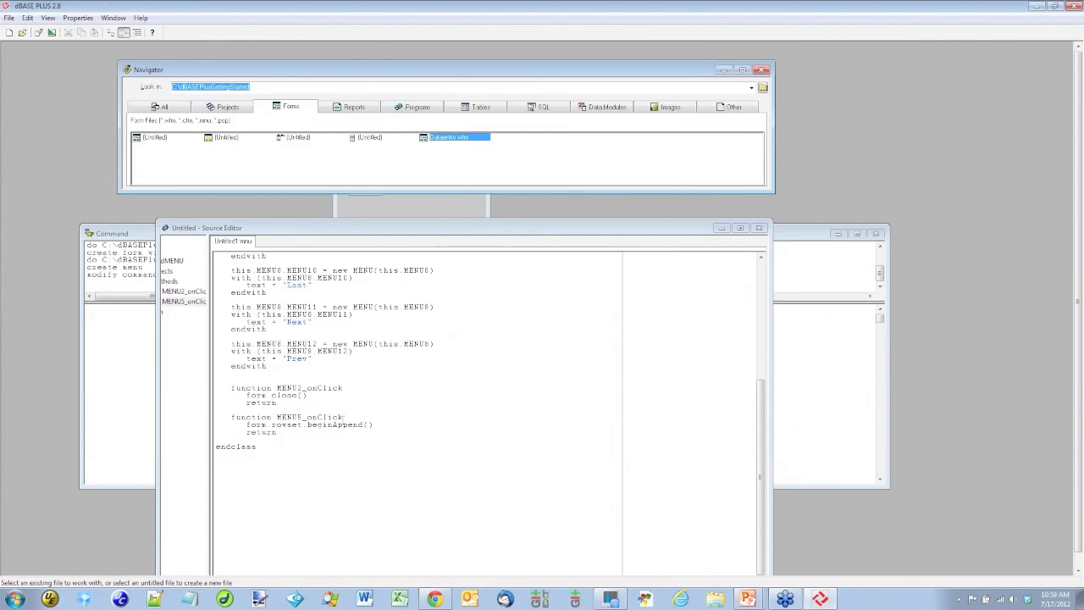
Step: Create an onClick event handler for the Edit menu's Save item that calls form.rowset.save()
left_click(343, 430)
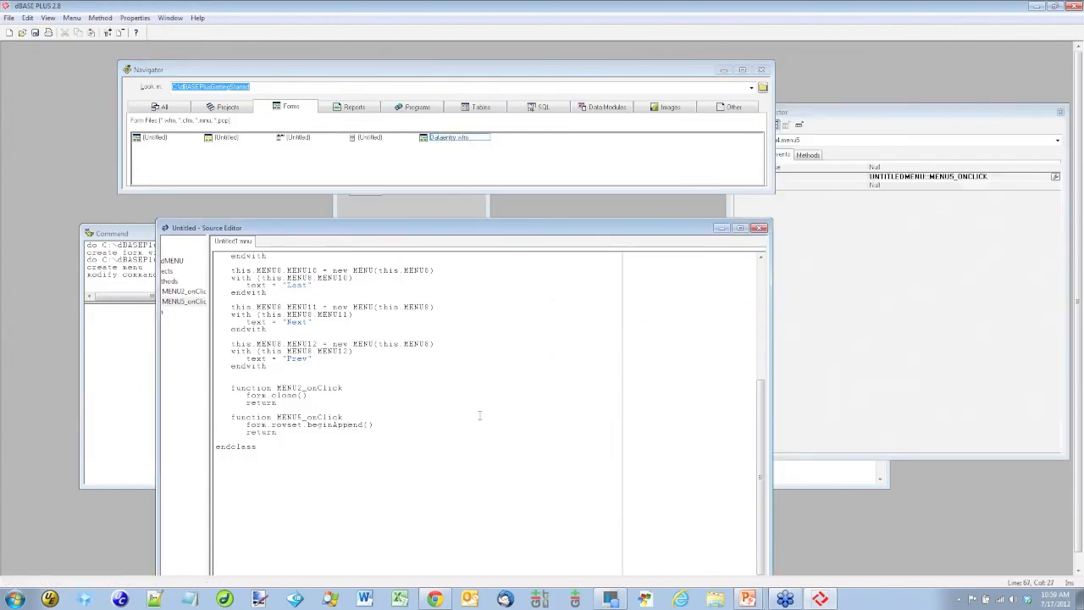
left_click(411, 204)
left_click(367, 188)
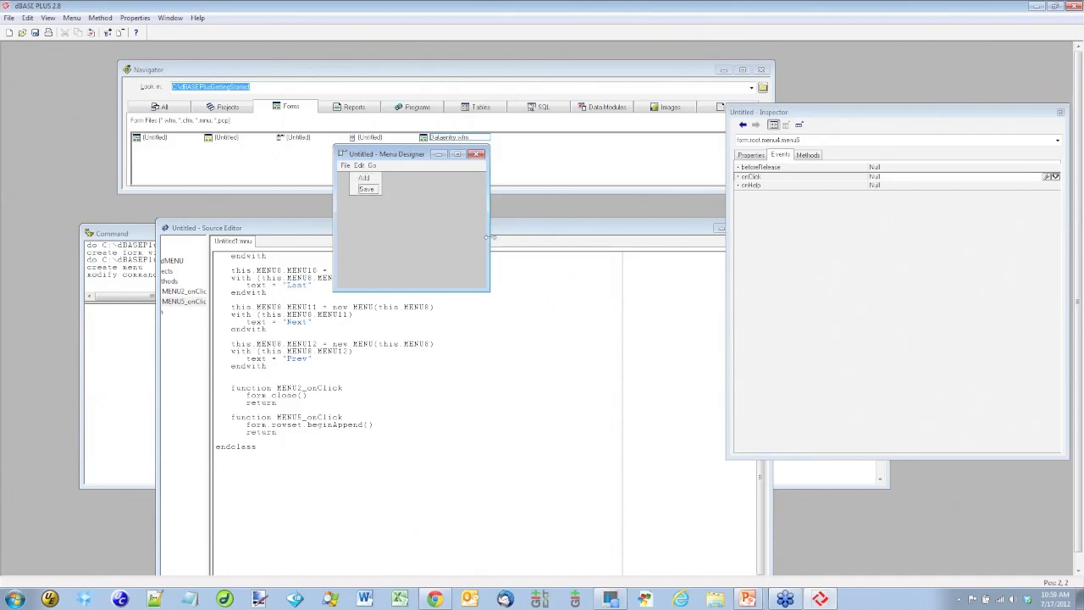
left_click(1046, 176)
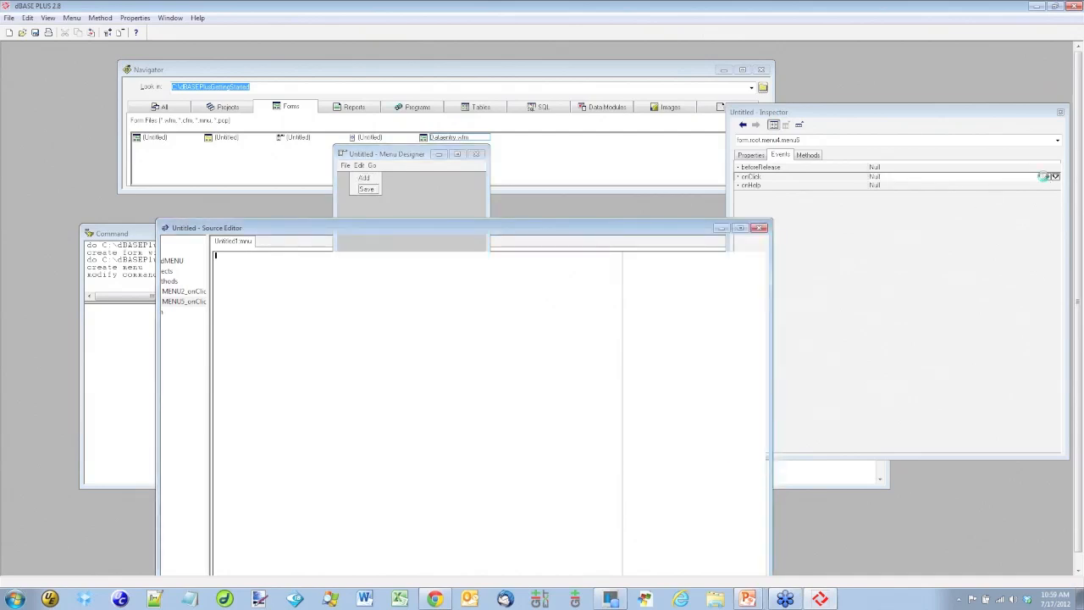
type("for")
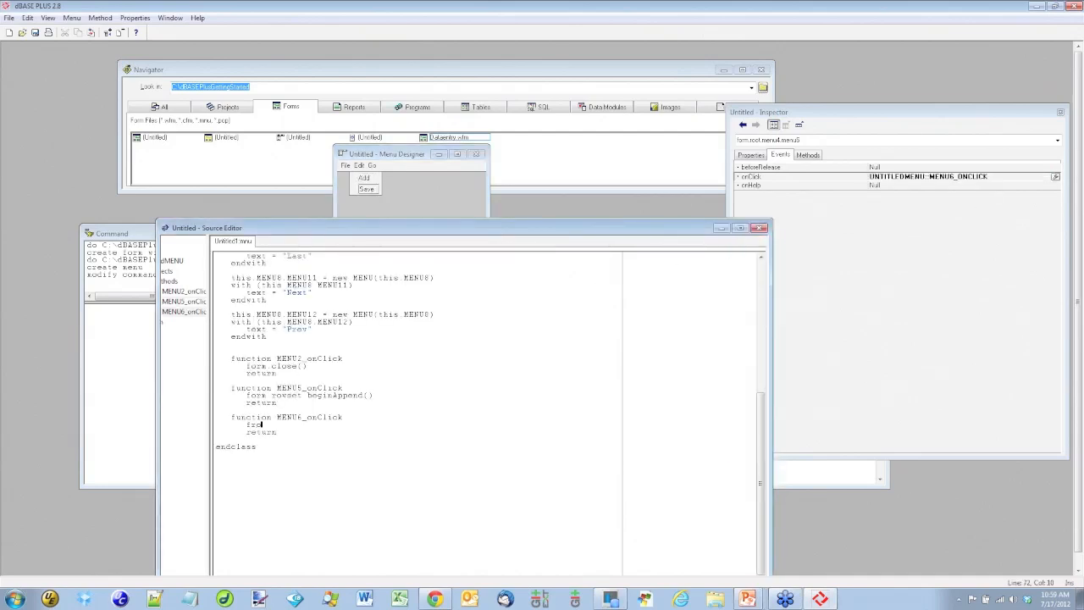
type("orm ")
type("rowset.save(")
Step: Create onClick handlers for the Go menu's First and Last items that call form.rowset.First() and form.rowset.Last()
left_click(374, 167)
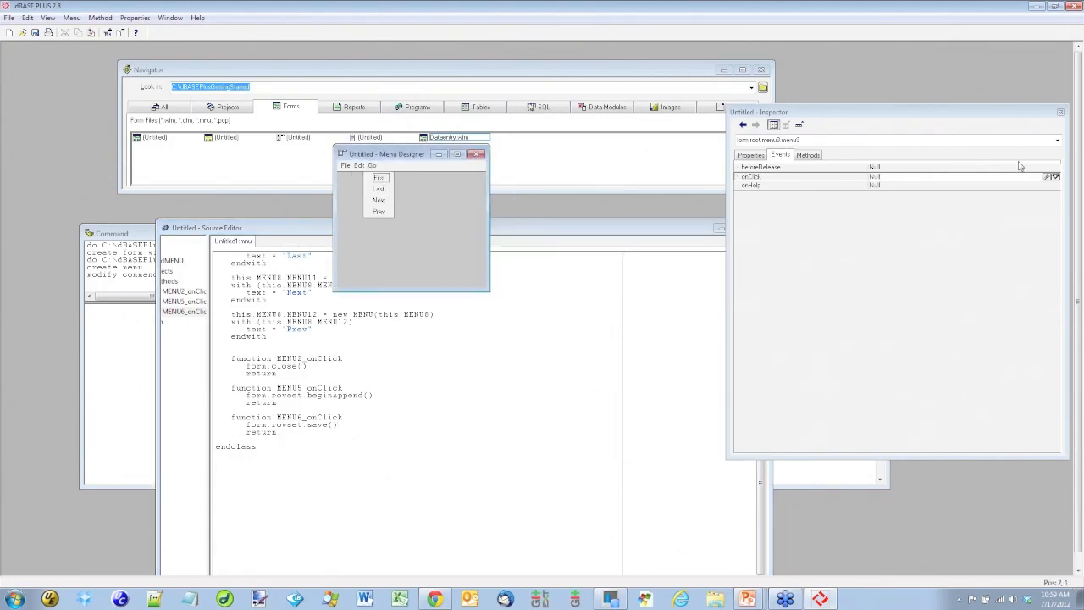
left_click(1048, 177)
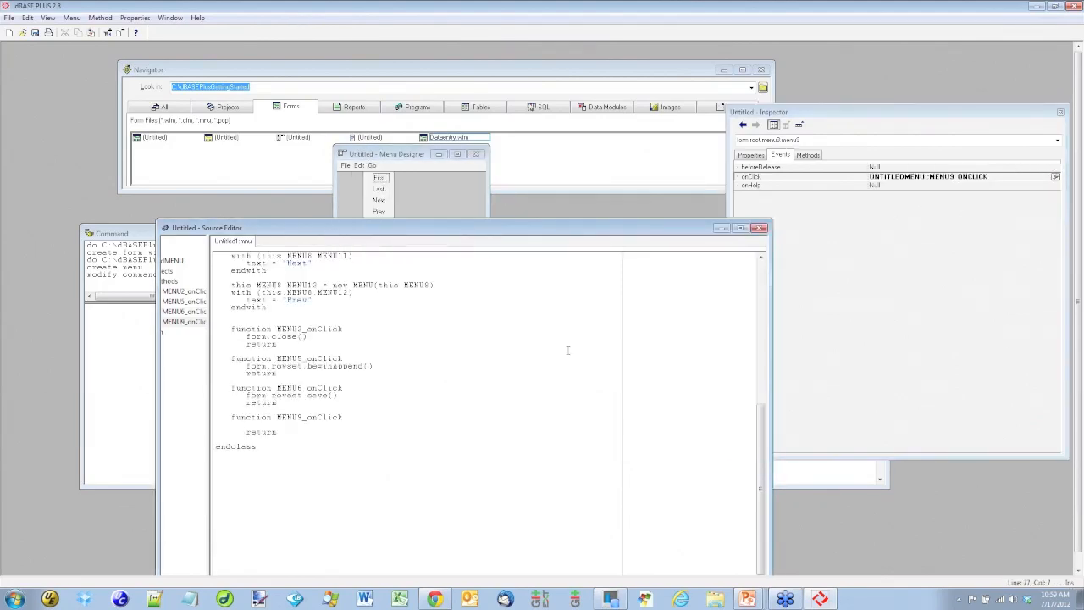
type("form.rowset.First(")
left_click(378, 189)
left_click(1054, 177)
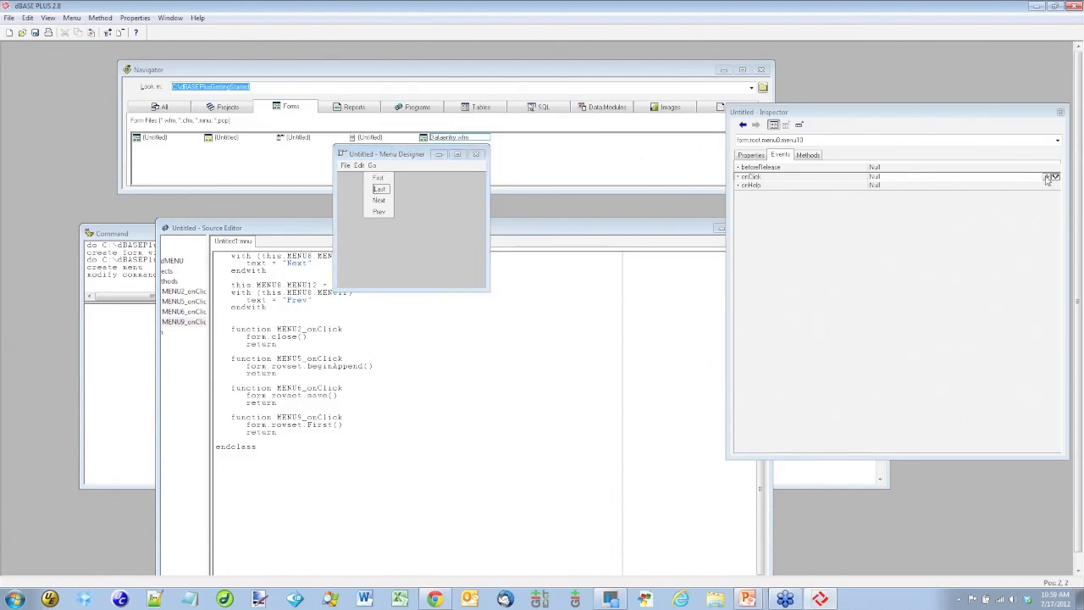
type("form ")
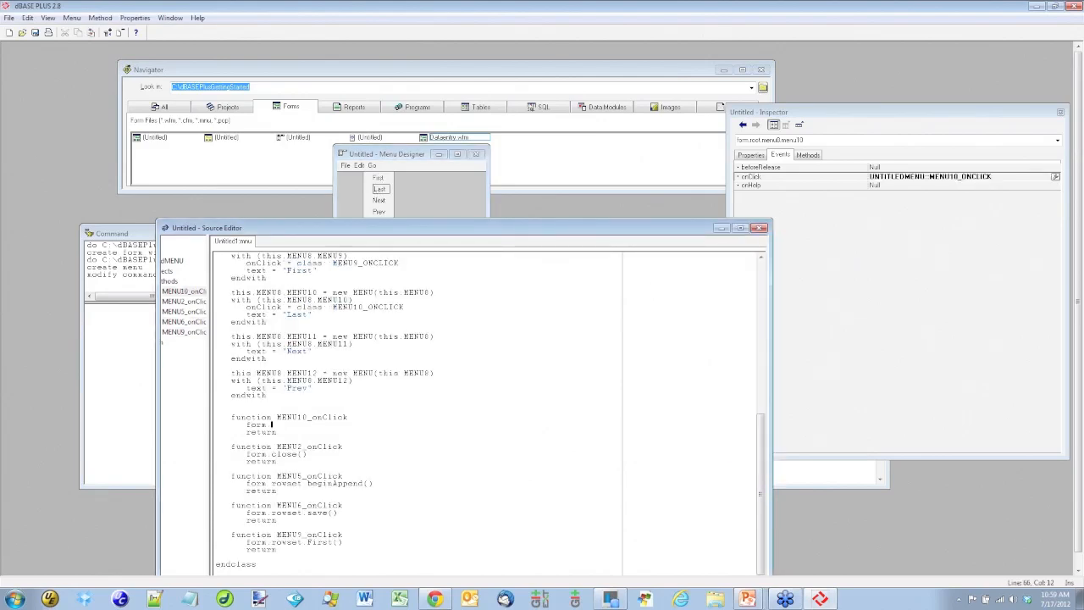
type("rowset.La")
Step: Create onClick handlers for the Go menu's Next and Prev items that call form.rowset.Next() and form.rowset.Next(-1)
left_click(380, 200)
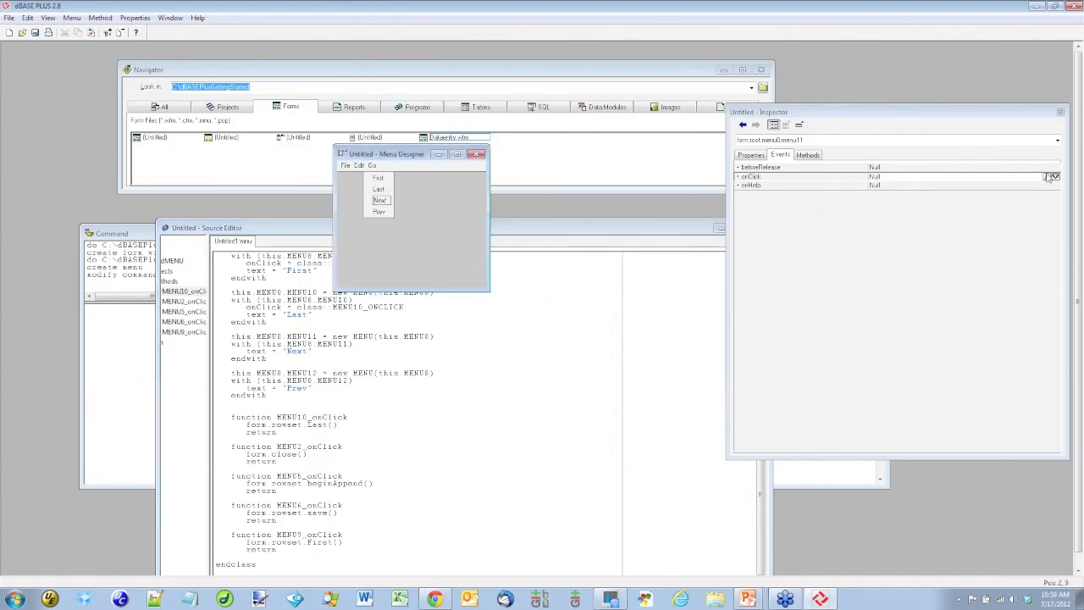
left_click(1050, 176)
type("form.")
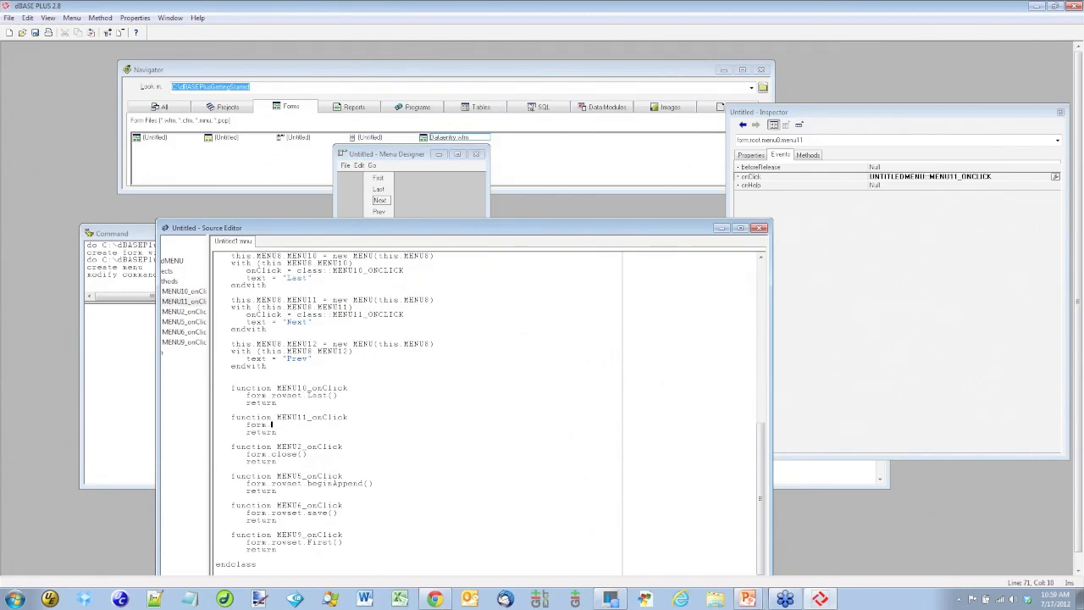
type("rowset.Next()")
left_click(379, 211)
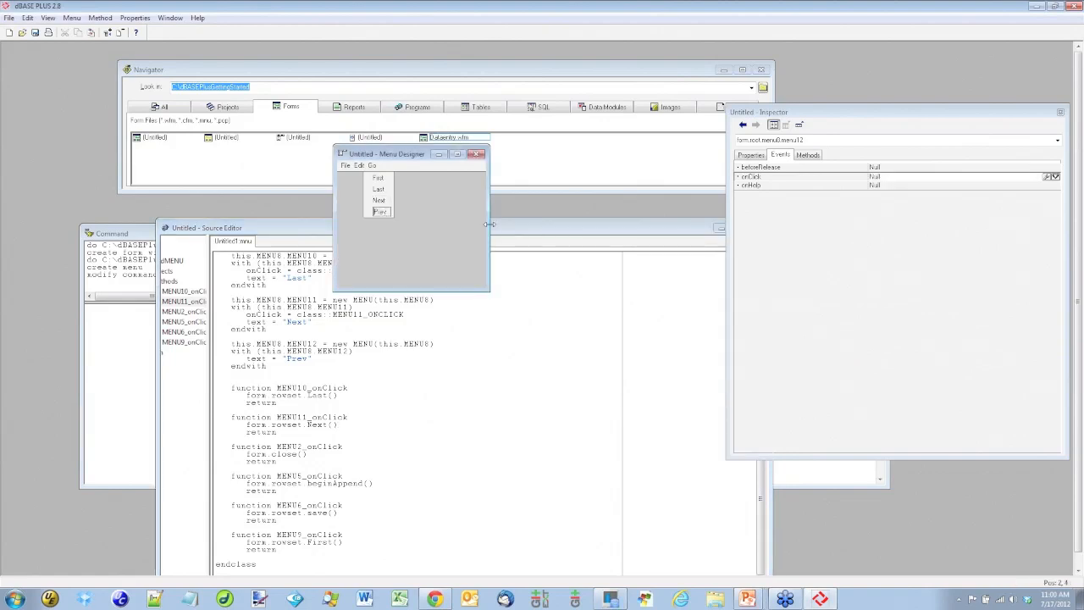
left_click(1047, 178)
left_click(1047, 178)
type("form.rowset.previ")
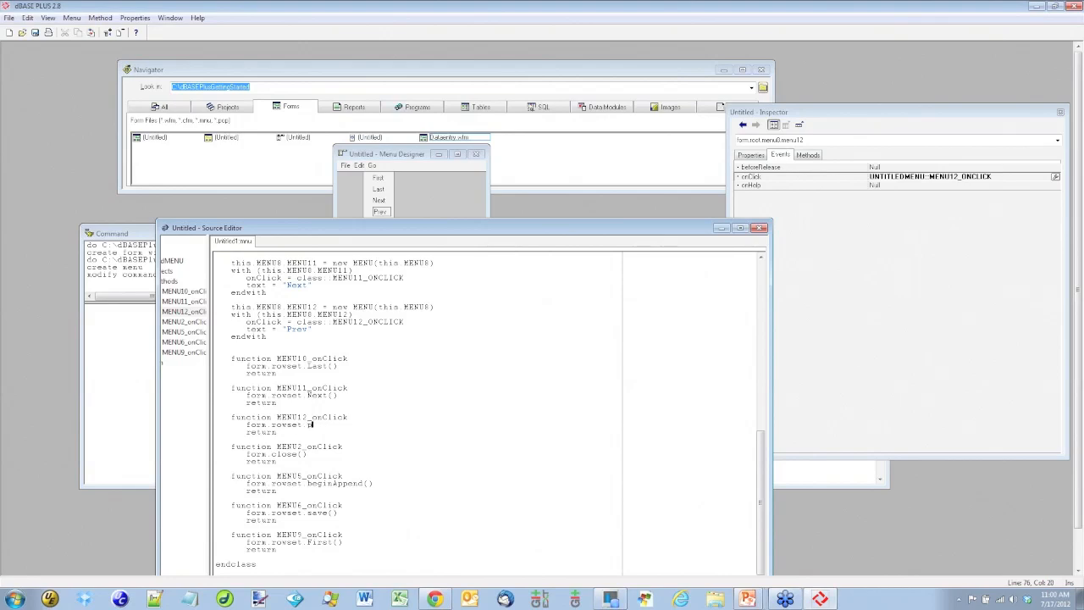
type("Next(-1)")
Step: Try the argument 5 in the Next item's form.rowset.Next() call and remove it again
left_click(329, 395)
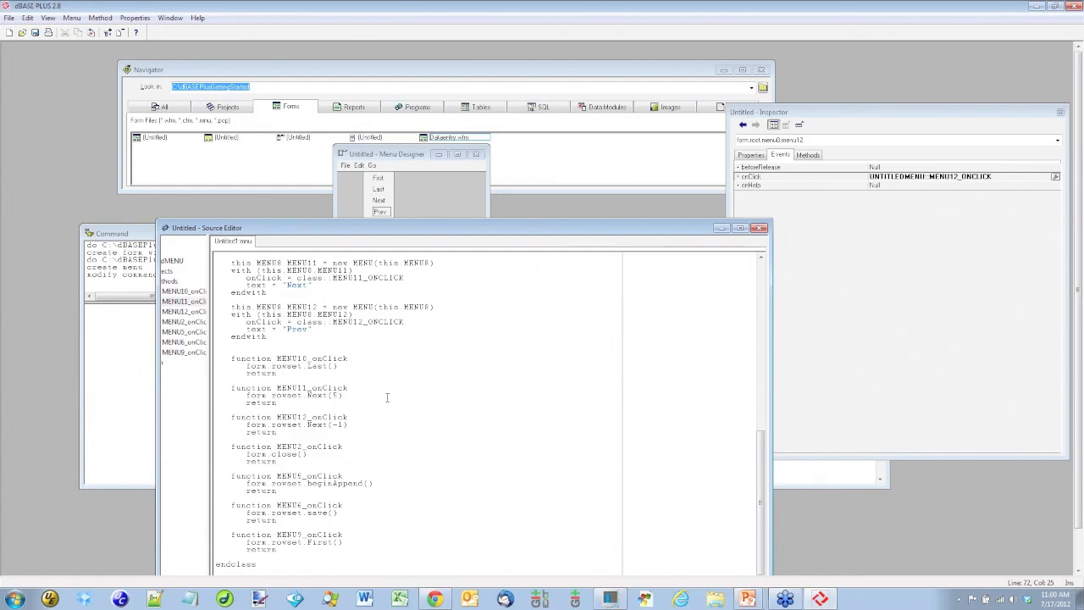
type("0")
left_click(337, 424)
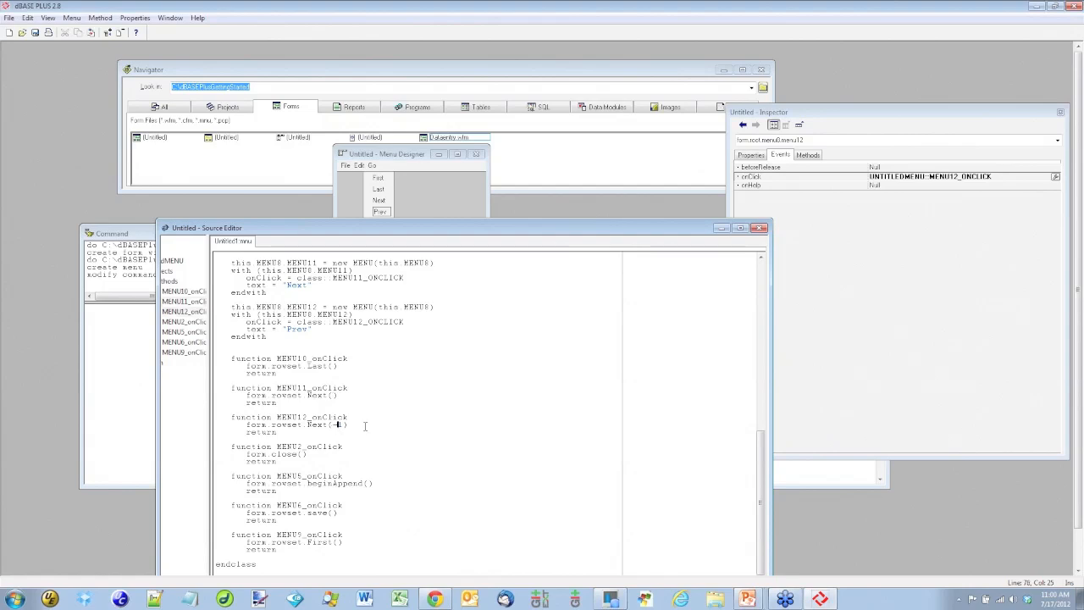
Step: Close the Source Editor and set the Go menu's text to &Go to give it an access key
left_click(760, 228)
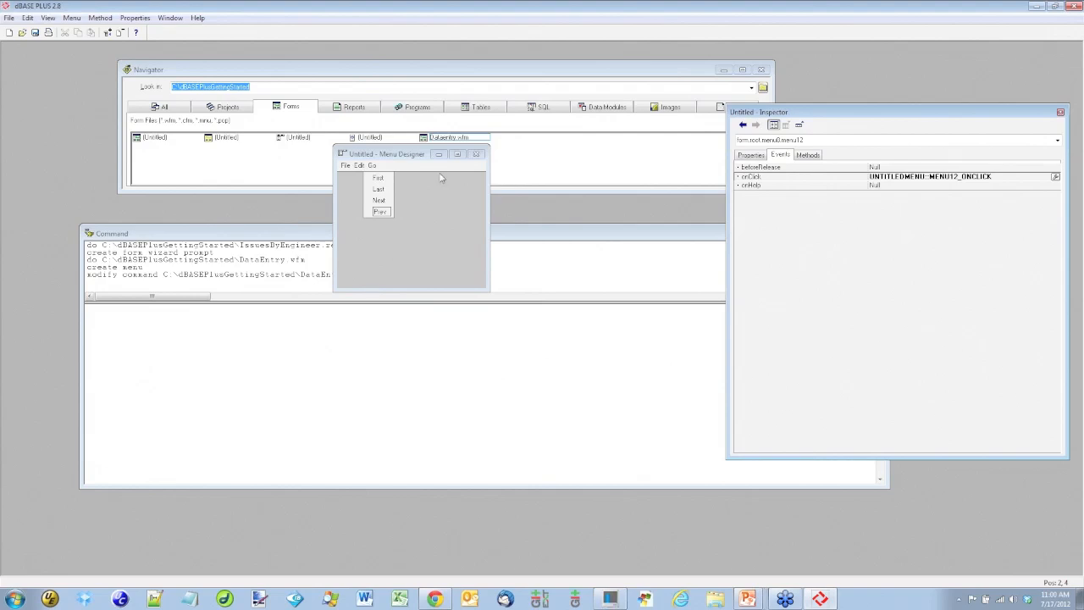
left_click(404, 162)
left_click(373, 166)
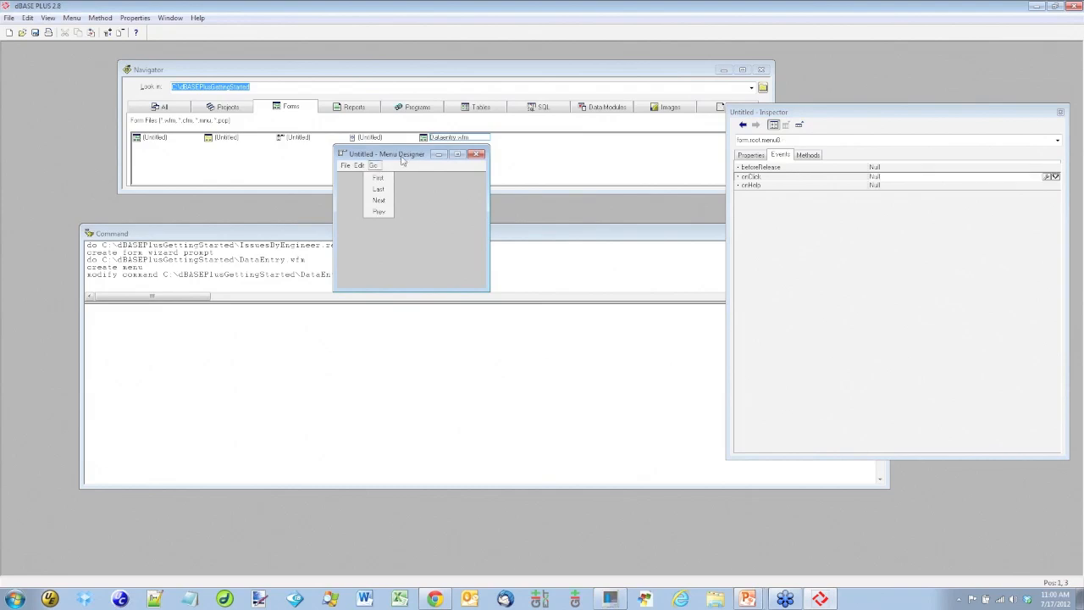
left_click(758, 157)
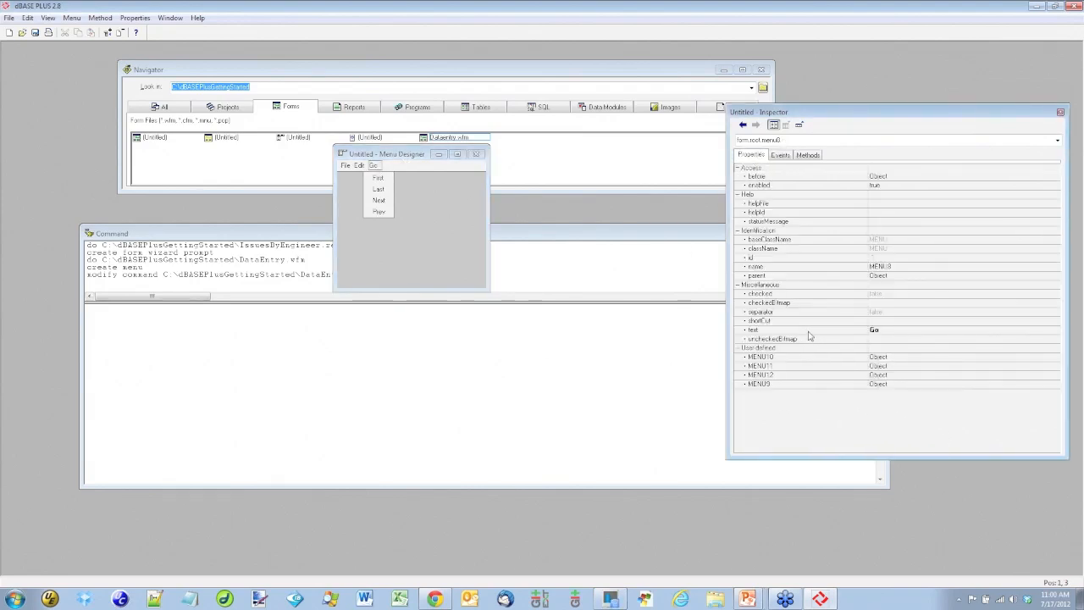
left_click(888, 330)
left_click(872, 330)
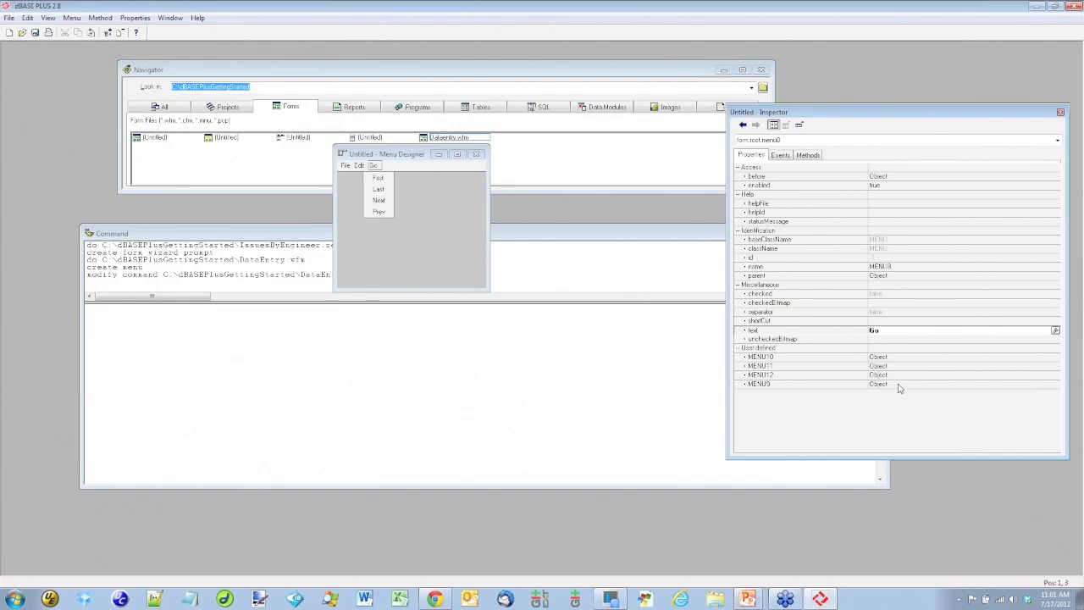
type("&")
Step: Set the text of the Go menu's First and Last items to &First and &Last
left_click(377, 180)
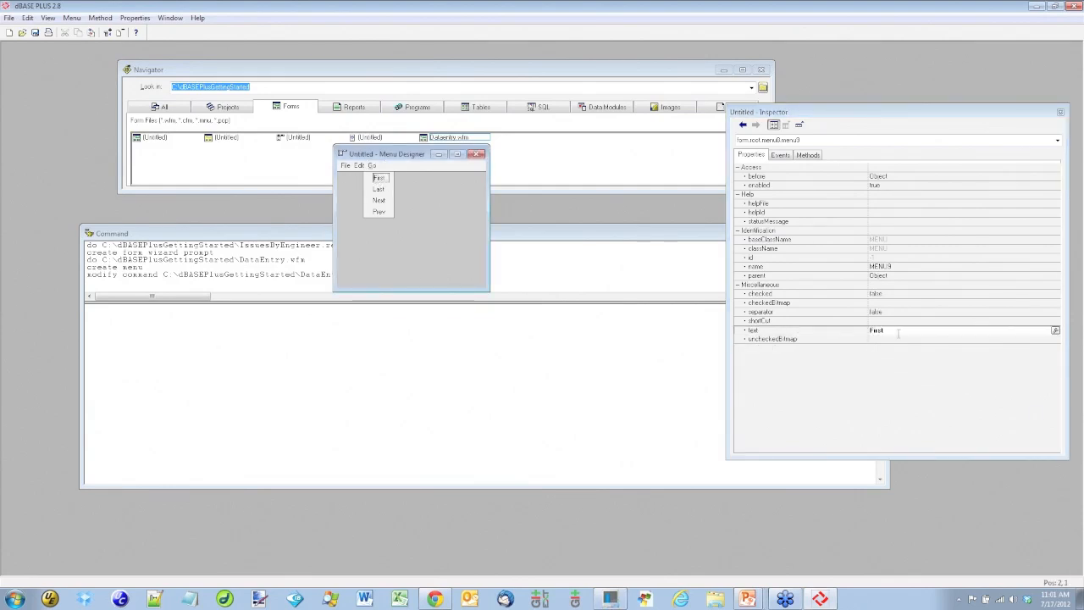
left_click(876, 331)
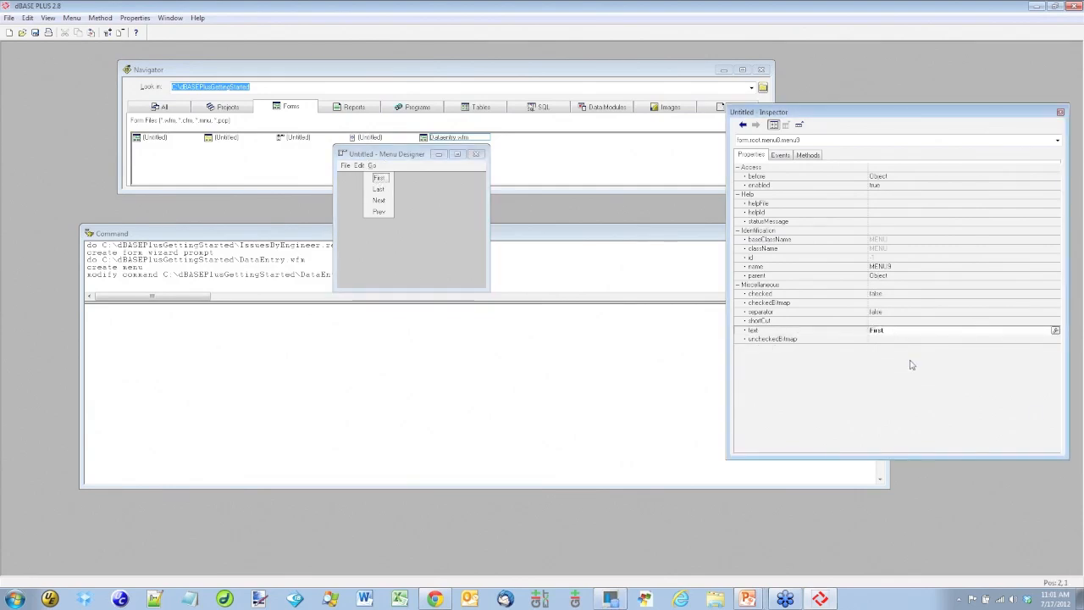
type("&")
left_click(379, 189)
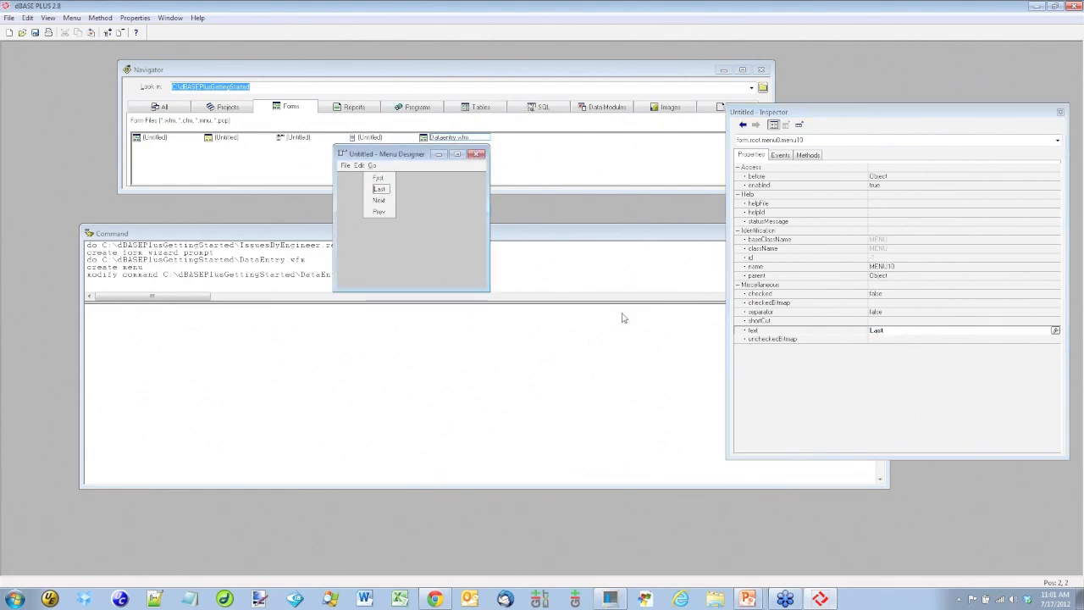
left_click(871, 329)
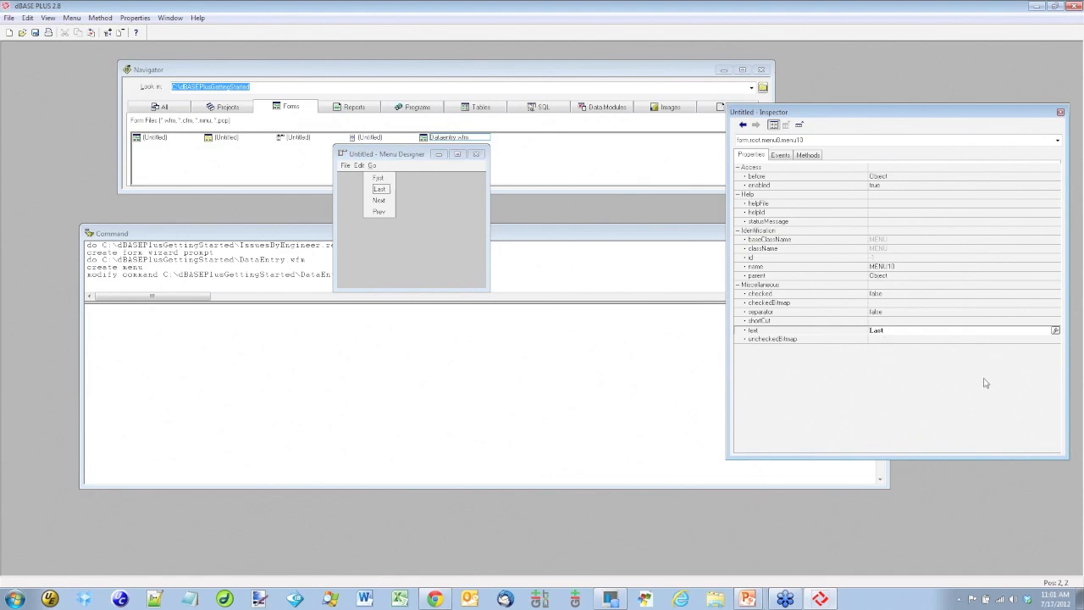
type("&")
Step: Set the text of the Go menu's Next and Prev items to &Next and &Prev
left_click(383, 202)
left_click(381, 200)
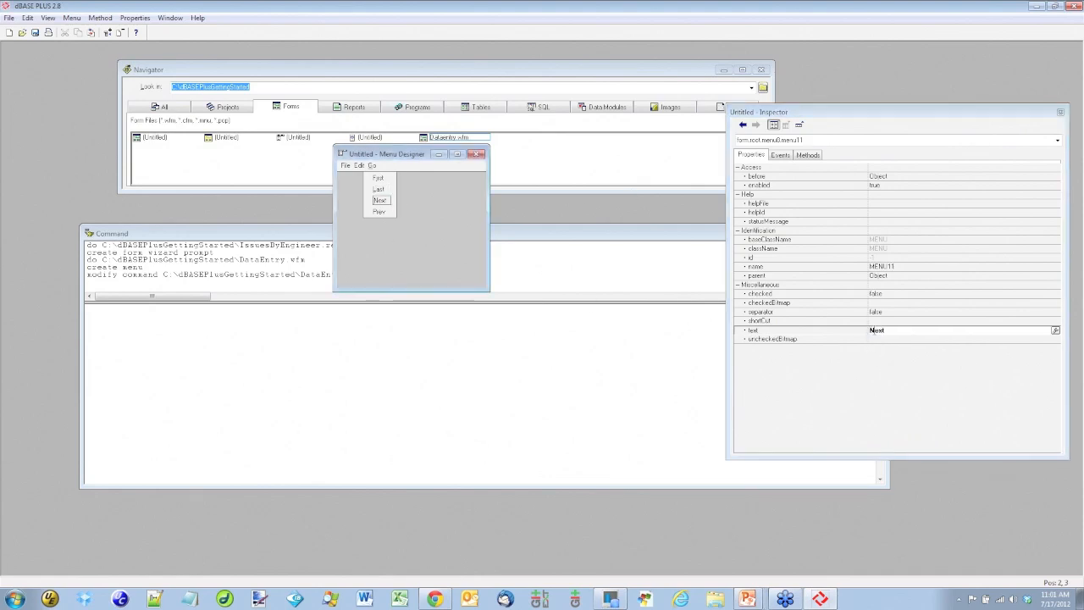
left_click(871, 329)
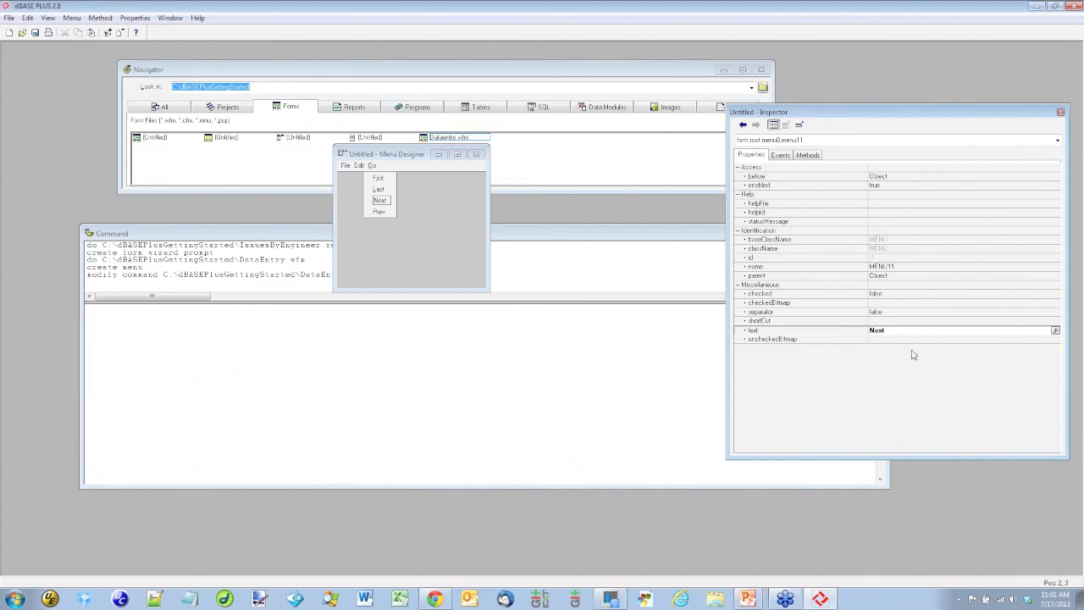
type("&")
left_click(380, 212)
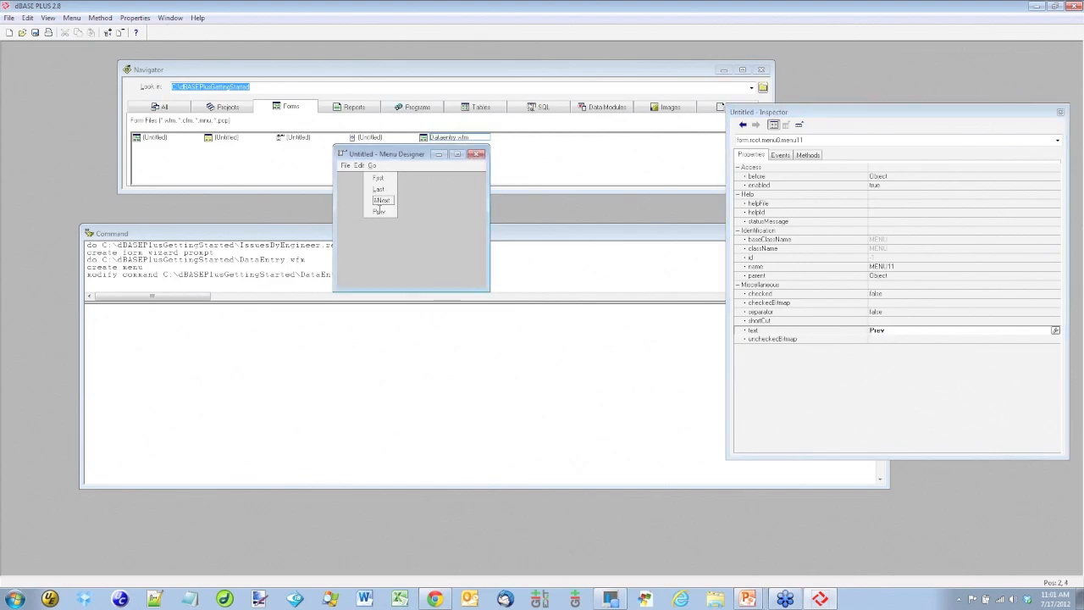
left_click(872, 330)
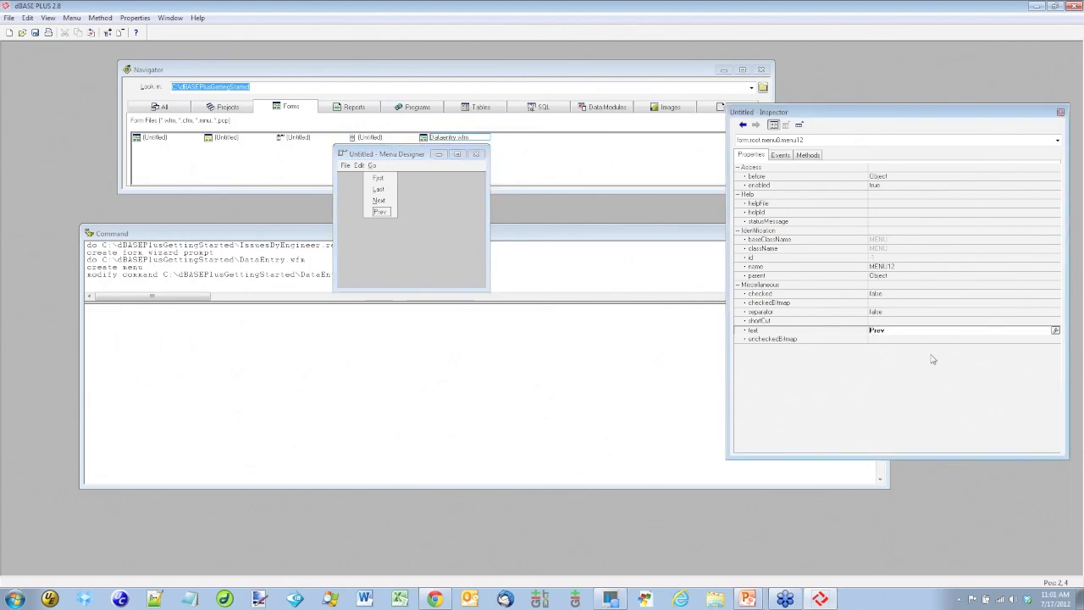
type("&")
Step: Give the Go menu's Next item the shortcut Shift+RightArrow using the ShortCut Property Builder
left_click(390, 190)
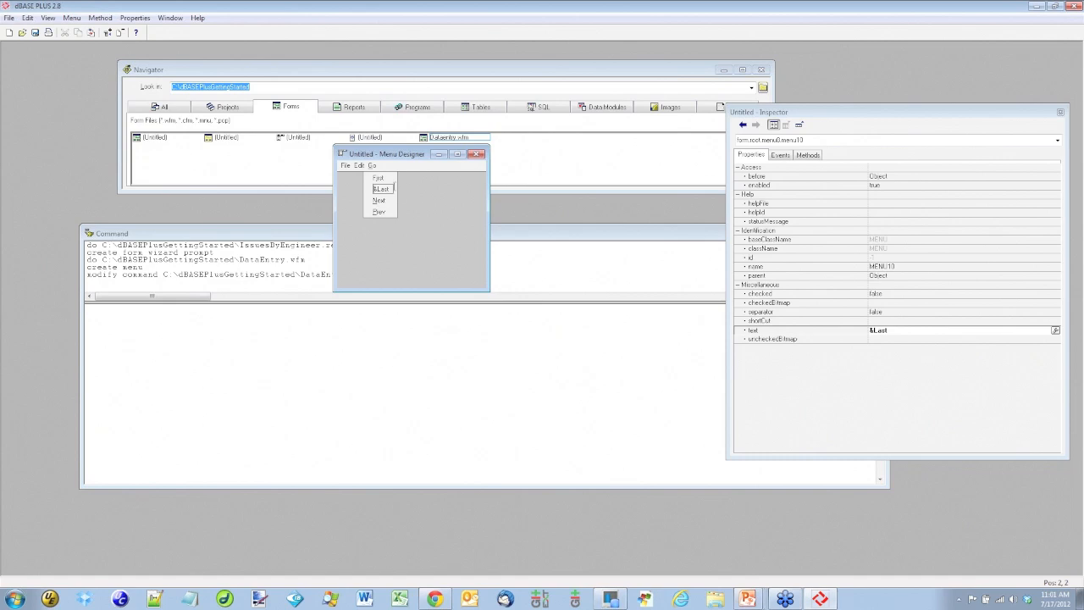
left_click(381, 179)
left_click(387, 200)
left_click(781, 322)
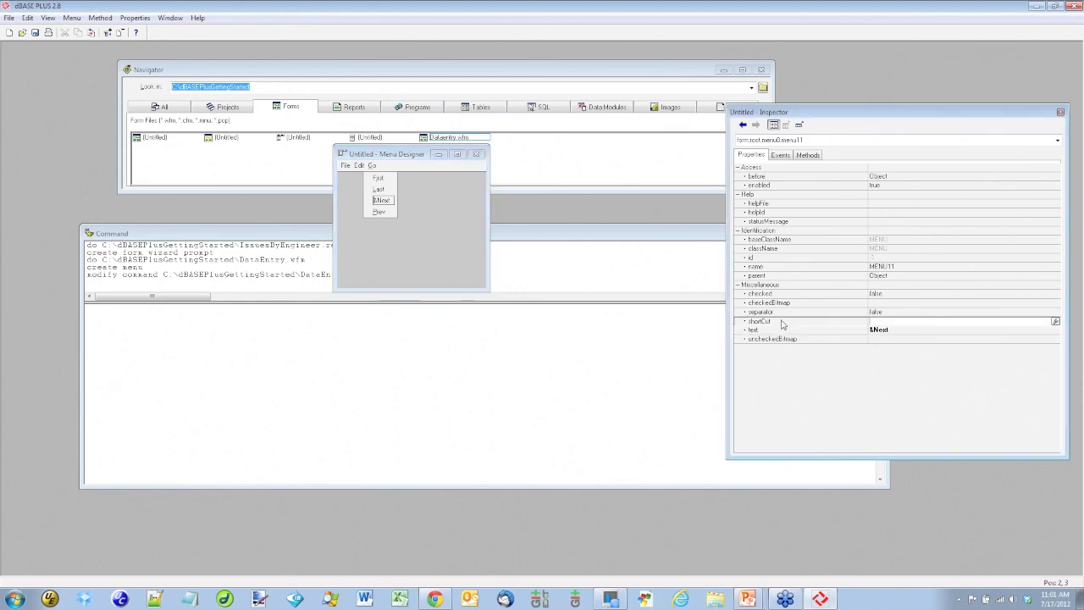
left_click(1056, 322)
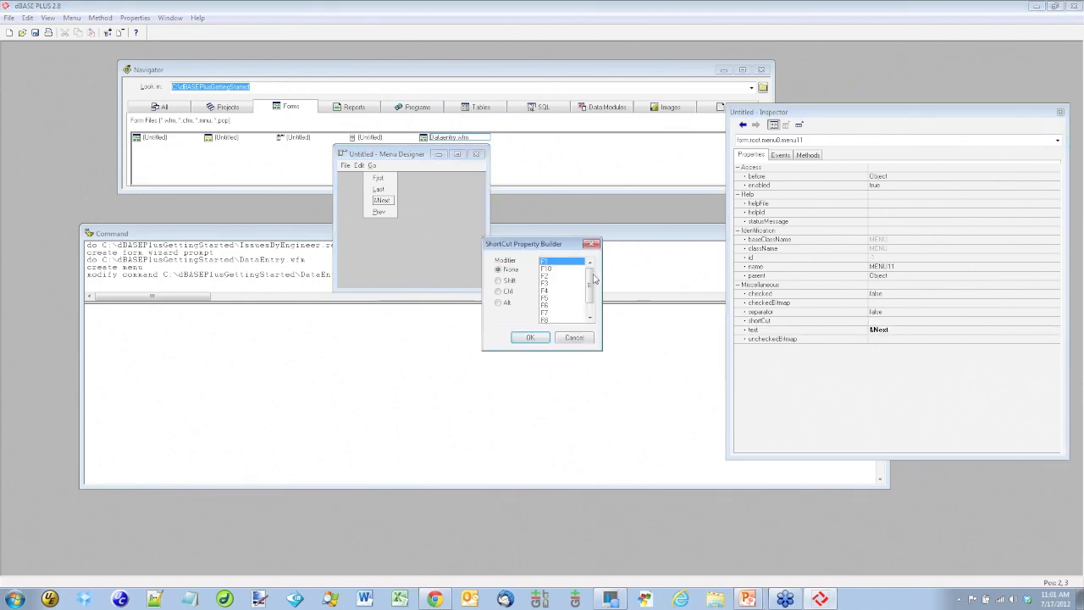
left_click_drag(548, 246, 441, 370)
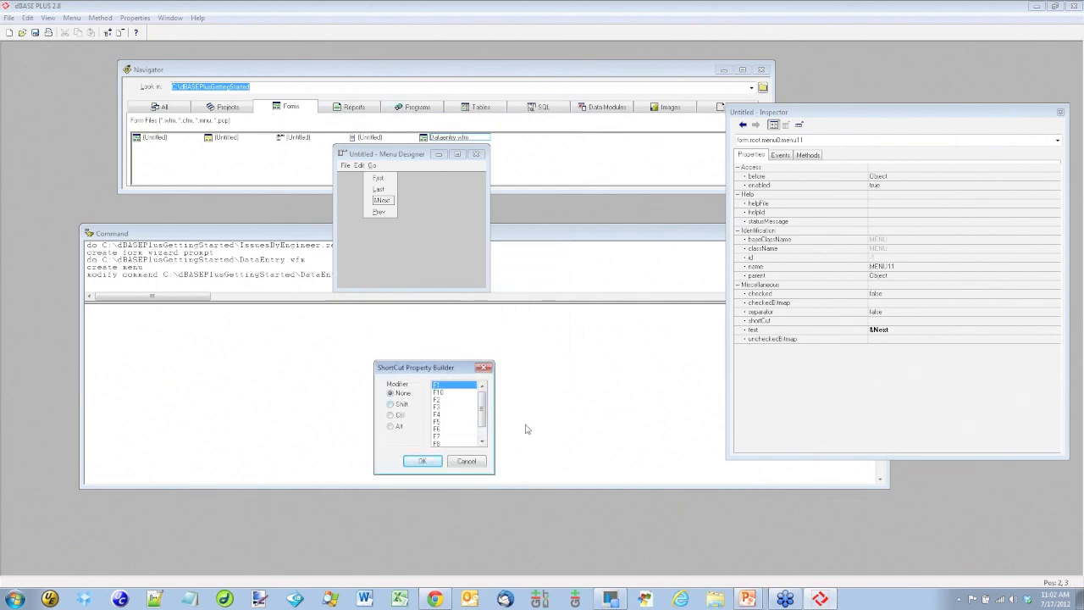
mouse_move(484, 413)
left_mouse_down()
mouse_move(483, 440)
mouse_move(481, 425)
left_mouse_up()
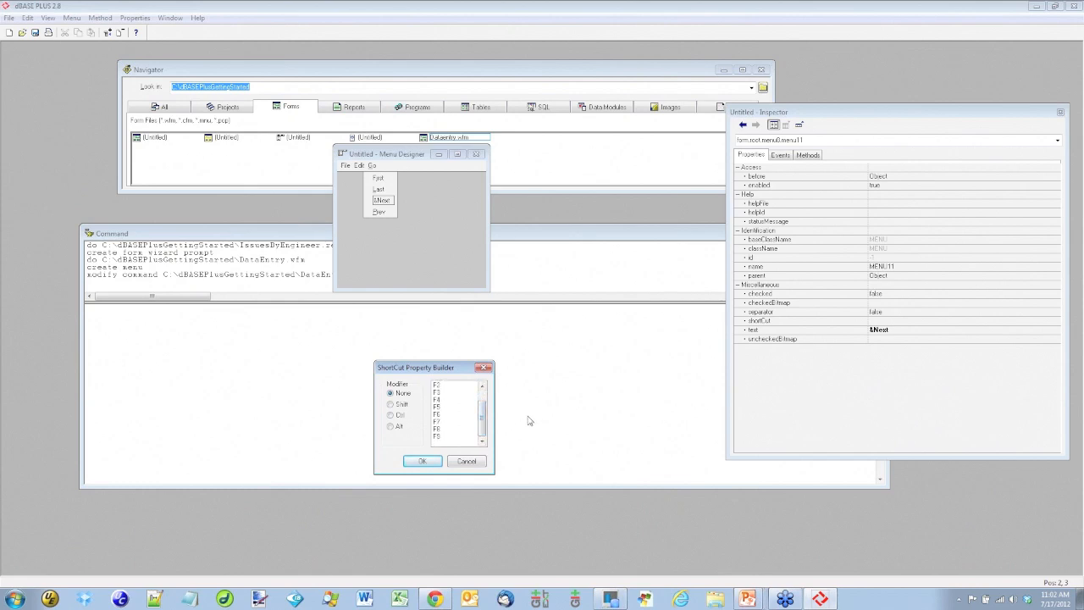
left_click(391, 405)
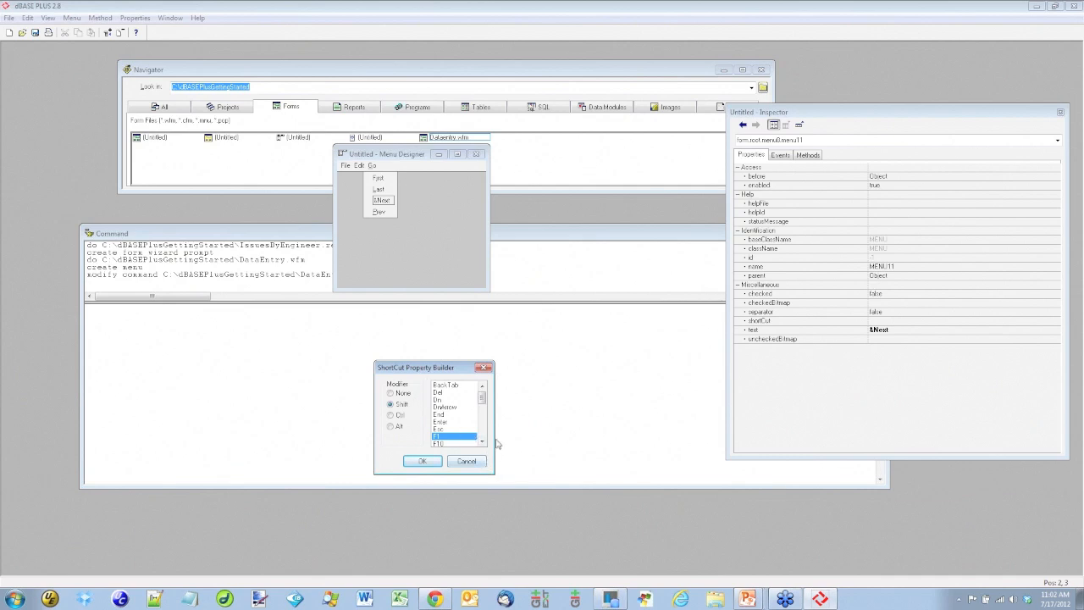
scroll(485, 438, "down", 8)
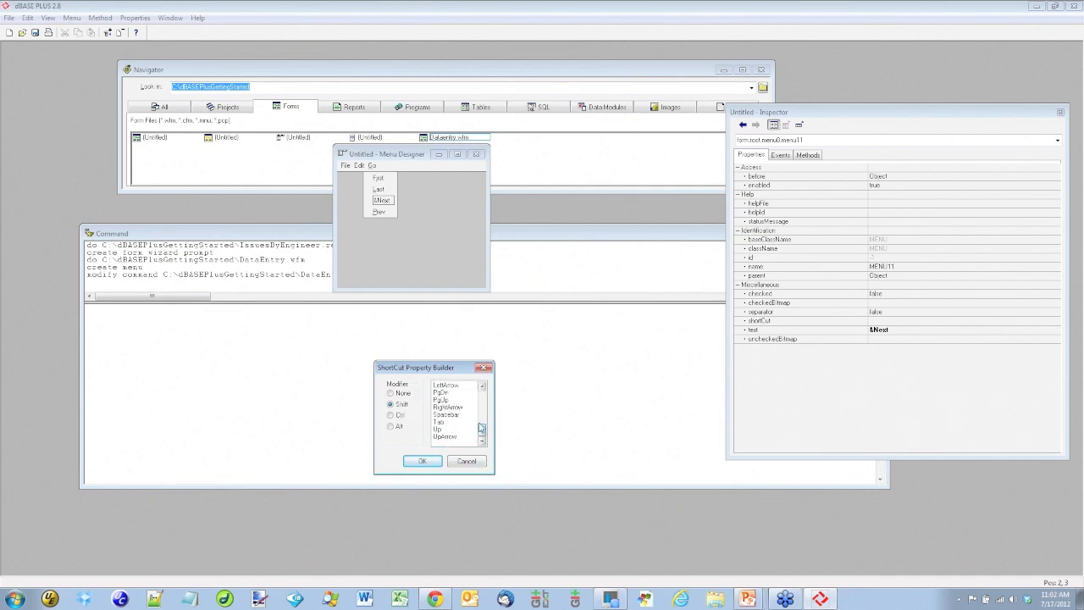
scroll(484, 403, "up", 3)
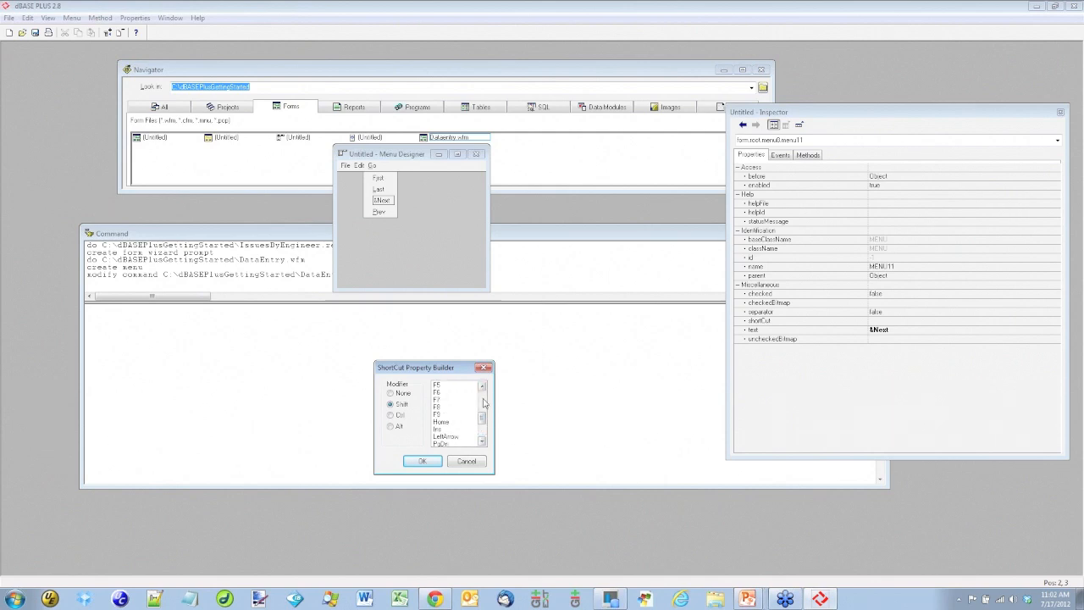
left_click(484, 399)
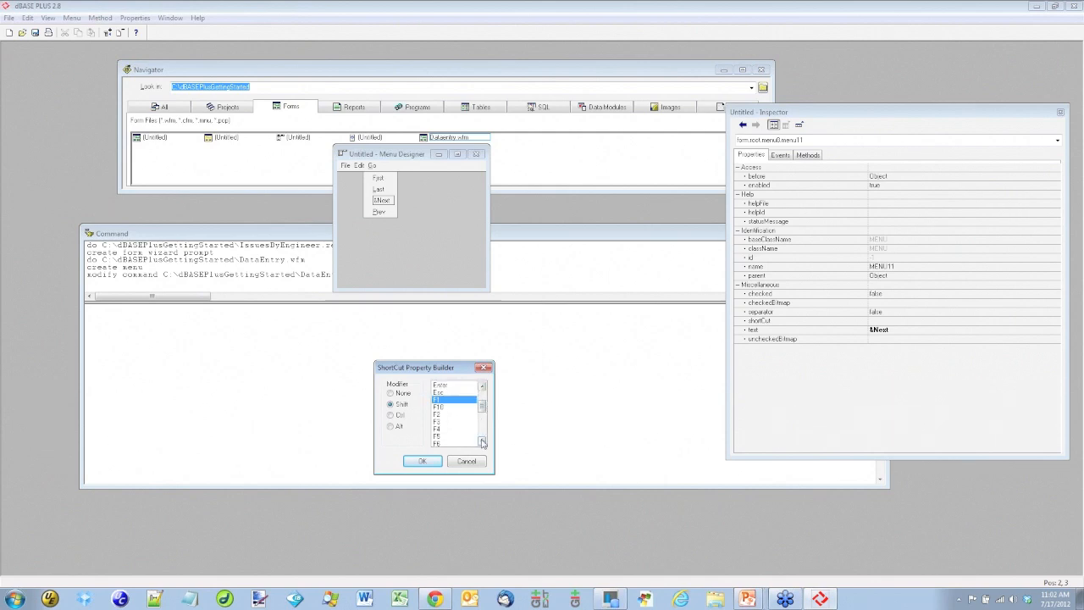
left_click(482, 434)
left_click(482, 434)
left_click(453, 407)
left_click(428, 462)
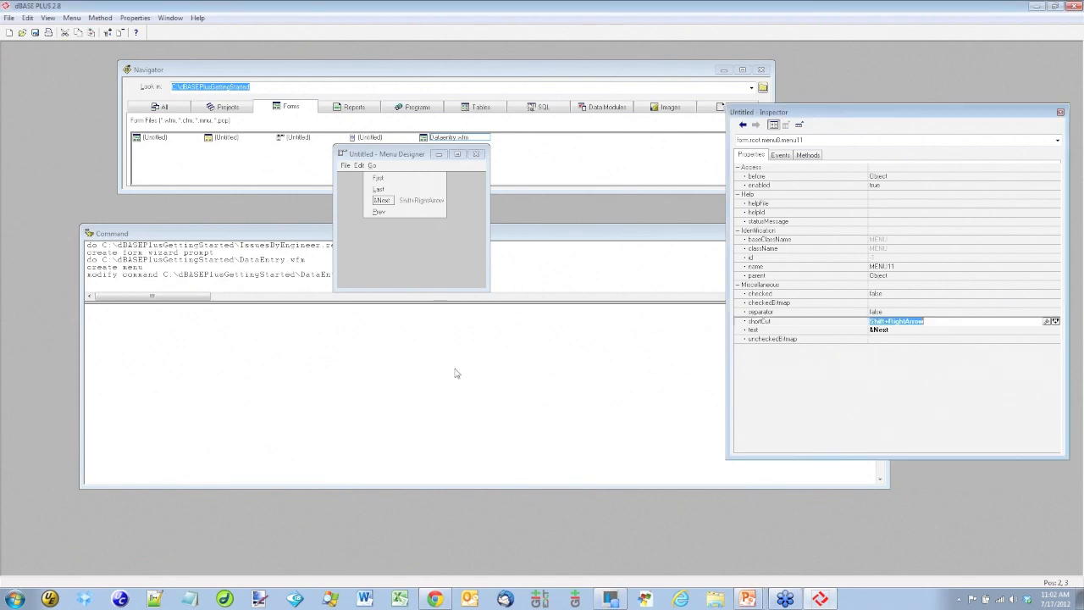
Step: Give the Go menu's Prev item the shortcut Shift+LeftArrow
left_click(380, 211)
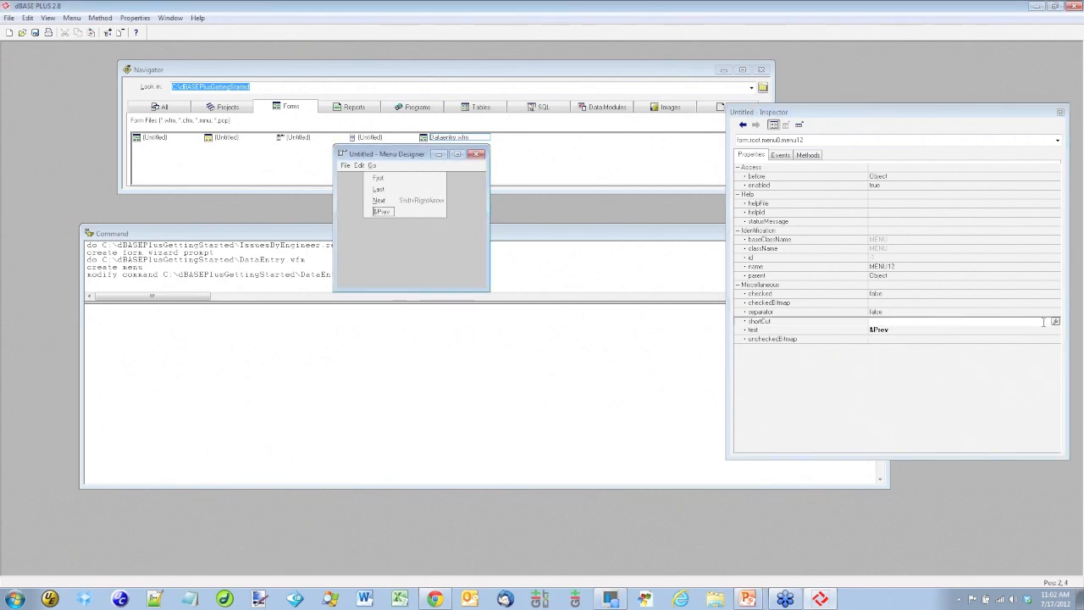
left_click(1055, 322)
left_click(508, 281)
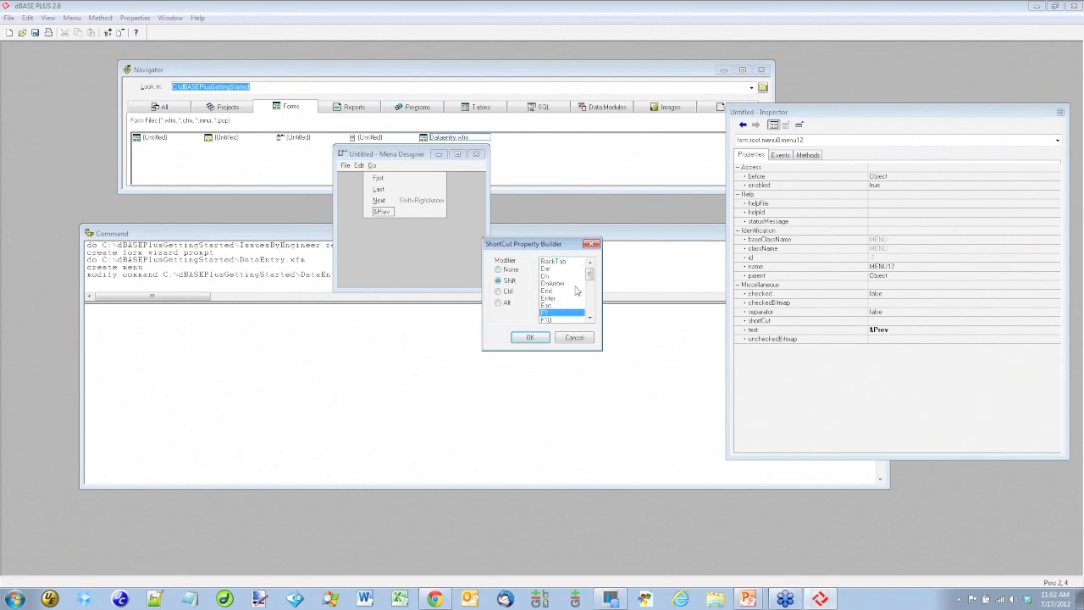
left_click(590, 307)
scroll(590, 307, "down", 3)
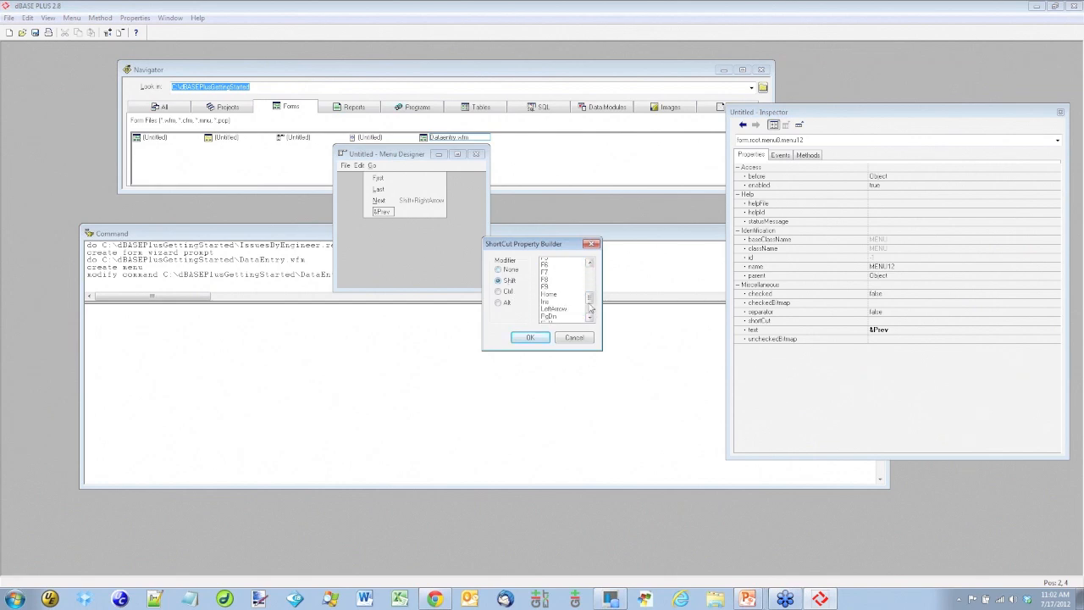
left_click(554, 298)
left_click(528, 338)
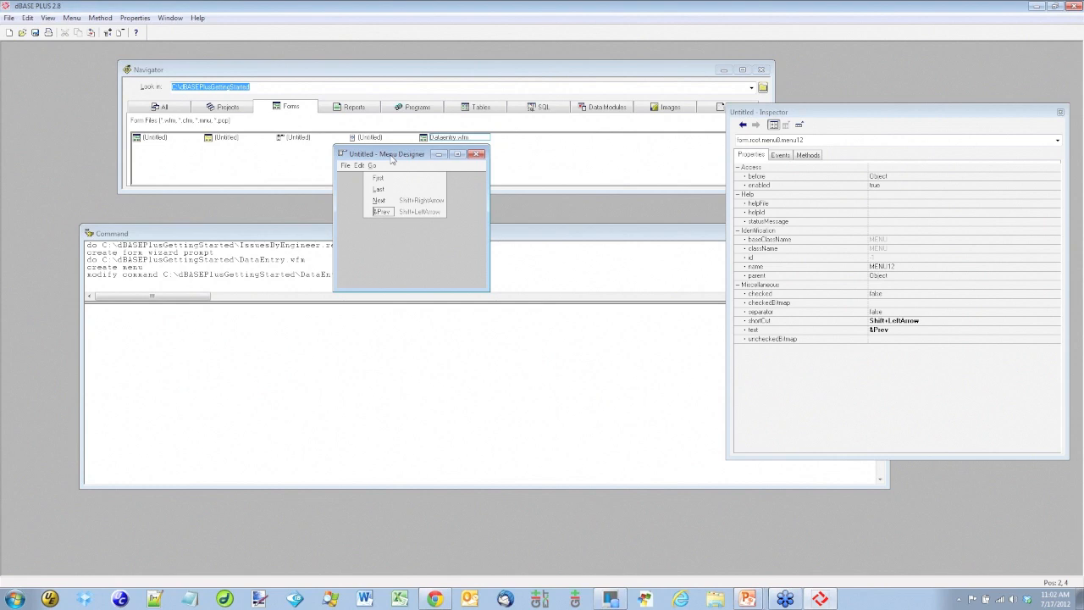
Step: Close the Menu Designer and save the menu as QAID in the dBASEPlusGettingStarted folder
left_click(477, 154)
left_click(507, 324)
key("Home")
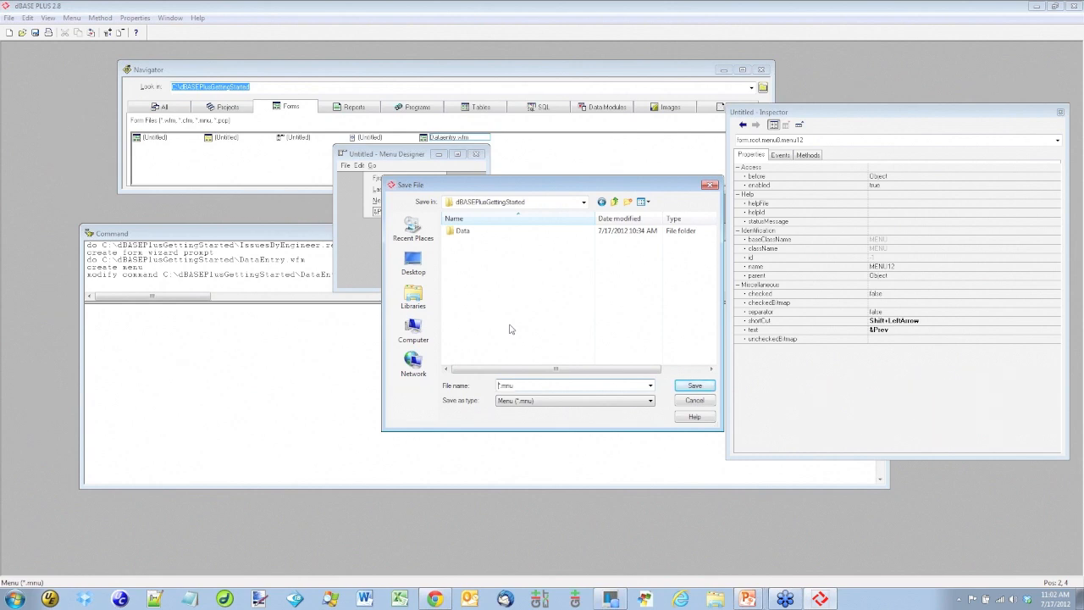
type("QAID")
key("Return")
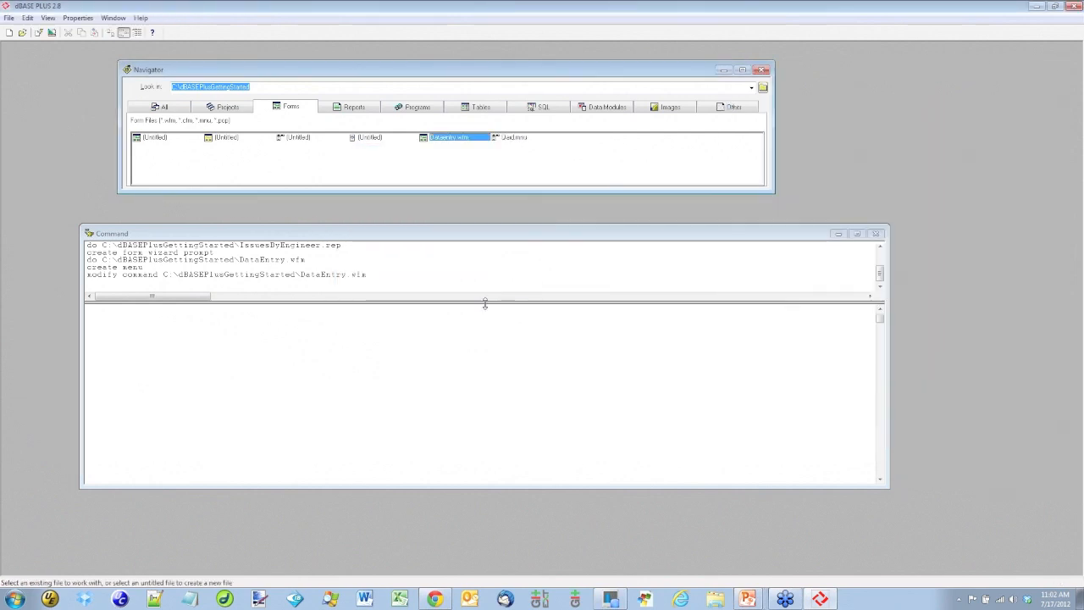
Step: Open DataEntry.wfm in the Form Designer and set the form's menuFile property to QAID.mnu
right_click(434, 141)
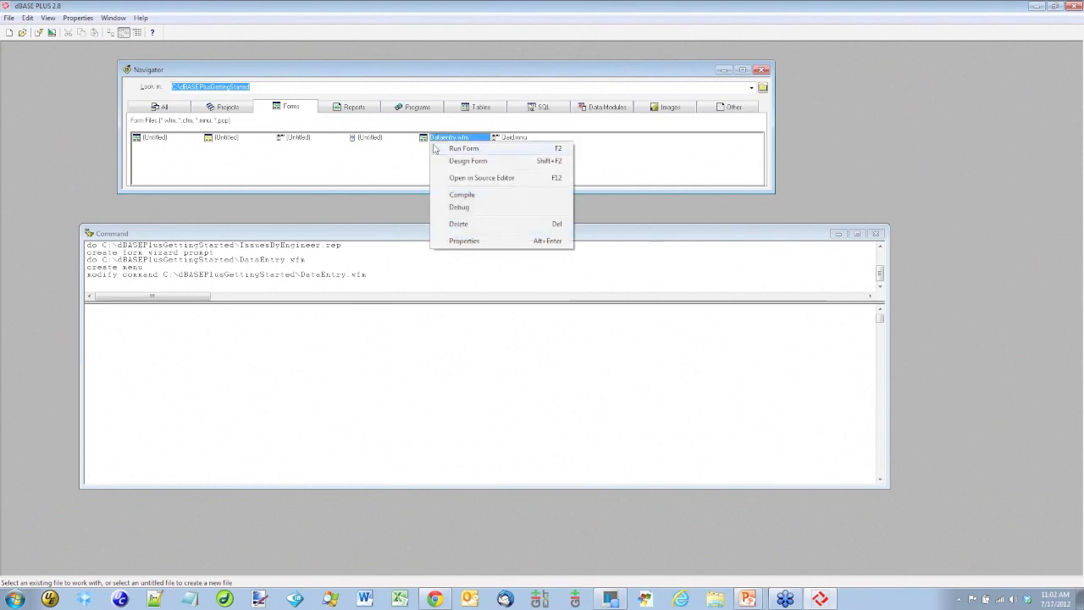
left_click(468, 162)
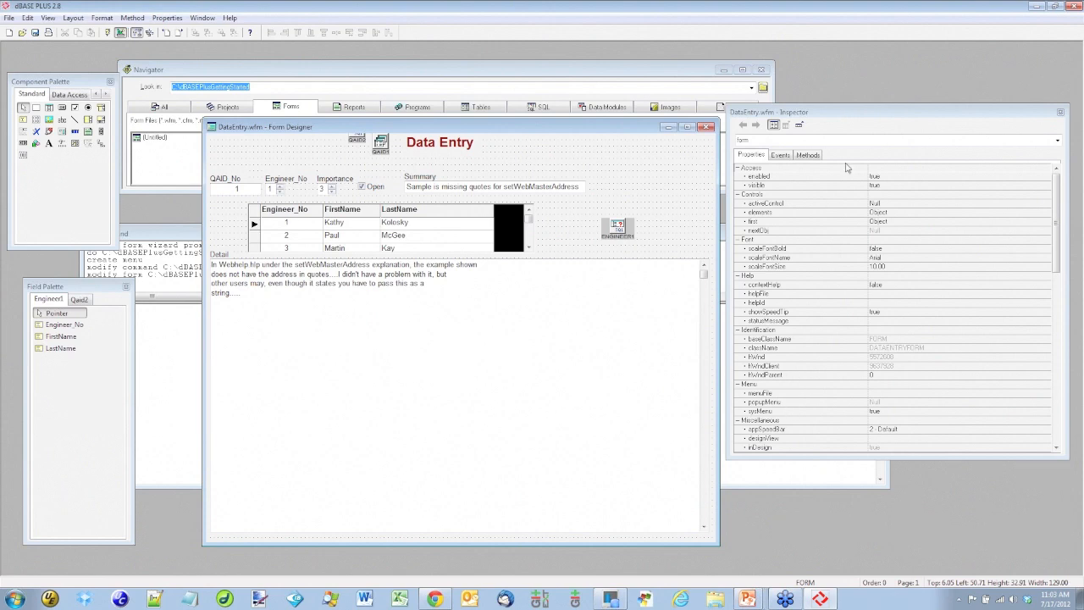
left_click(878, 395)
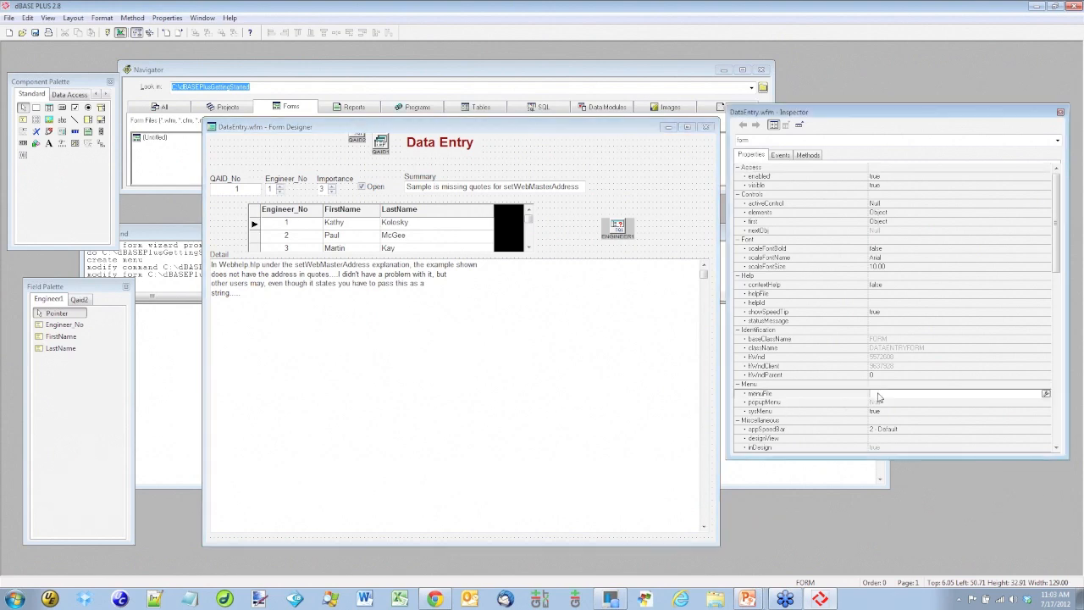
left_click(1047, 394)
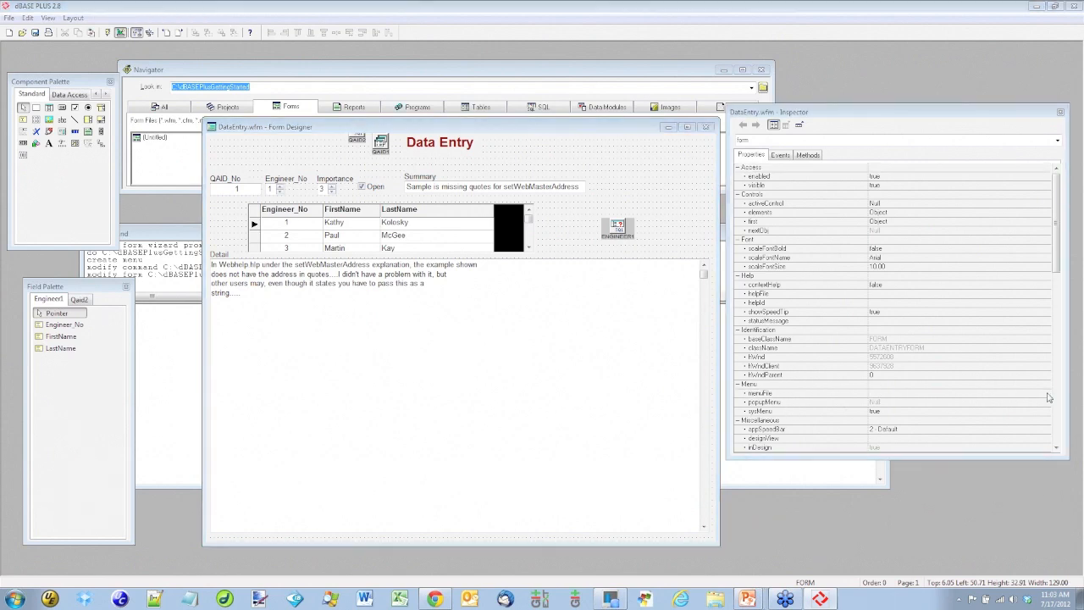
double_click(480, 244)
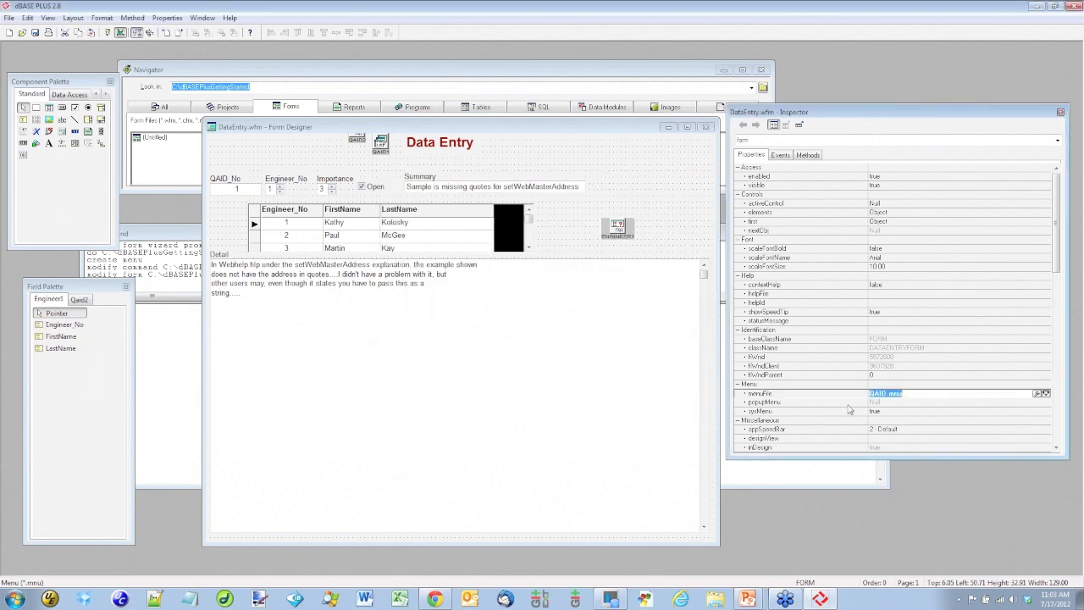
left_click(647, 183)
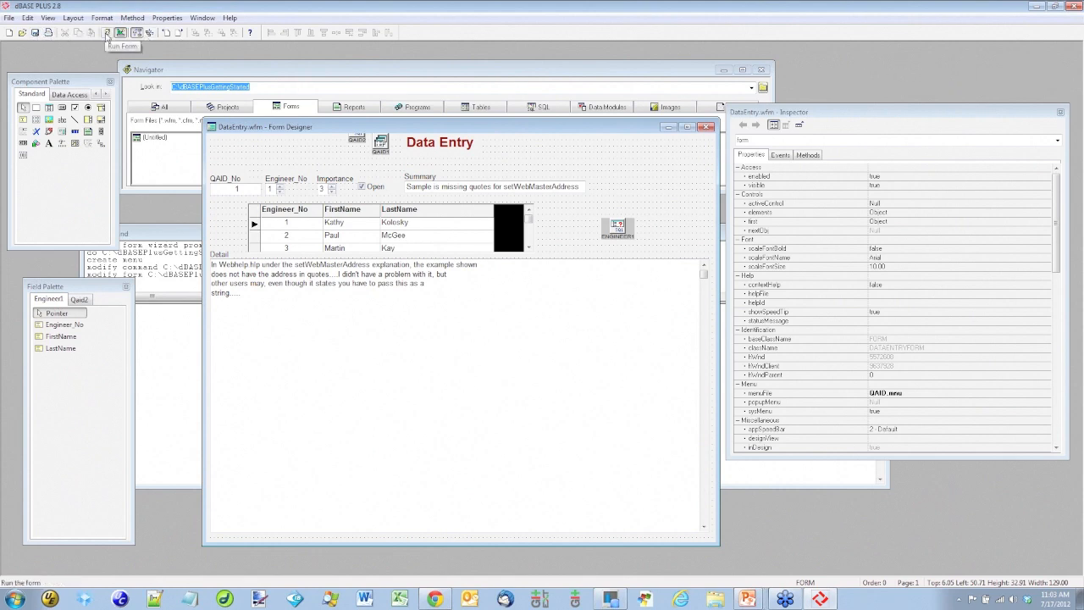
Step: Run the DataEntry form, look at its File and Edit menus, and close it
left_click(107, 34)
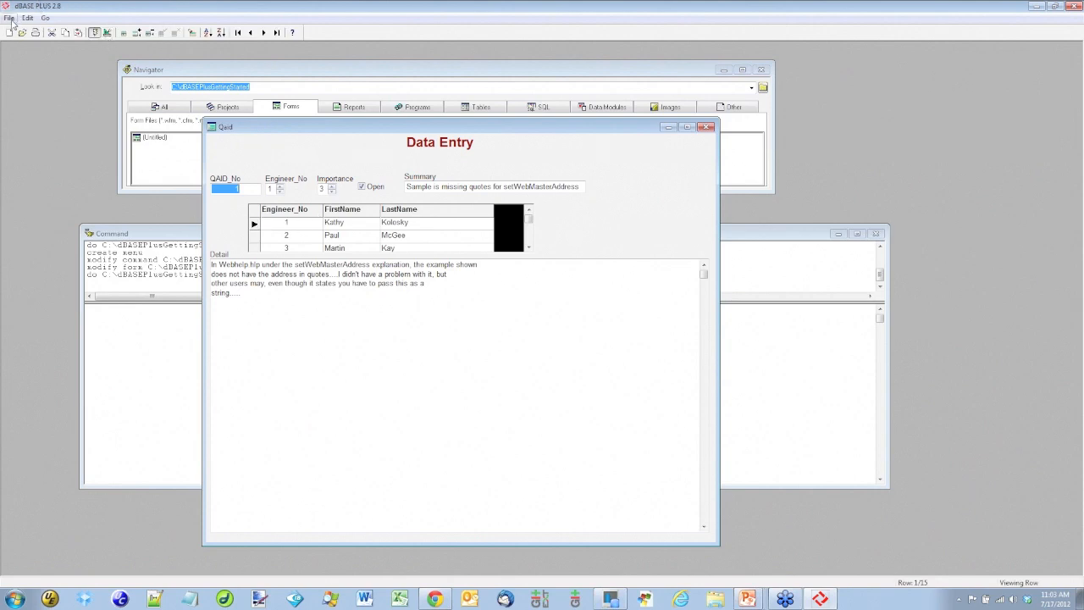
left_click(9, 18)
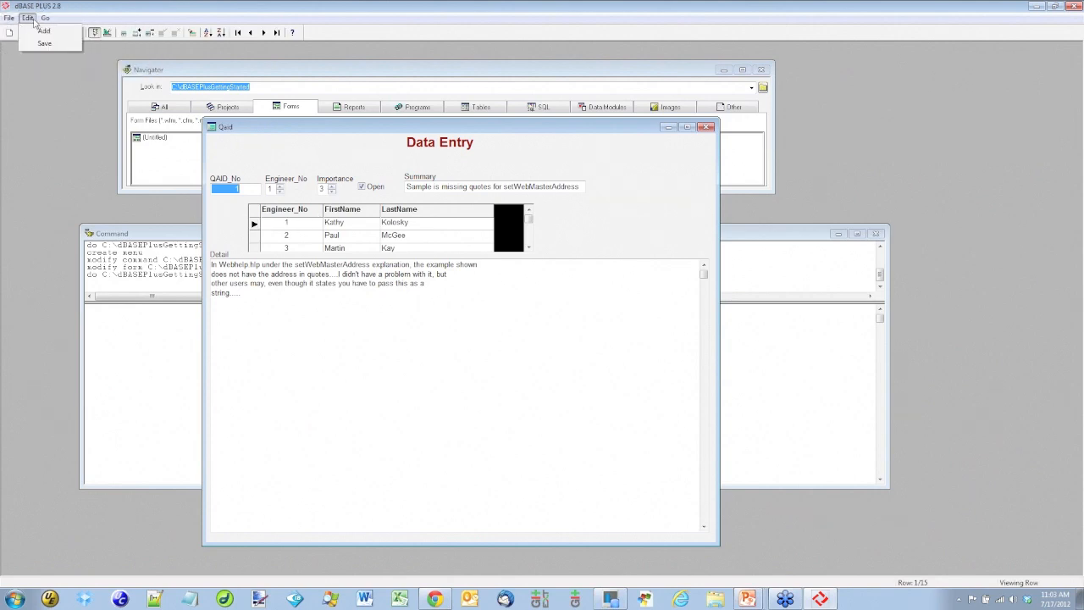
left_click(28, 34)
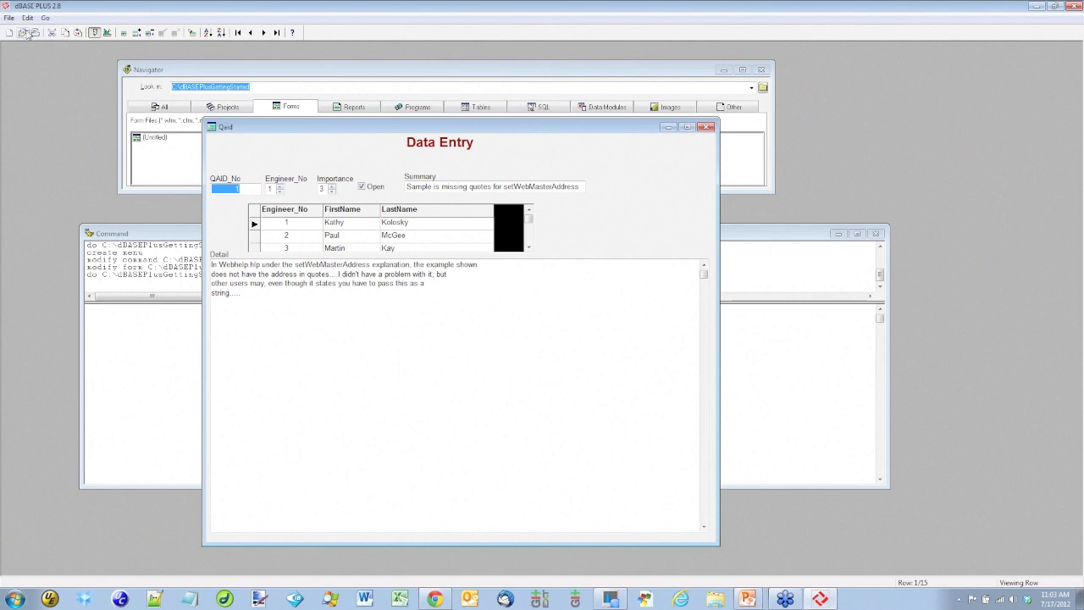
left_click(709, 128)
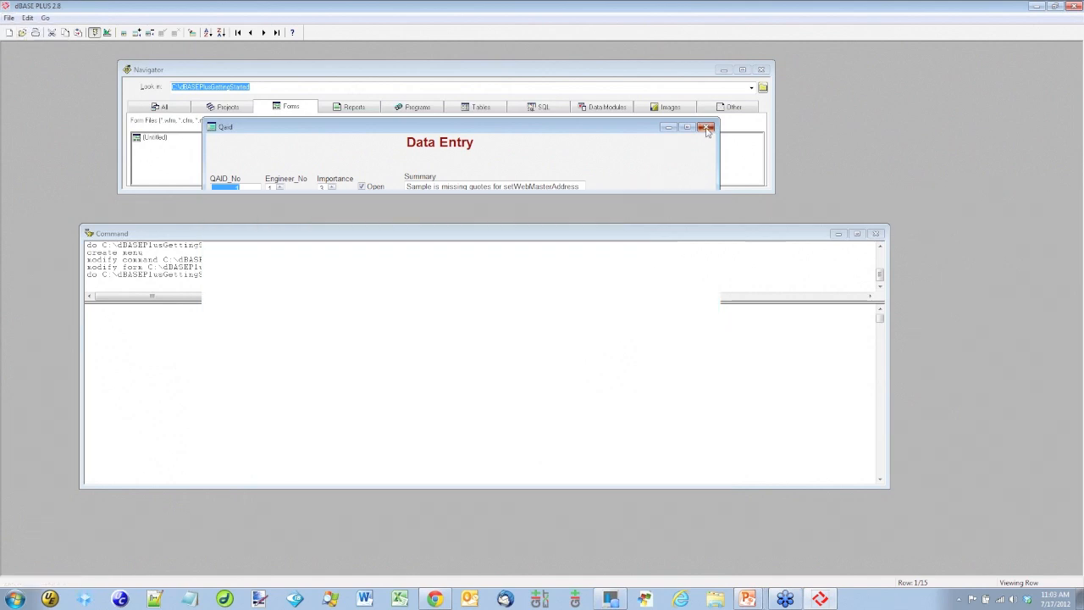
Step: Reopen DataEntry.wfm in design mode to check its menuFile property, then close the Inspector and the designer
right_click(448, 141)
left_click(464, 160)
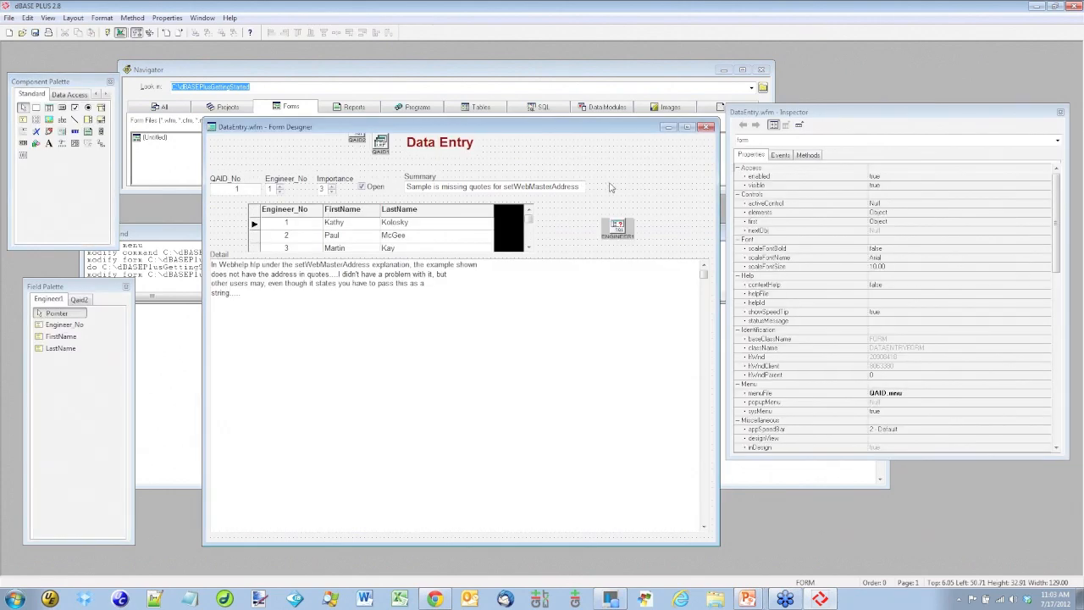
left_click(938, 394)
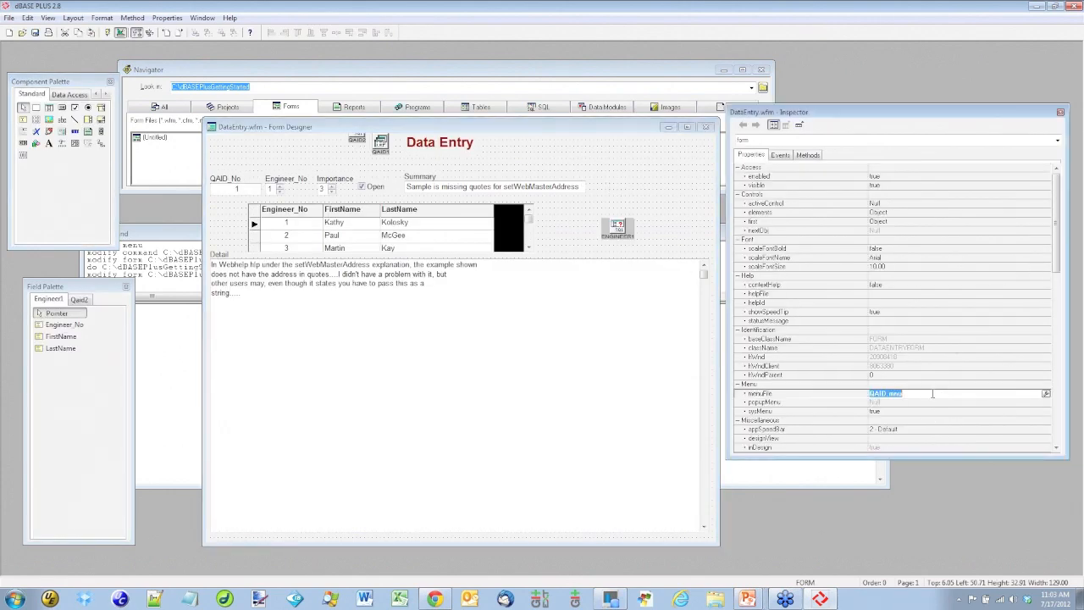
left_click(1060, 112)
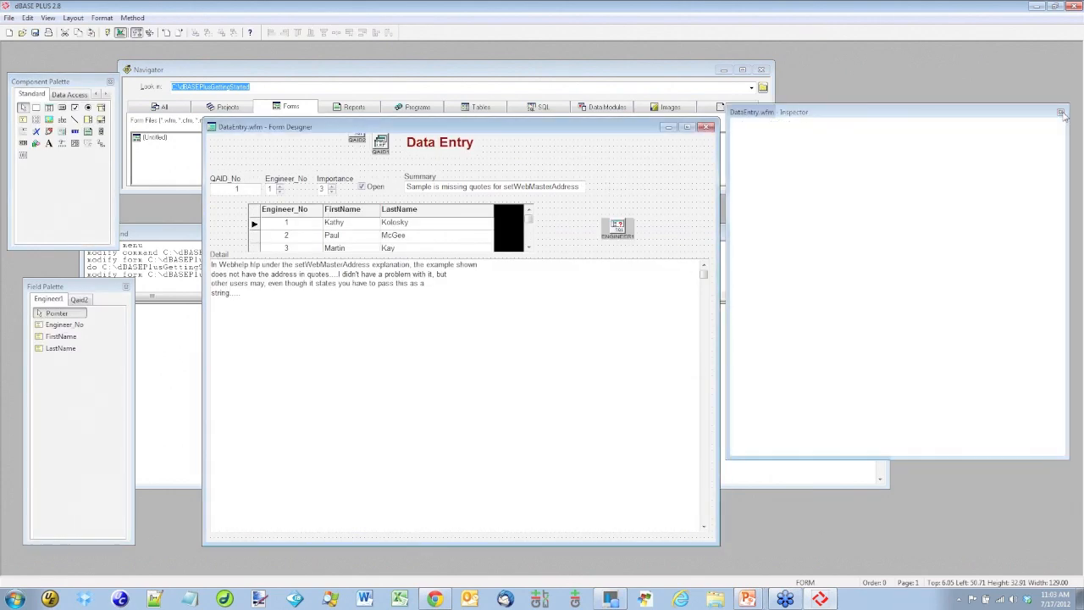
left_click(705, 127)
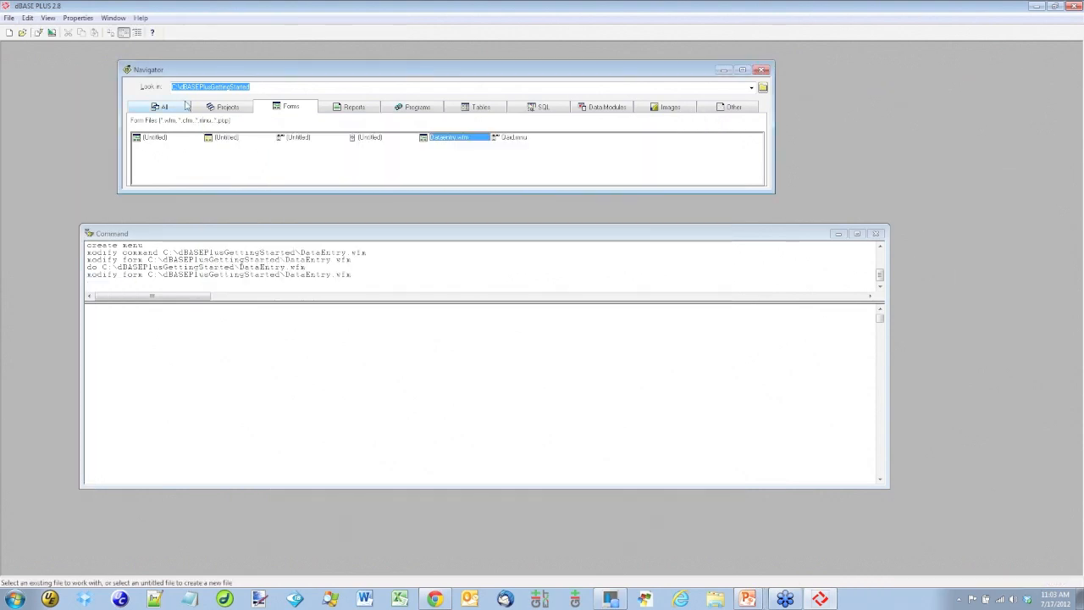
Step: Run the DataEntry form, look at the Go menu's items and shortcuts, and page forward through the records to row 10
double_click(444, 138)
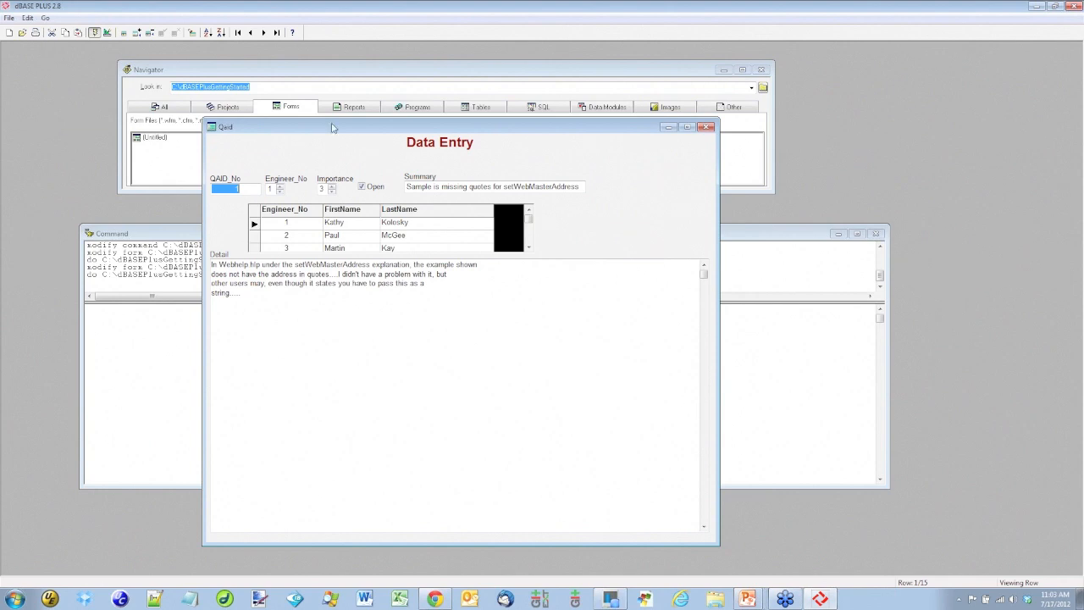
left_click(45, 18)
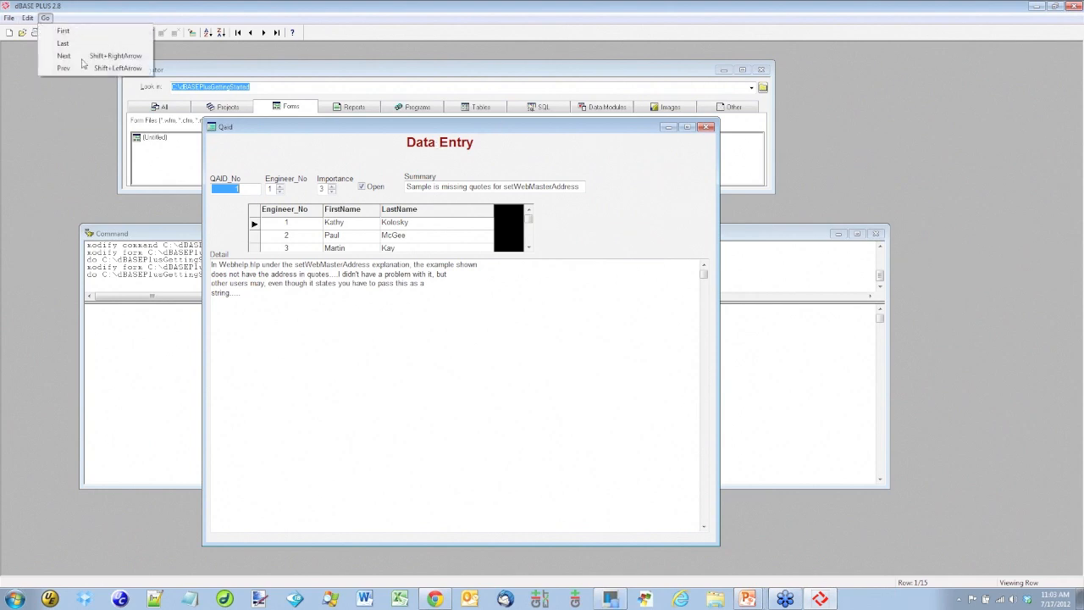
left_click(606, 213)
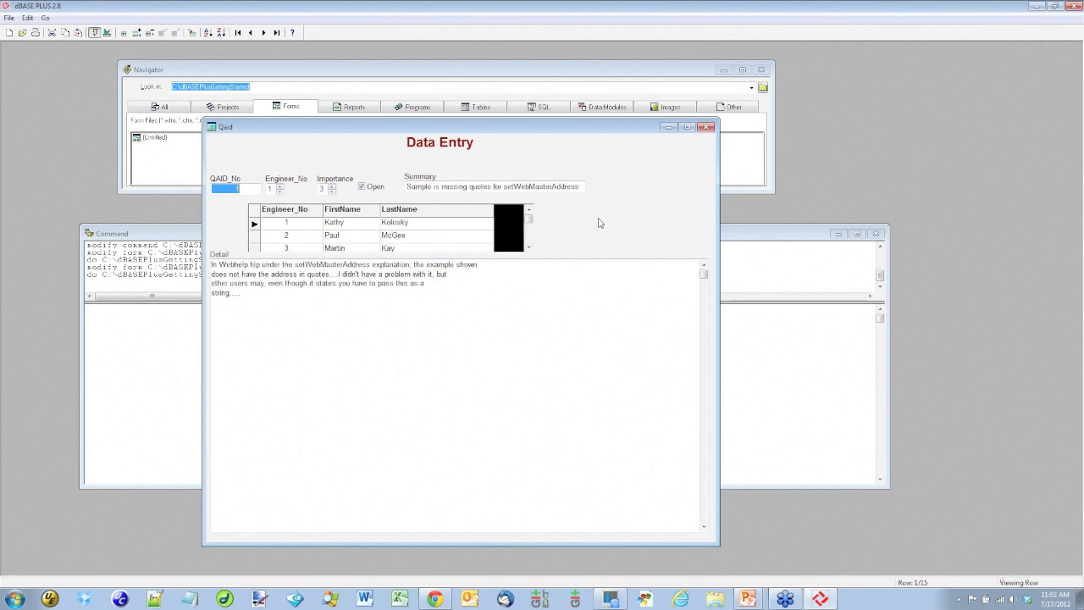
key("Page_Down")
key("Page_Down")
key("Page_Down")
key("Page_Down")
key("Page_Down")
key("Page_Down")
key("Page_Down")
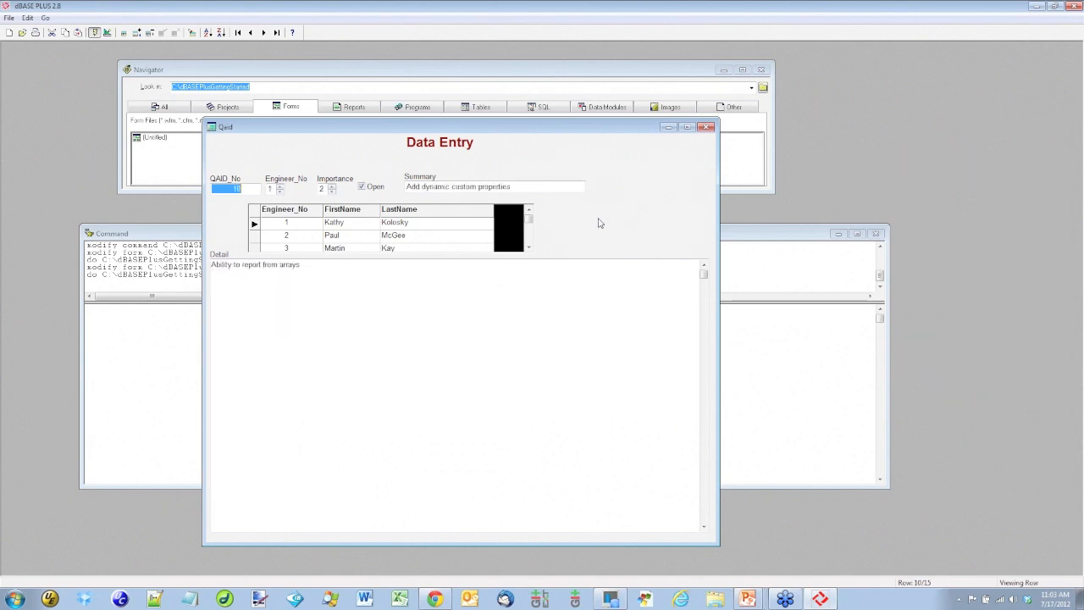
Step: Test the custom menu's First, Last and Add items in the running form, and close the form without filling in the new row
left_click(46, 18)
left_click(72, 34)
left_click(46, 17)
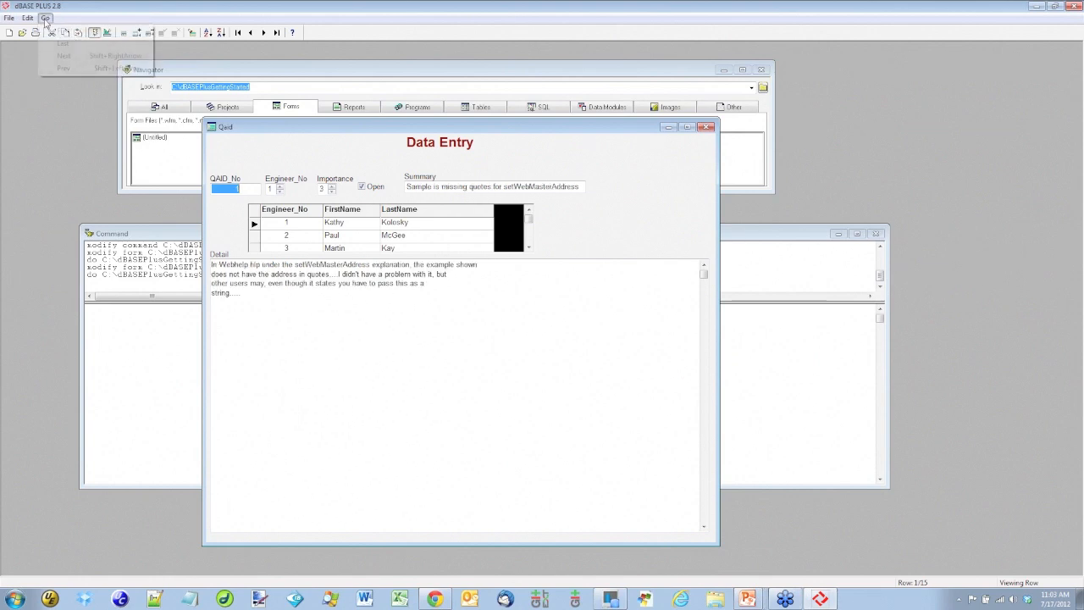
left_click(62, 43)
left_click(28, 19)
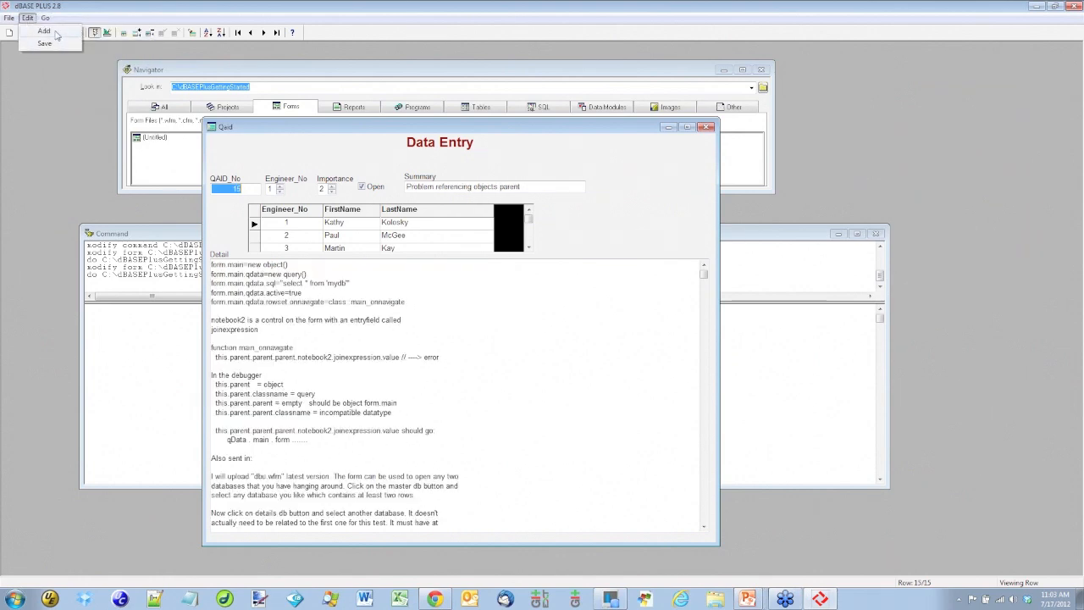
left_click(51, 33)
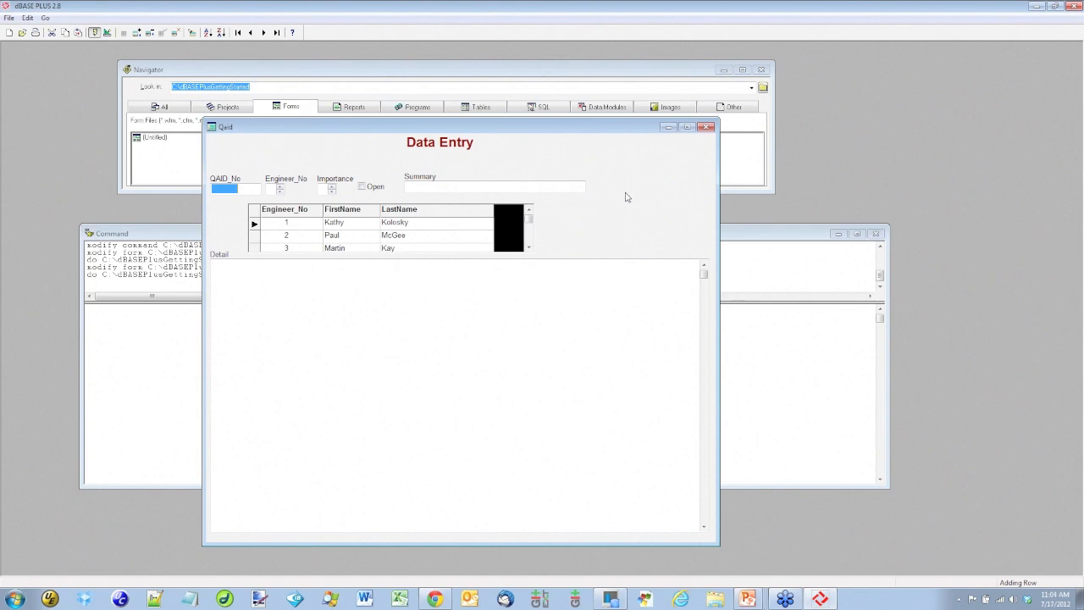
left_click(707, 127)
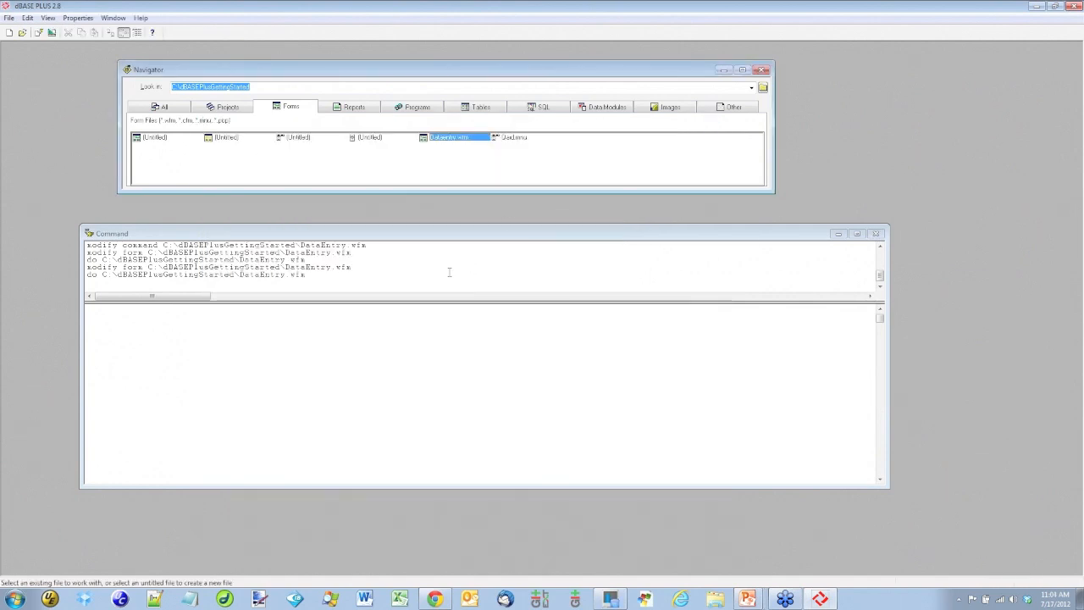